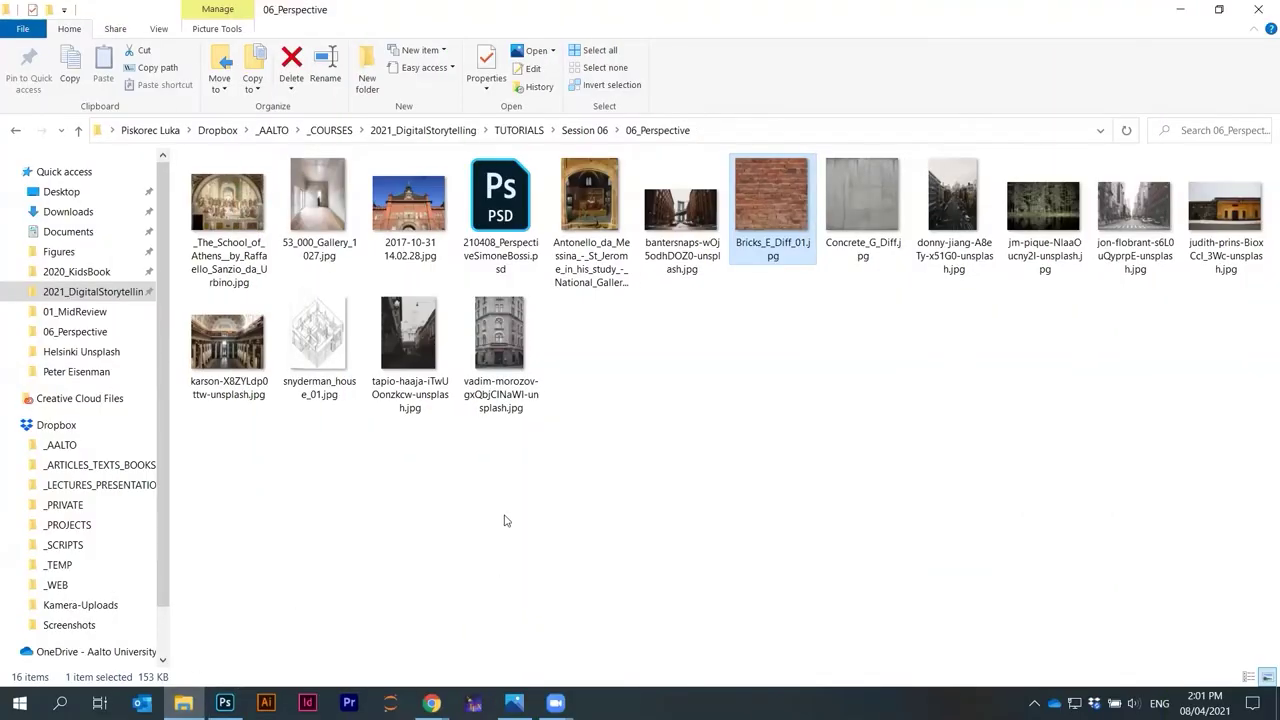
Open the image snyderman_house_01.jpg from the 06_Perspective folder in Photoshop
left_click(523, 437)
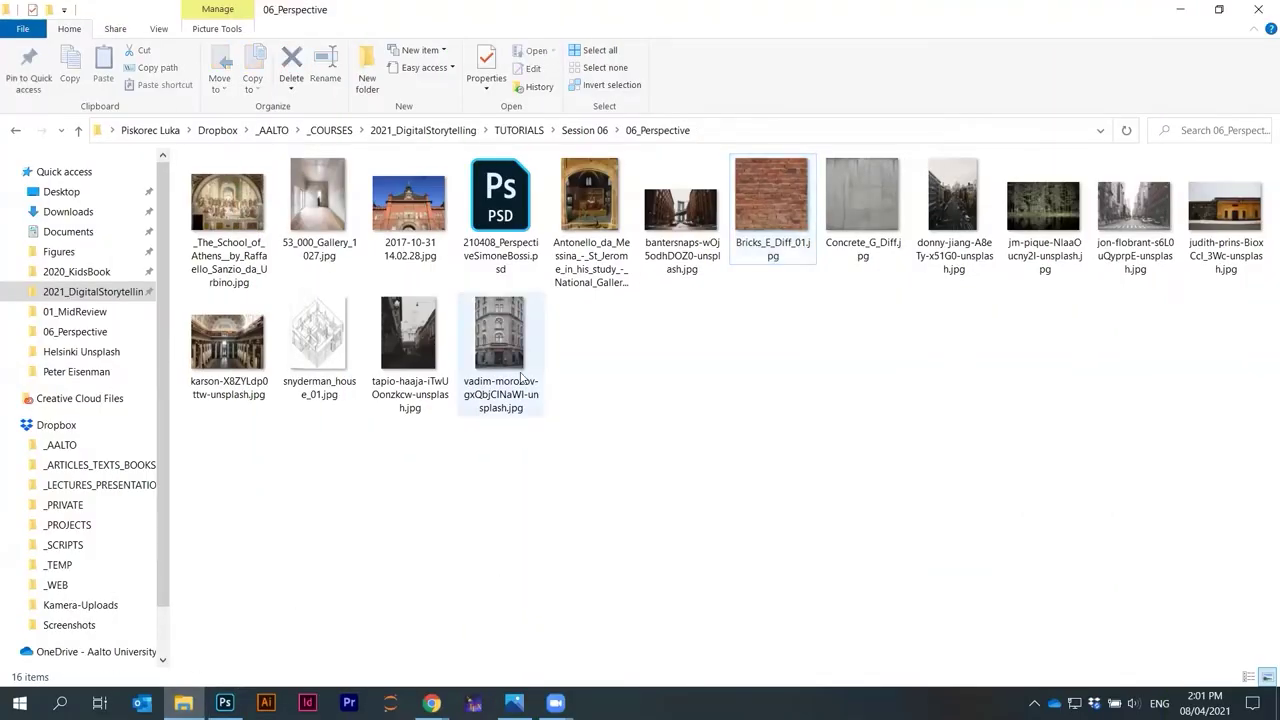
left_click(310, 330)
left_click_drag(308, 334, 381, 352)
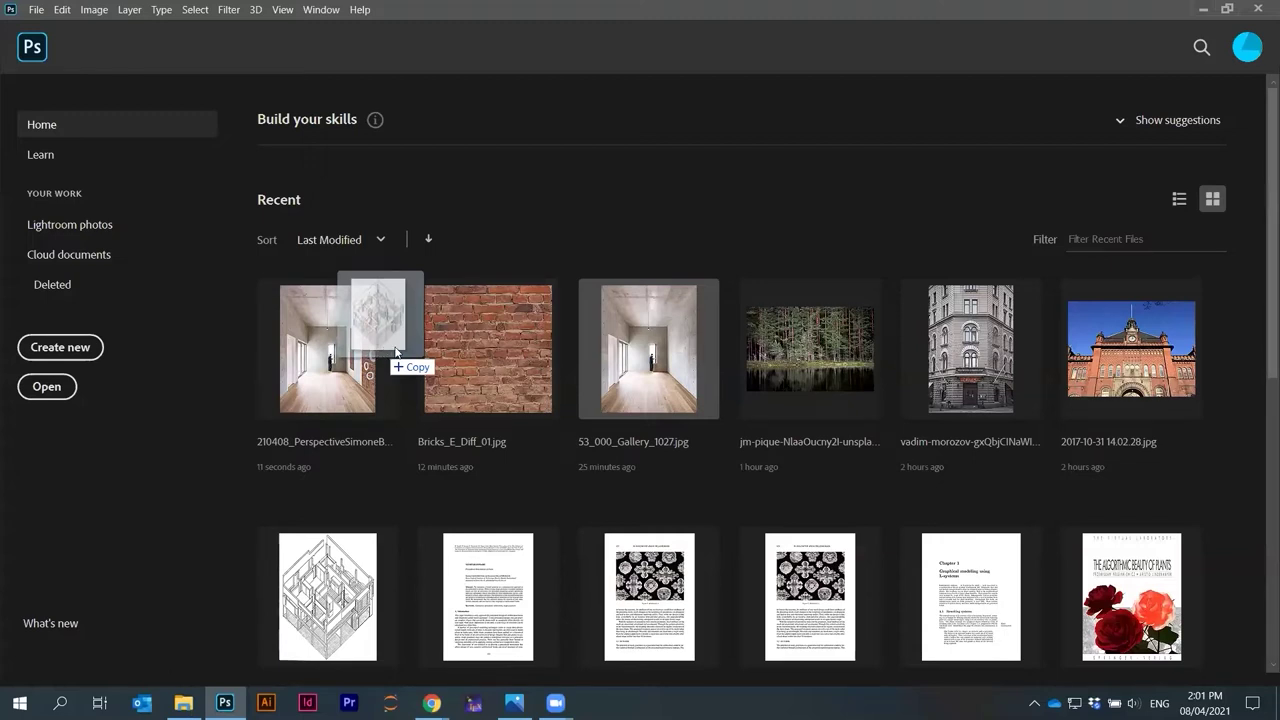
left_click_drag(392, 348, 392, 346)
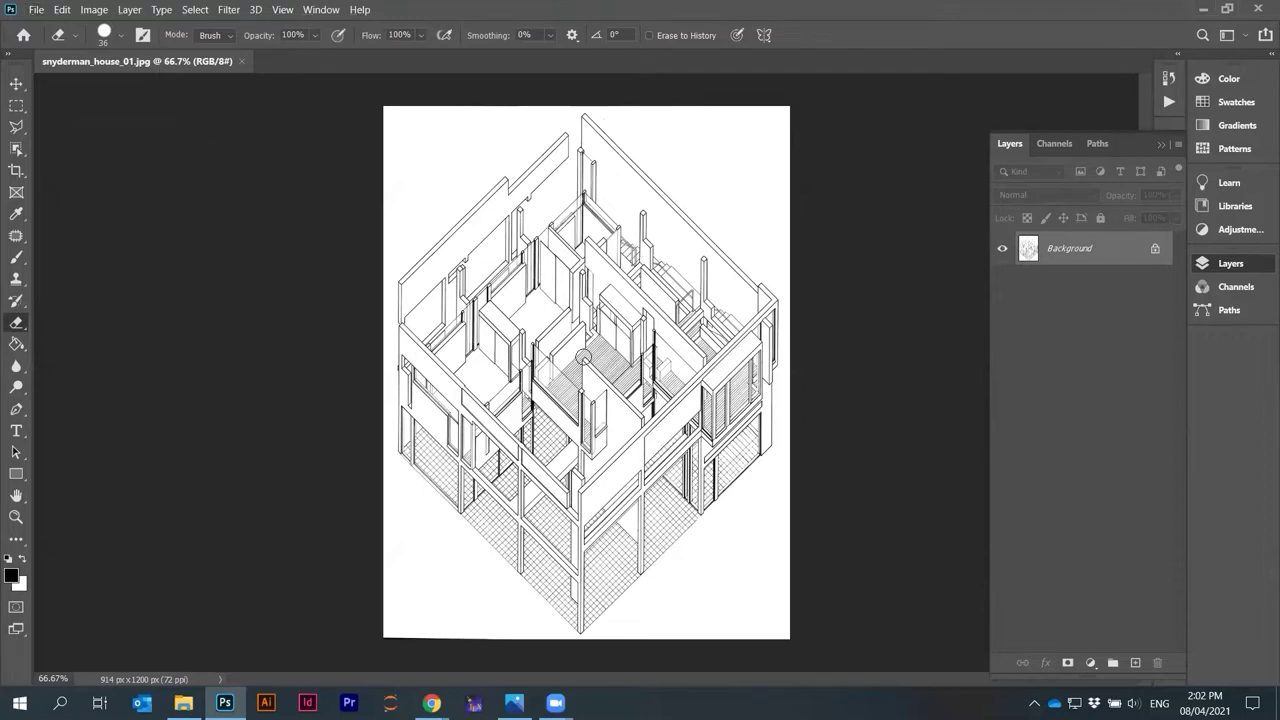
Enlarge the canvas to 1828 px by 1800 px, using percent units with the width at 200 percent
scroll(584, 356, "up", 2)
scroll(584, 382, "down", 2)
left_click(90, 11)
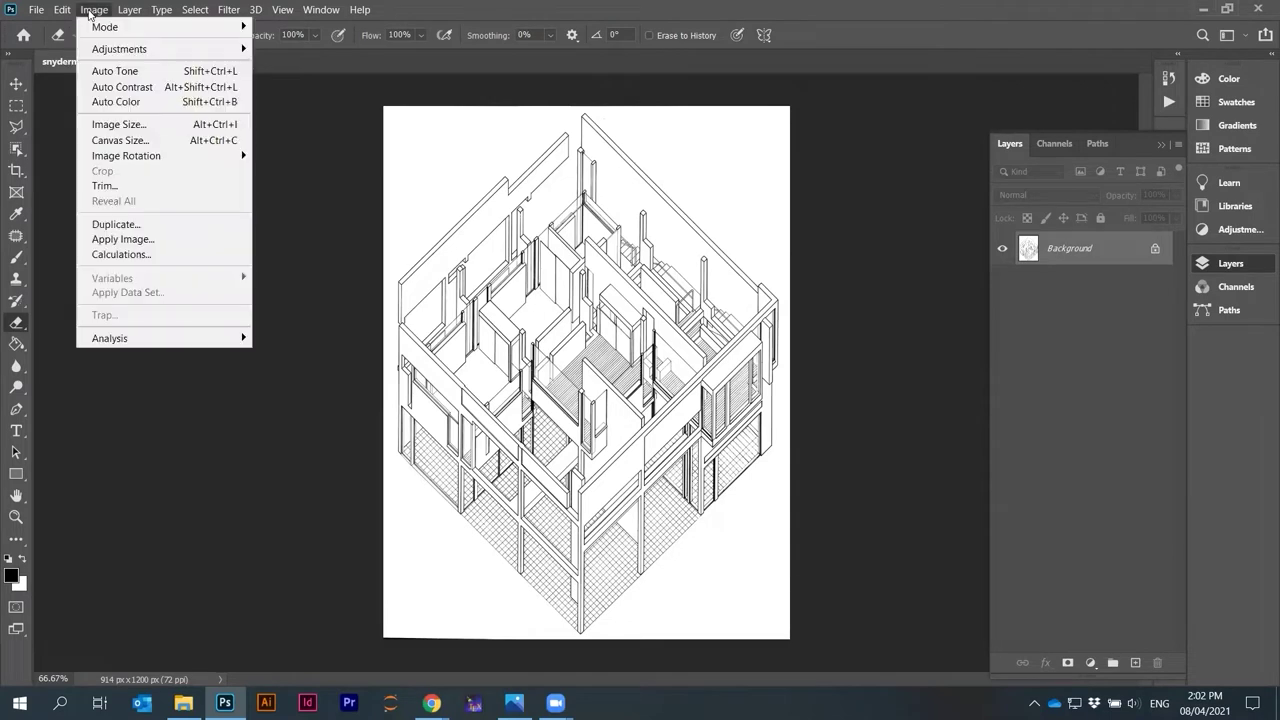
left_click(62, 12)
left_click(107, 14)
left_click(130, 140)
left_click(1017, 241)
left_click(1005, 256)
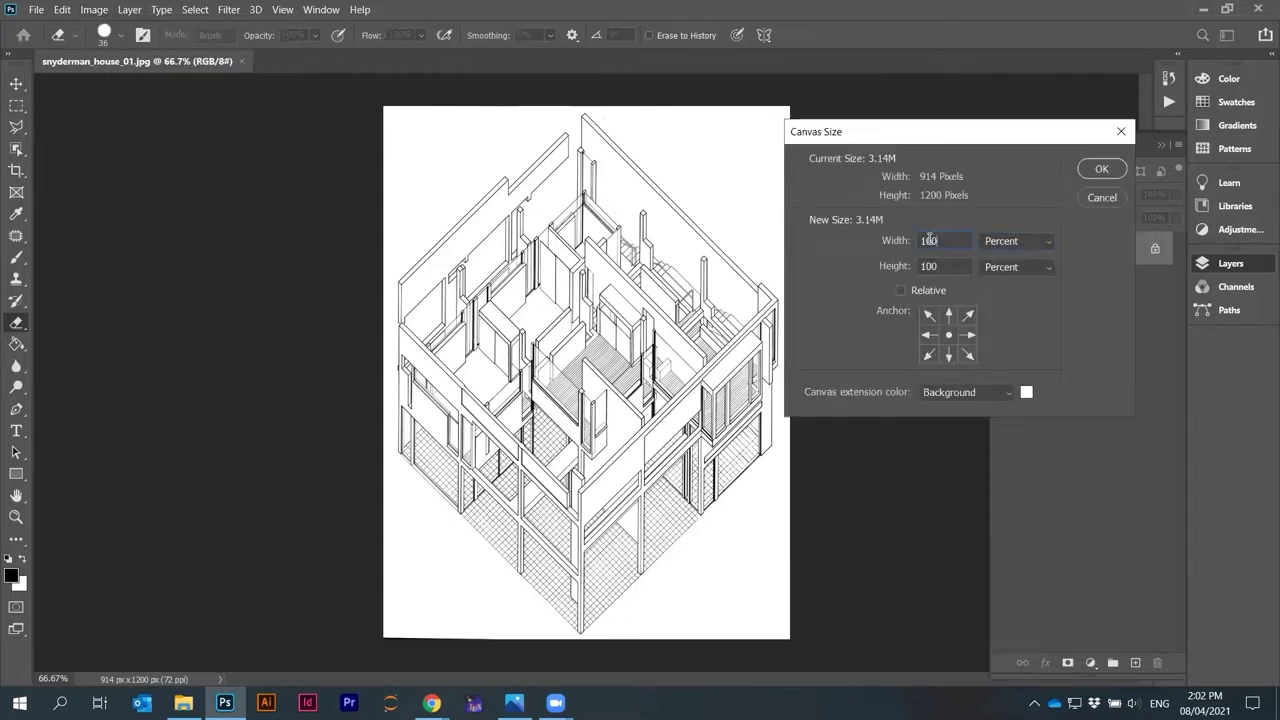
double_click(929, 240)
type("200")
left_click(1106, 170)
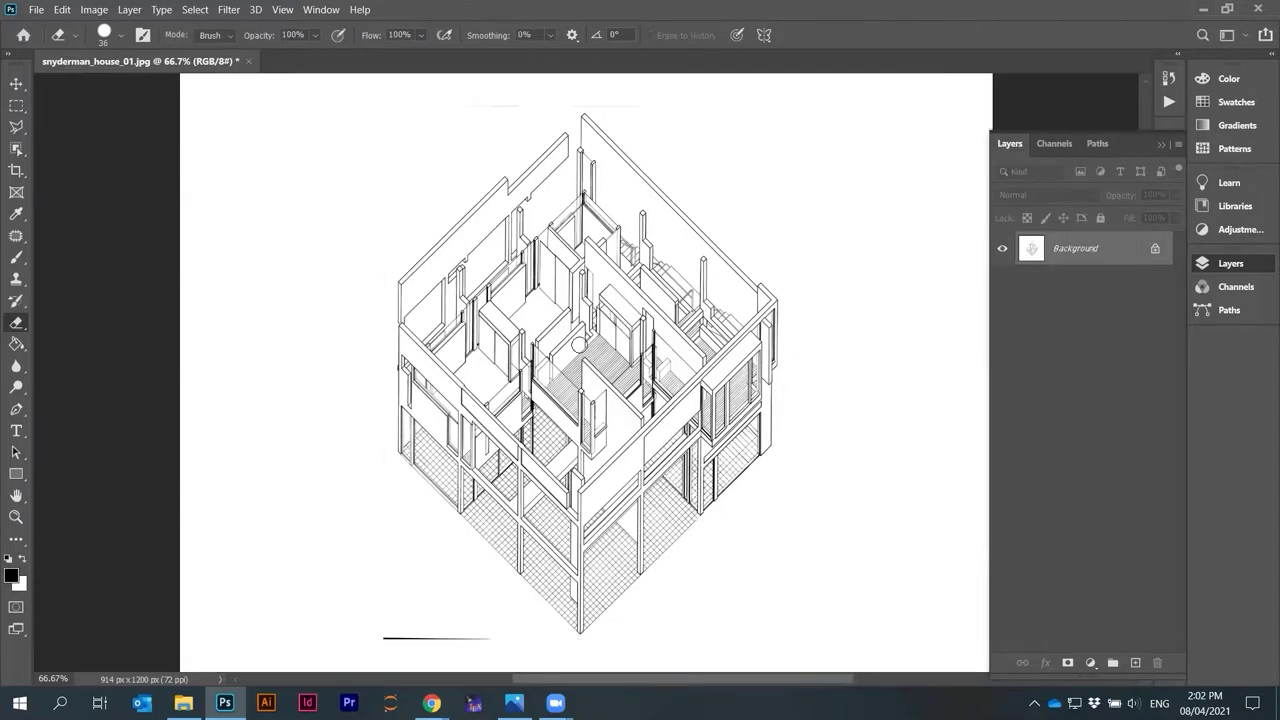
Unlock the Background layer so that it becomes a regular editable layer
left_click(16, 105)
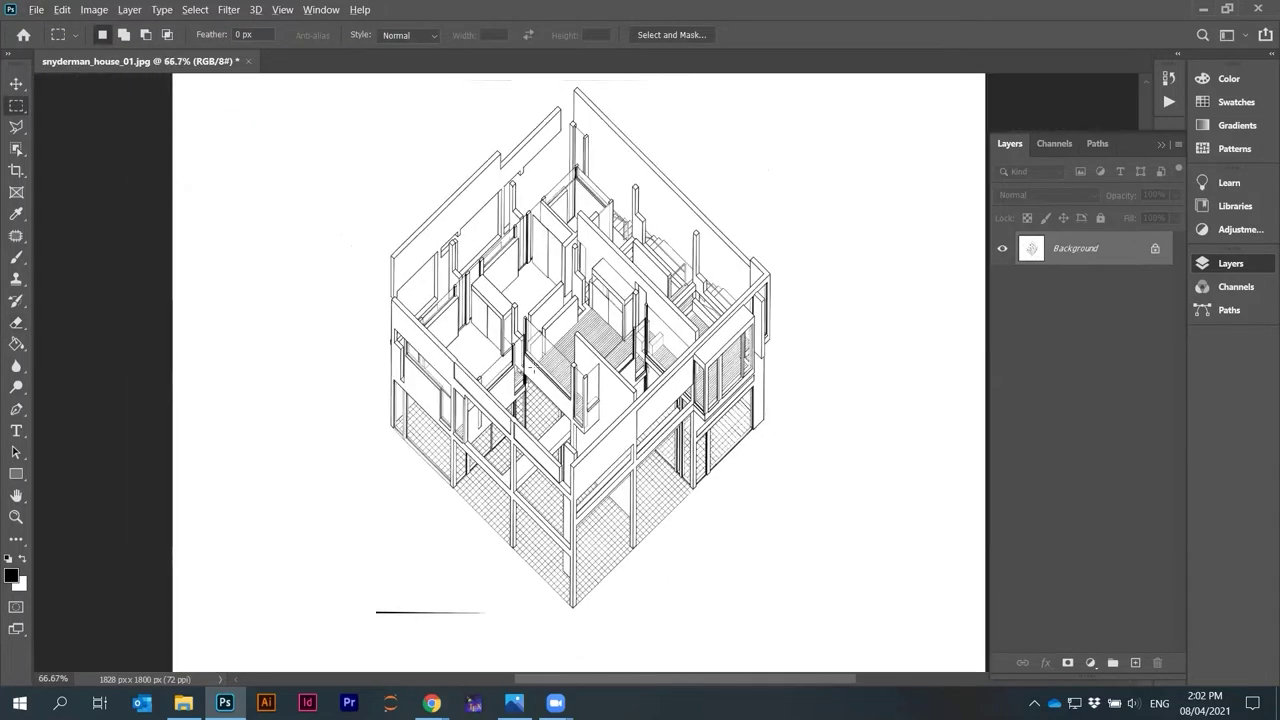
scroll(553, 276, "up", 4)
scroll(547, 304, "down", 3)
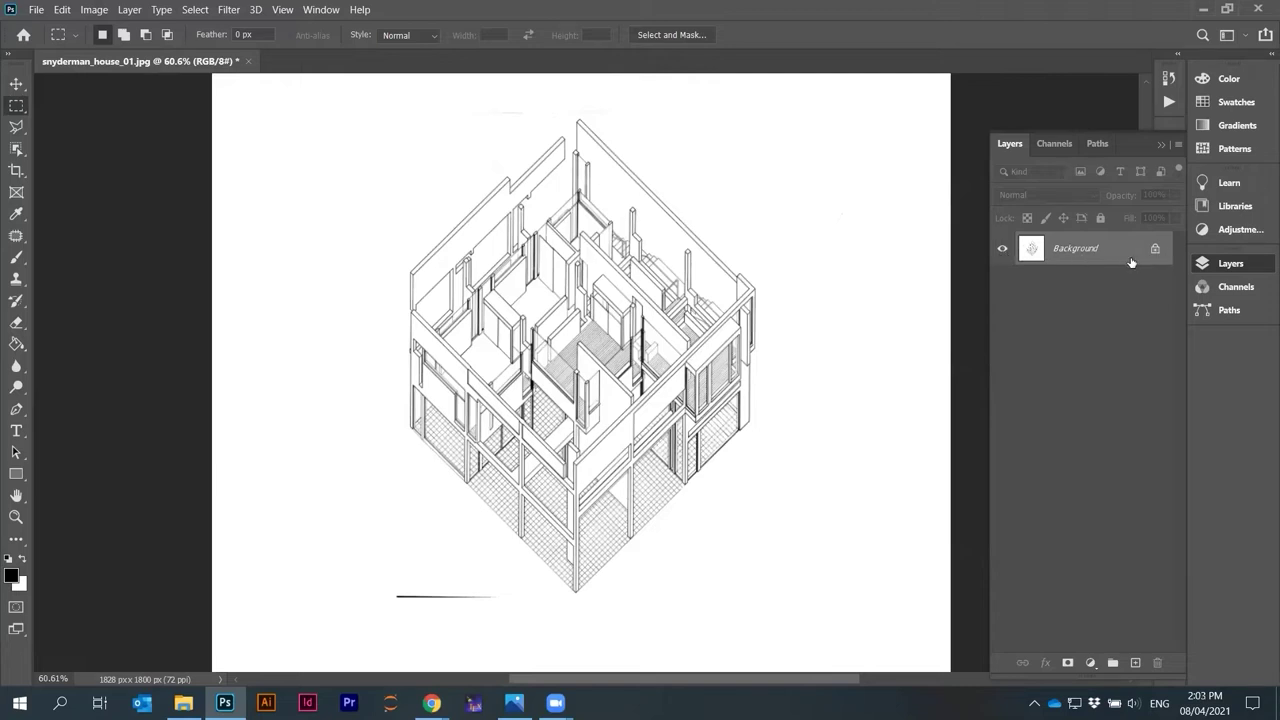
left_click(1156, 250)
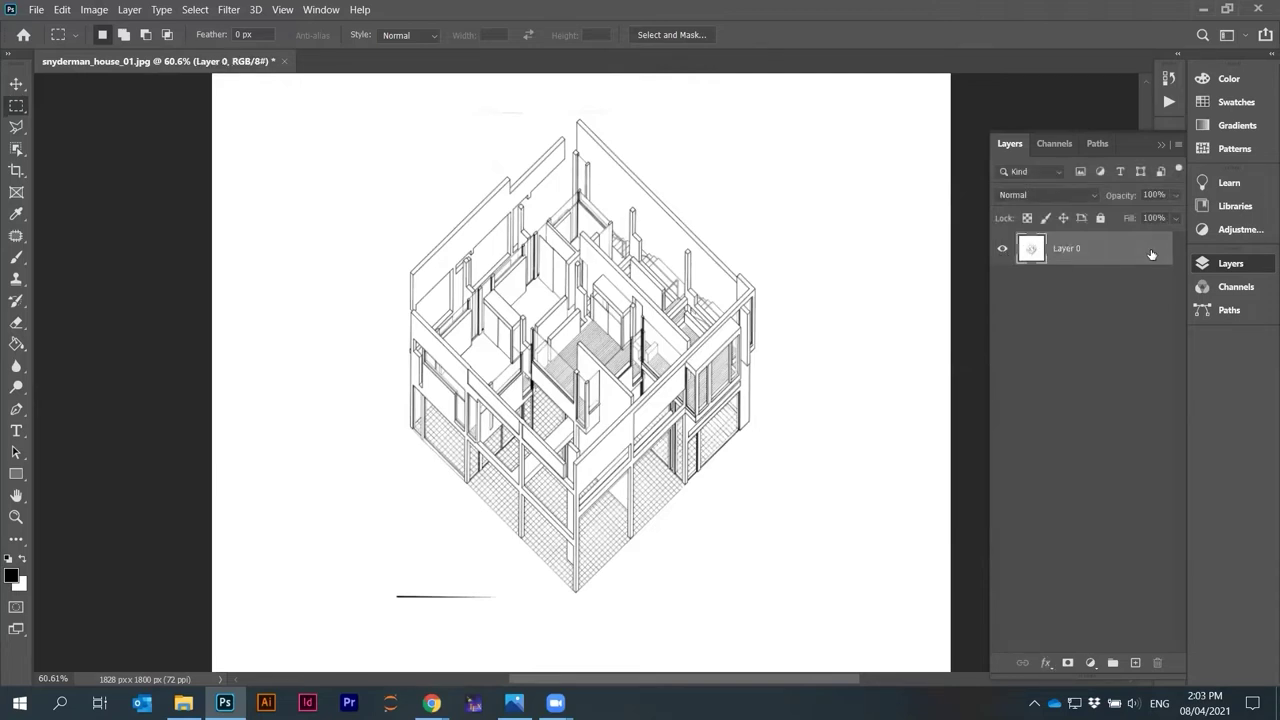
Rename the unlocked layer as "house drawing"
double_click(1068, 252)
type("housedrawing")
key("BackSpace")
key("BackSpace")
key("BackSpace")
key("BackSpace")
key("BackSpace")
key("BackSpace")
type("drawing")
key("Return")
Save the document in Photoshop format as 210408_PerspectiveSnydermanHouse.psd in the 06_Perspective folder
left_click(36, 10)
left_click(83, 197)
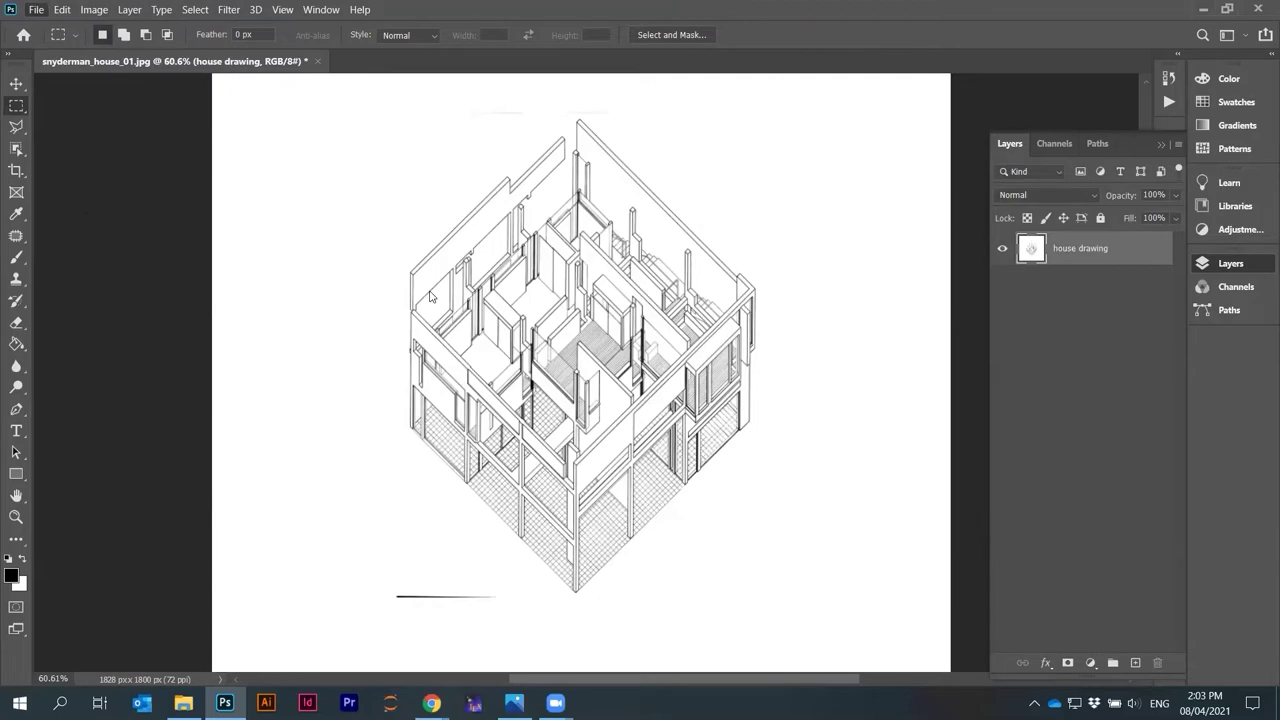
left_click(215, 466)
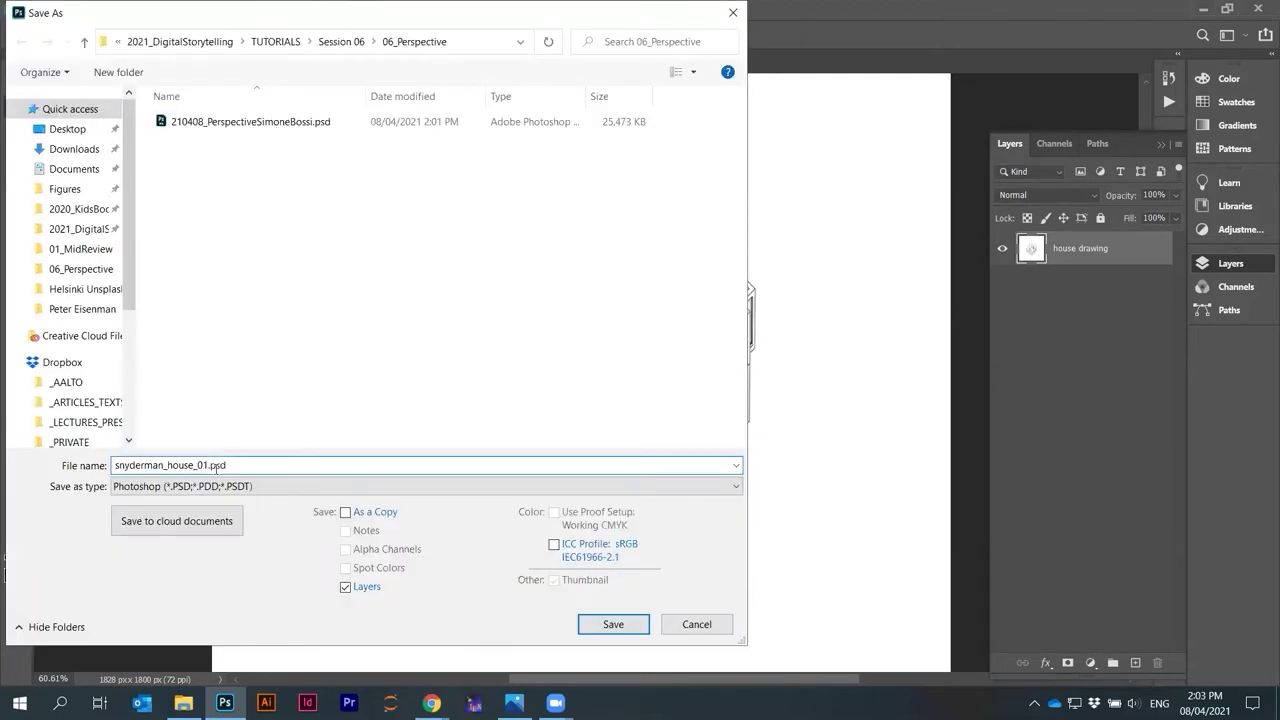
left_click(259, 122)
double_click(151, 465)
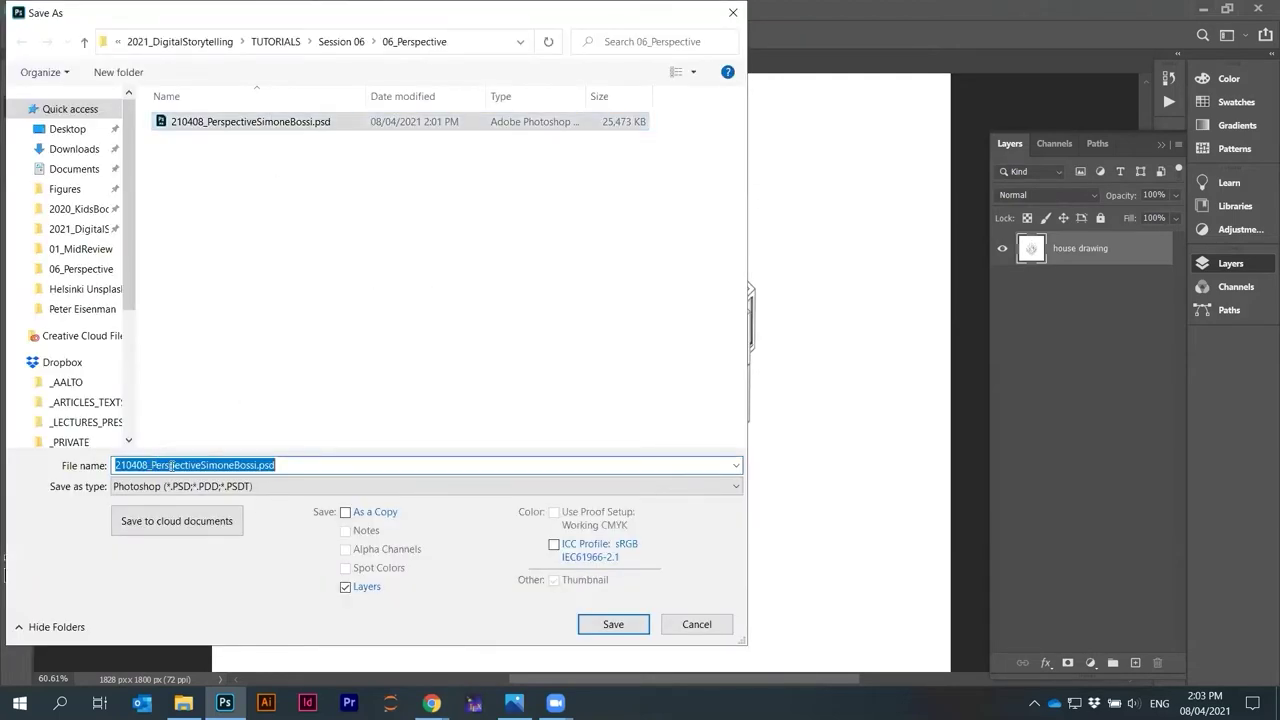
left_click(155, 466)
left_click_drag(201, 466, 259, 466)
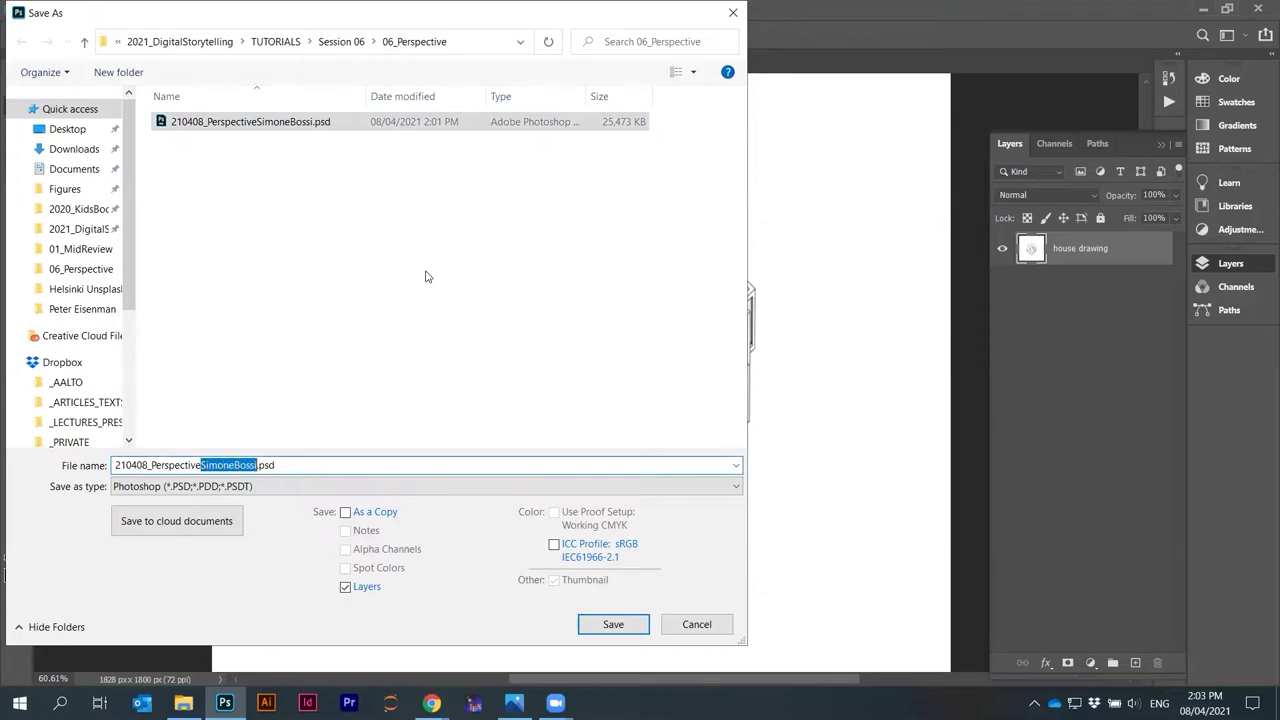
type("S")
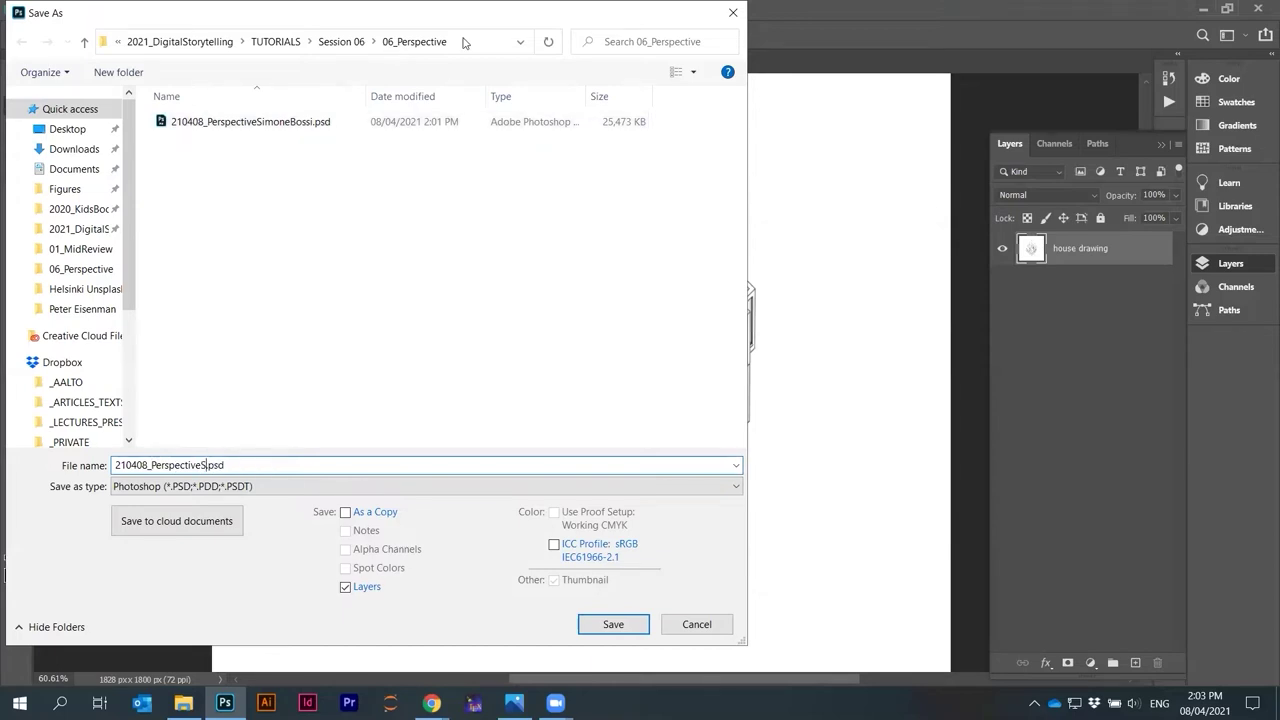
left_click_drag(463, 42, 877, 102)
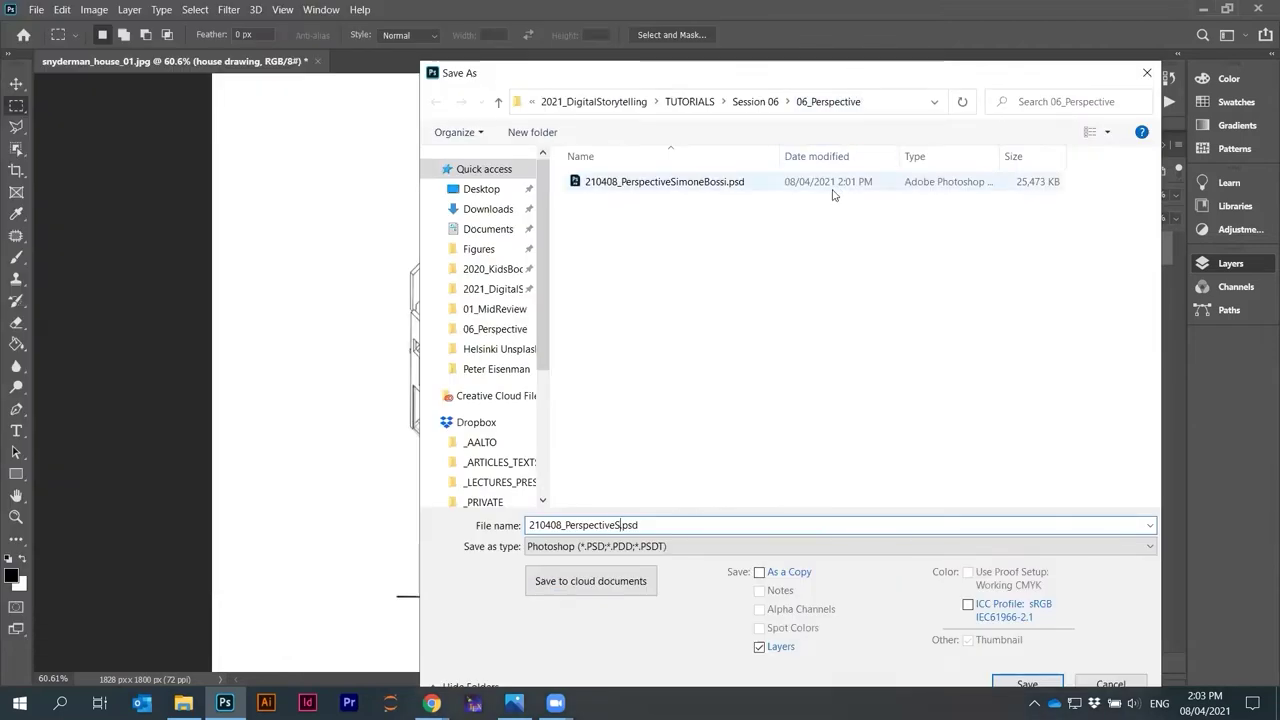
type("nydermanHouse")
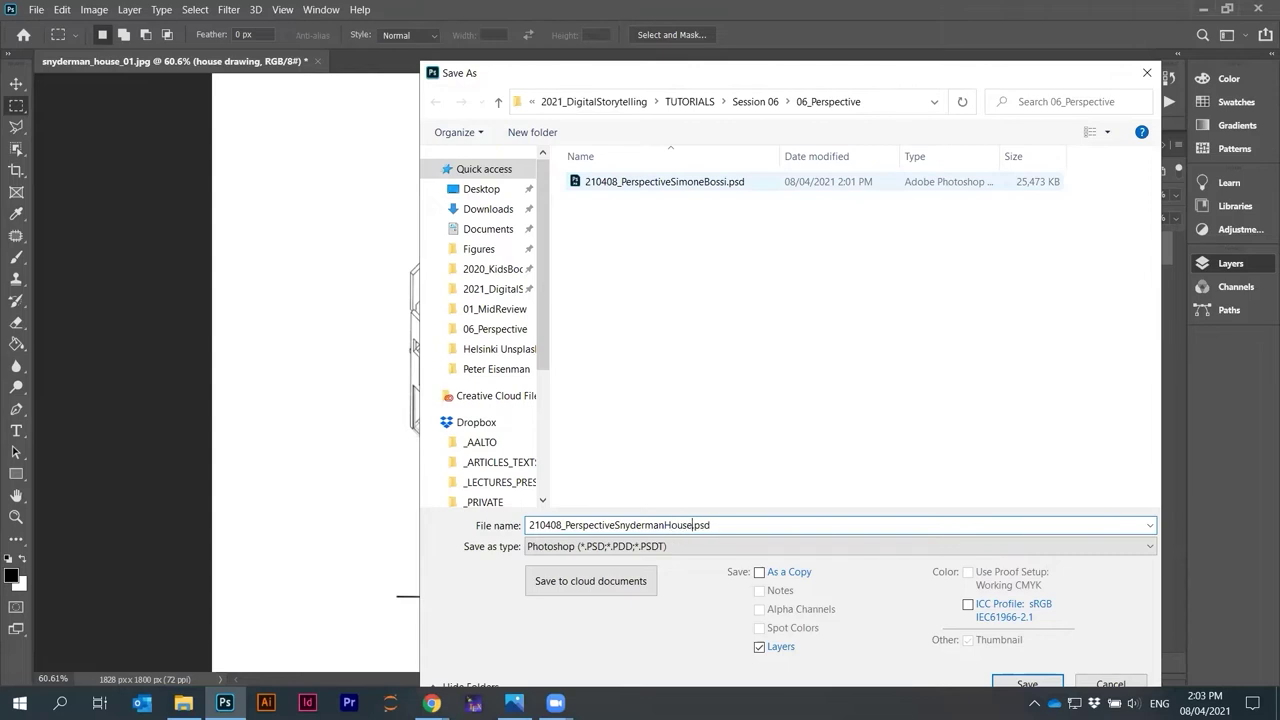
key("Return")
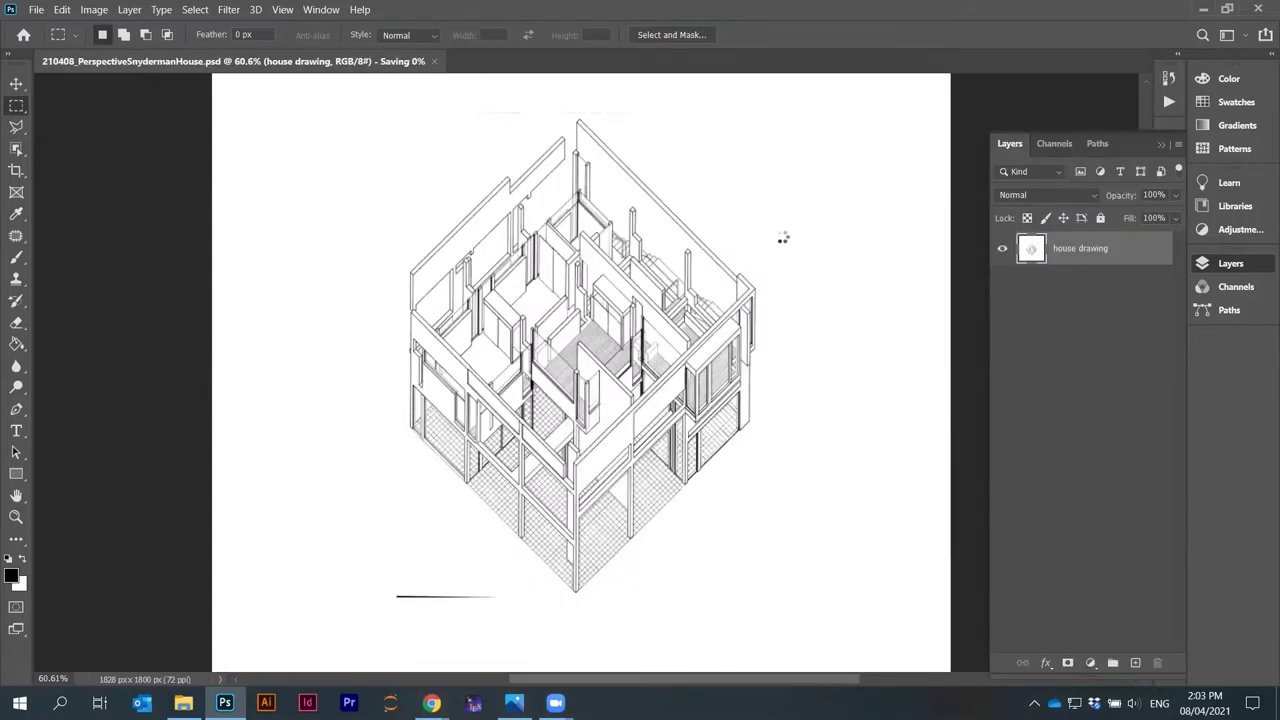
Try to select the house with the Object Selection tool, and clear that selection
left_click(16, 148)
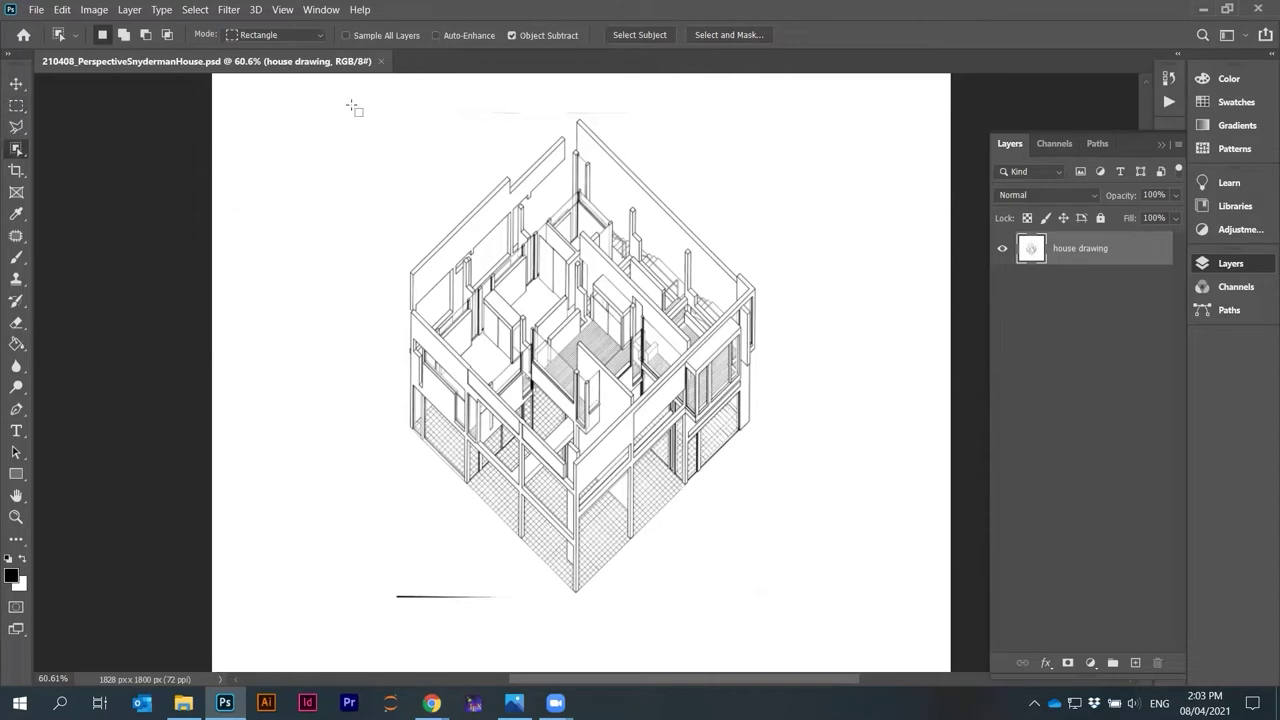
left_click_drag(354, 102, 786, 600)
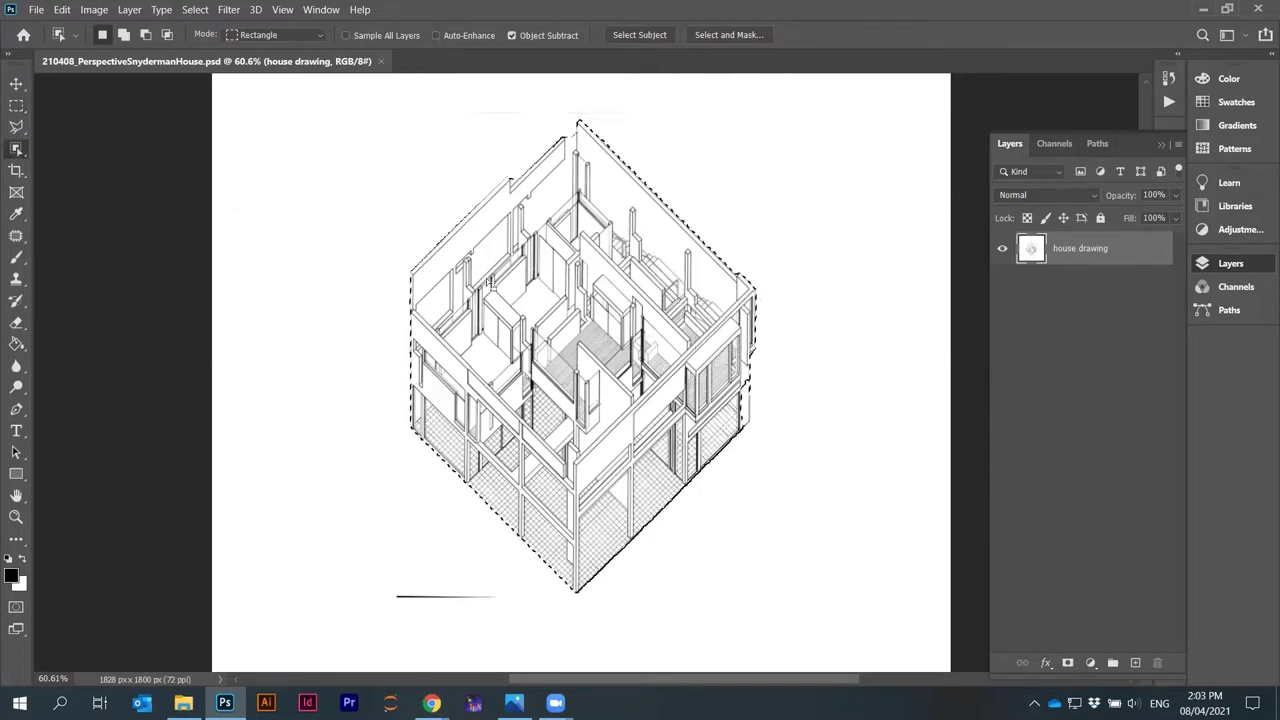
key("m")
key("ctrl+d")
Start a Polygonal Lasso outline just outside the house, following the upper-left wall and its notch to the topmost corner
left_click(17, 127)
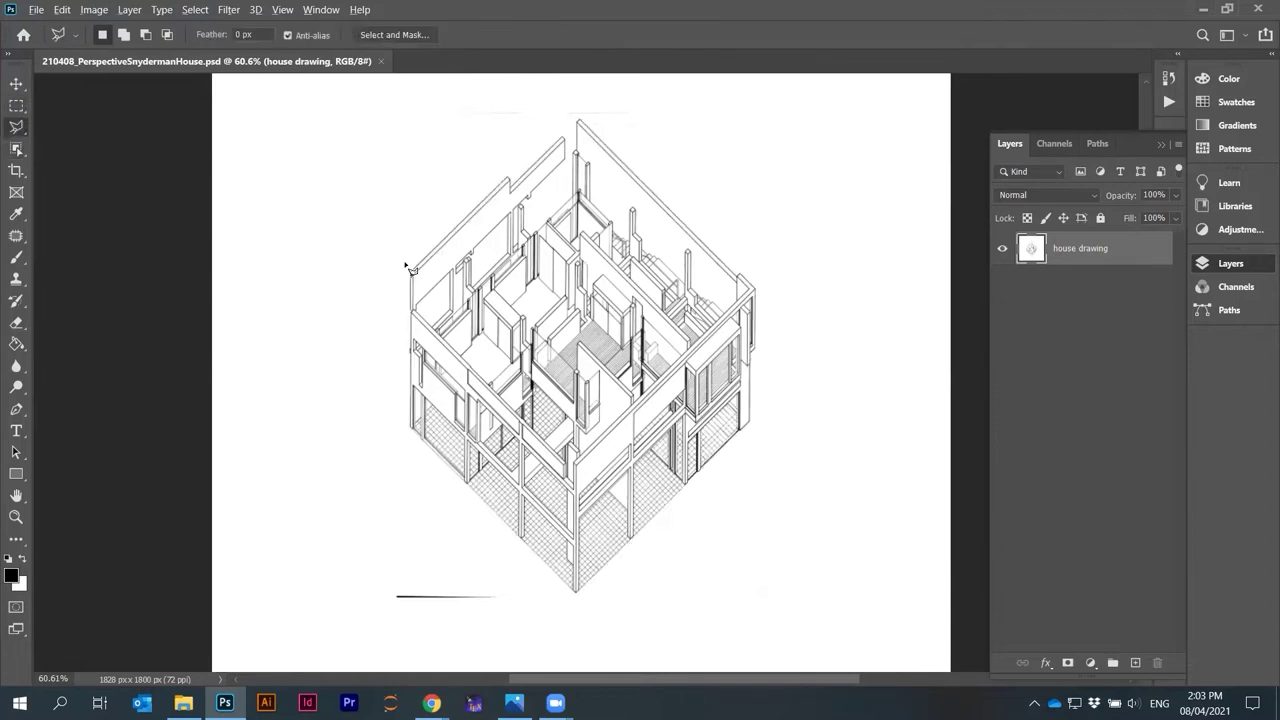
scroll(408, 288, "up", 5)
left_click(408, 290)
scroll(600, 250, "up", 5)
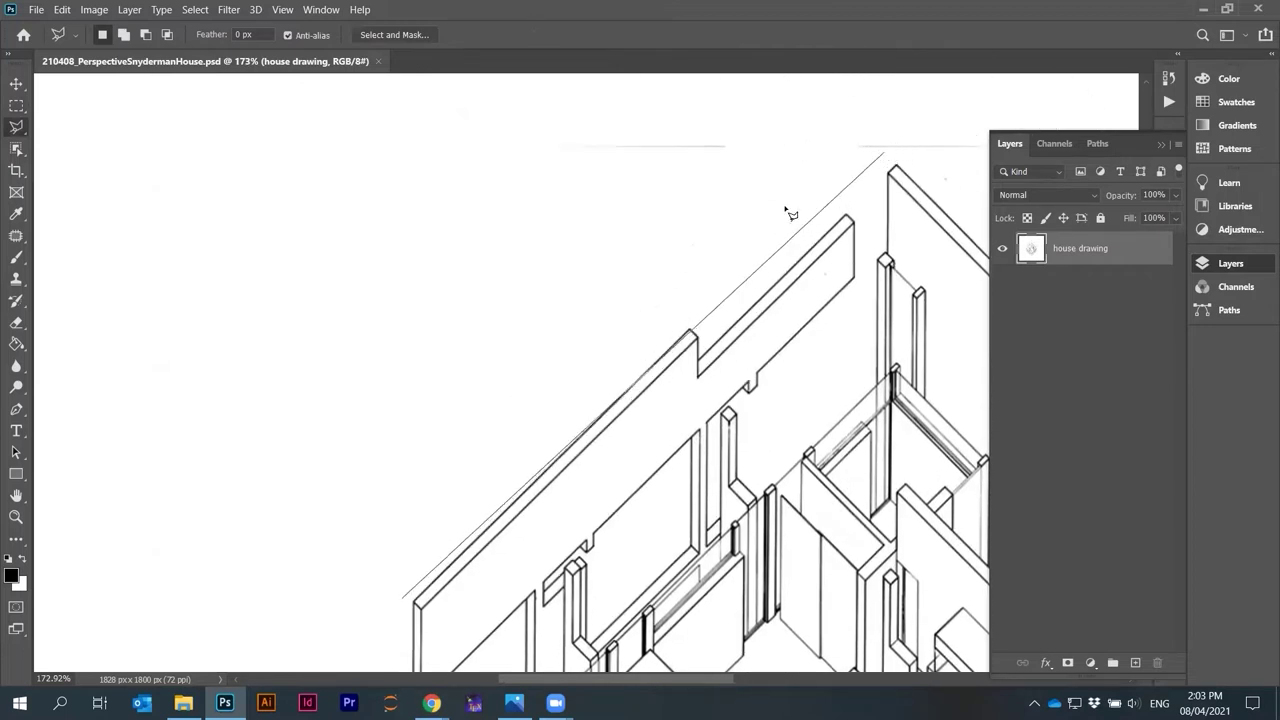
left_click(690, 322)
left_click(708, 341)
left_click(893, 160)
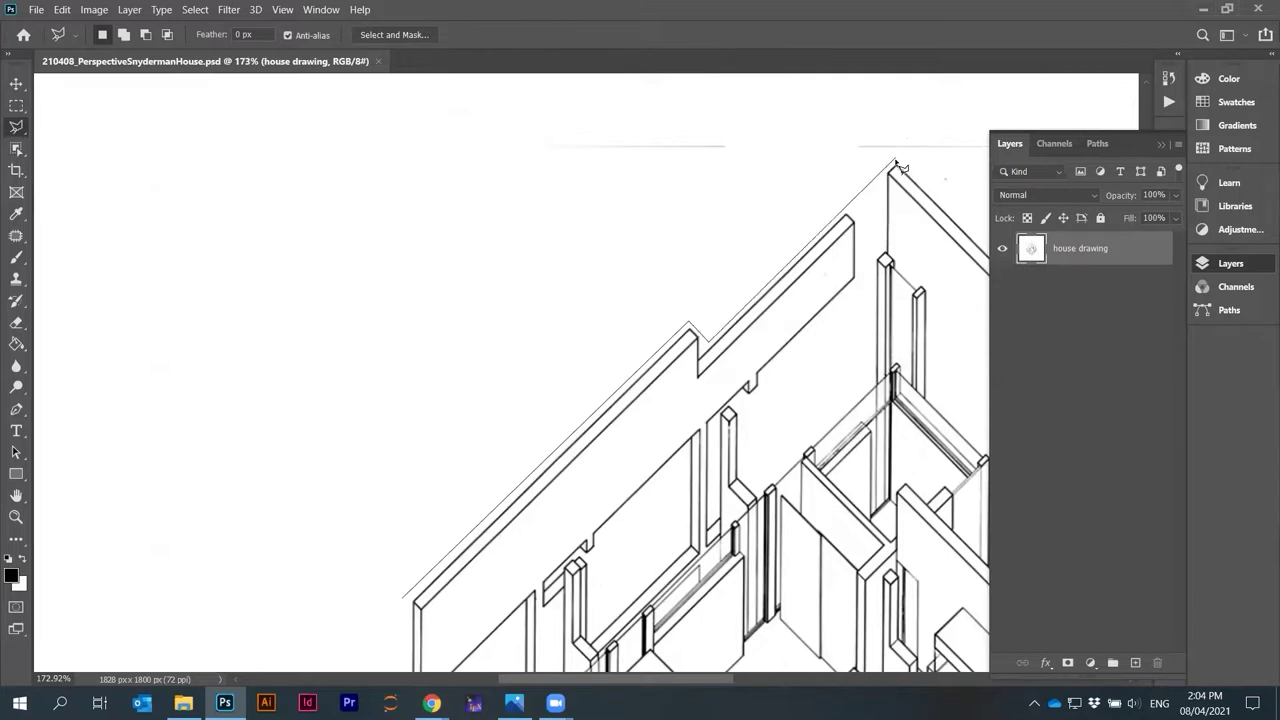
scroll(980, 210, "right", 5)
left_click(758, 243)
key("BackSpace")
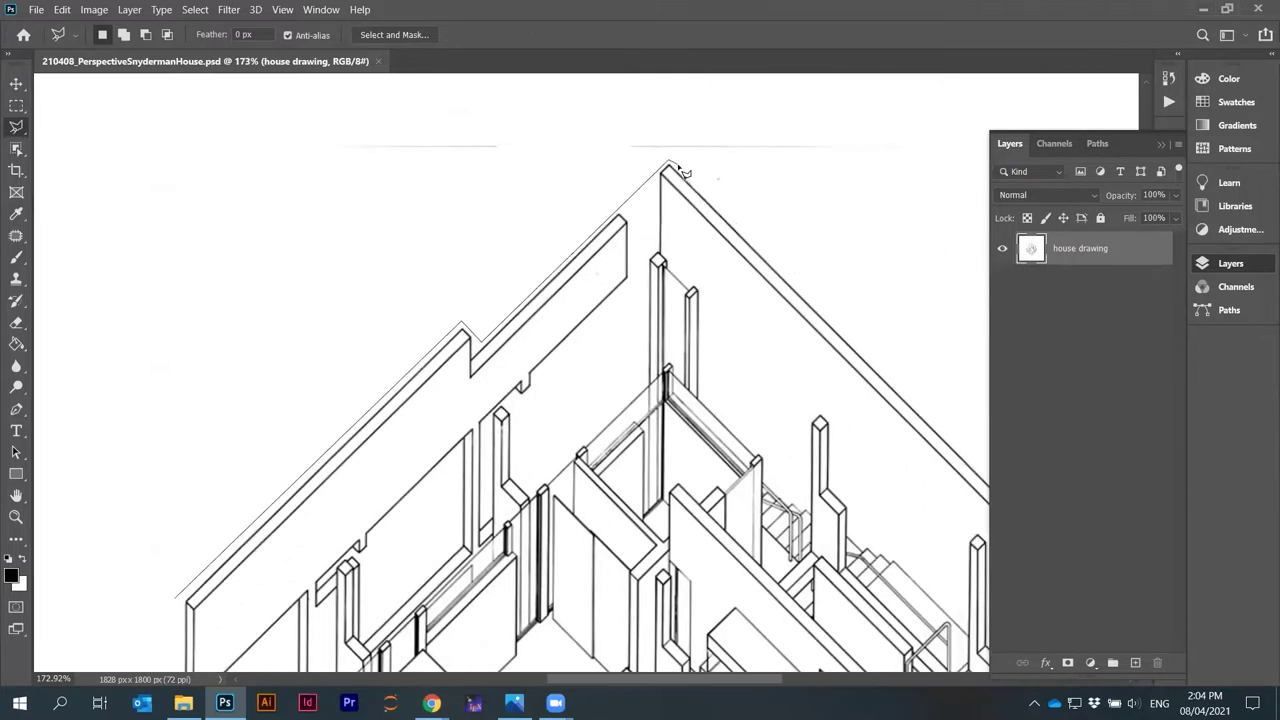
Continue the lasso outline along the upper-right wall and down the house's right side to the end of its outer wall
scroll(678, 170, "right", 8)
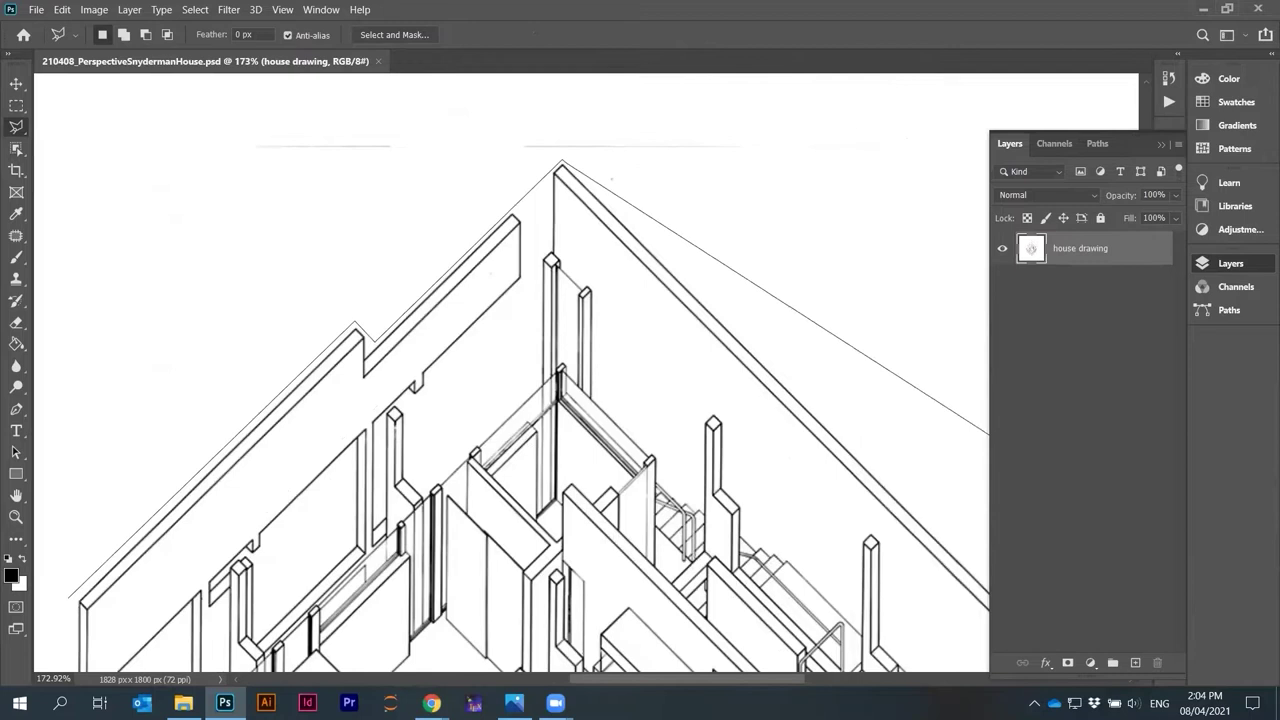
scroll(750, 300, "down", 4)
left_click(719, 412)
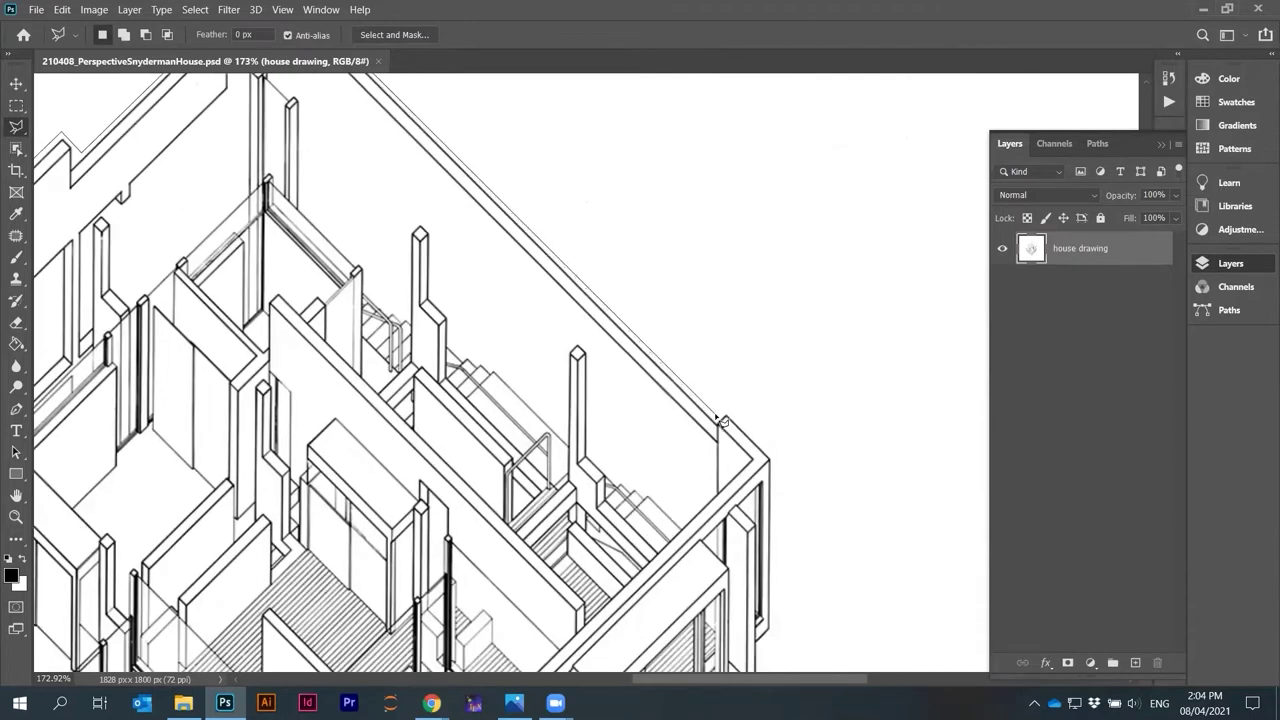
left_click(772, 459)
scroll(775, 520, "down", 3)
left_click(771, 508)
scroll(775, 560, "down", 6)
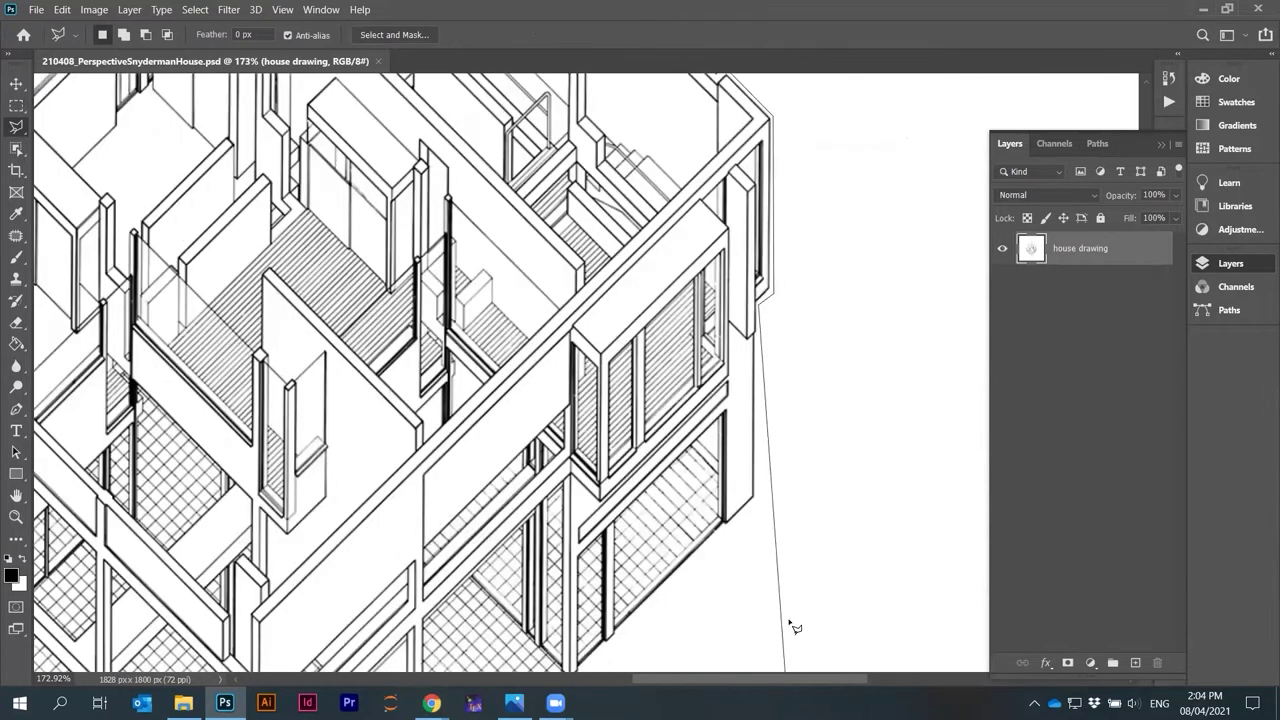
left_click(757, 430)
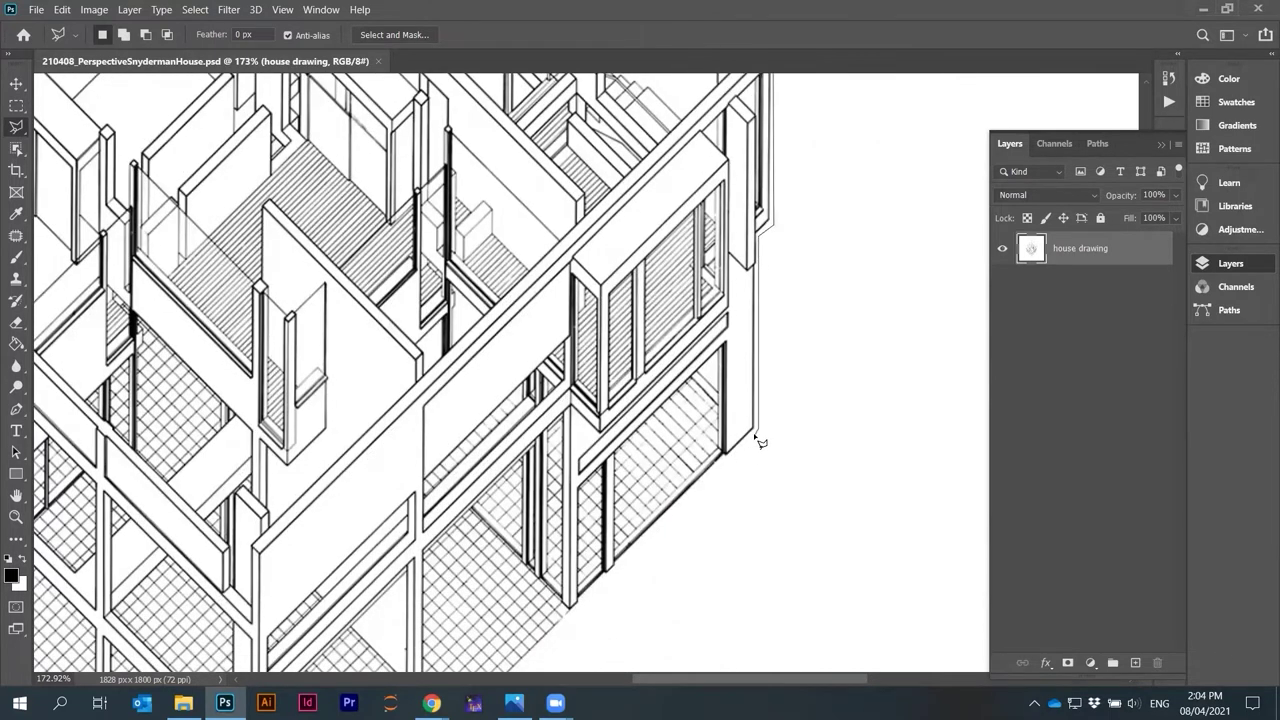
Complete the lasso outline around the house's bottom corner and up its left side, closing it at the starting point
scroll(757, 430, "down", 7)
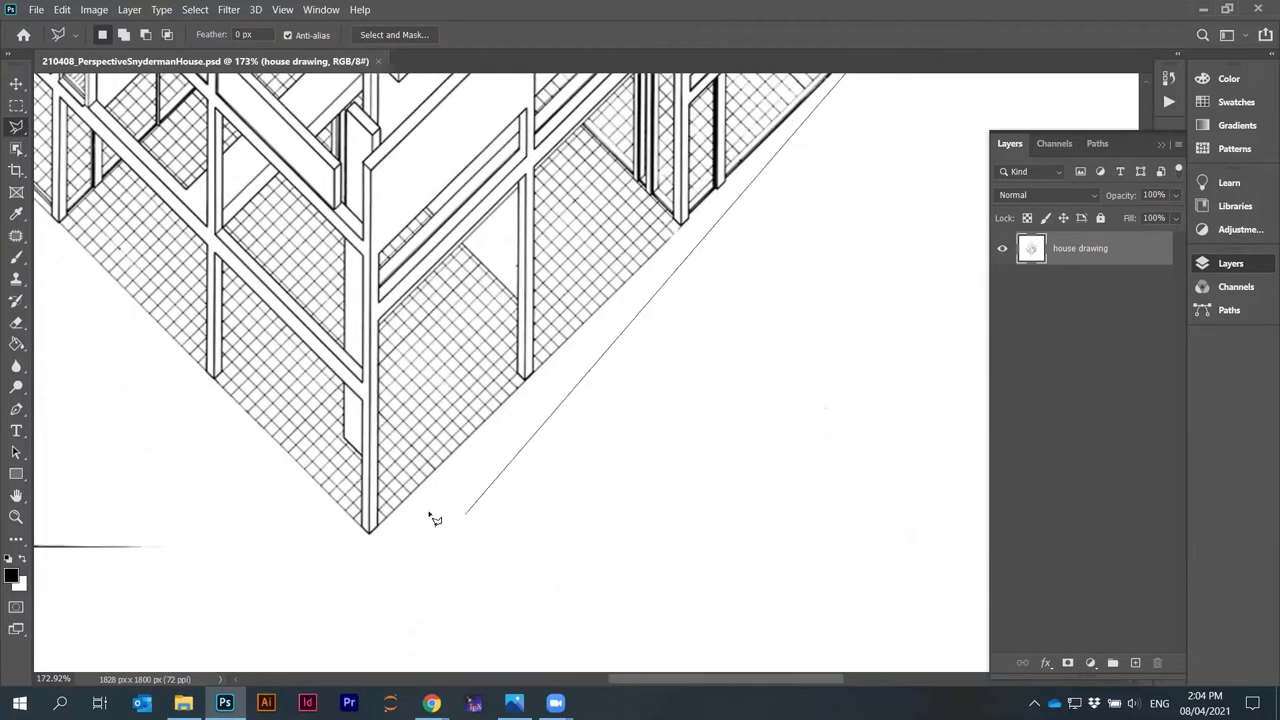
left_click(371, 536)
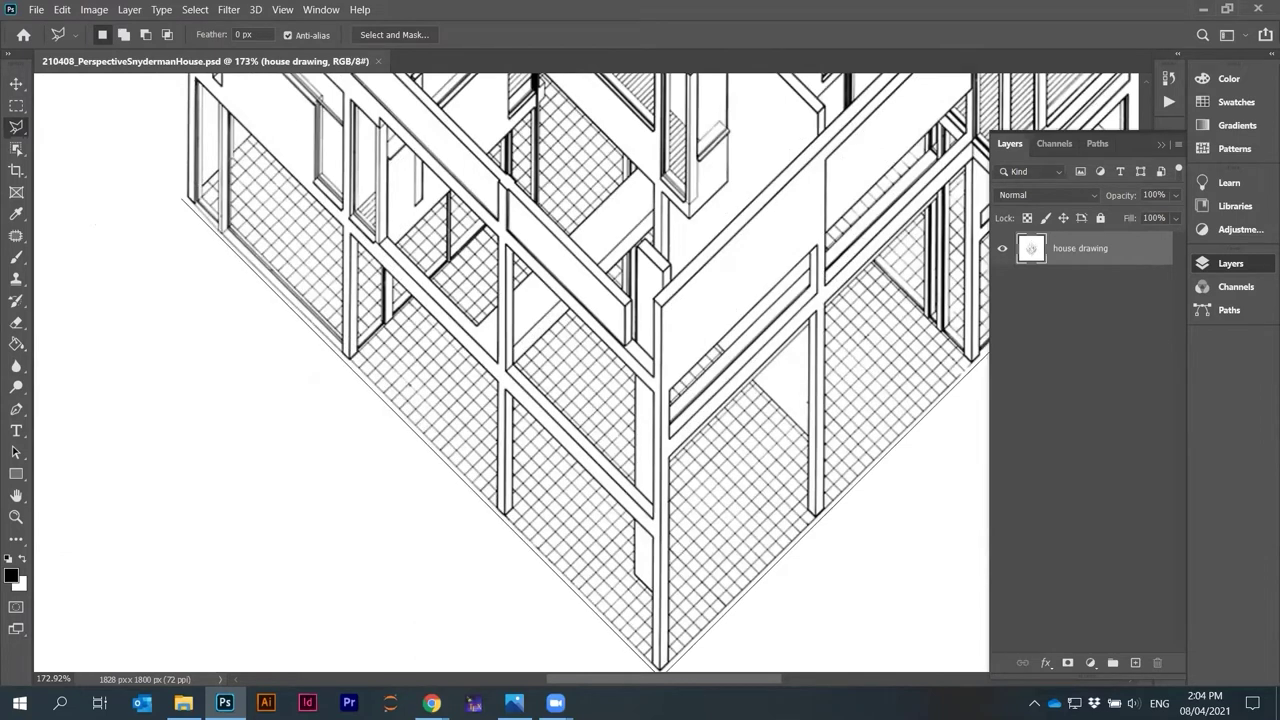
scroll(183, 205, "up", 10)
scroll(183, 225, "down", 8)
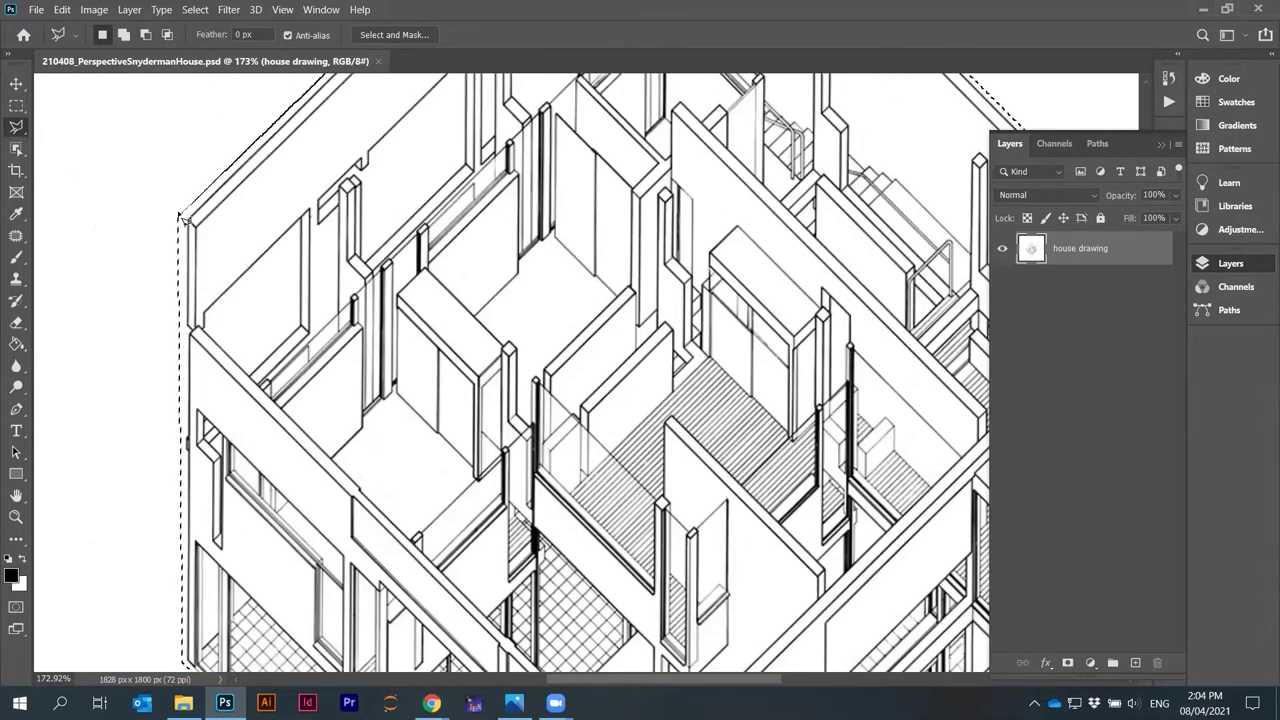
scroll(494, 397, "down", 1)
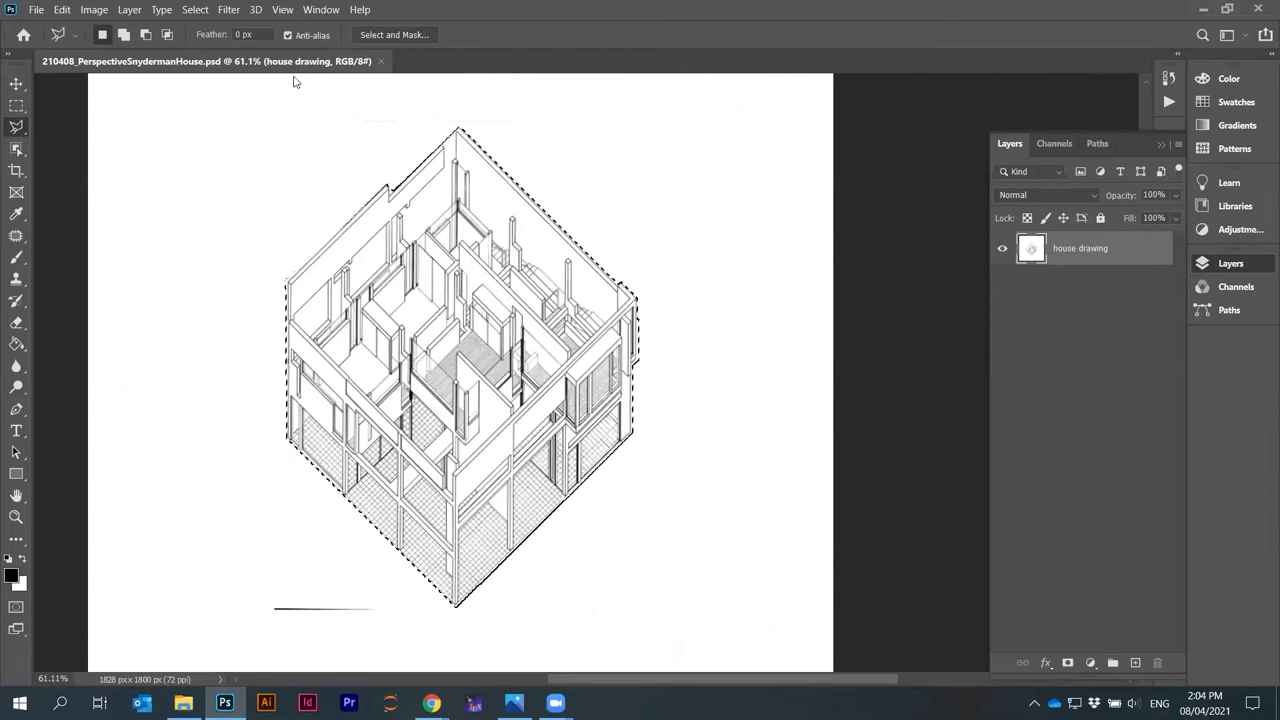
Invert the selection, delete the white background around the house, and deselect
left_click(217, 11)
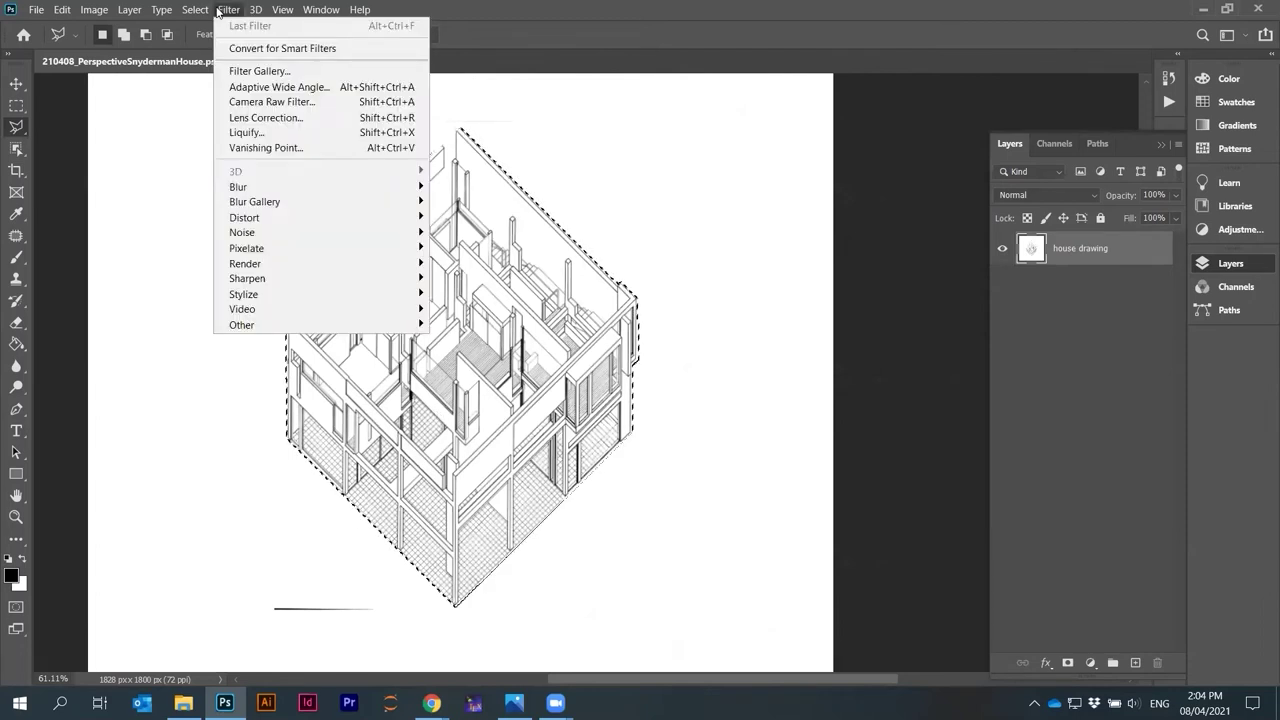
mouse_move(195, 10)
left_click(238, 76)
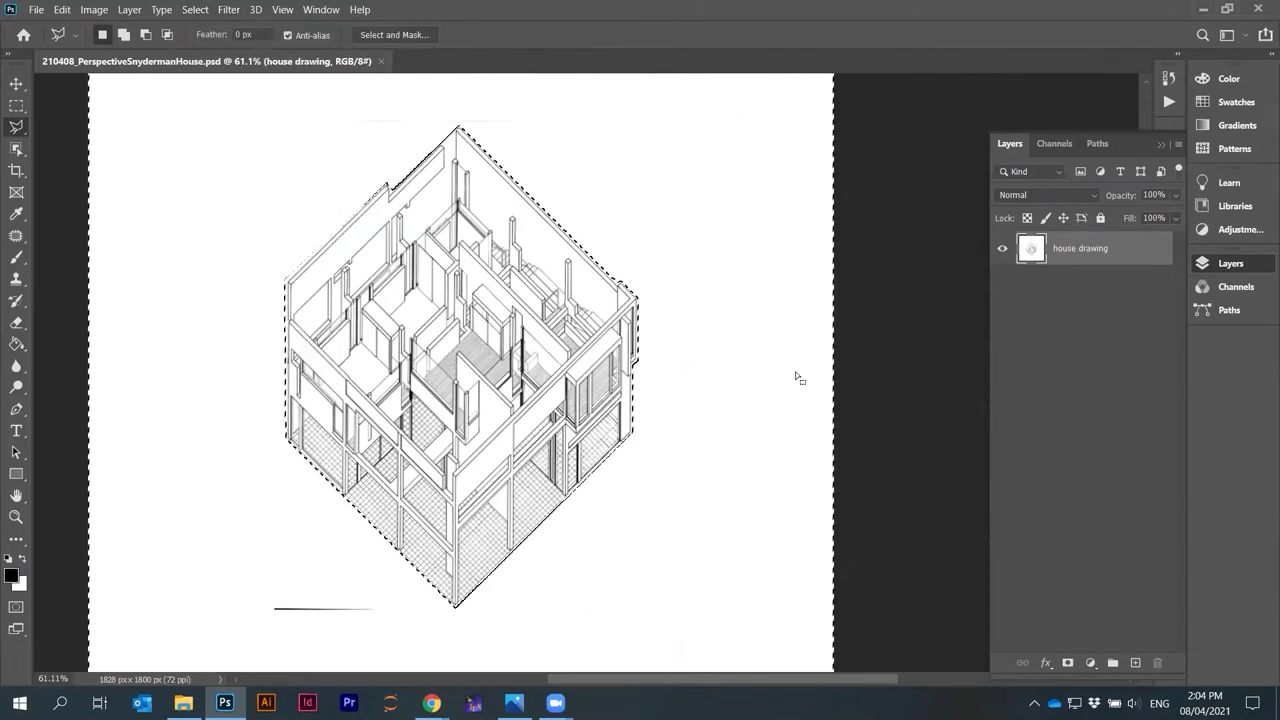
key("Delete")
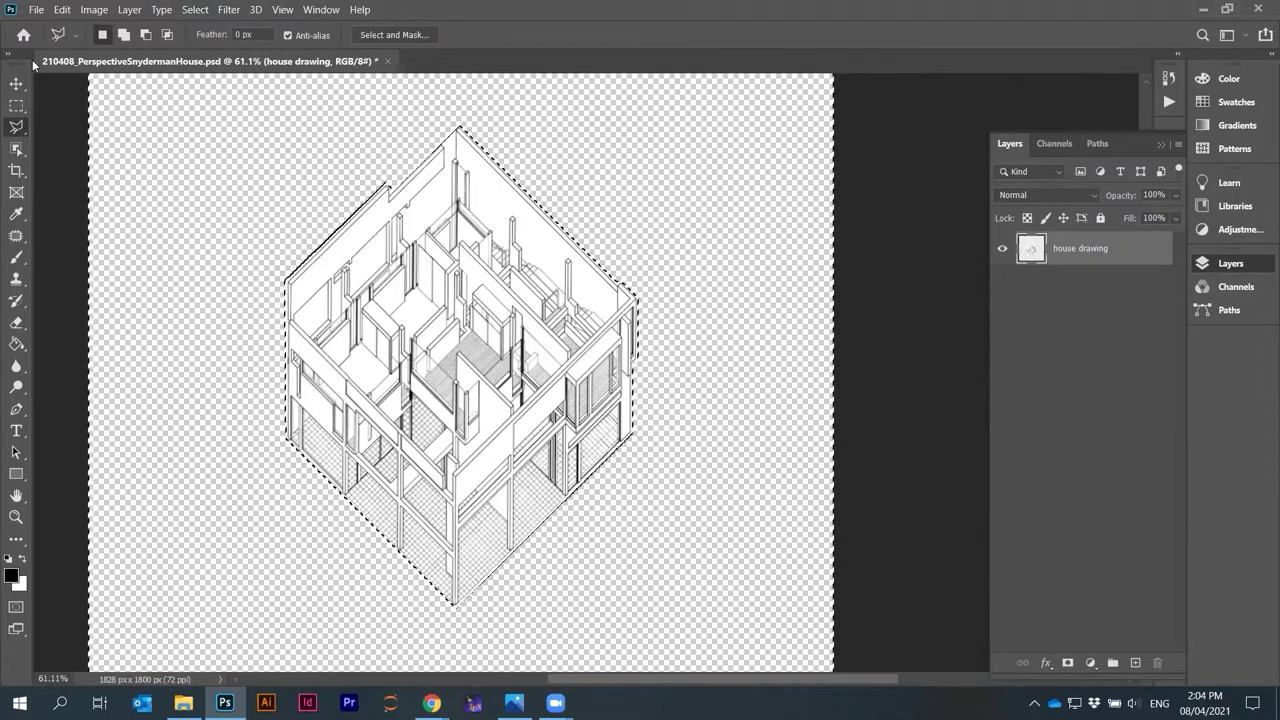
key("m")
left_click(525, 305)
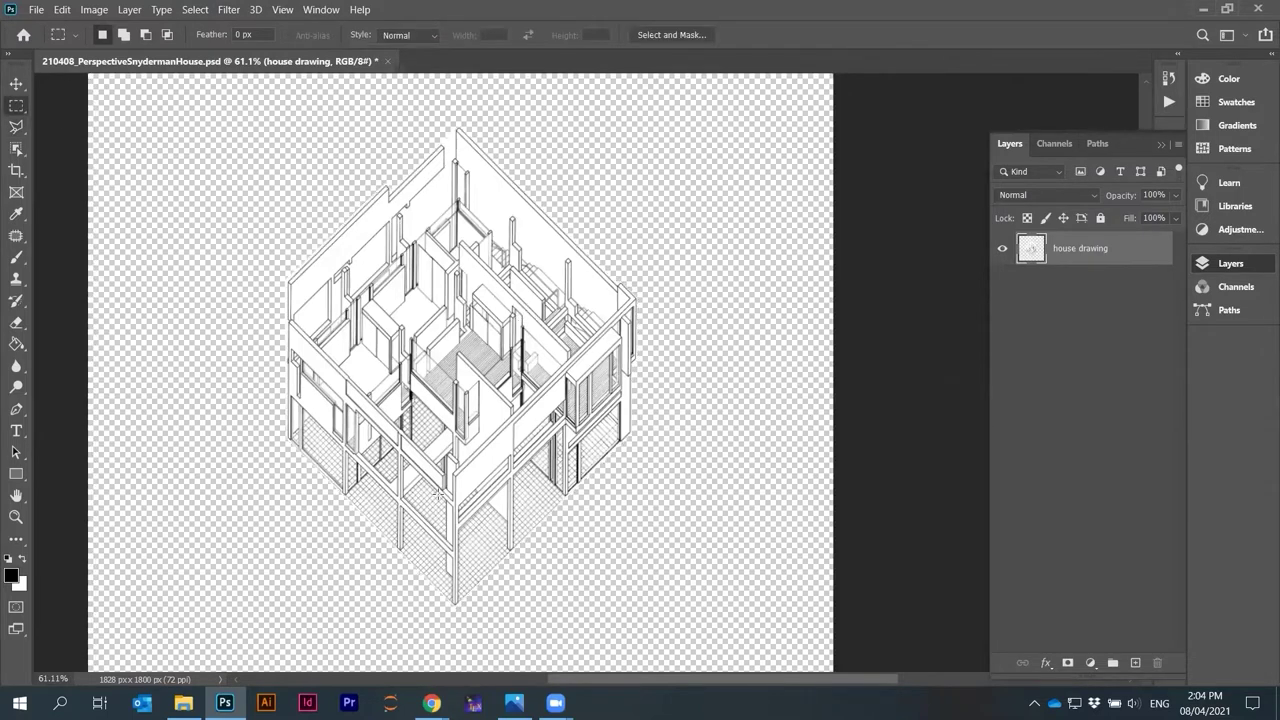
Save the document with the cut-out house drawing
scroll(437, 494, "up", 3)
scroll(437, 494, "down", 4)
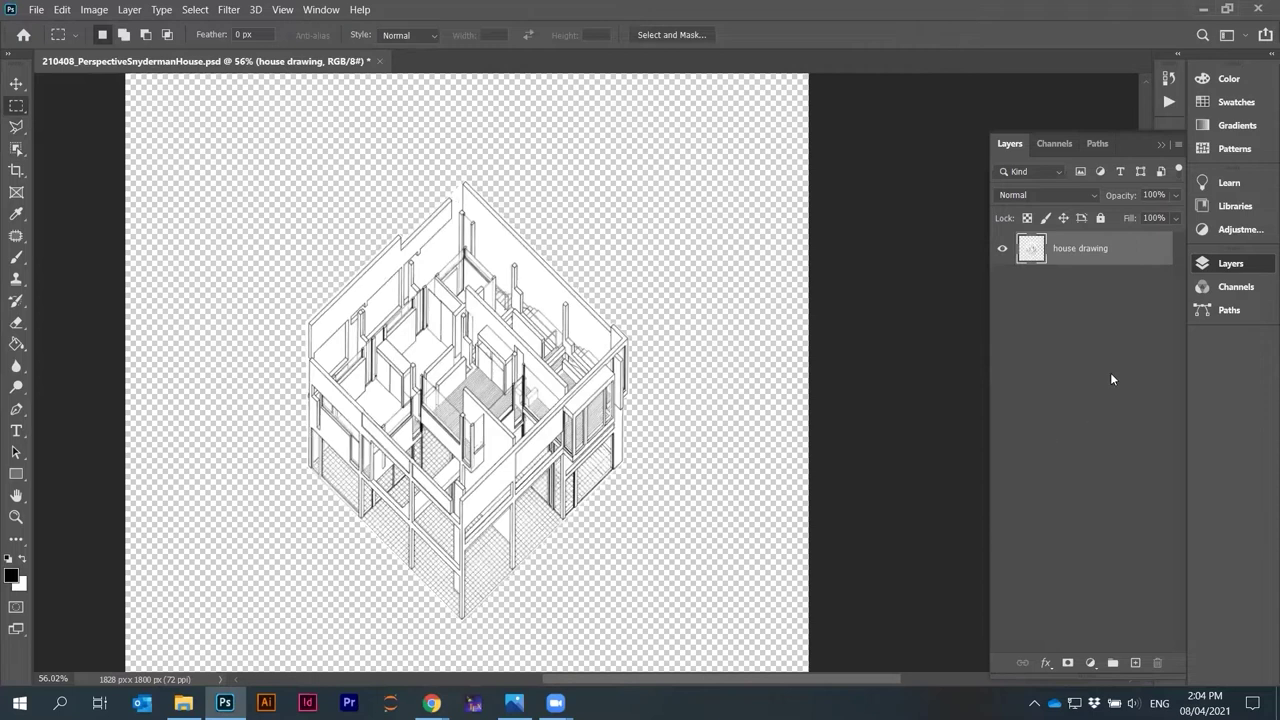
right_click(1084, 259)
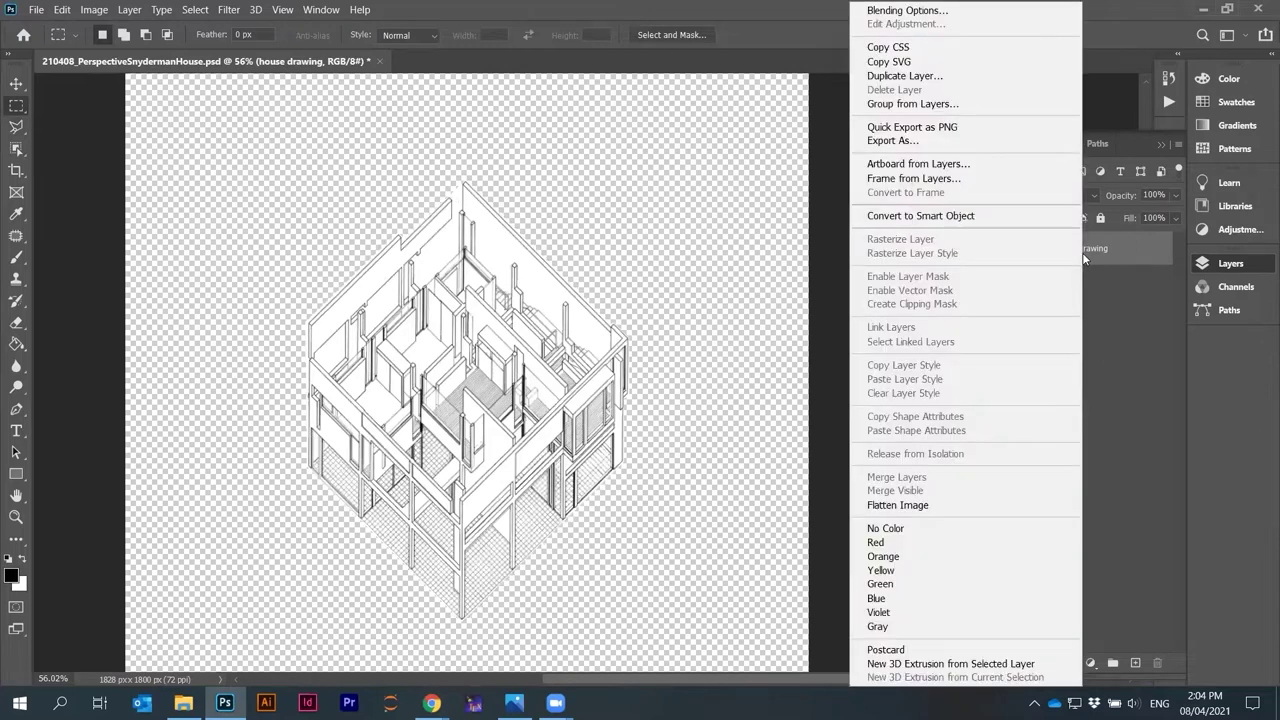
left_click(1113, 321)
left_click_drag(474, 421, 474, 367)
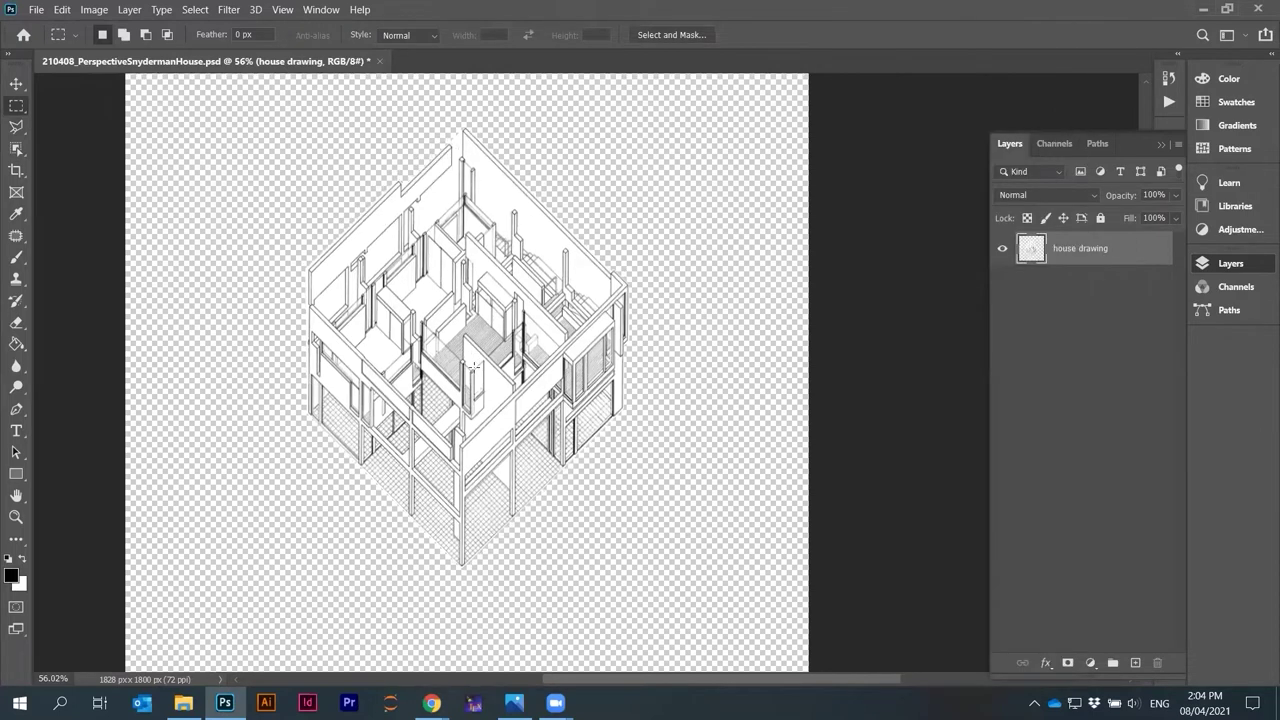
key("ctrl+s")
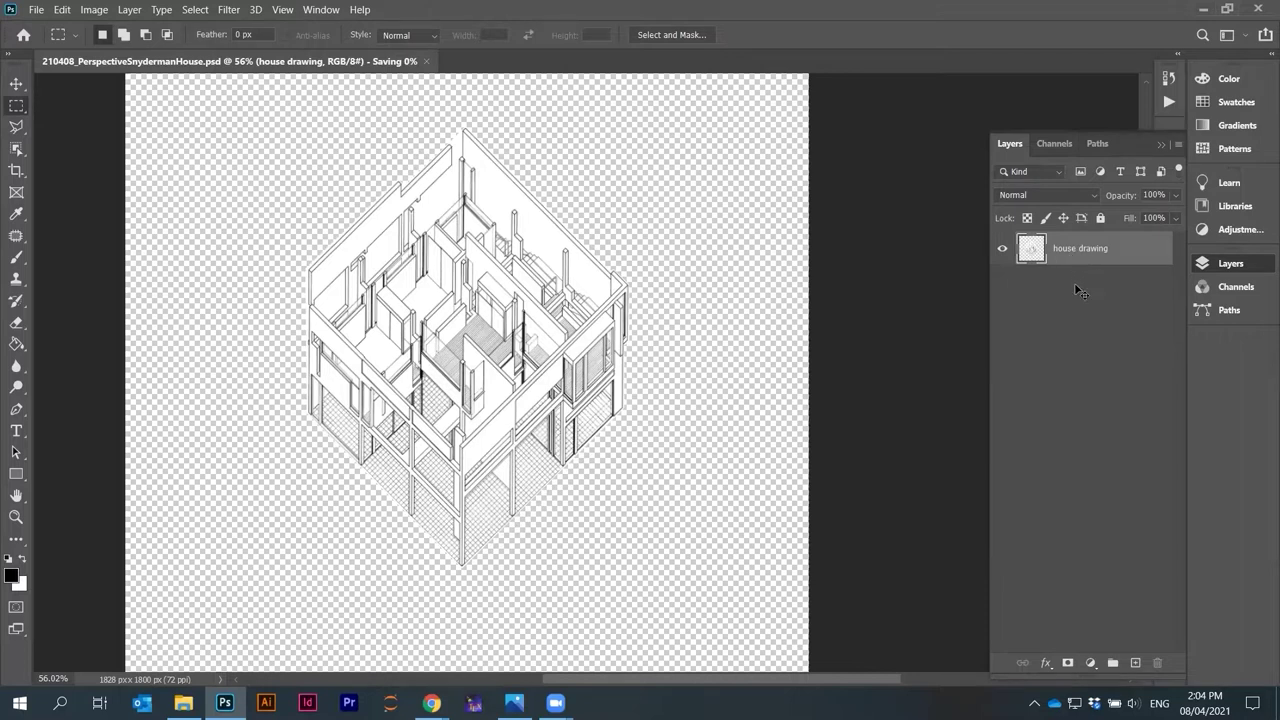
Duplicate the house drawing layer under the name "house drawing original"
right_click(1078, 290)
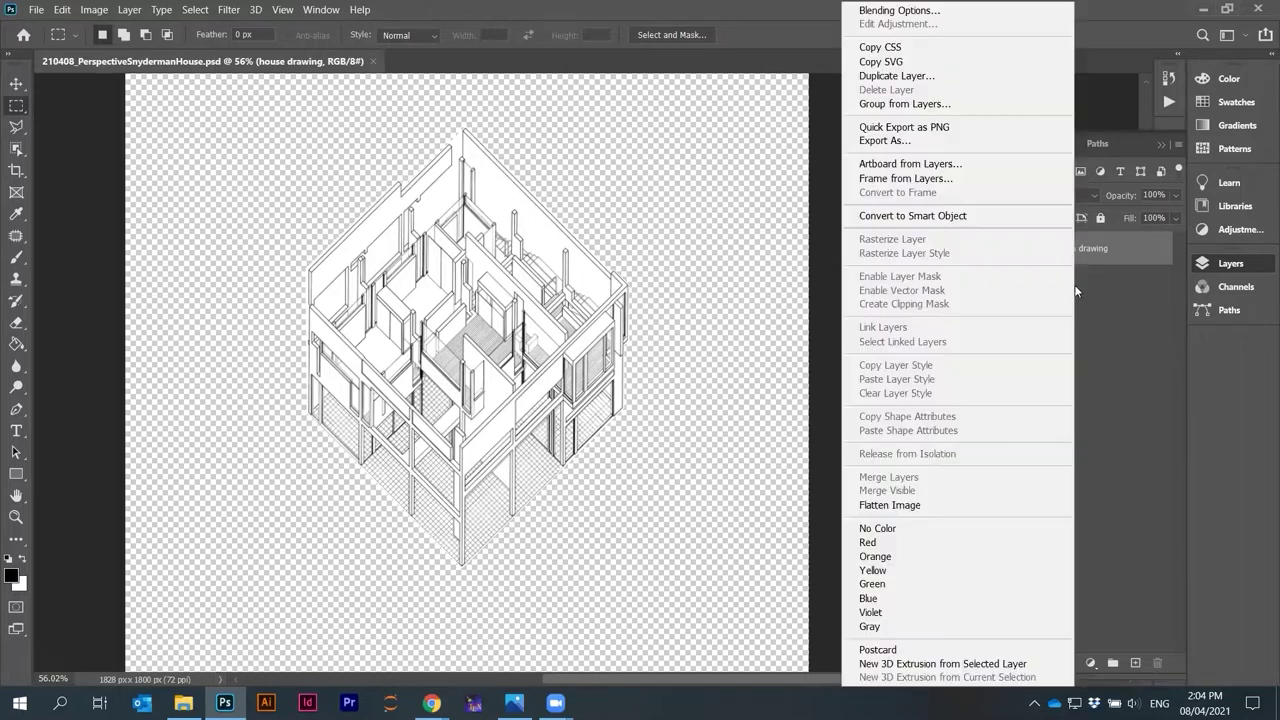
left_click(1078, 250)
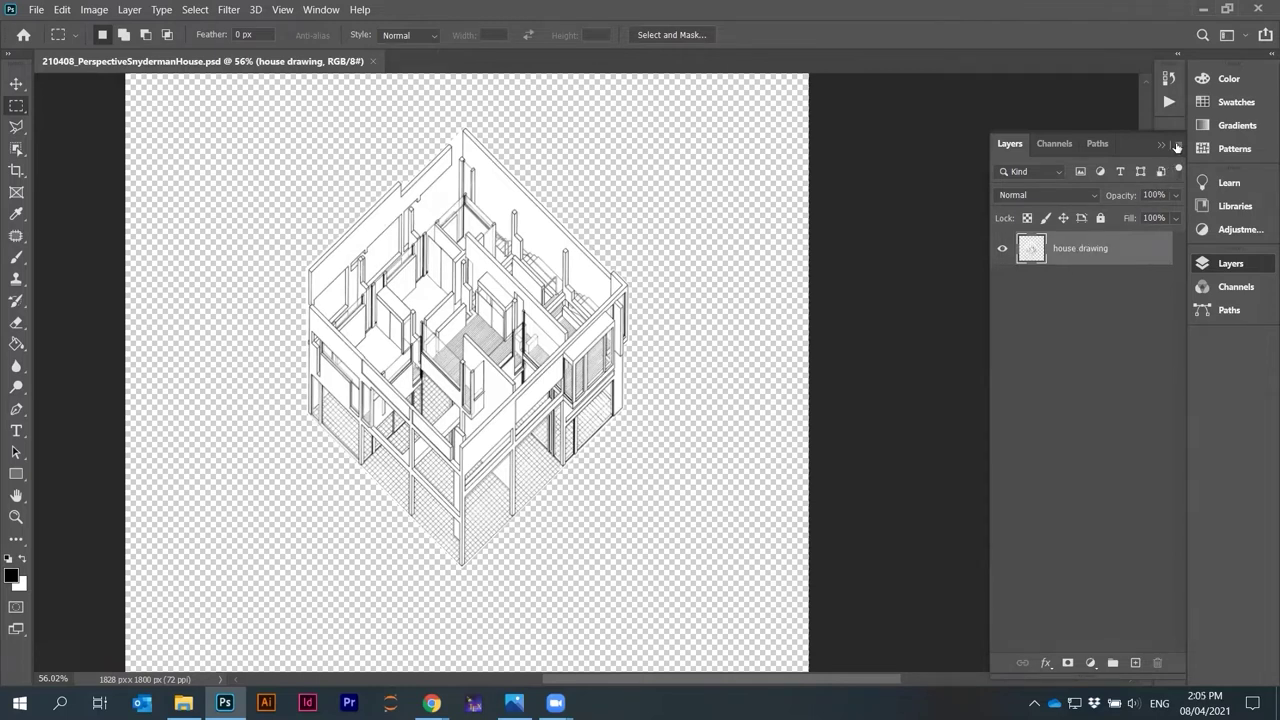
left_click(1179, 146)
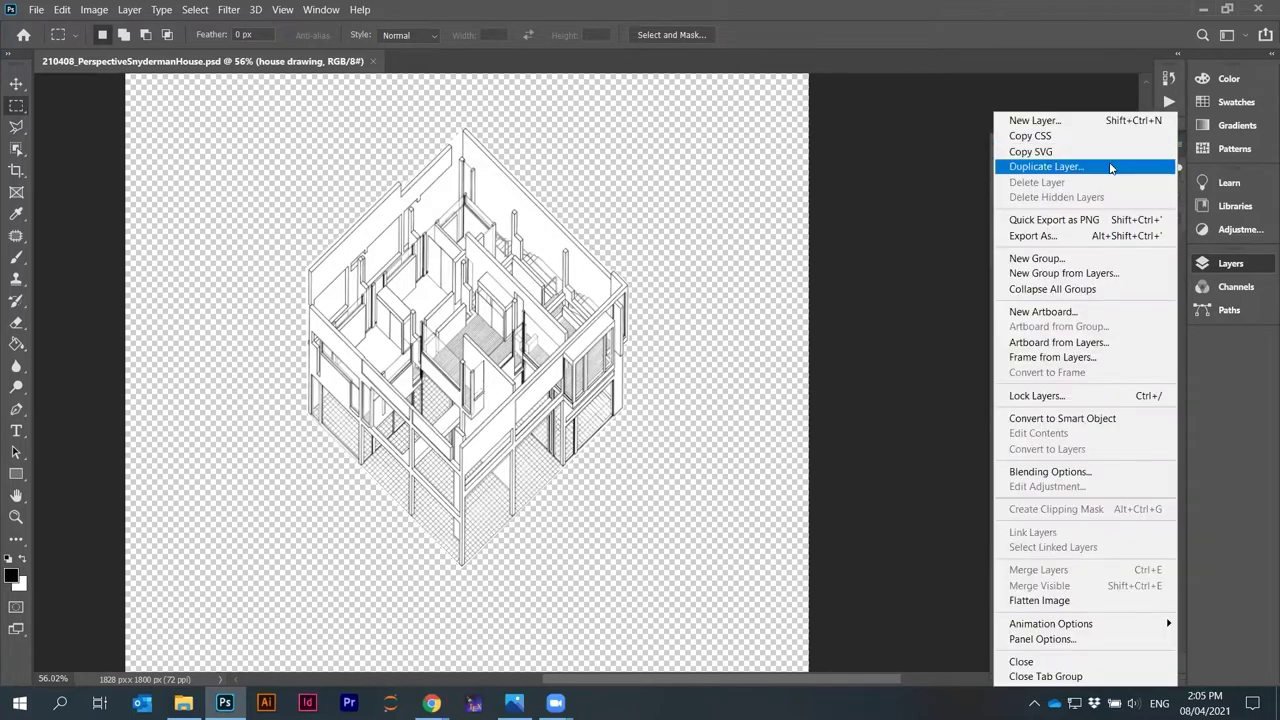
left_click(1060, 163)
left_click(677, 62)
key("BackSpace")
key("BackSpace")
key("BackSpace")
type("original")
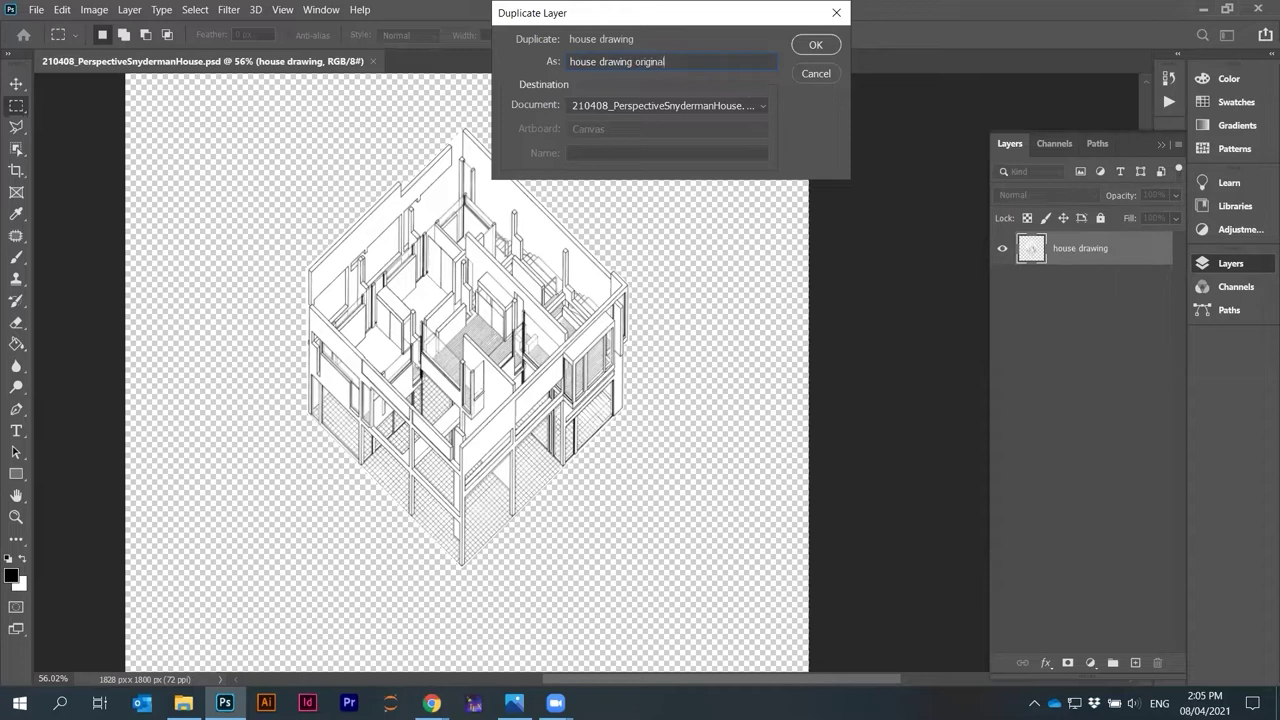
key("Return")
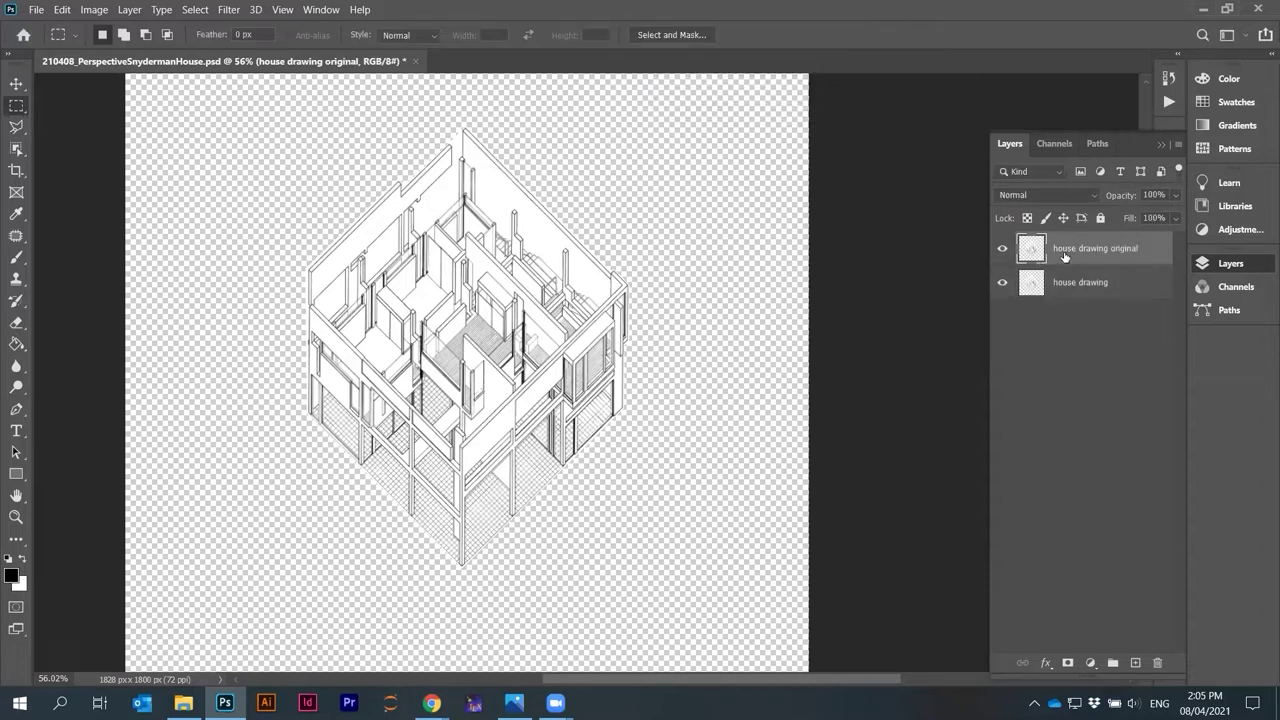
Move the house drawing original layer below house drawing, hide it, and make house drawing the active layer
left_click_drag(1055, 260, 1057, 296)
left_click(1002, 282)
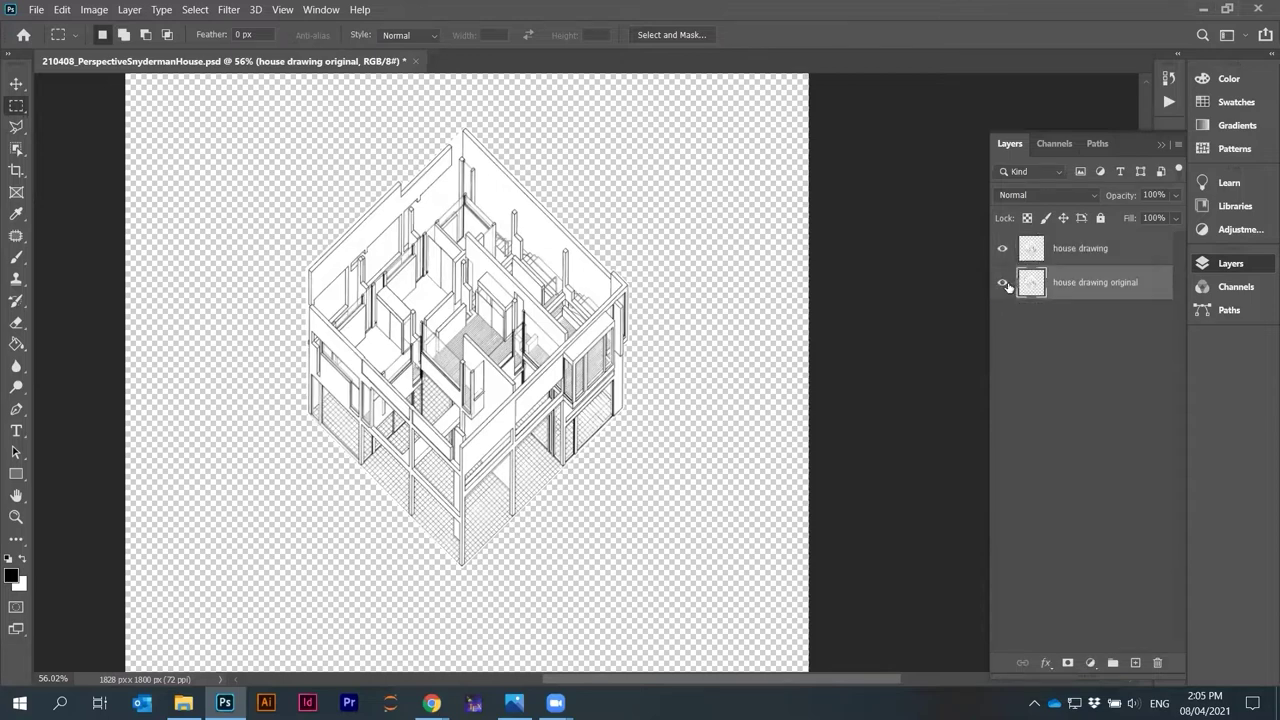
left_click(1083, 252)
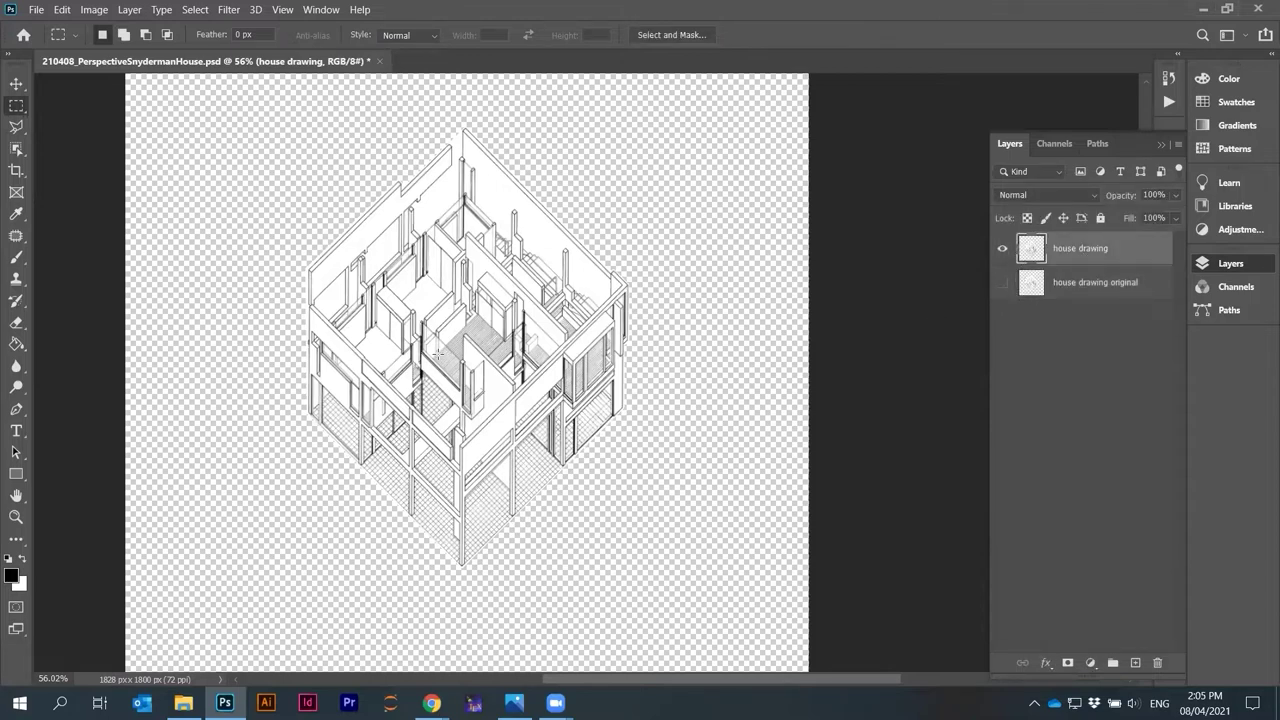
scroll(436, 353, "up", 4)
scroll(436, 353, "down", 3)
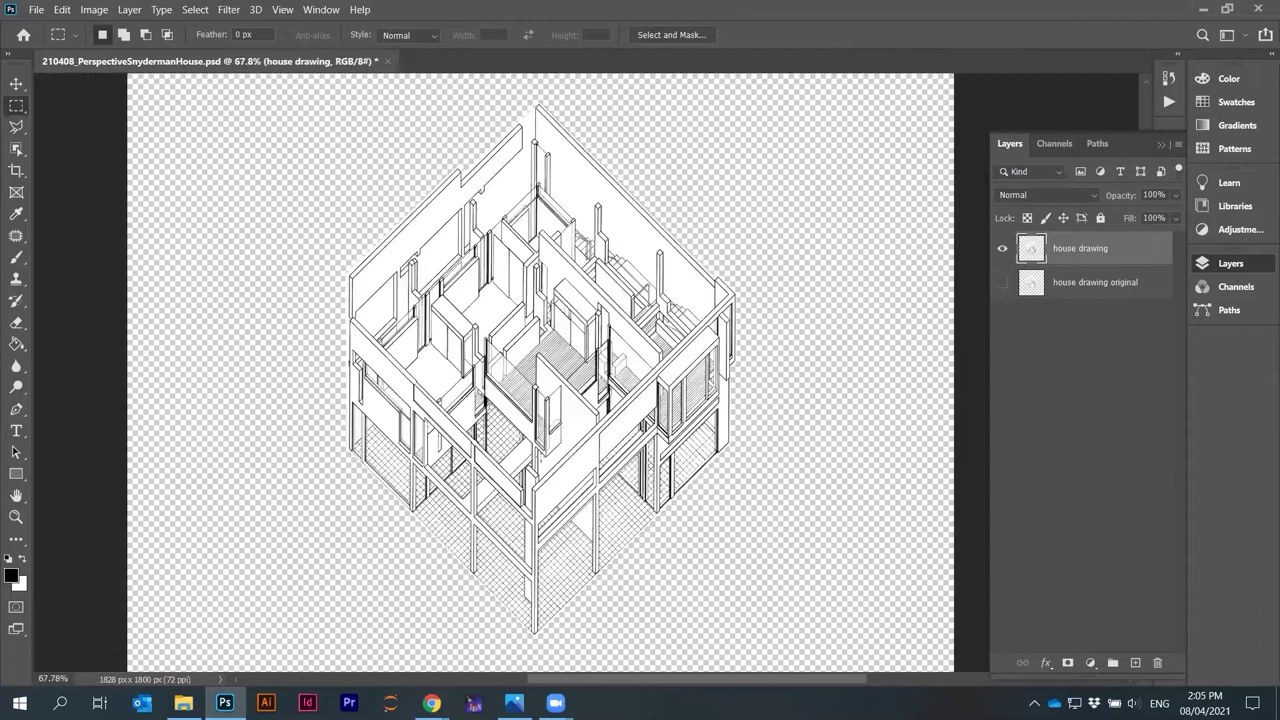
scroll(540, 440, "down", 1)
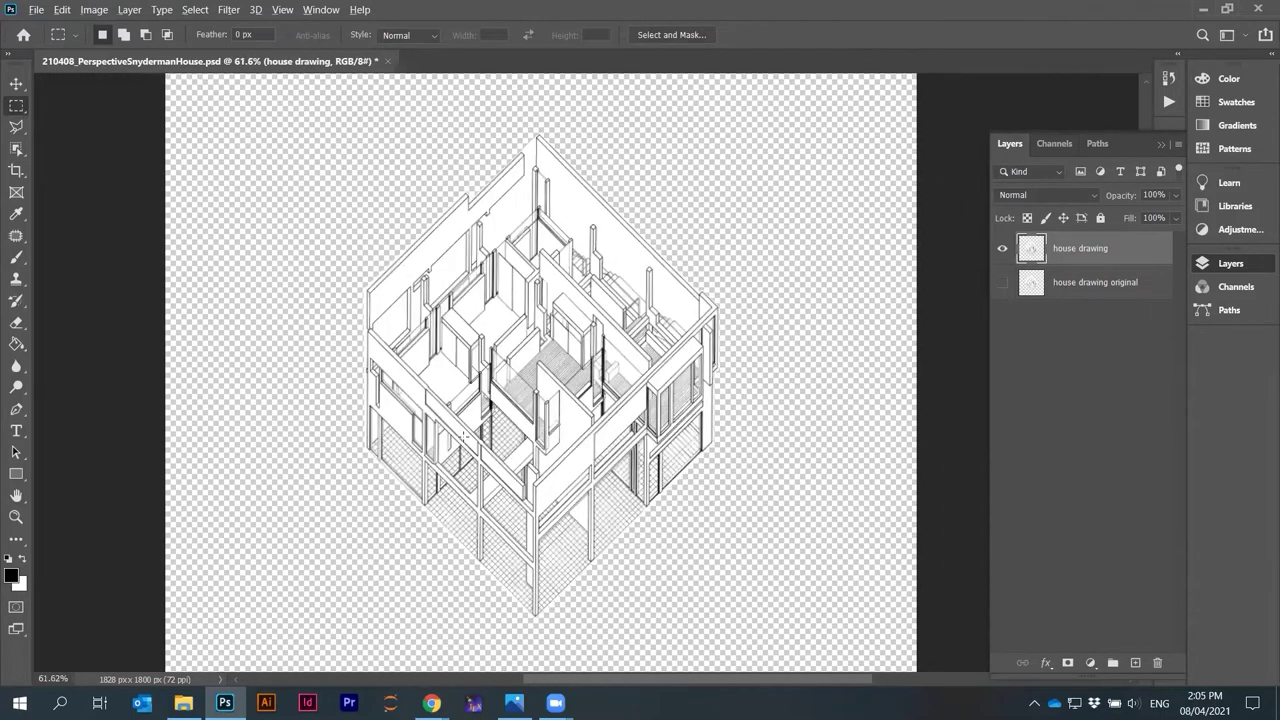
scroll(462, 437, "up", 2)
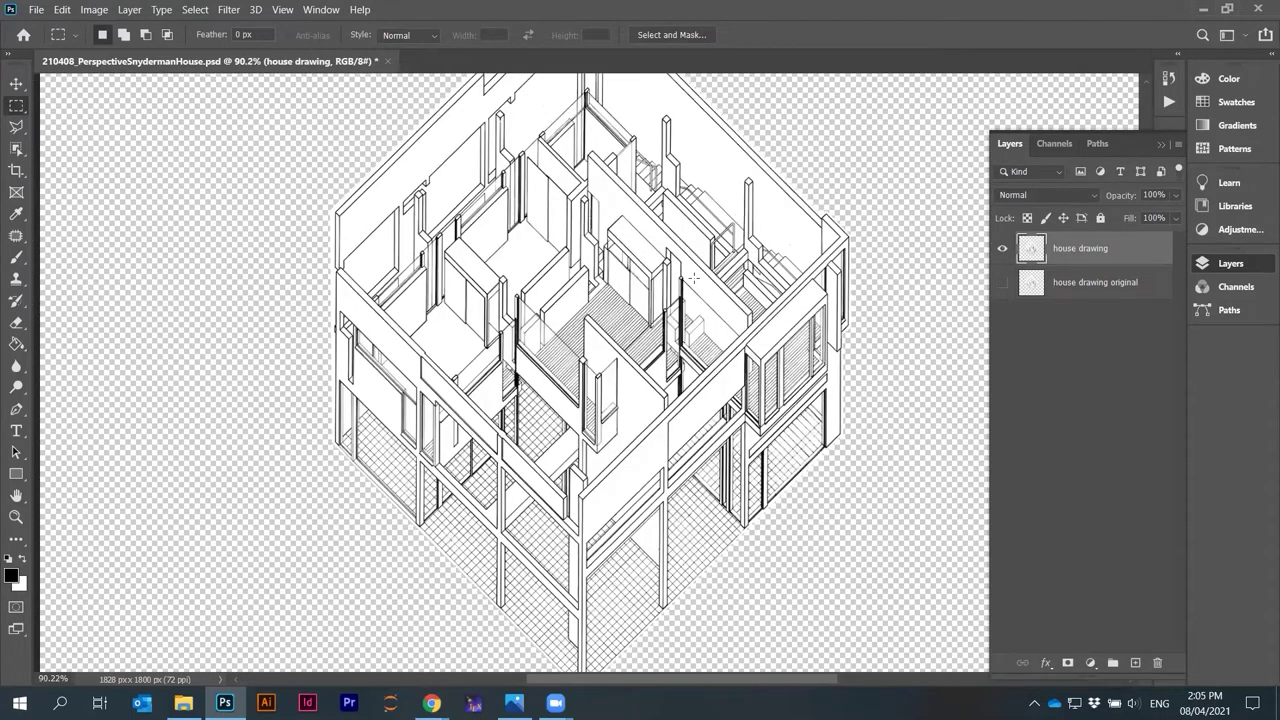
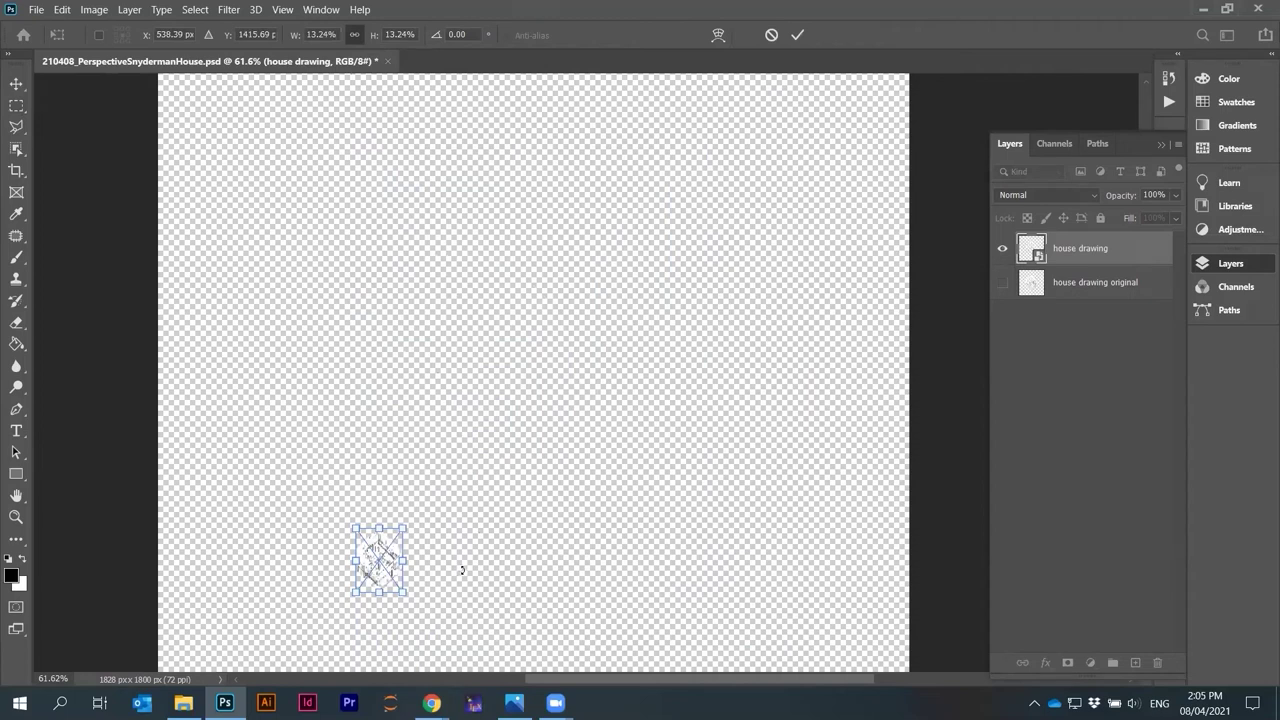
Scale the shrunken house drawing smart object back up to roughly its former size with Free Transform and inspect its linework up close
scroll(326, 591, "up", 5)
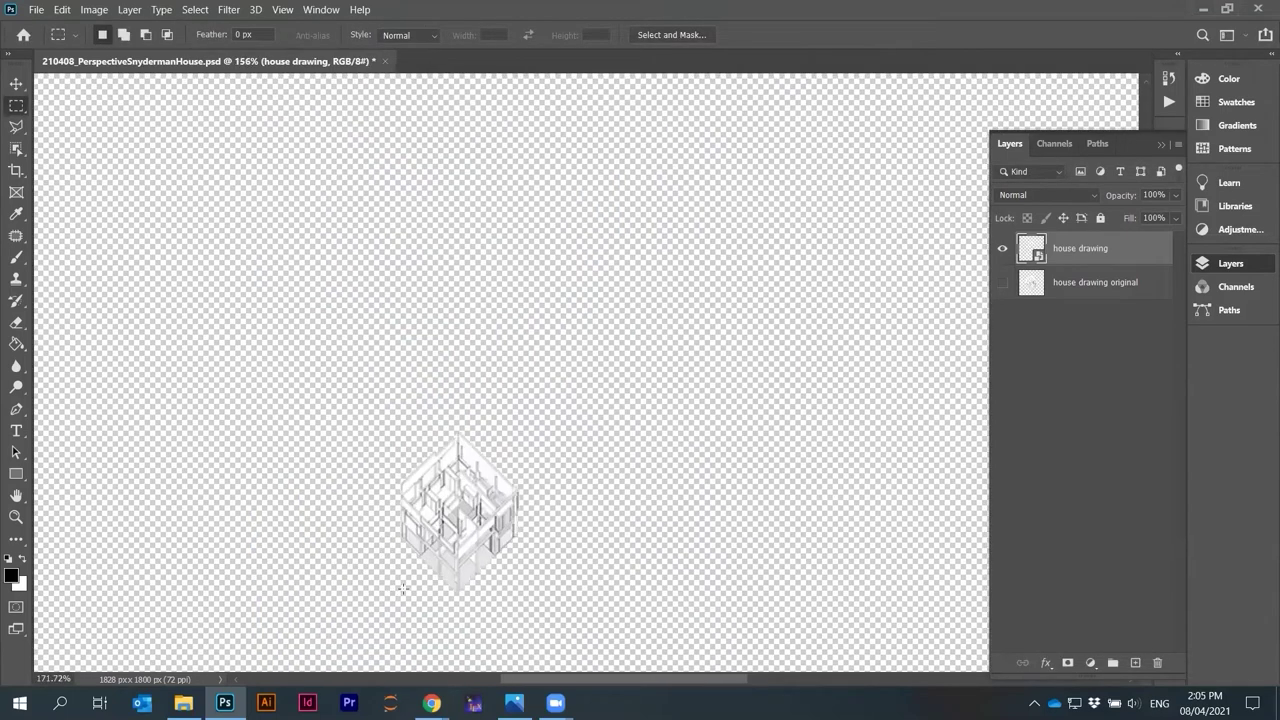
scroll(342, 501, "down", 4)
scroll(342, 501, "down", 3)
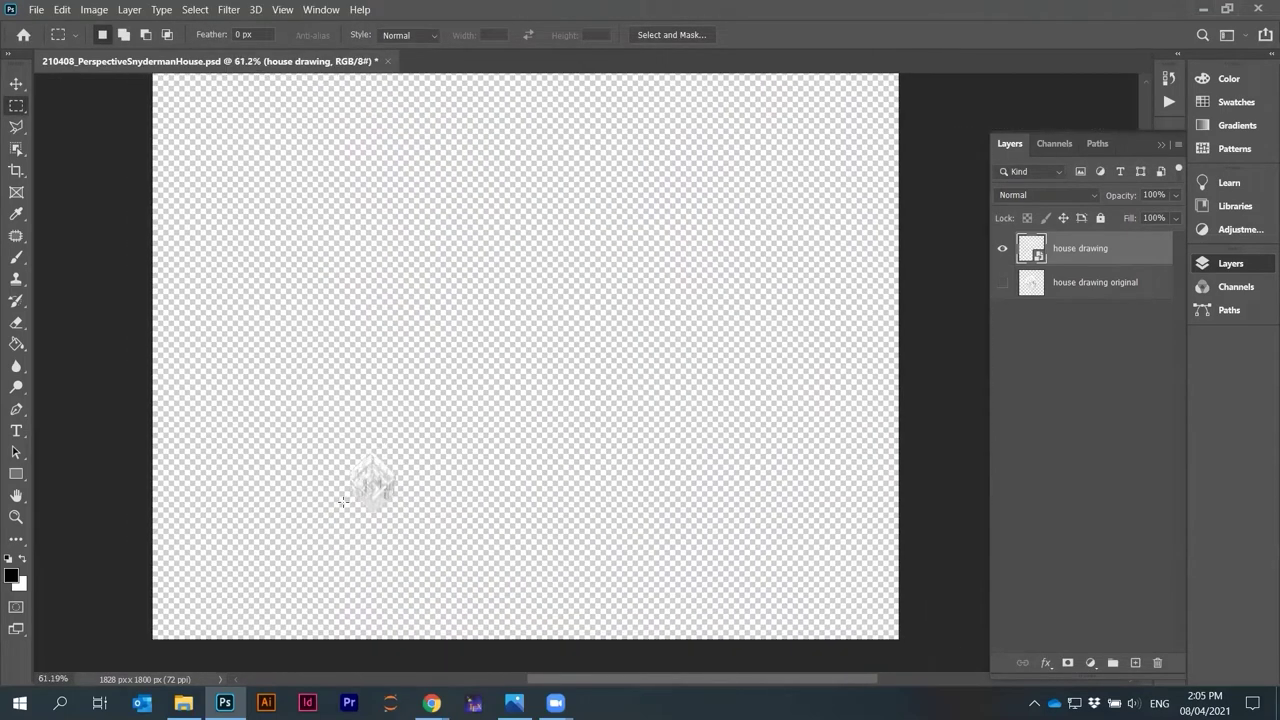
key("ctrl+t")
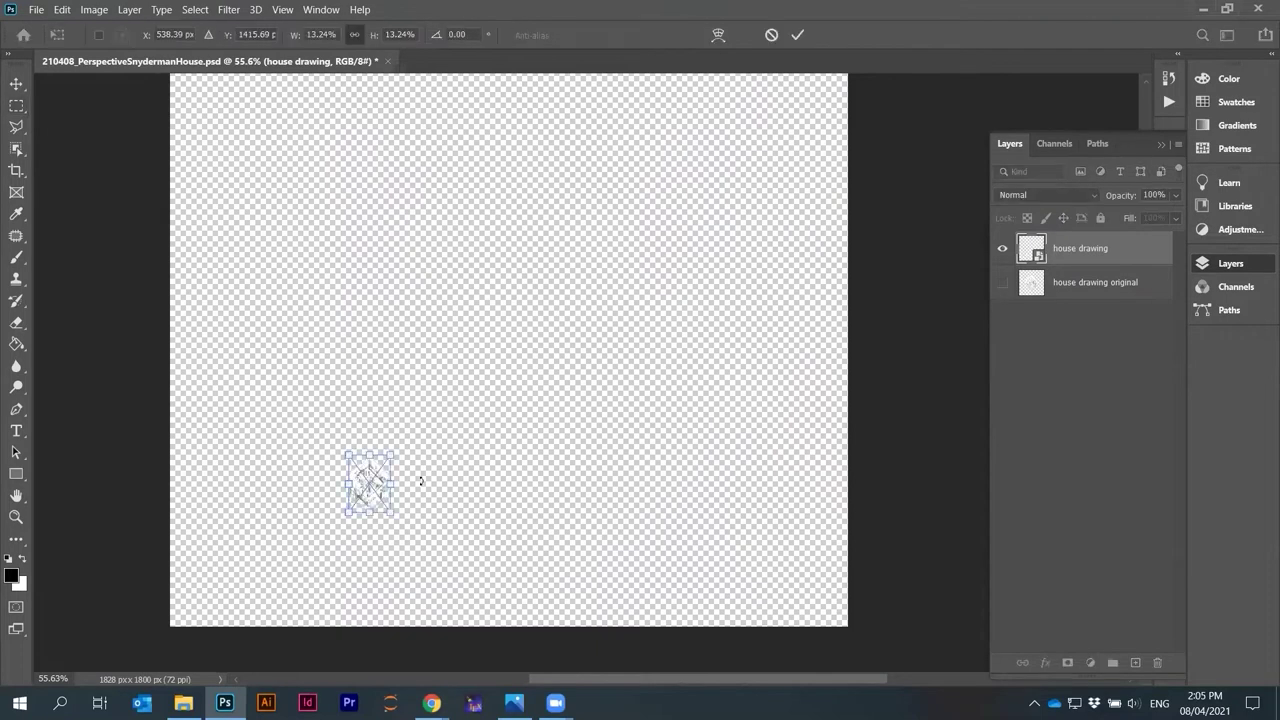
mouse_move(391, 456)
left_mouse_down()
mouse_move(690, 263)
mouse_move(722, 203)
mouse_move(762, 170)
left_mouse_up()
key("Return")
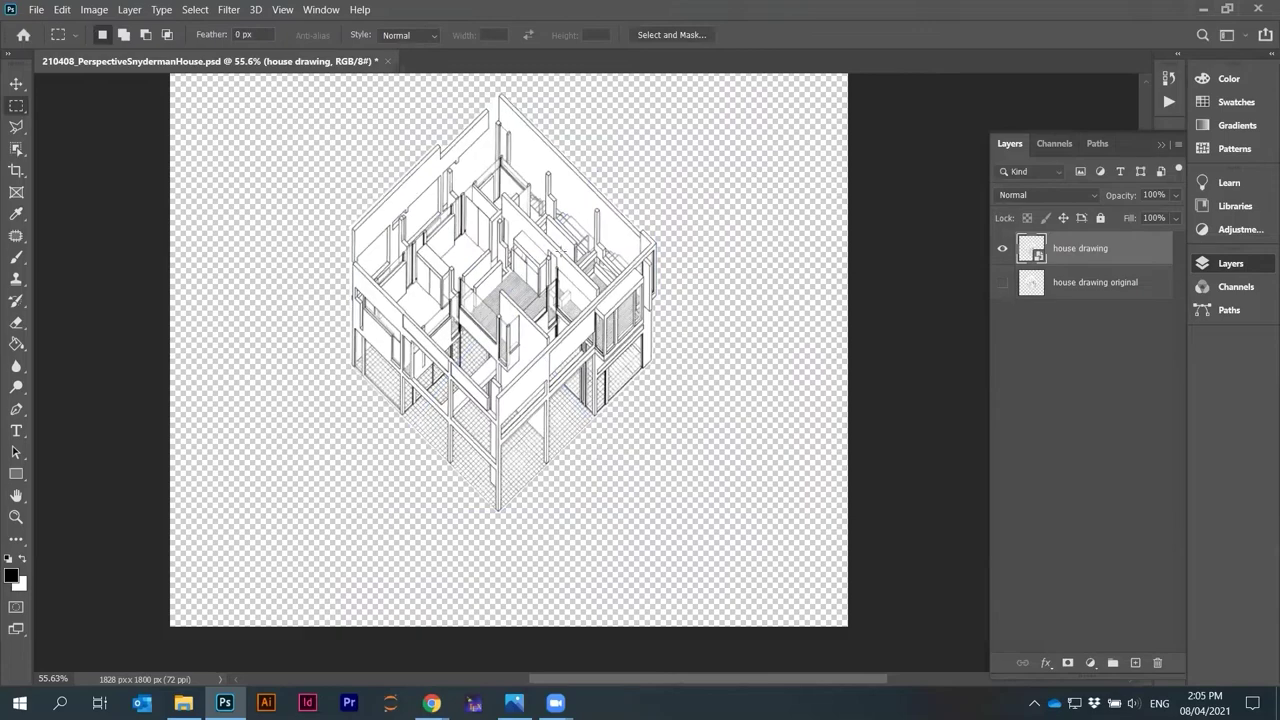
scroll(519, 280, "up", 8)
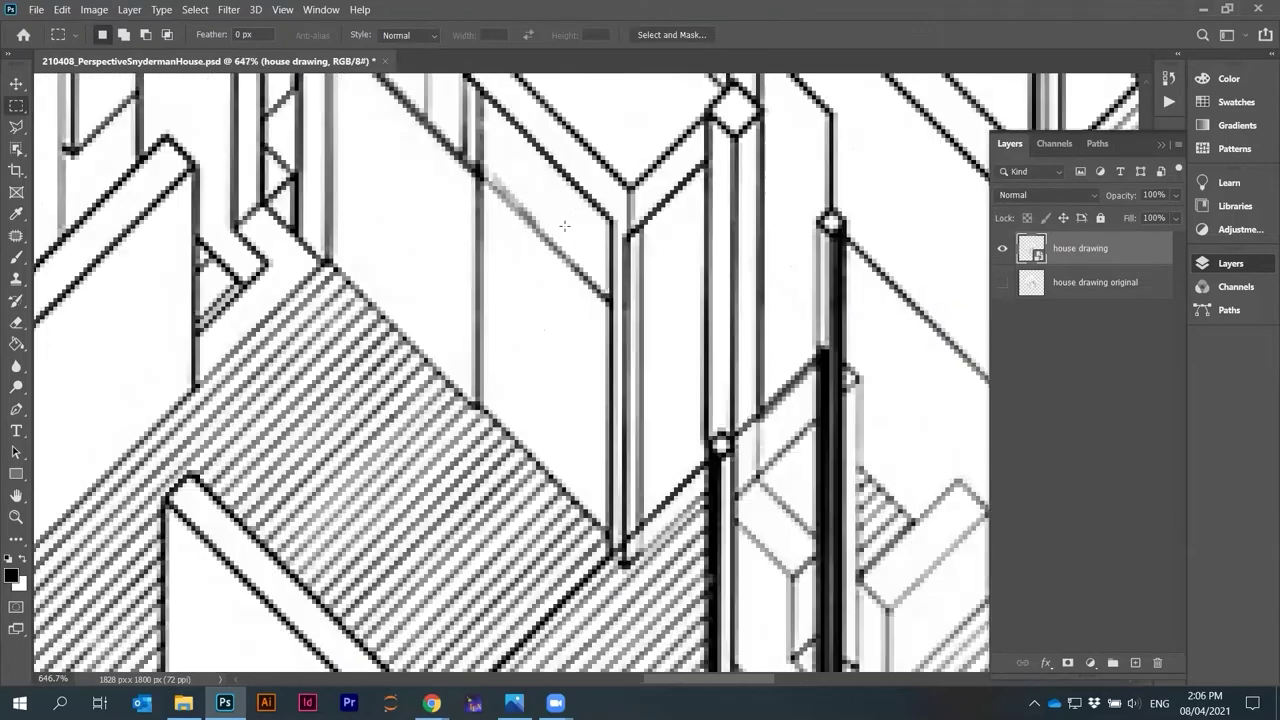
scroll(571, 291, "down", 9)
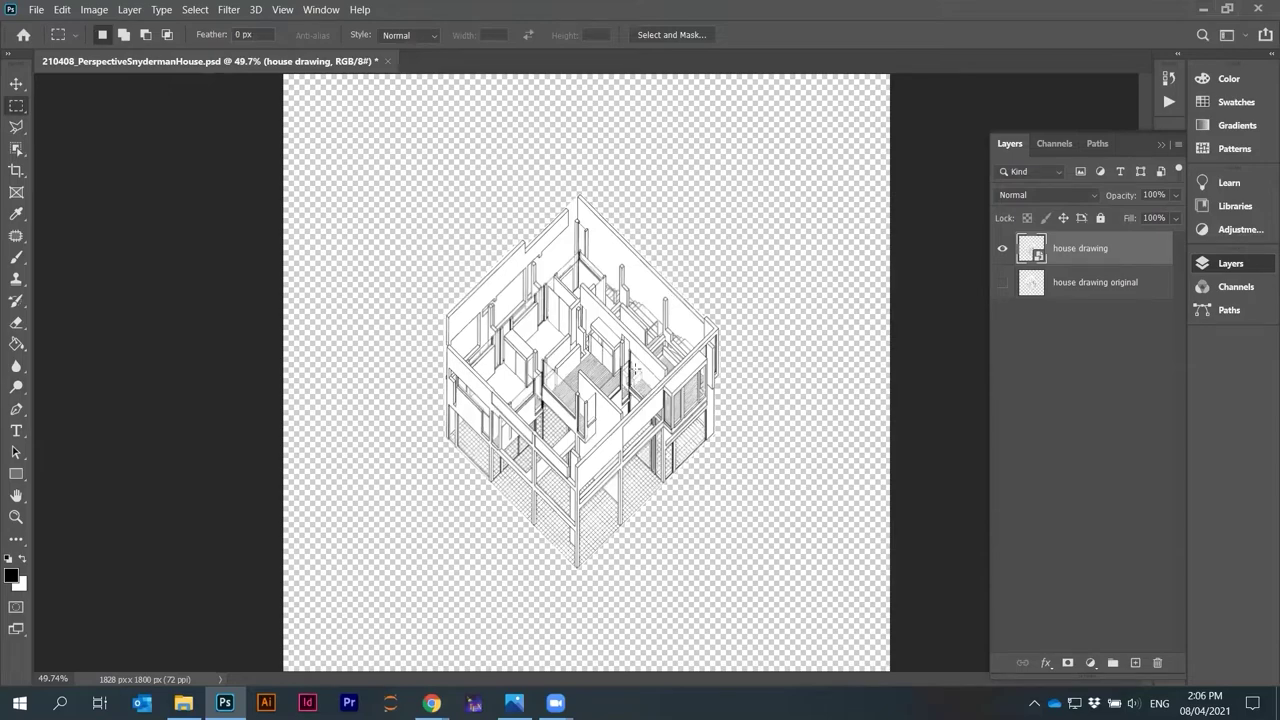
scroll(618, 378, "up", 8)
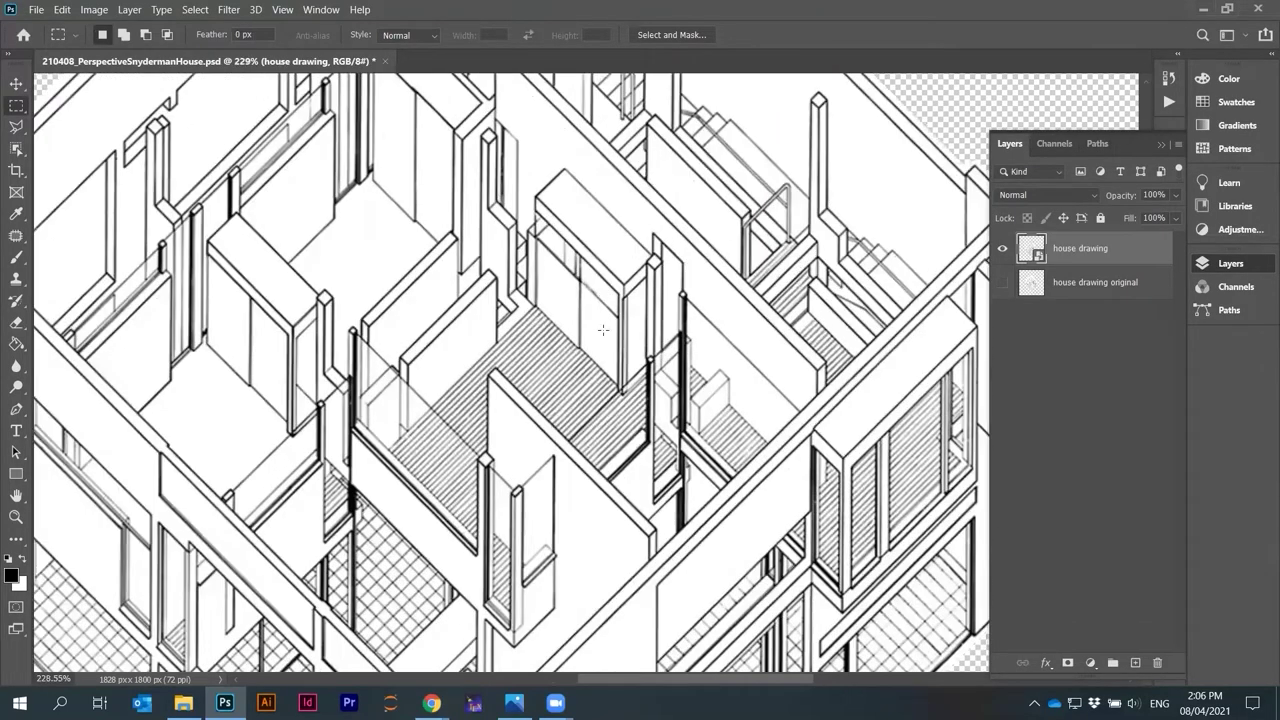
scroll(603, 330, "down", 8)
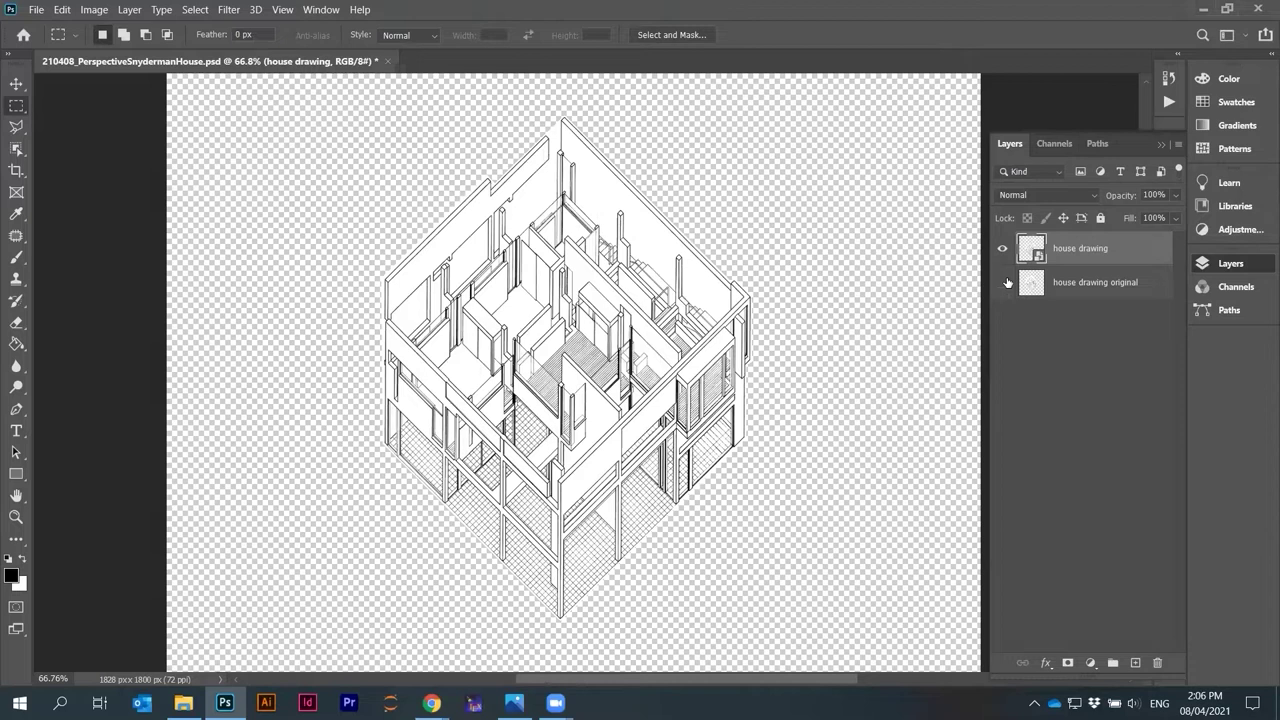
Hide the house drawing layer, show house drawing original, and shrink it proportionally to a tiny image near the canvas's lower left
left_click(1002, 248)
left_click(1002, 282)
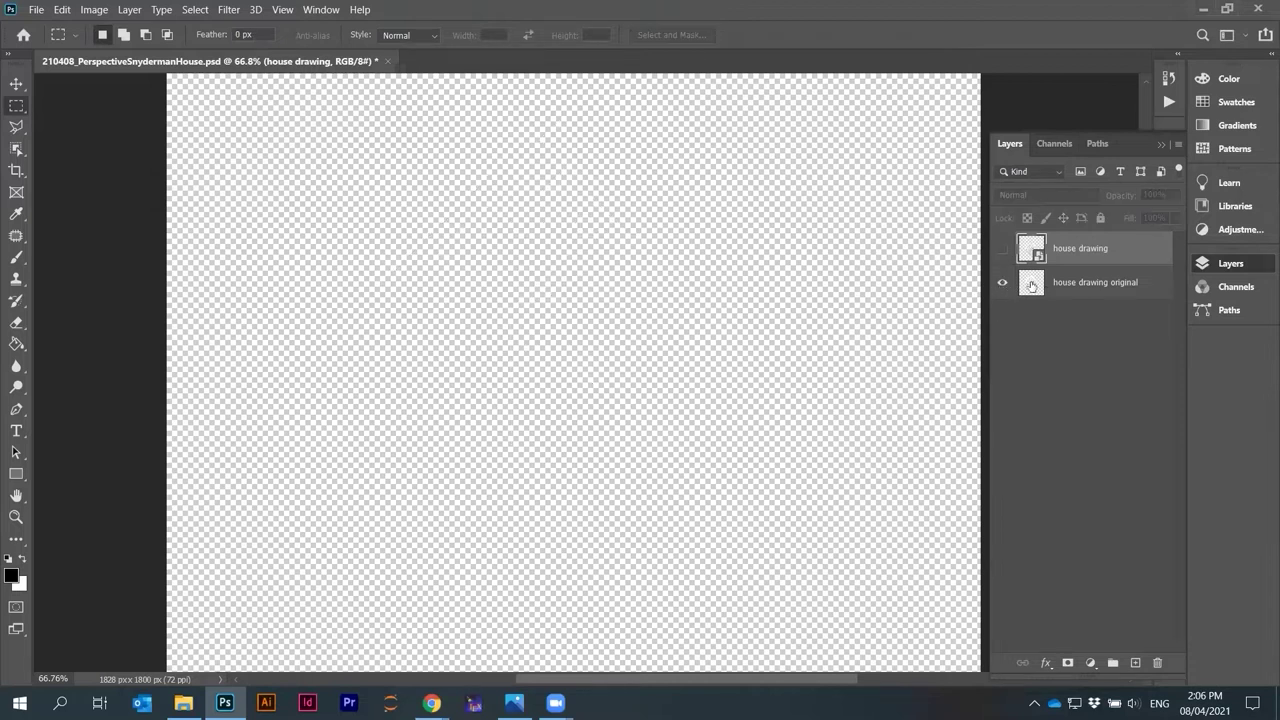
left_click(1061, 288)
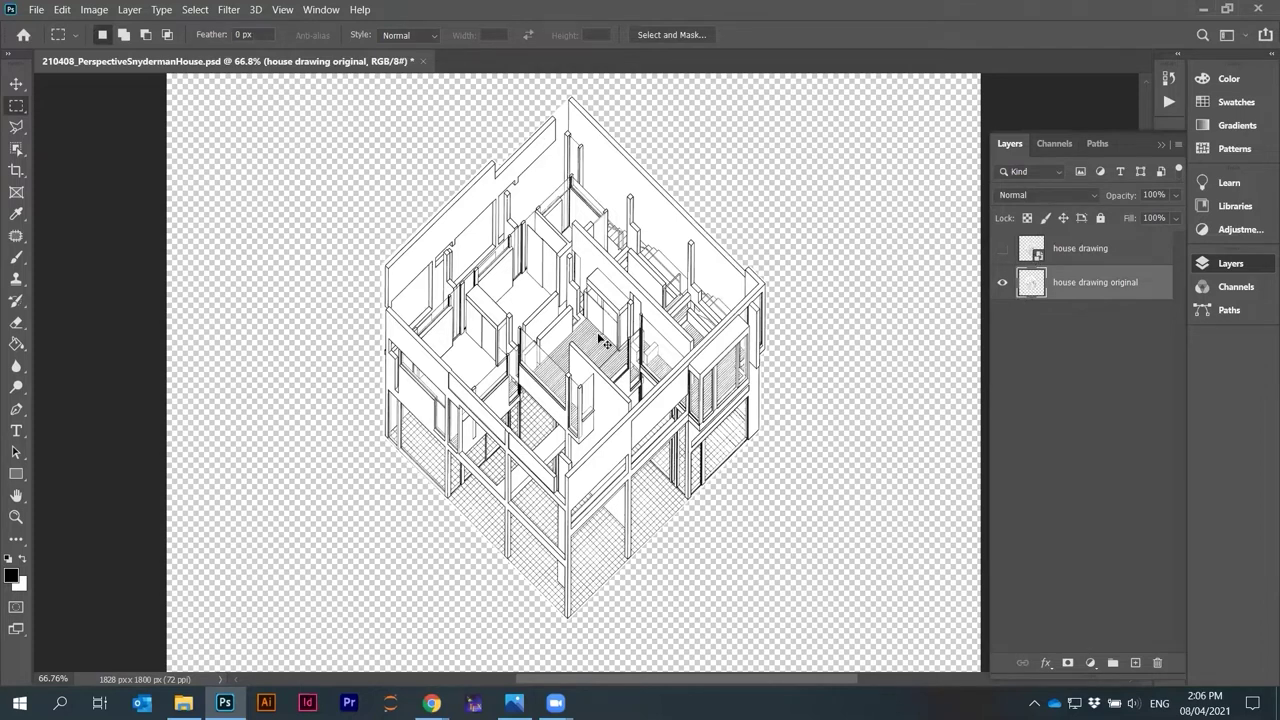
key("ctrl+t")
mouse_move(767, 95)
left_mouse_down()
mouse_move(562, 372)
mouse_move(445, 596)
left_mouse_up()
key("Return")
key("m")
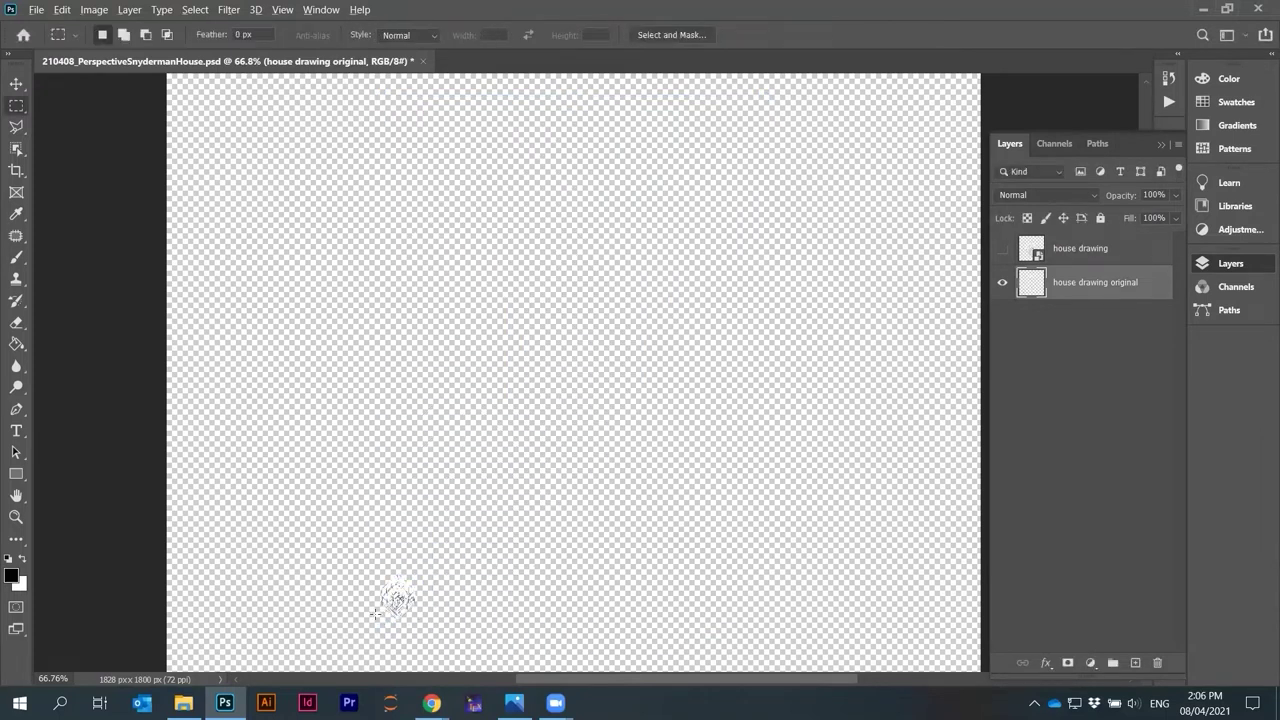
Scale the tiny house drawing original layer back up to about two-thirds of the canvas height and inspect its linework up close
scroll(432, 594, "up", 3)
scroll(367, 545, "down", 4)
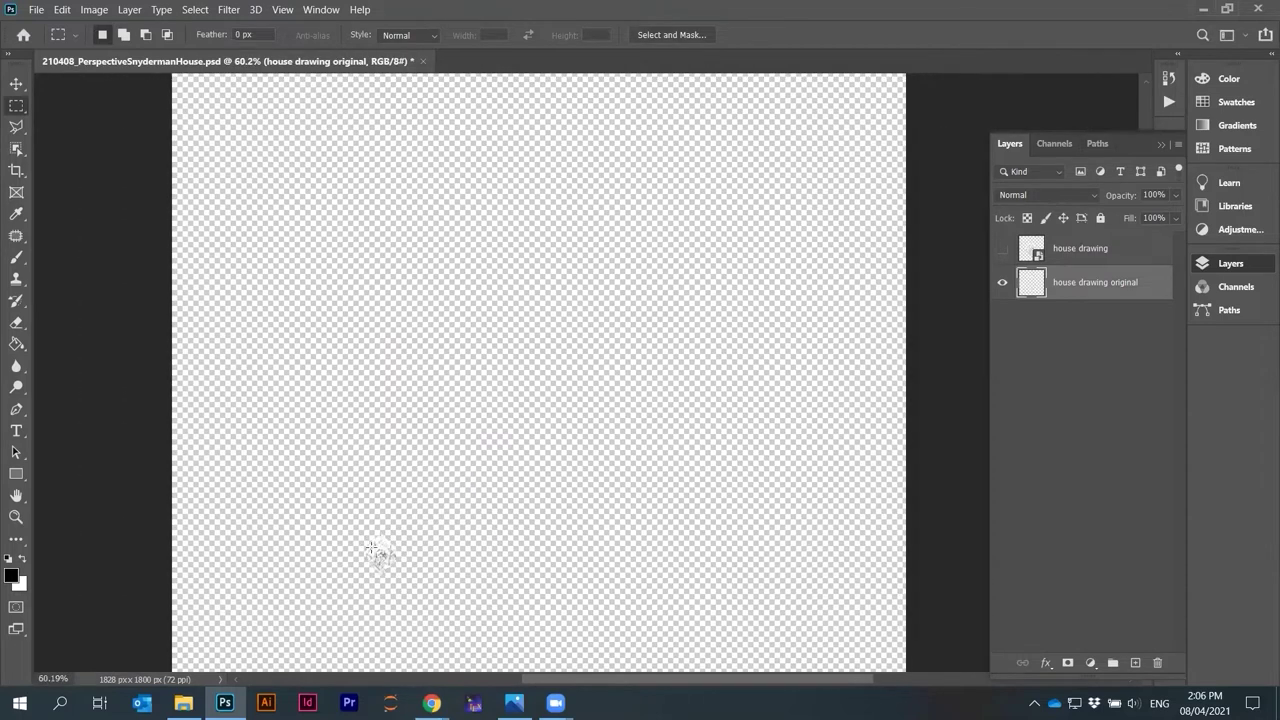
scroll(373, 550, "down", 1)
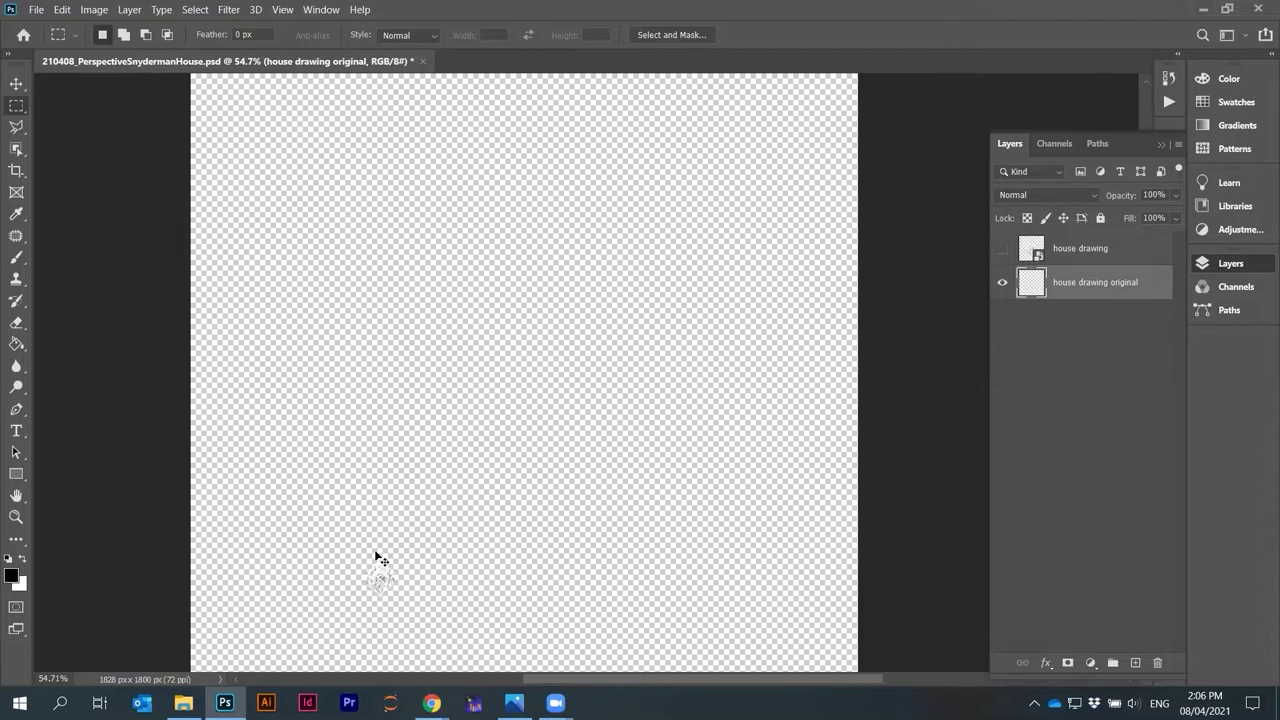
key("ctrl+t")
mouse_move(398, 556)
left_mouse_down()
mouse_move(590, 415)
mouse_move(707, 266)
mouse_move(752, 170)
left_mouse_up()
key("Return")
key("m")
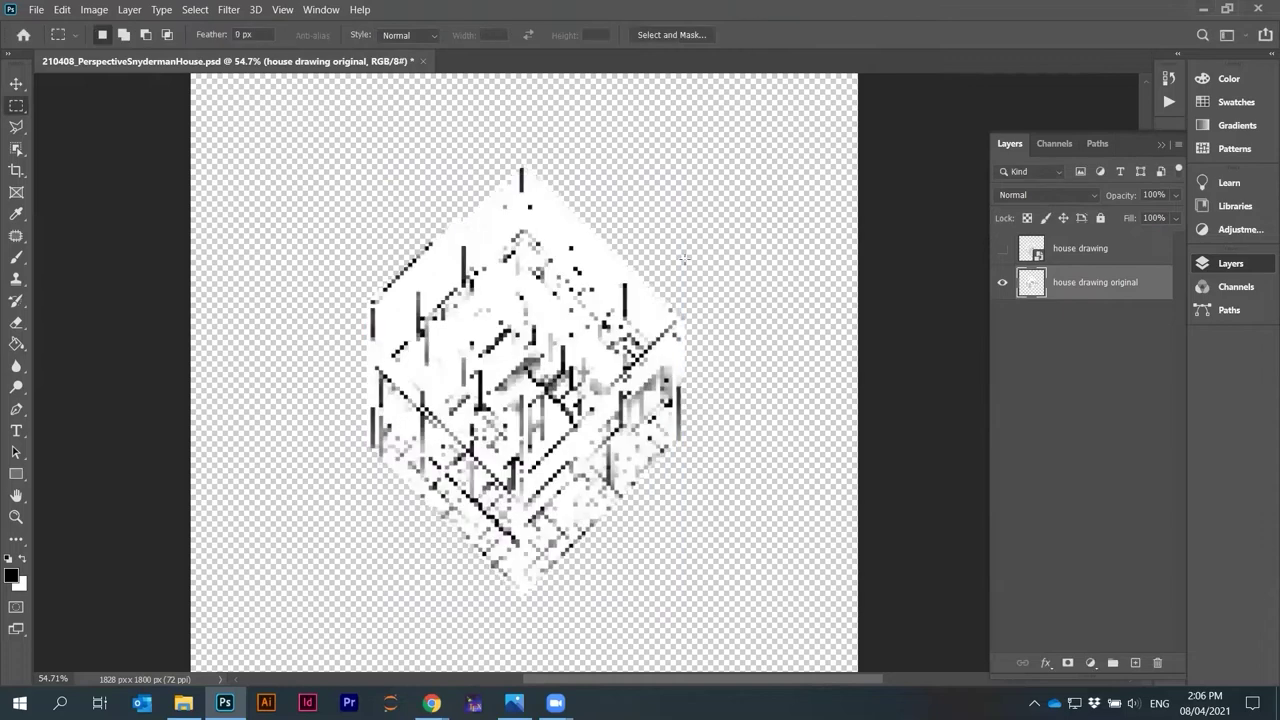
scroll(685, 259, "up", 5)
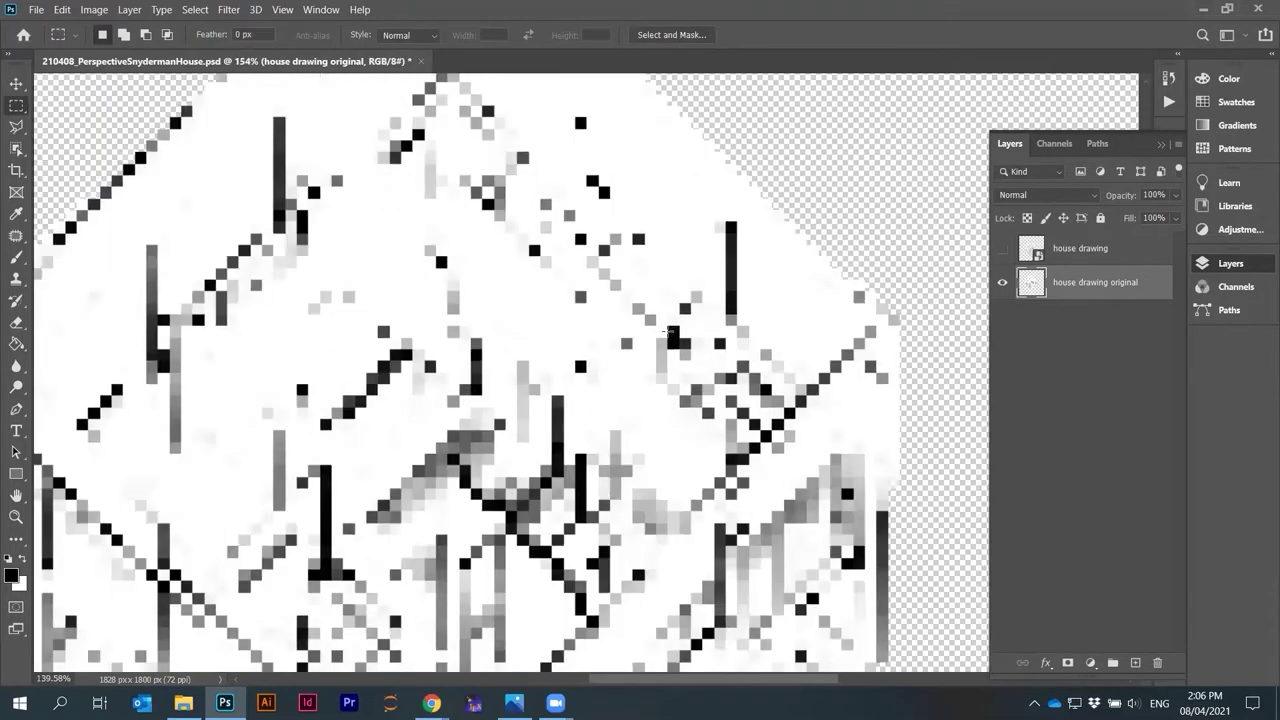
scroll(668, 331, "down", 5)
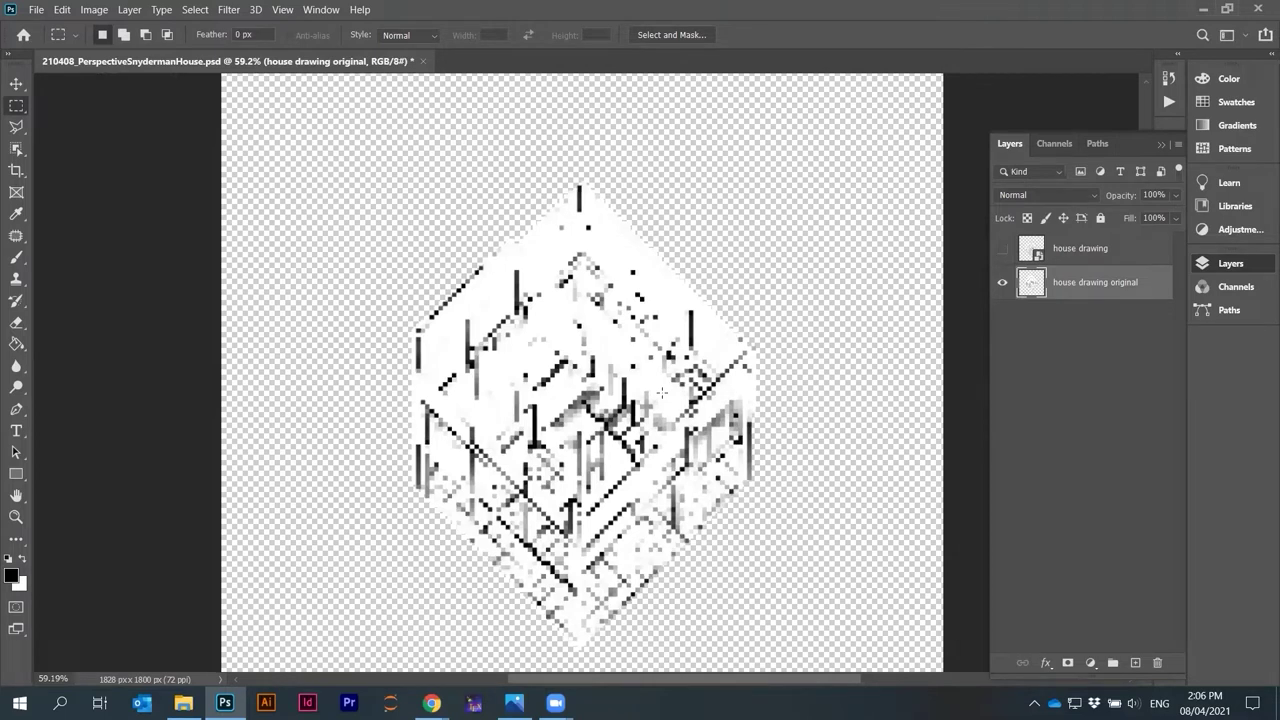
scroll(590, 420, "up", 5)
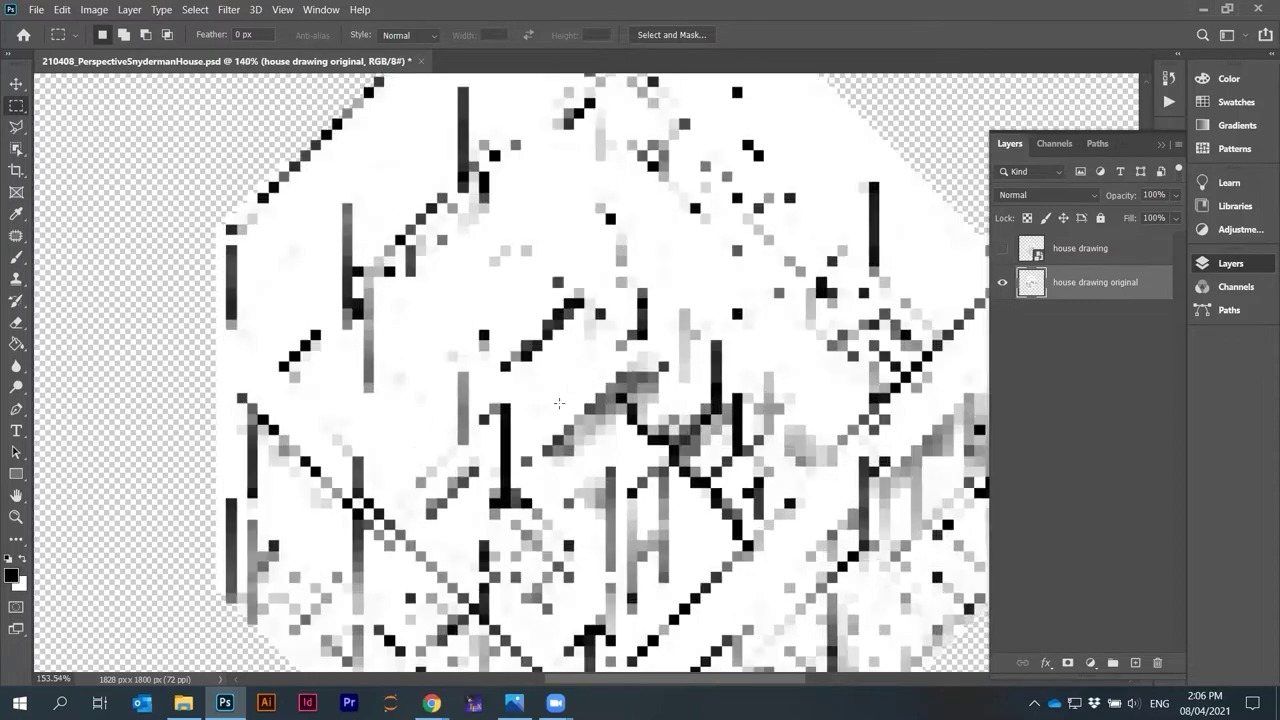
scroll(523, 350, "down", 5)
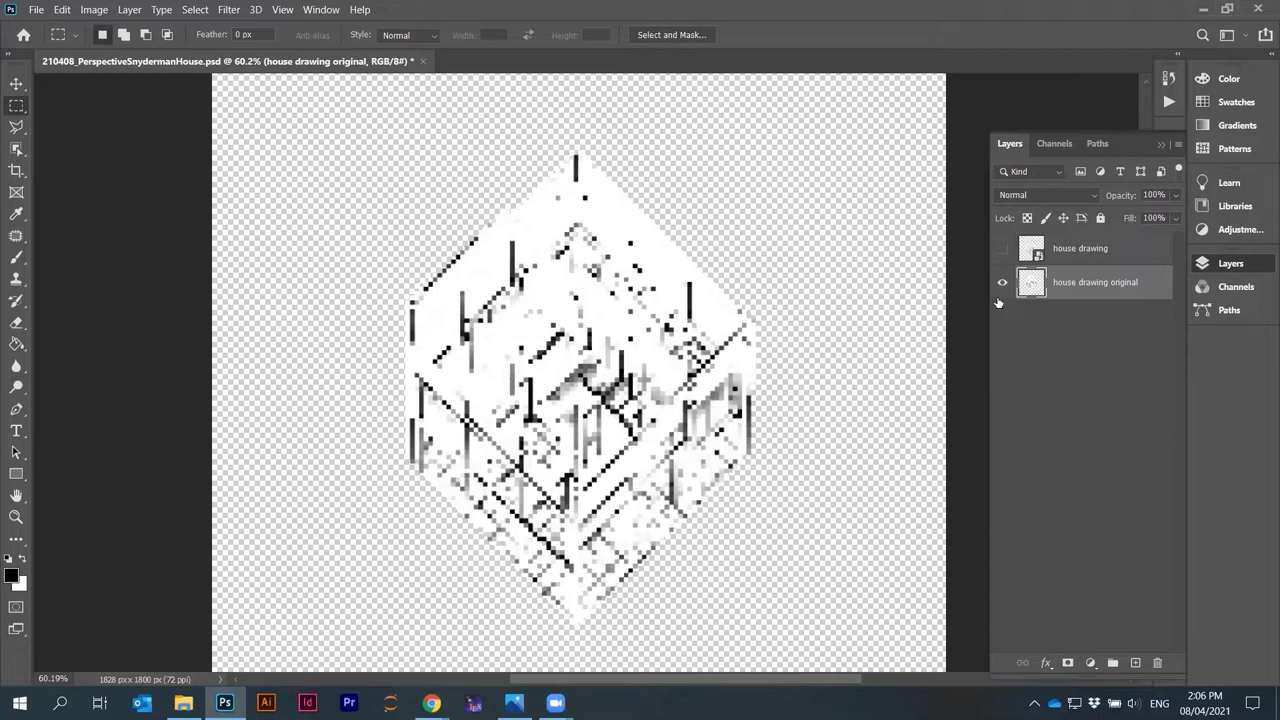
Show the house drawing smart object layer again and hide the house drawing original layer
left_click(1002, 250)
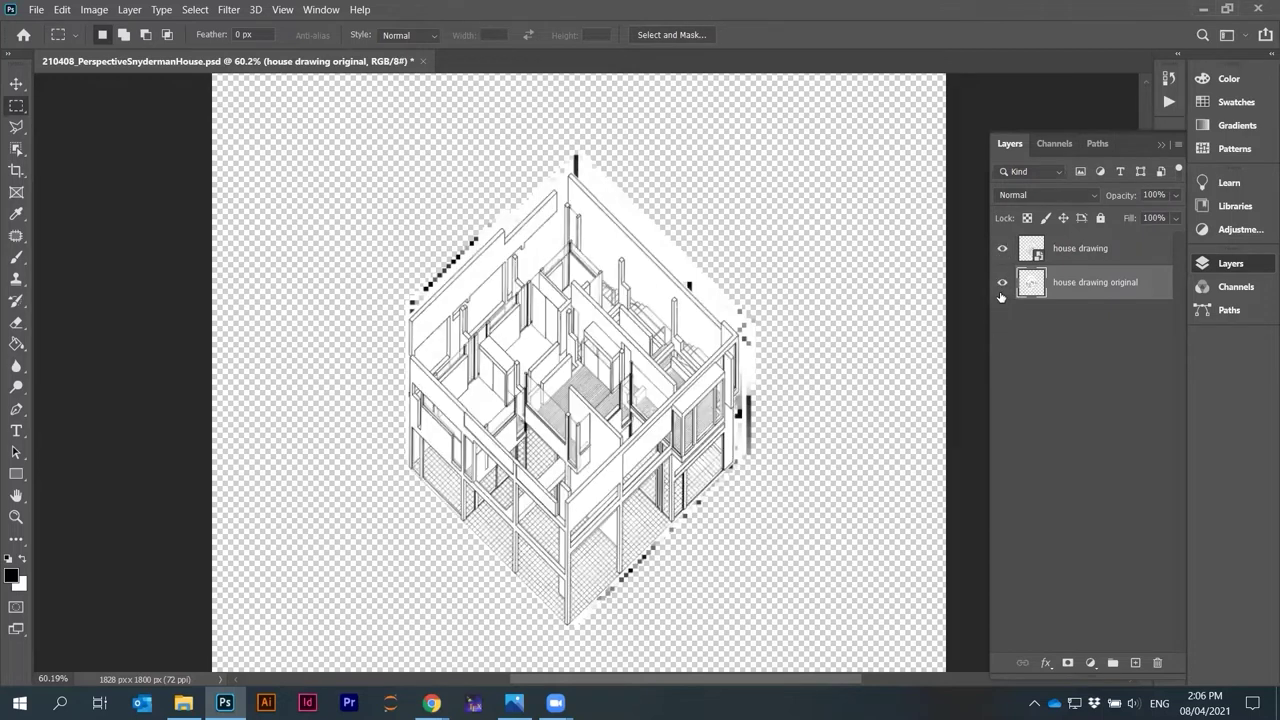
left_click(1002, 288)
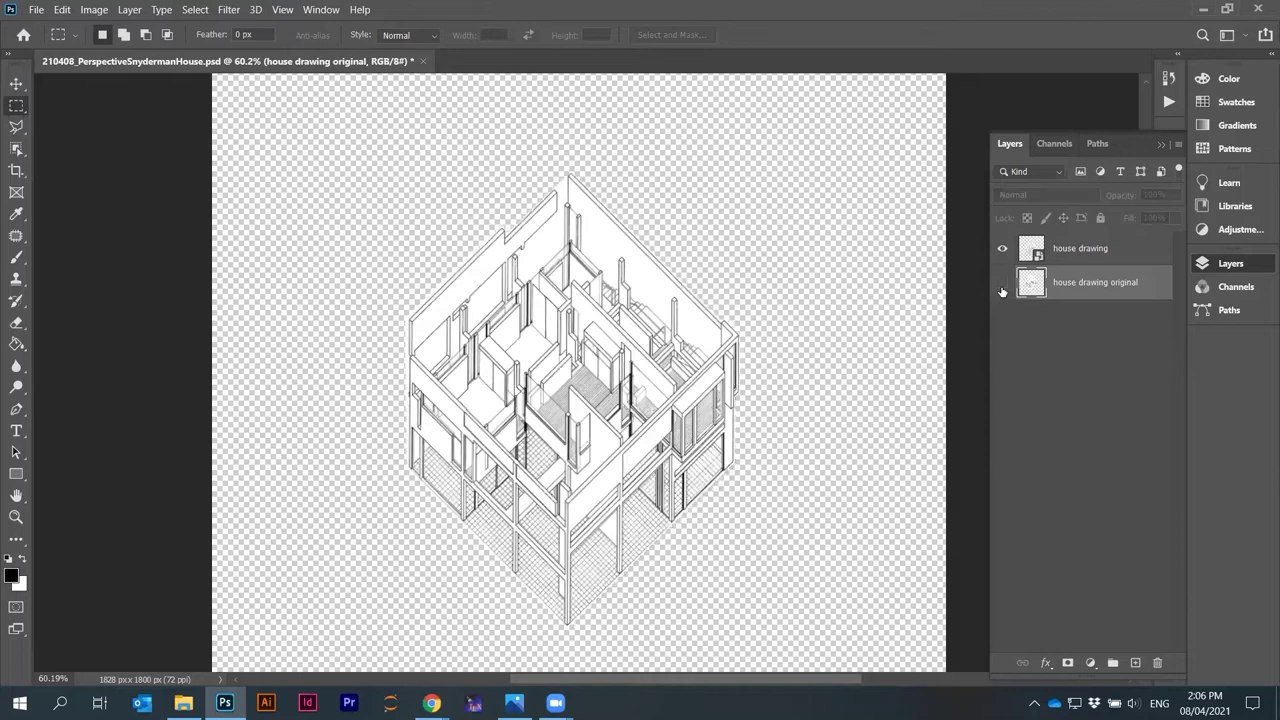
Check the Rasterize Layer option for house drawing and the Convert to Smart Object option for house drawing original
left_click(1074, 253)
right_click(1074, 255)
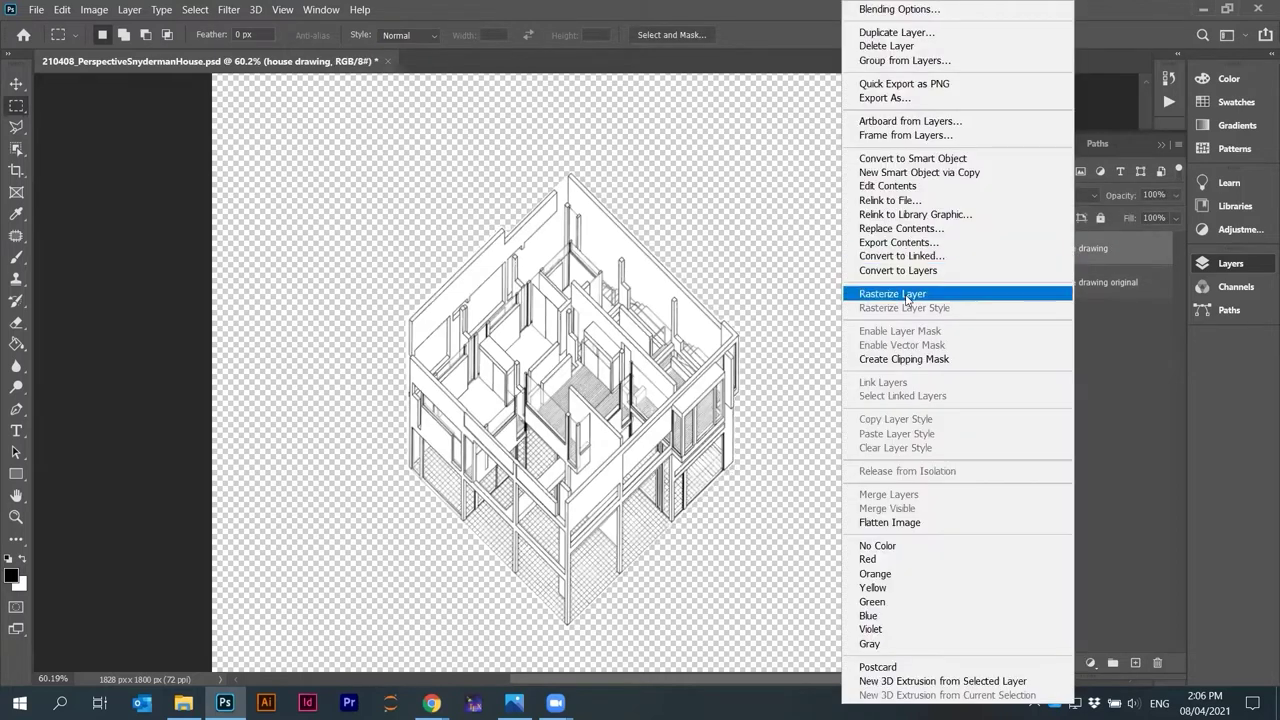
left_click(1064, 290)
left_click(1064, 290)
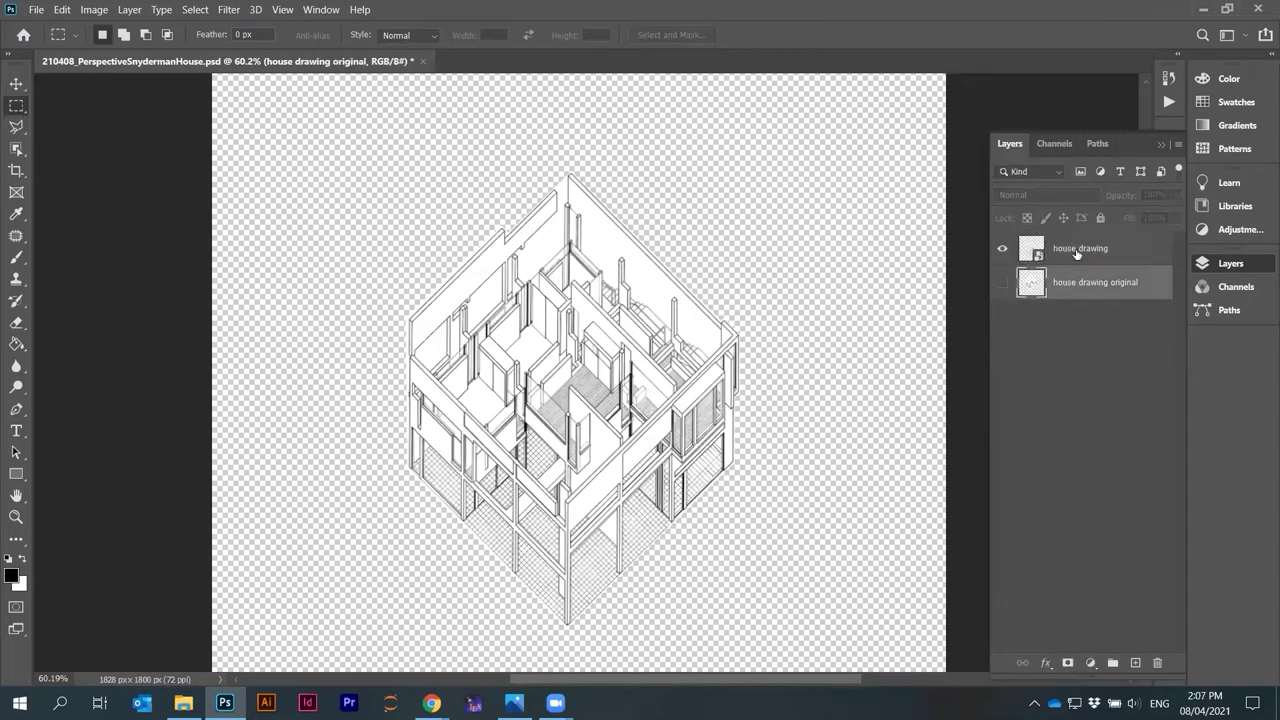
left_click(1076, 253)
left_click(1002, 282)
left_click(1080, 288)
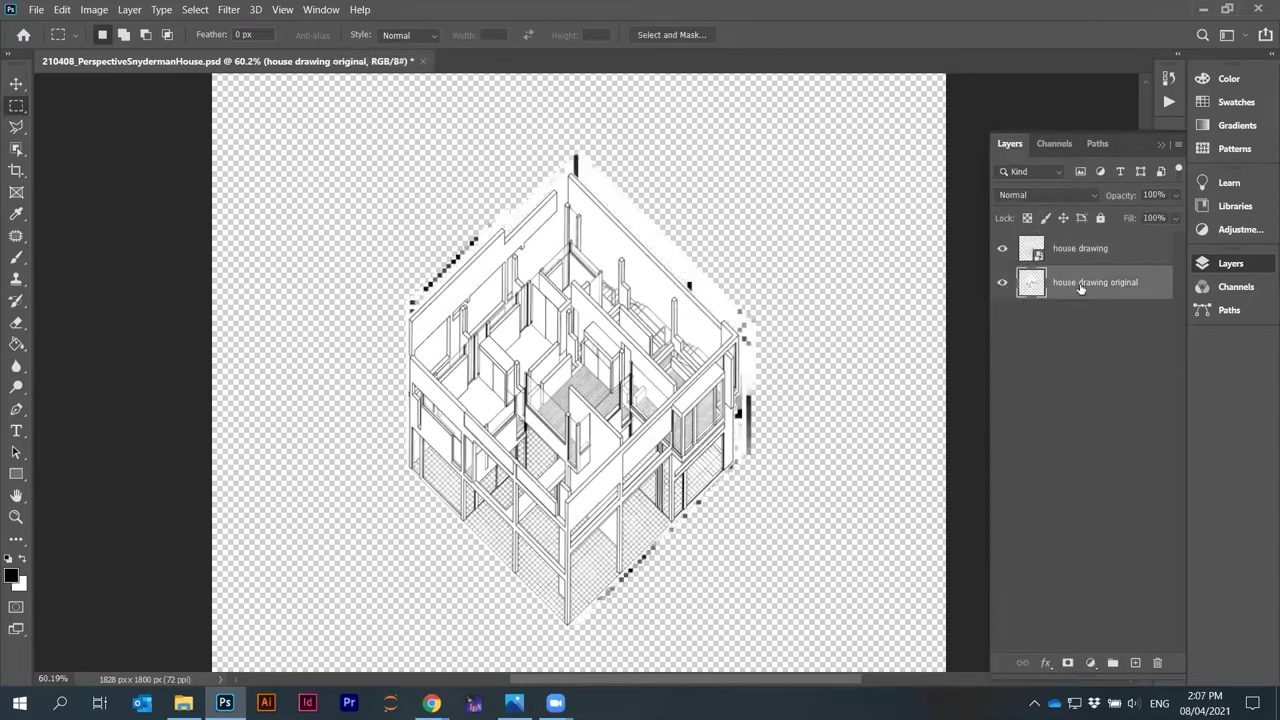
right_click(1081, 290)
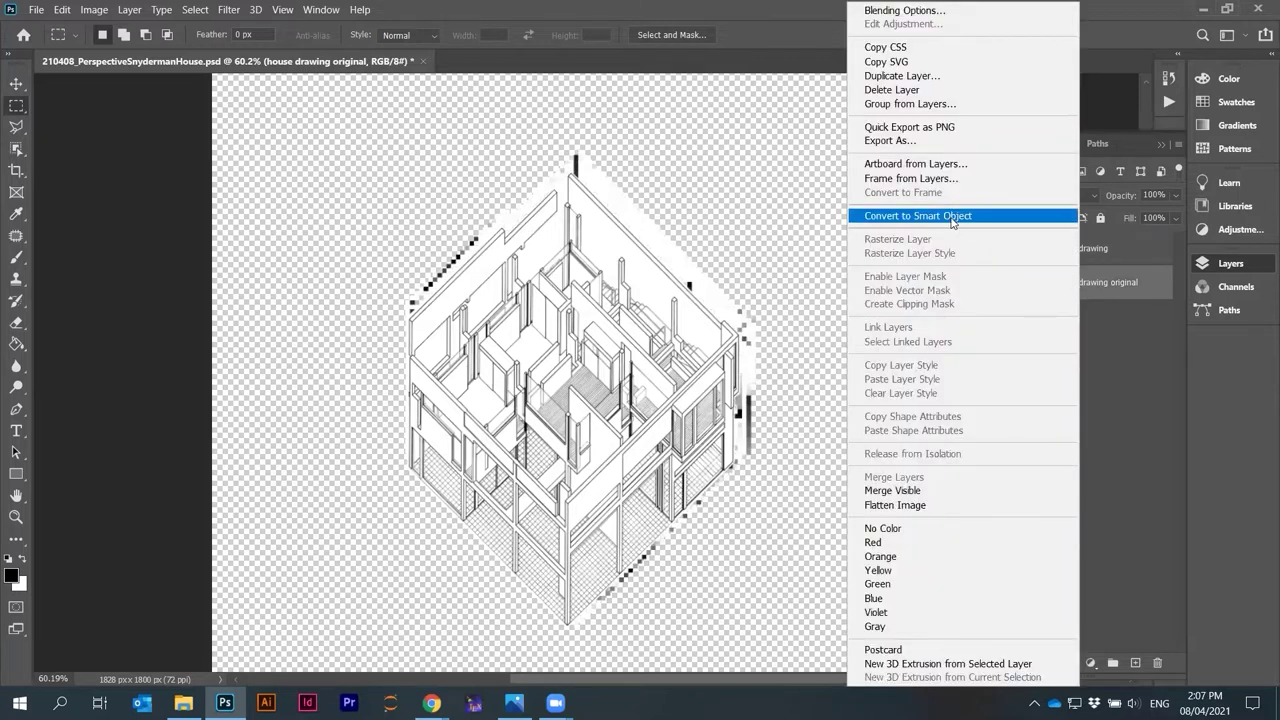
left_click(1133, 330)
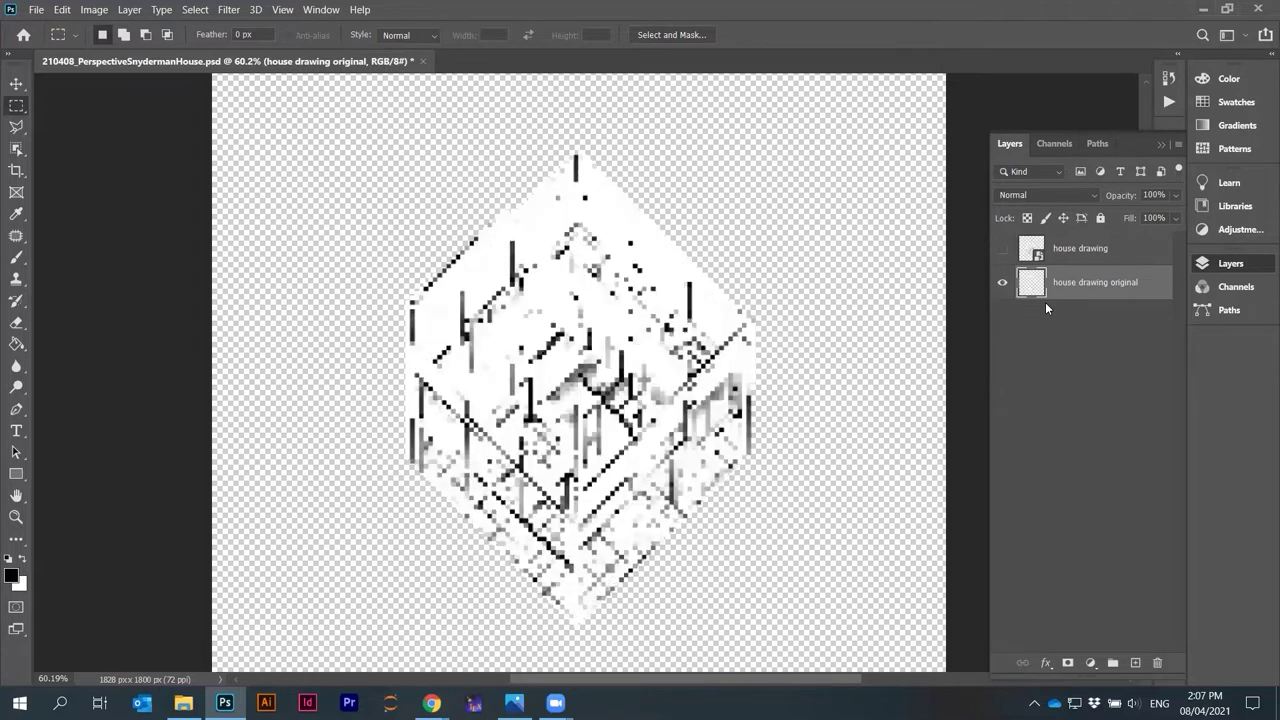
Show the house drawing layer, undo the scaling of house drawing original, and leave house drawing original hidden
left_click(1004, 252)
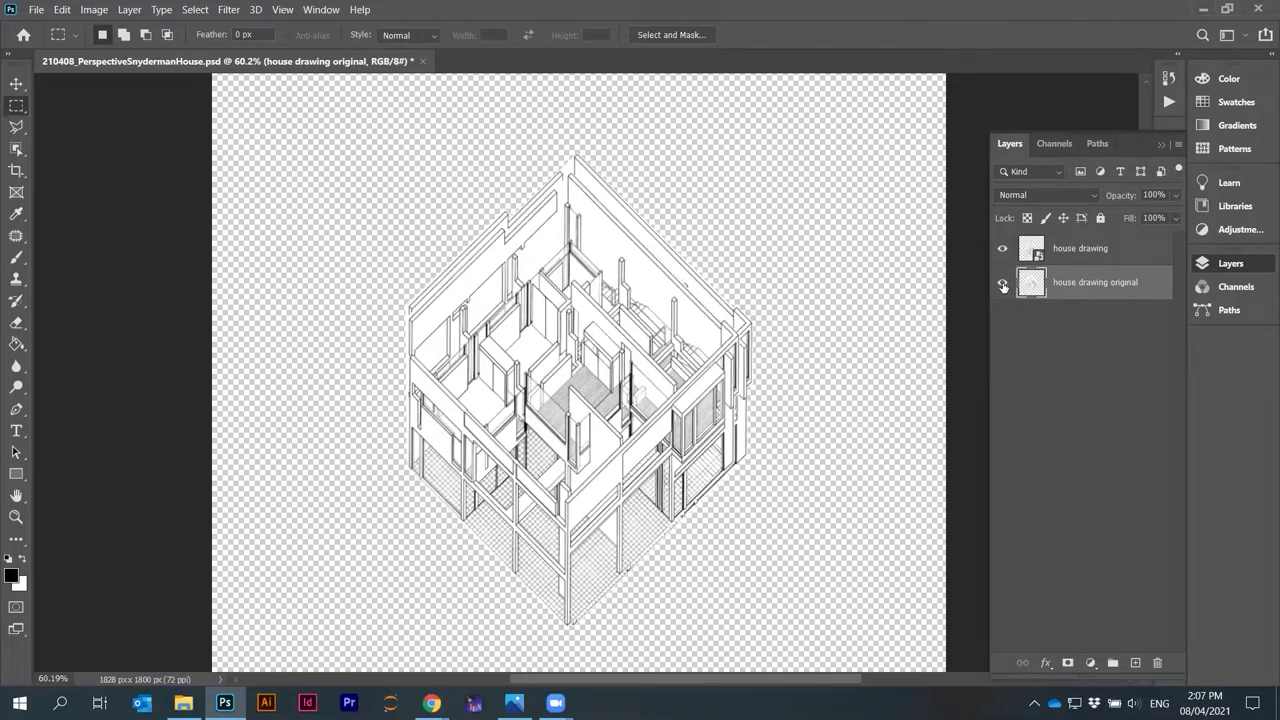
left_click(1003, 285)
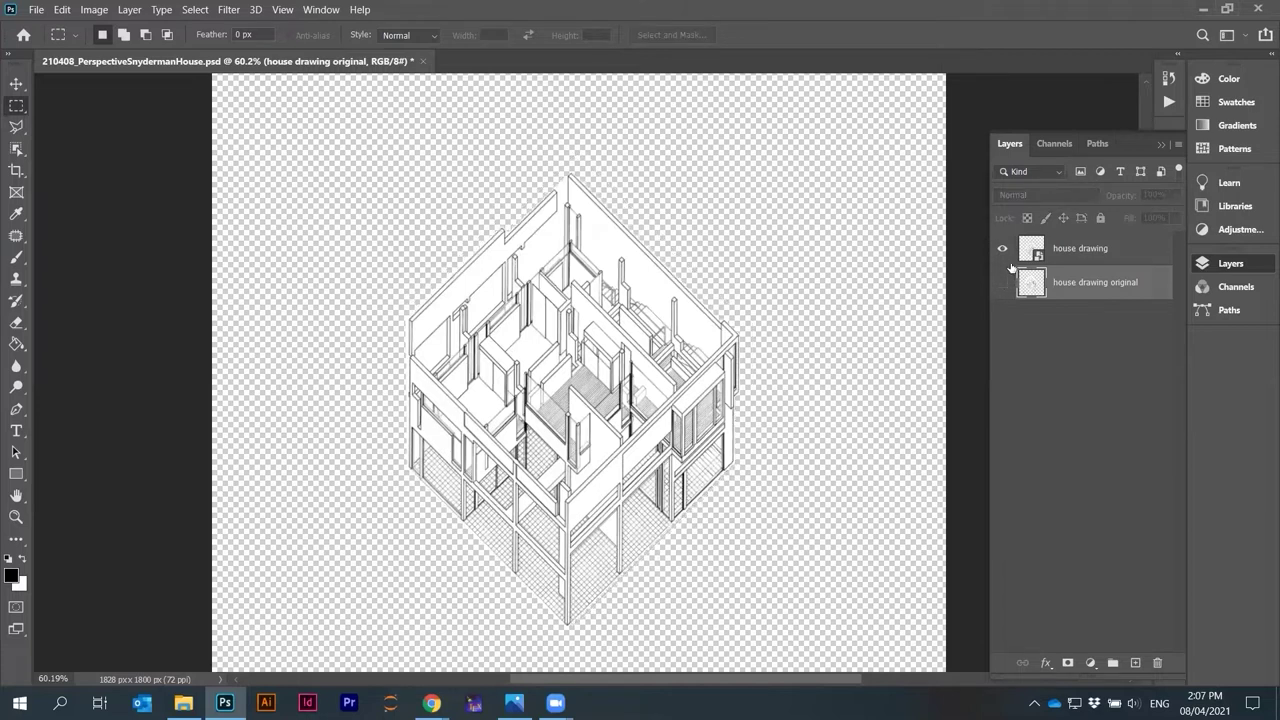
left_click(1003, 284)
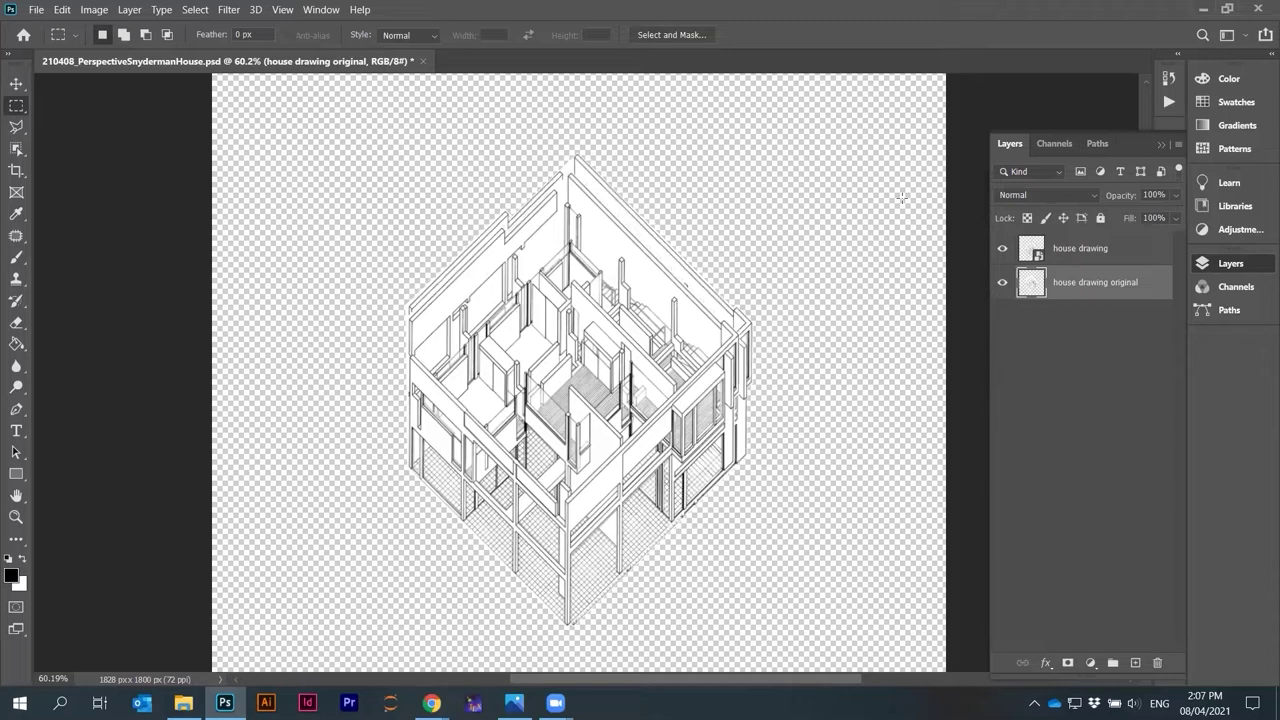
left_click(1002, 283)
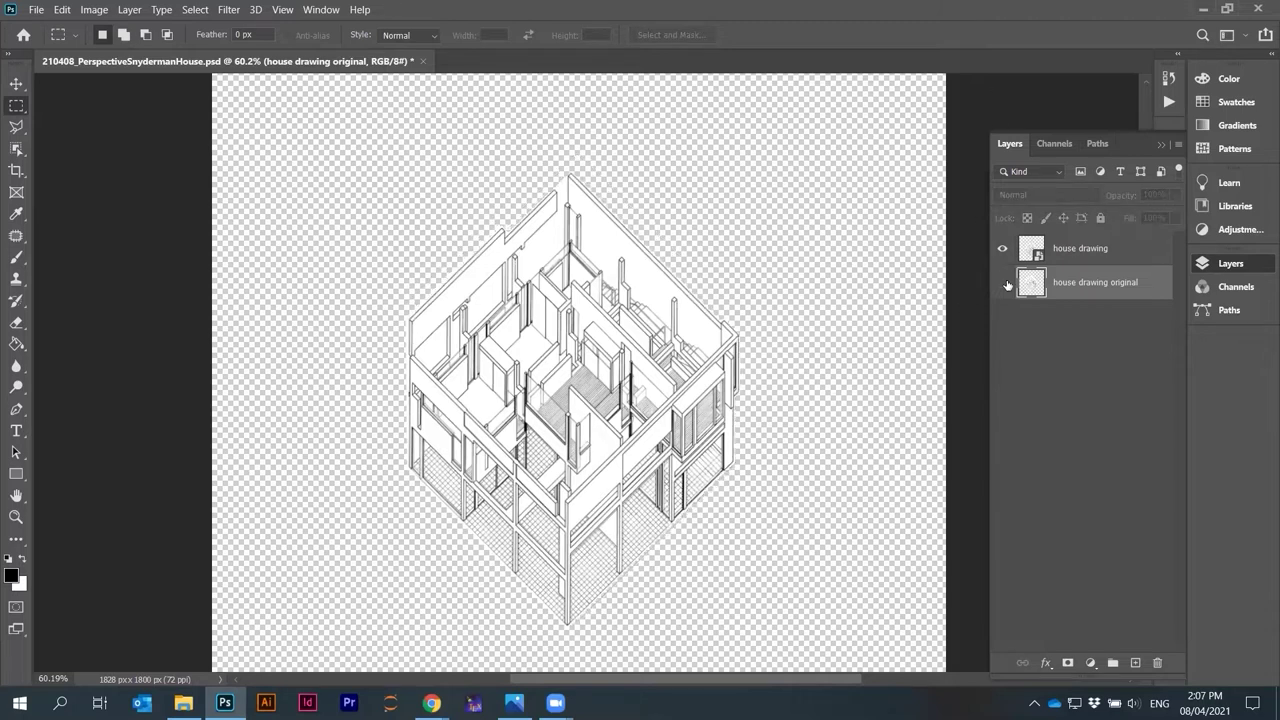
Select the house drawing layer and examine its linework up close
left_click(1076, 250)
scroll(555, 410, "up", 5)
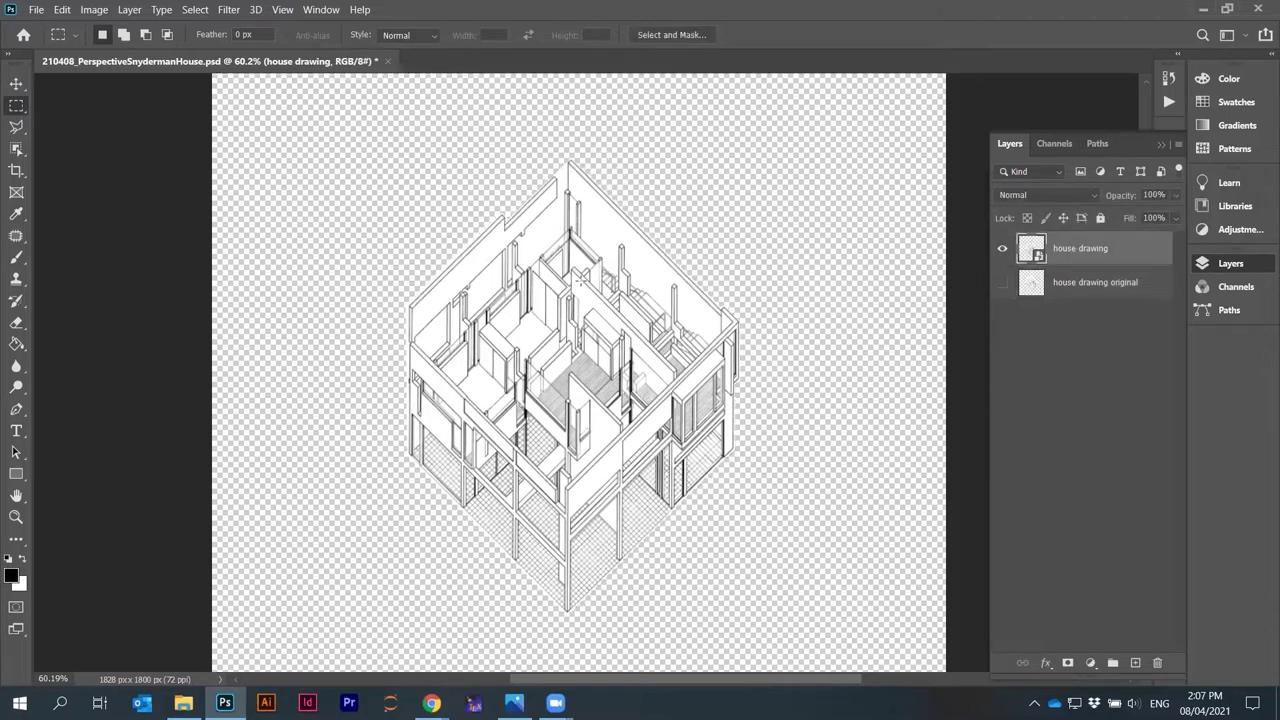
scroll(555, 280, "down", 2)
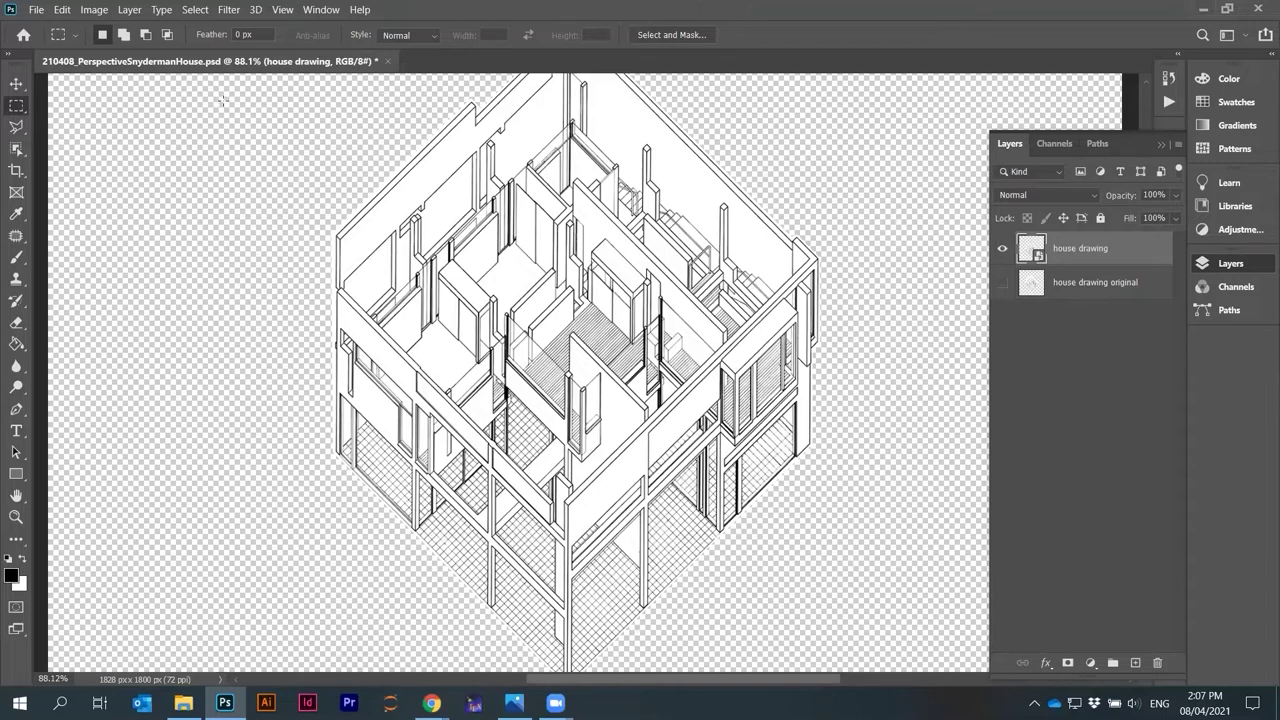
scroll(256, 260, "down", 2)
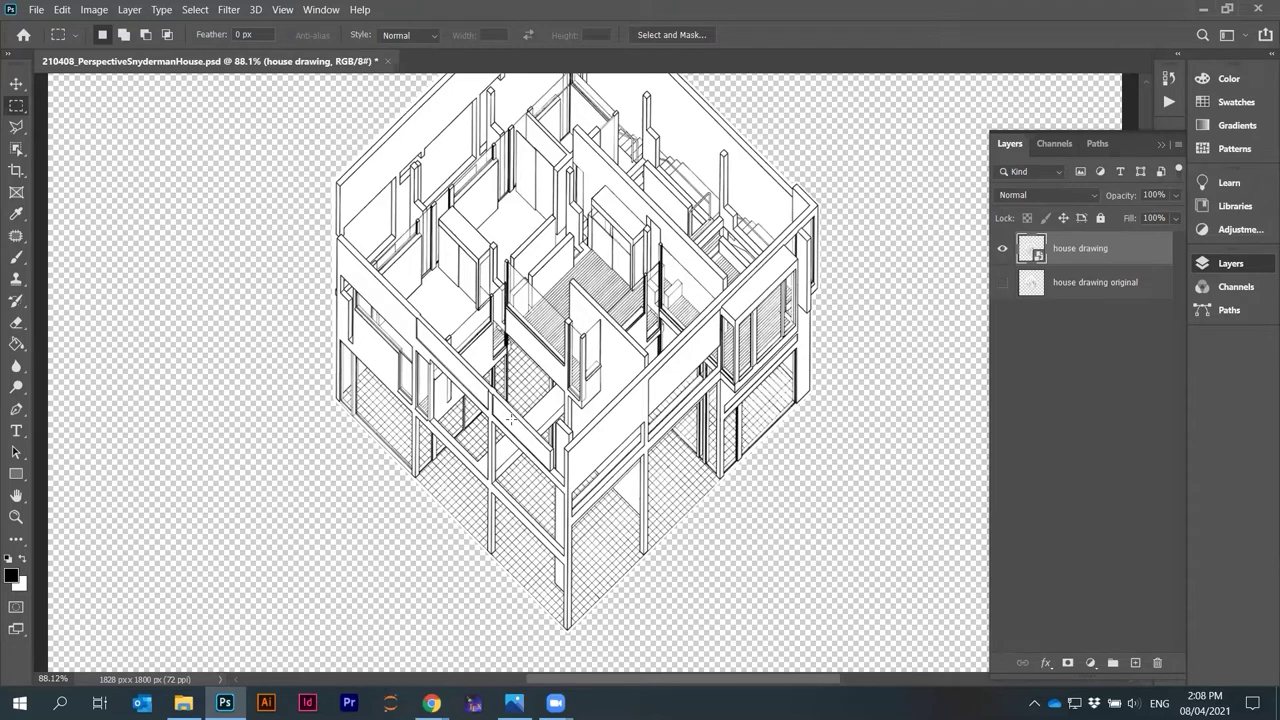
scroll(568, 372, "up", 1)
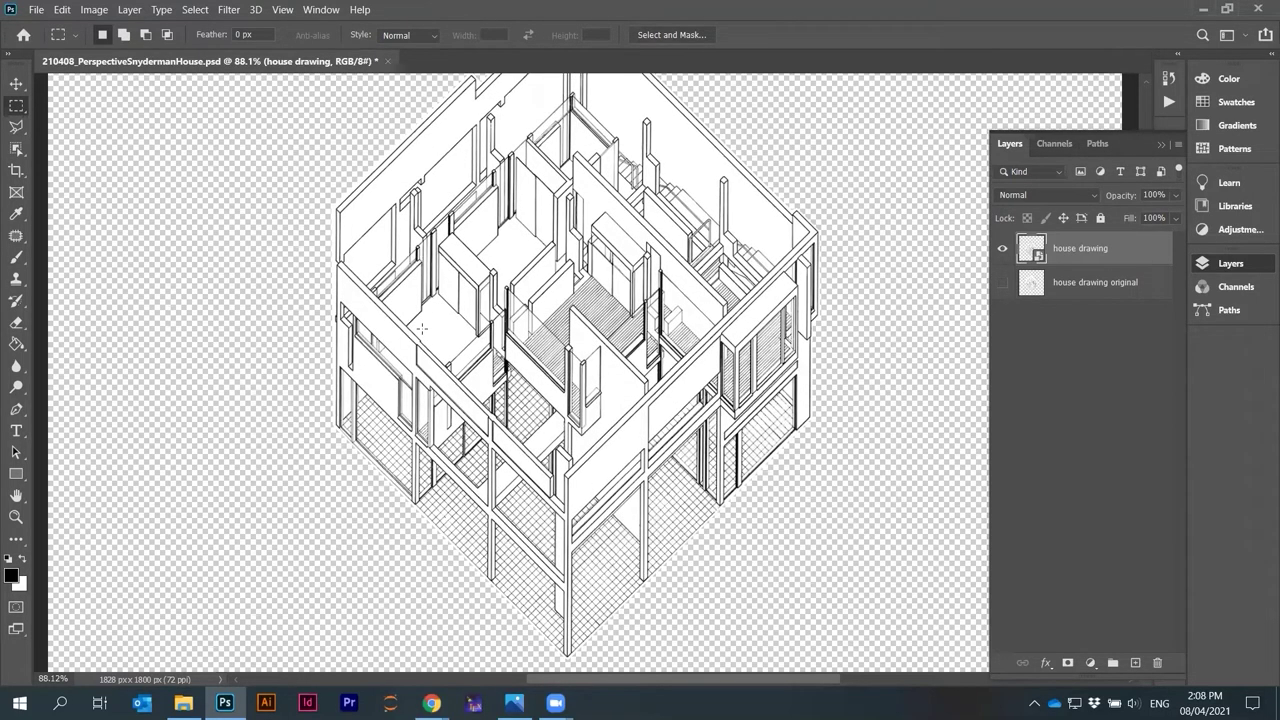
scroll(422, 328, "down", 1)
scroll(422, 328, "down", 1)
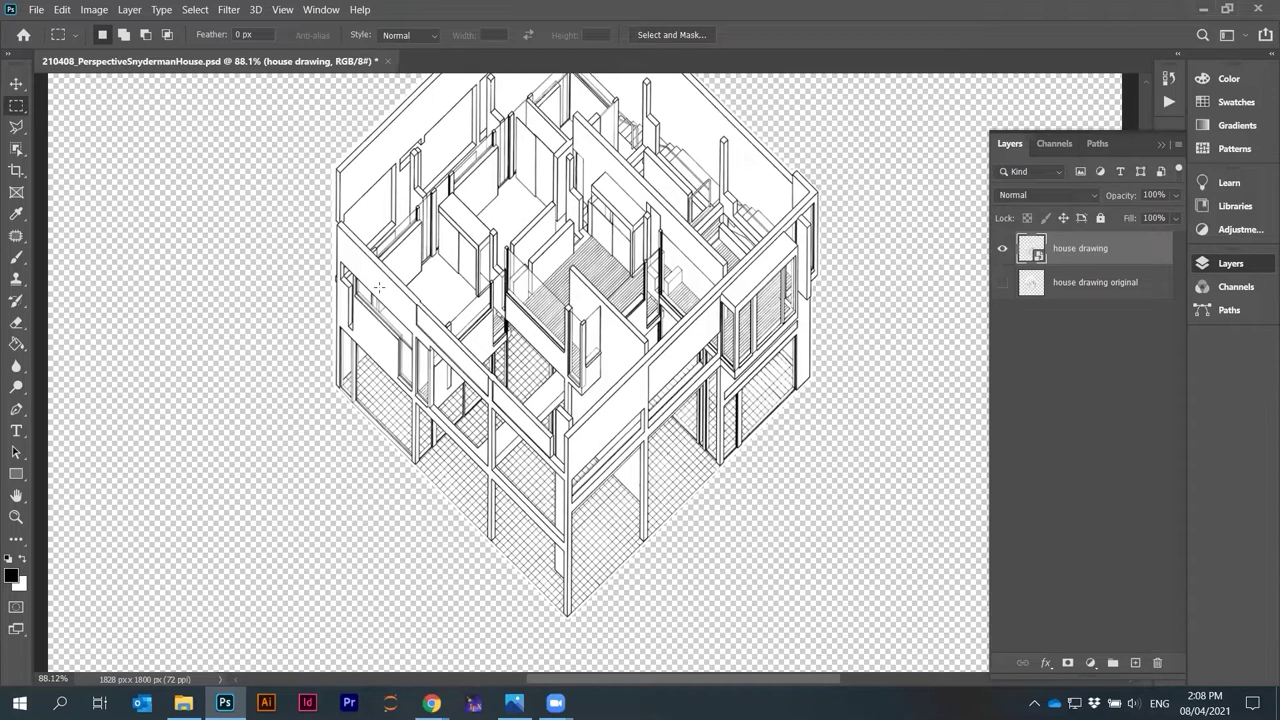
left_click(63, 10)
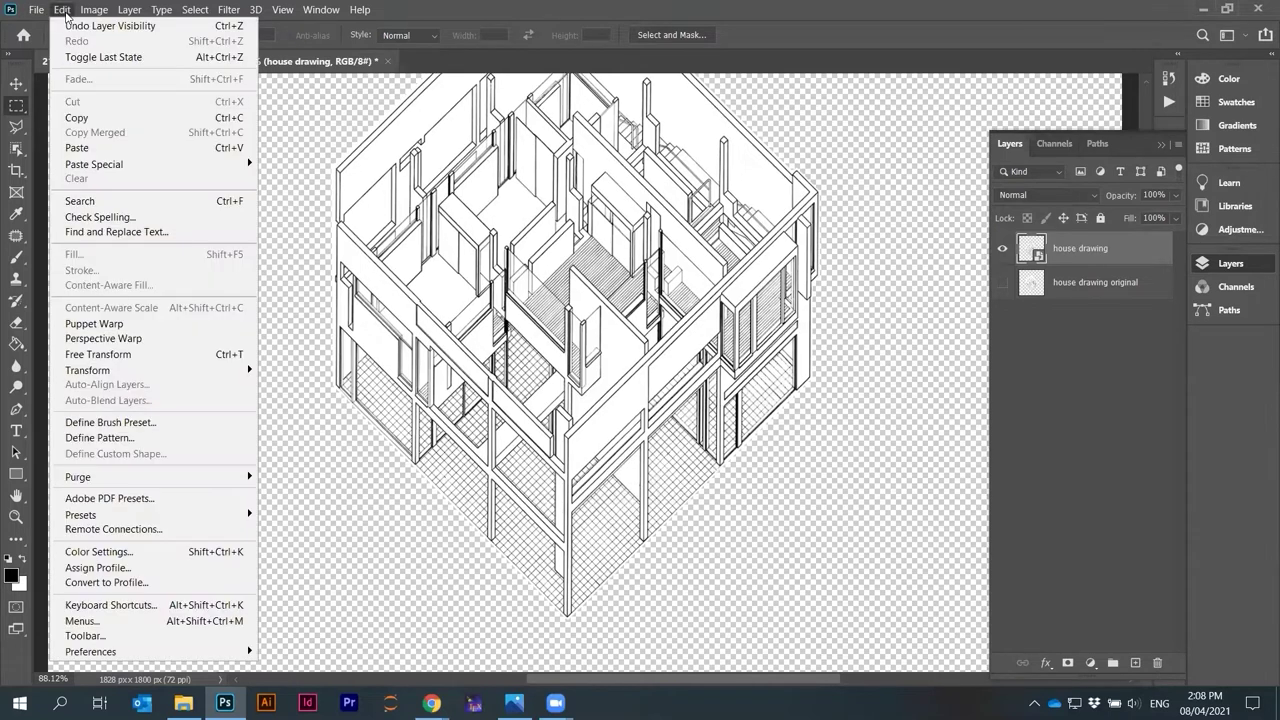
left_click(140, 341)
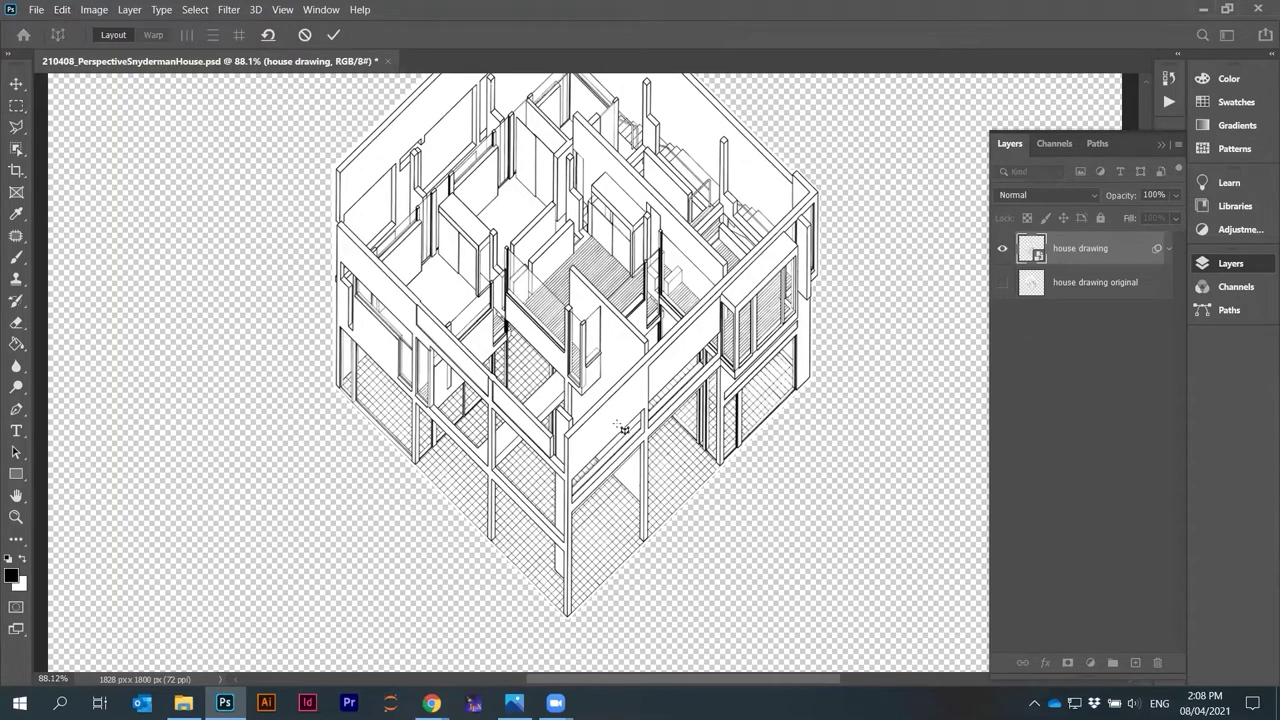
scroll(572, 450, "up", 2)
scroll(572, 450, "down", 3)
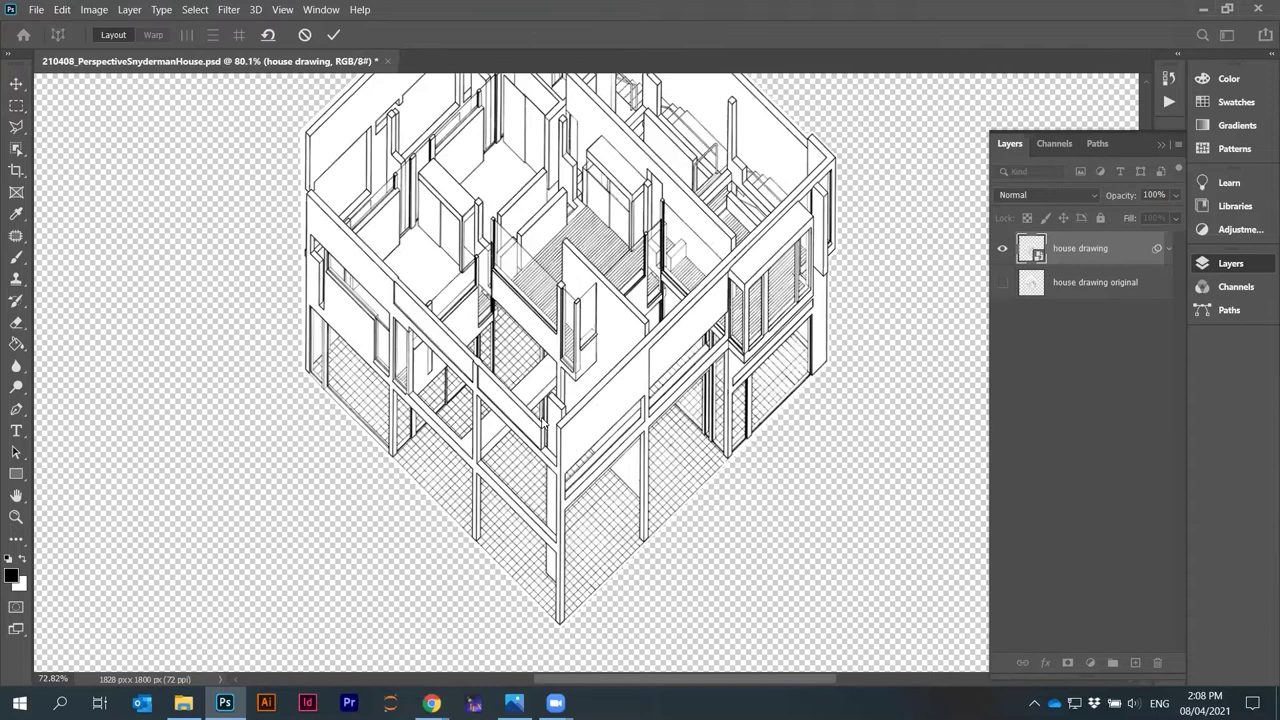
key("m")
left_click(1037, 302)
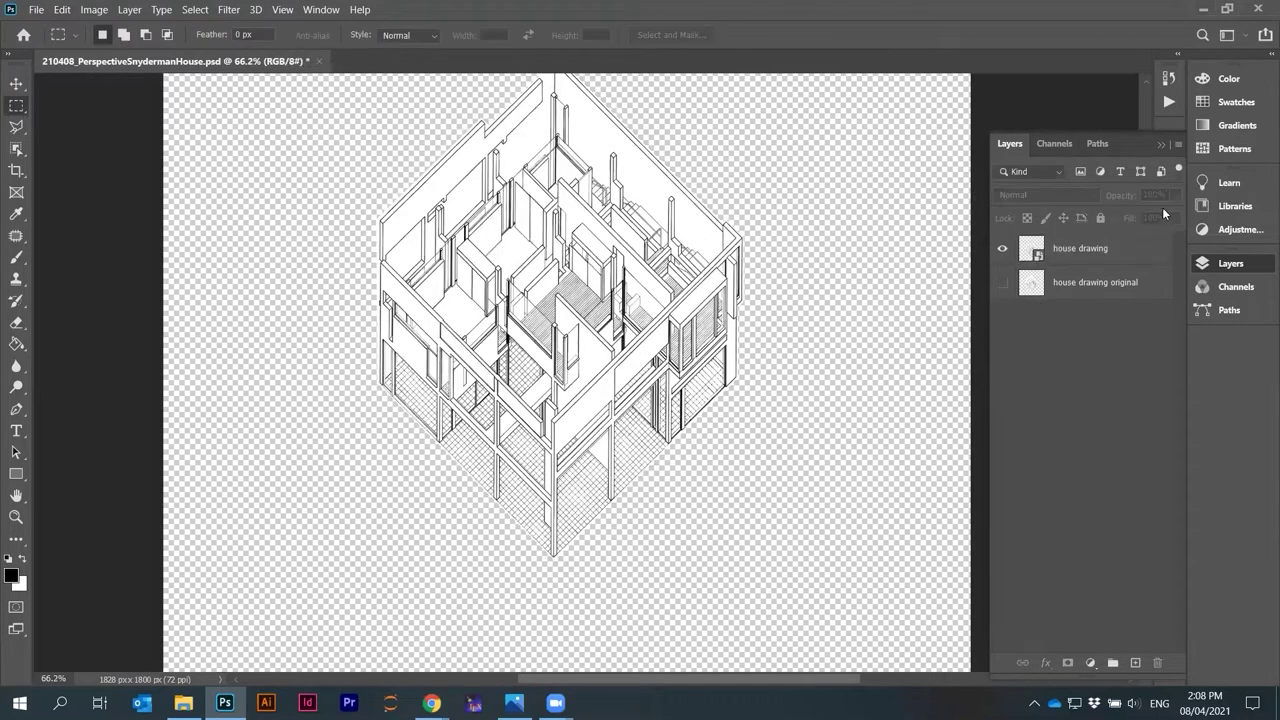
Create a new layer named background and fill it with black using the Paint Bucket
left_click(1177, 143)
left_click(1080, 124)
type("background")
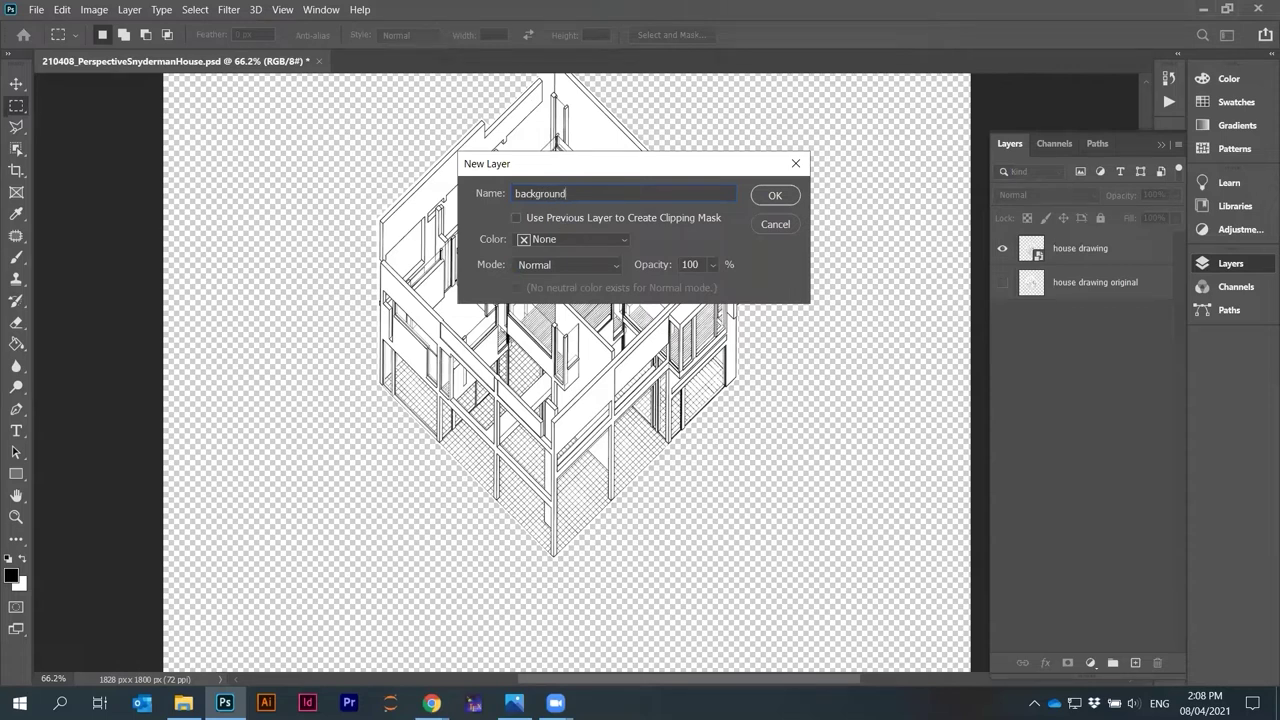
key("Return")
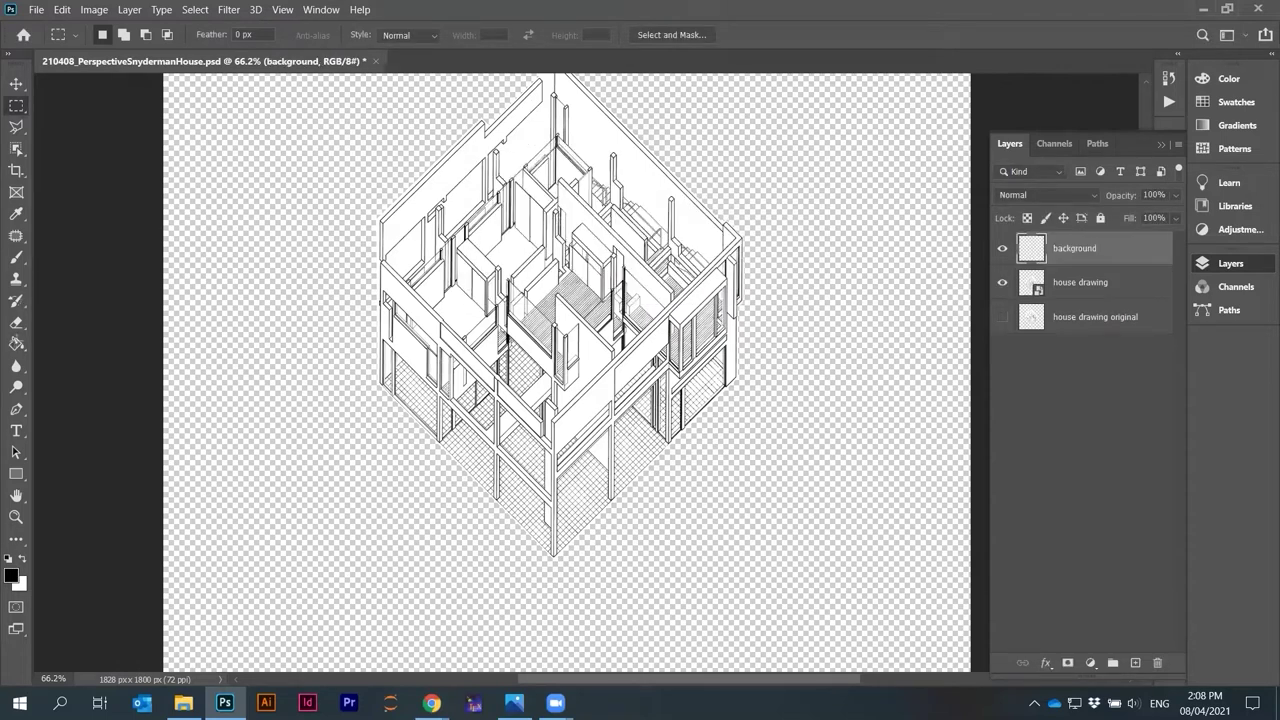
key("i")
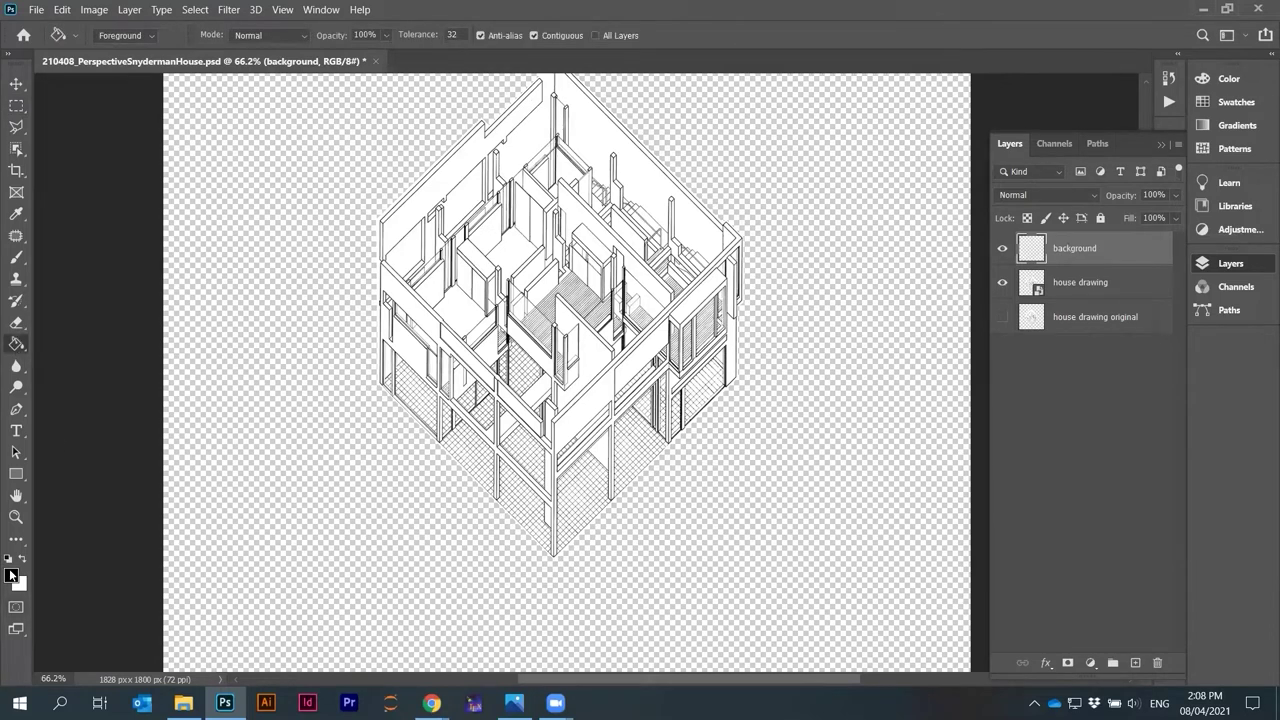
left_click(11, 576)
left_click(1055, 123)
left_click(263, 220)
Move the background layer below both house drawing layers and lock its position
left_click(16, 83)
left_click_drag(1080, 282, 1068, 336)
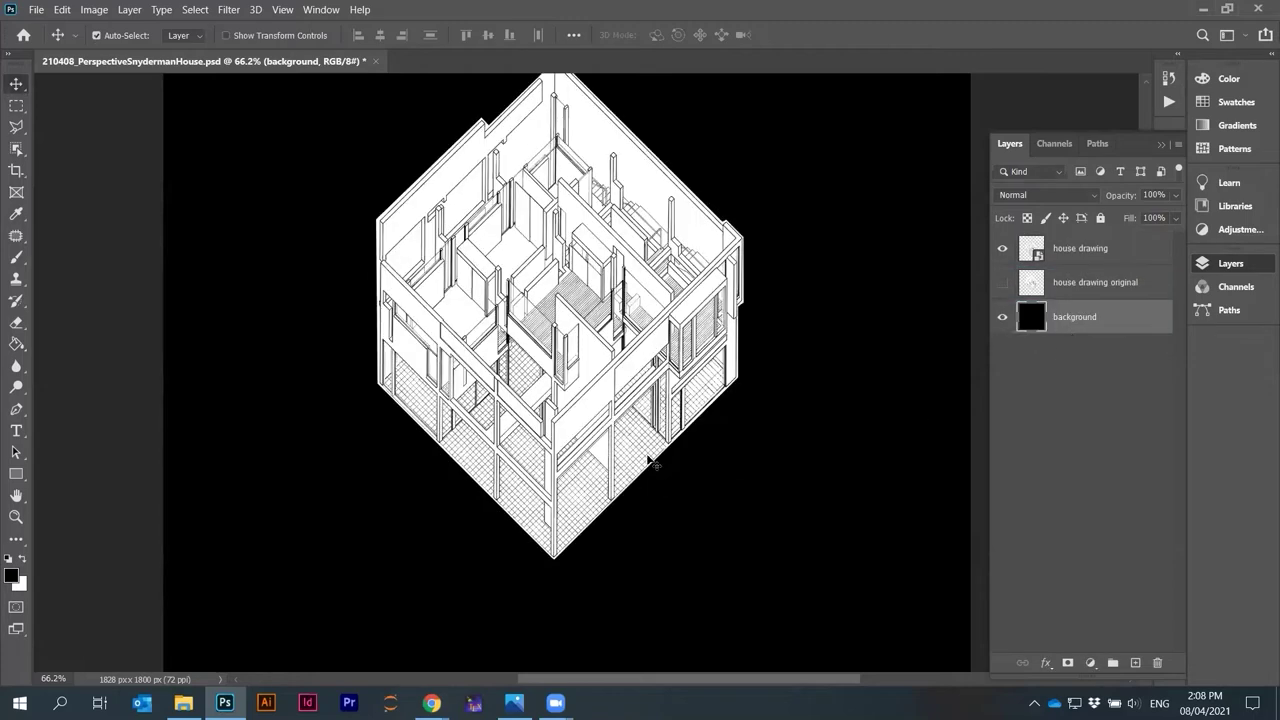
left_click(1064, 219)
Select the house drawing layer and examine its linework and outer edges against the black background
left_click(1078, 252)
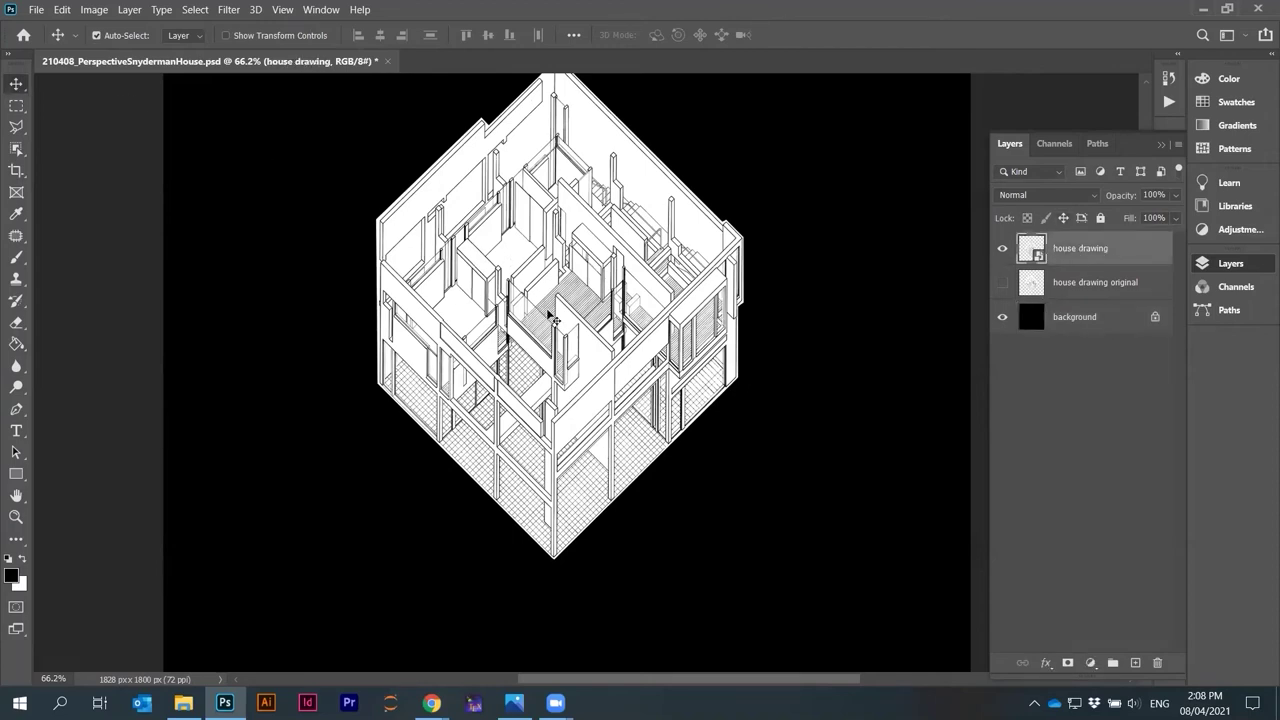
scroll(605, 397, "down", 2)
scroll(605, 397, "up", 8)
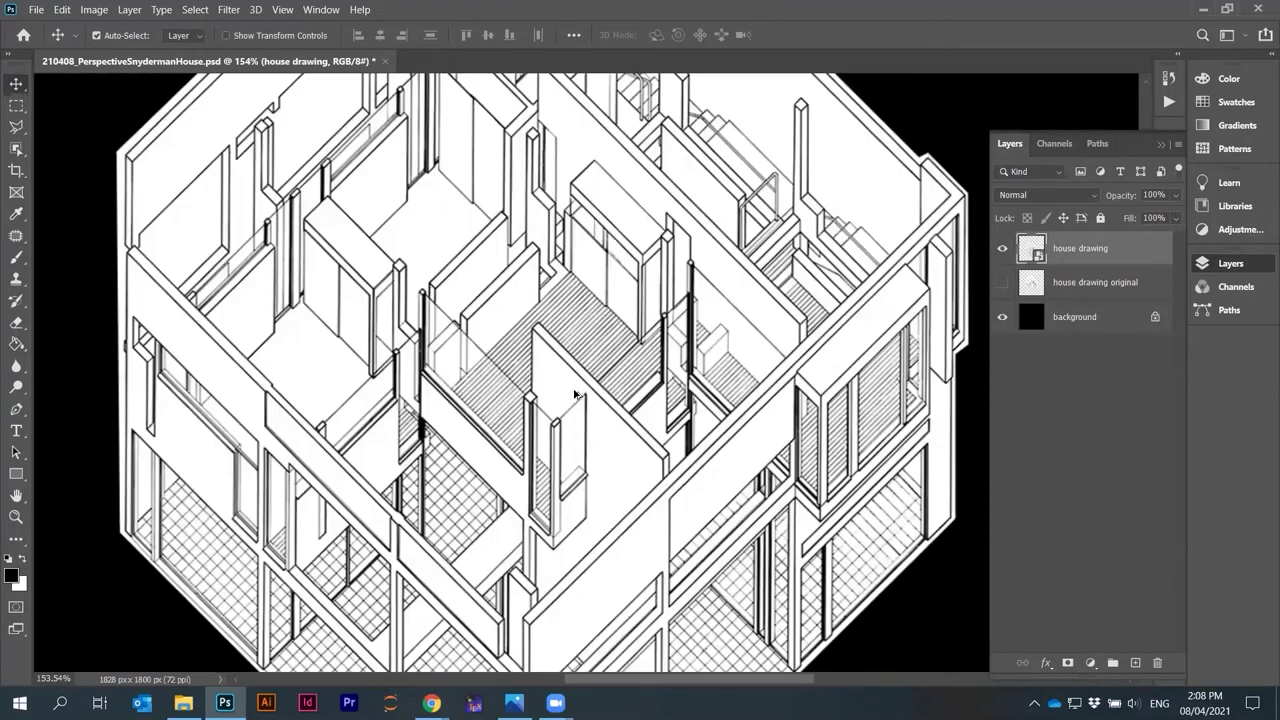
scroll(620, 438, "down", 6)
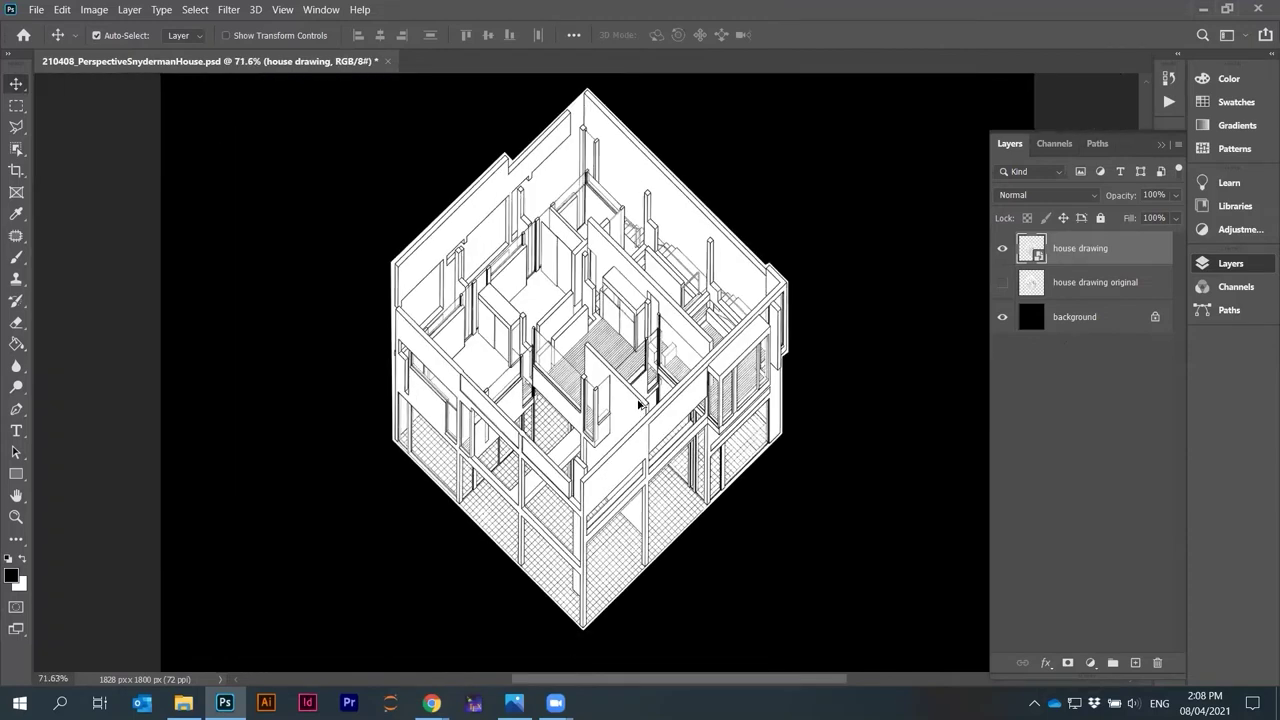
scroll(643, 328, "up", 3)
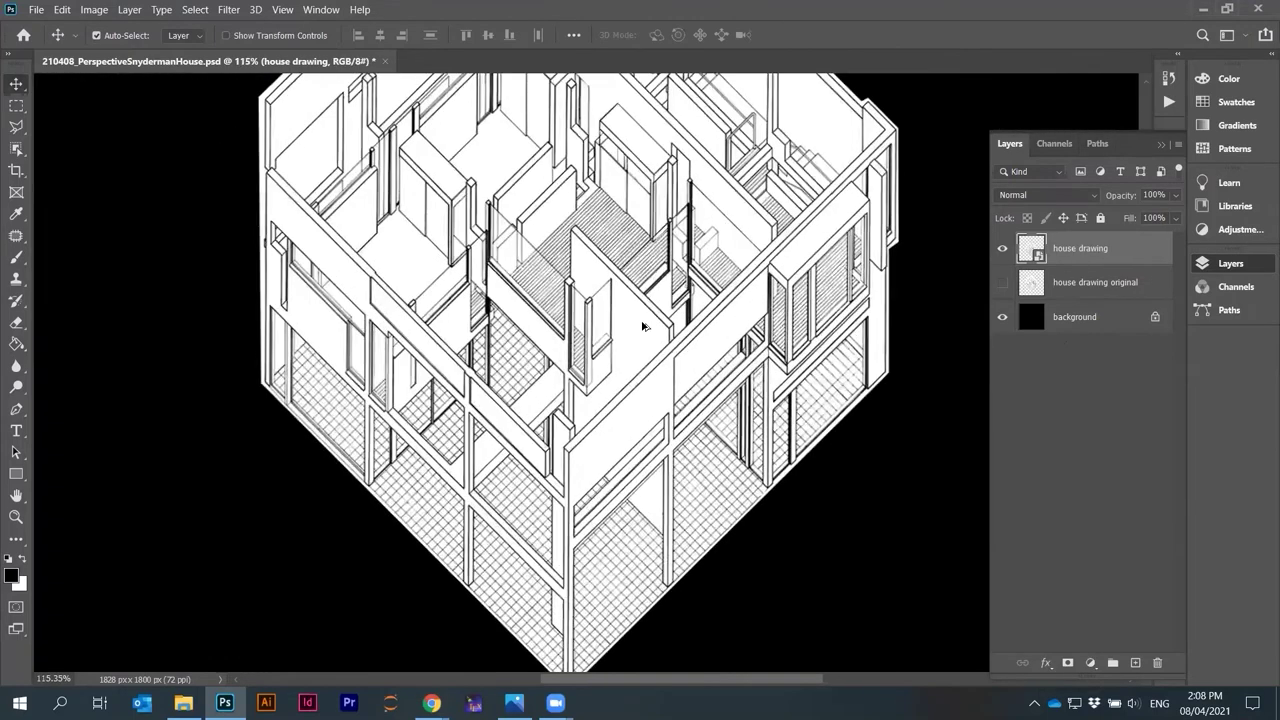
scroll(643, 326, "down", 2)
scroll(645, 336, "down", 1)
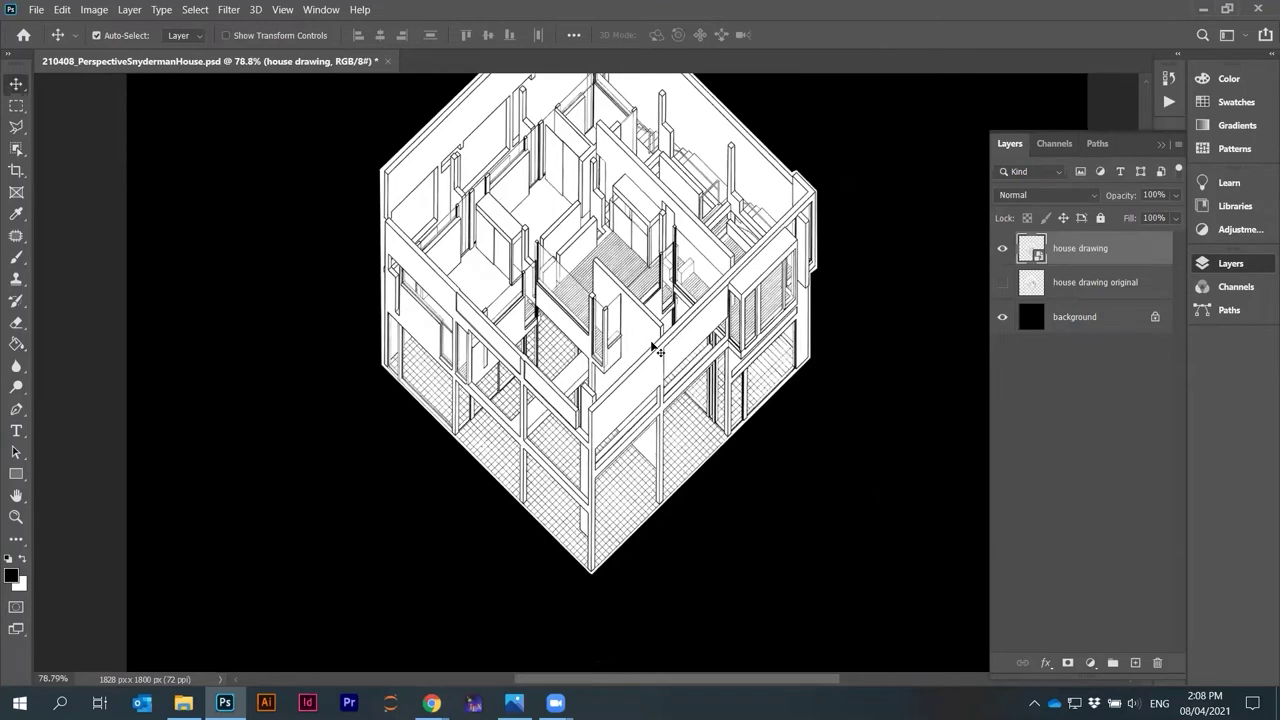
left_click(100, 11)
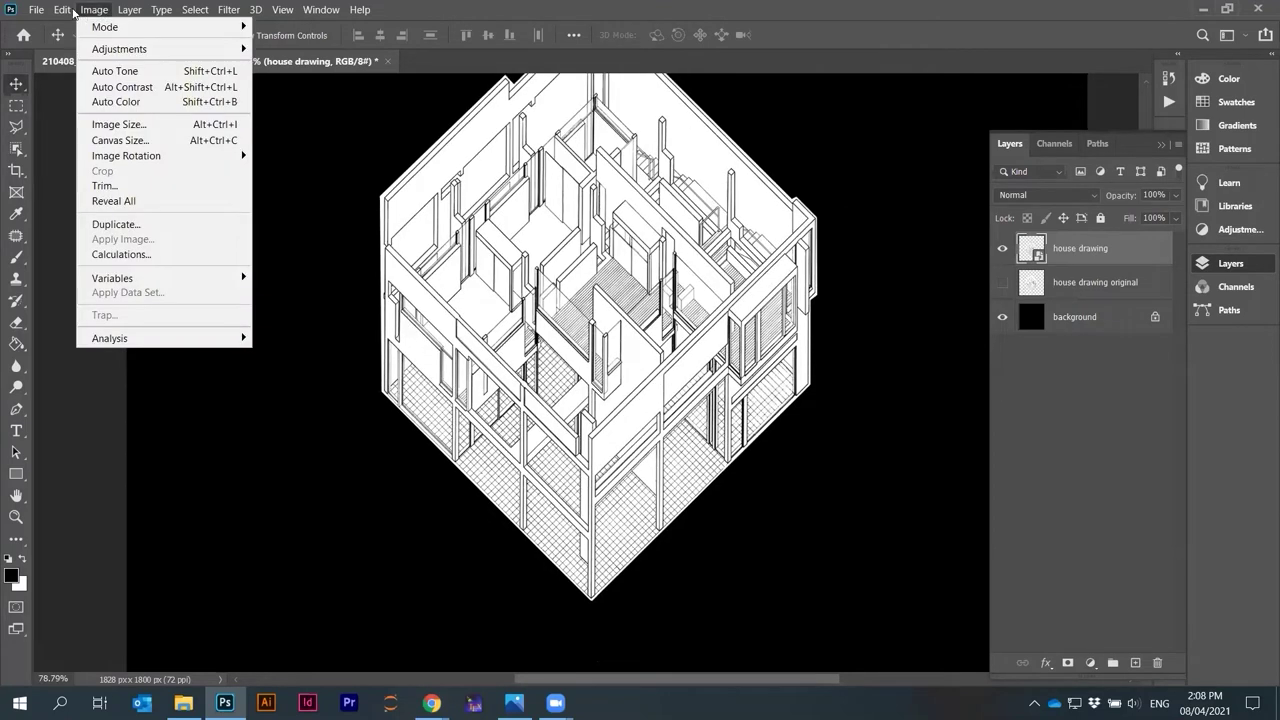
mouse_move(64, 12)
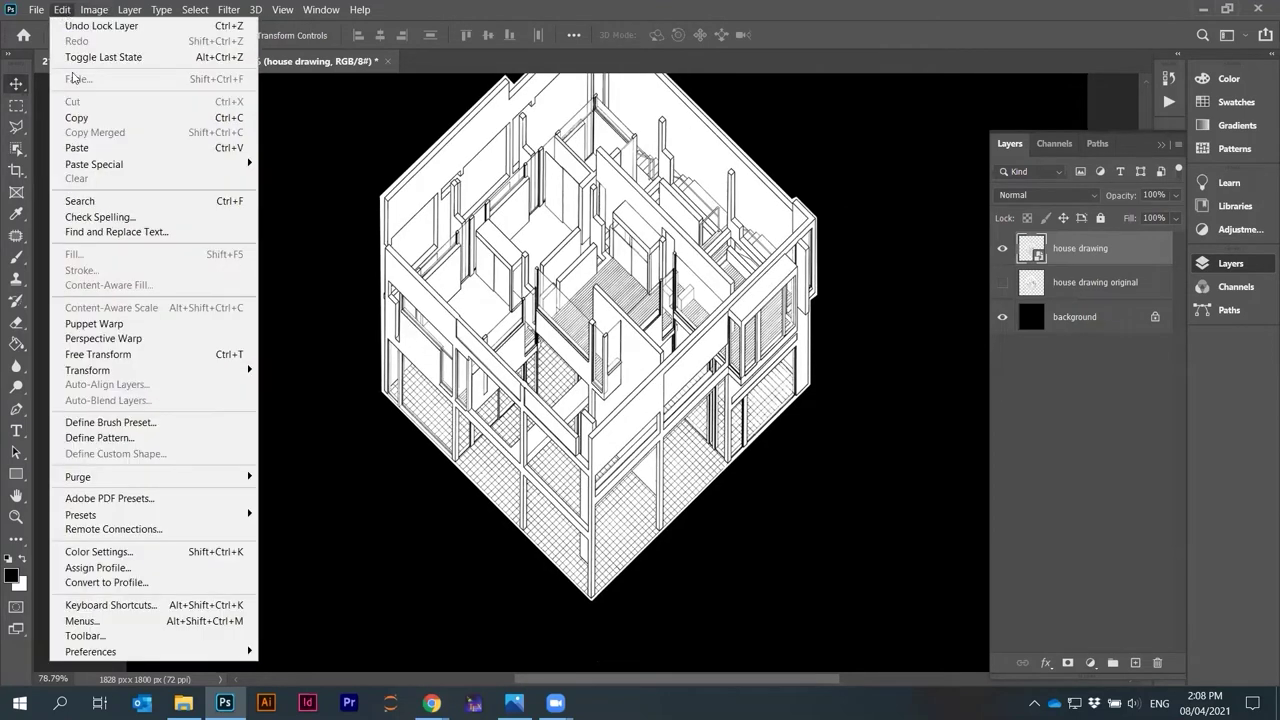
left_click(101, 345)
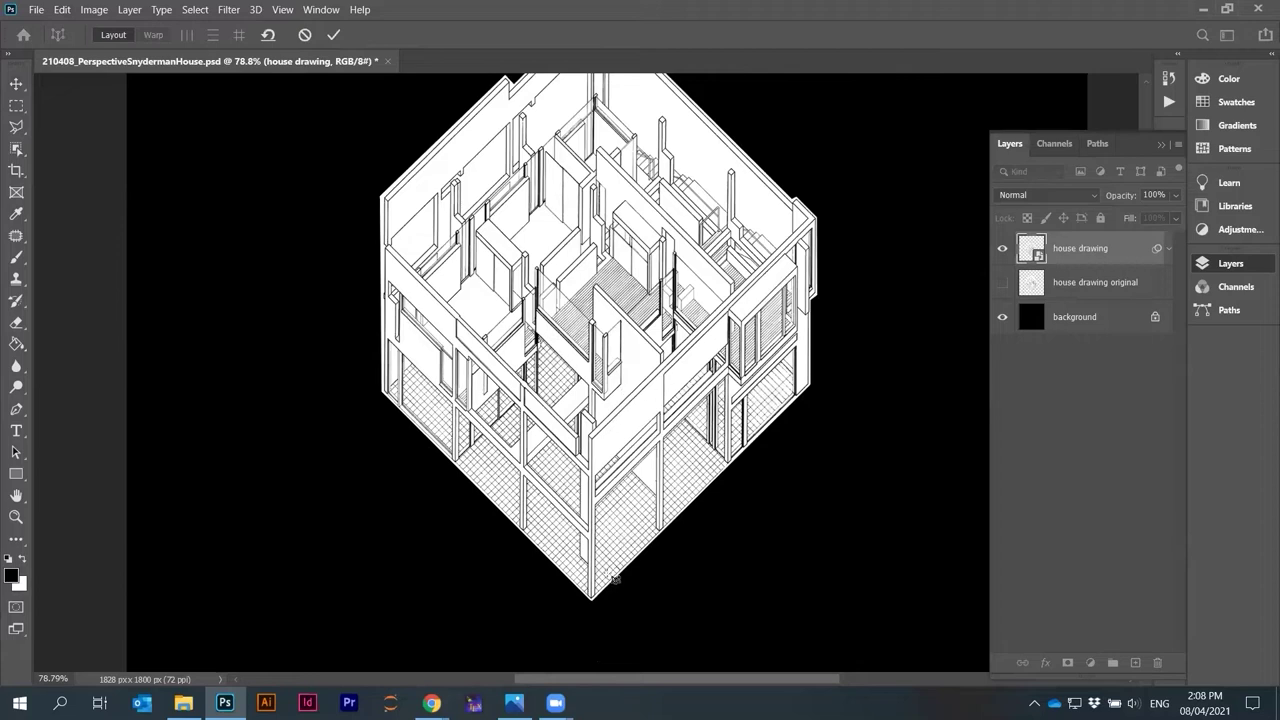
scroll(590, 592, "up", 11)
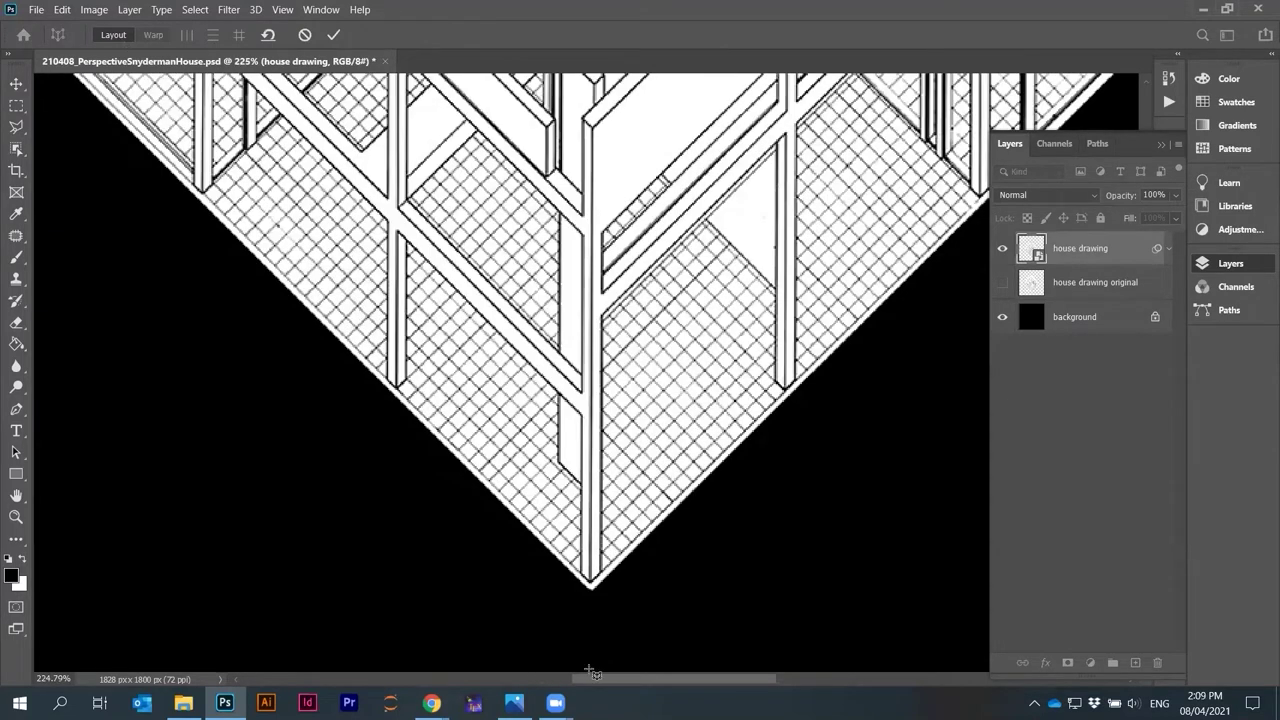
left_click(590, 587)
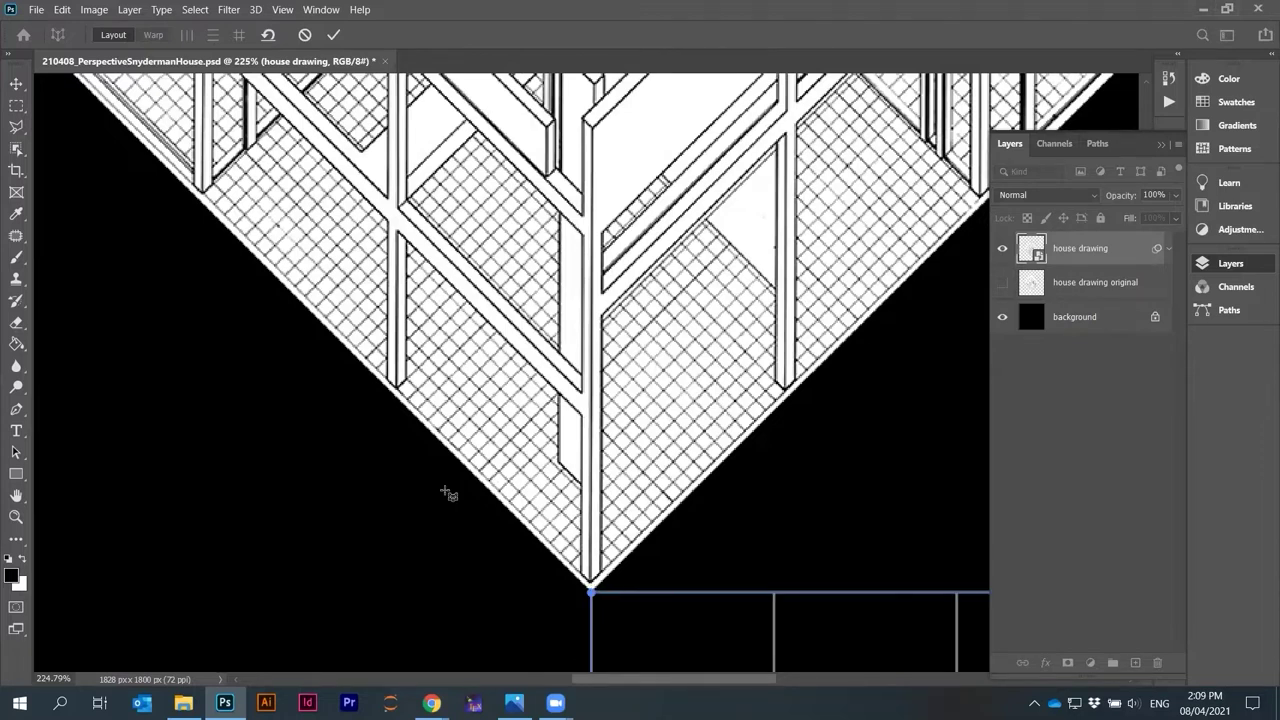
scroll(420, 450, "down", 11)
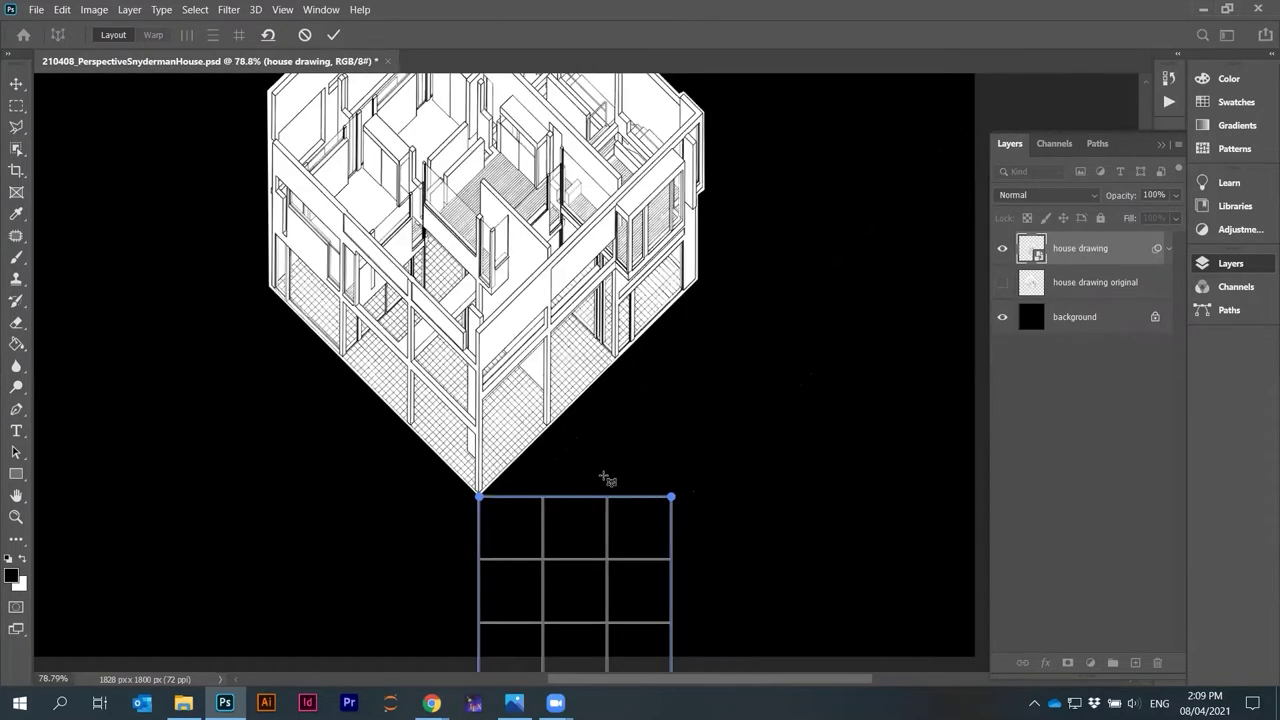
left_click(16, 105)
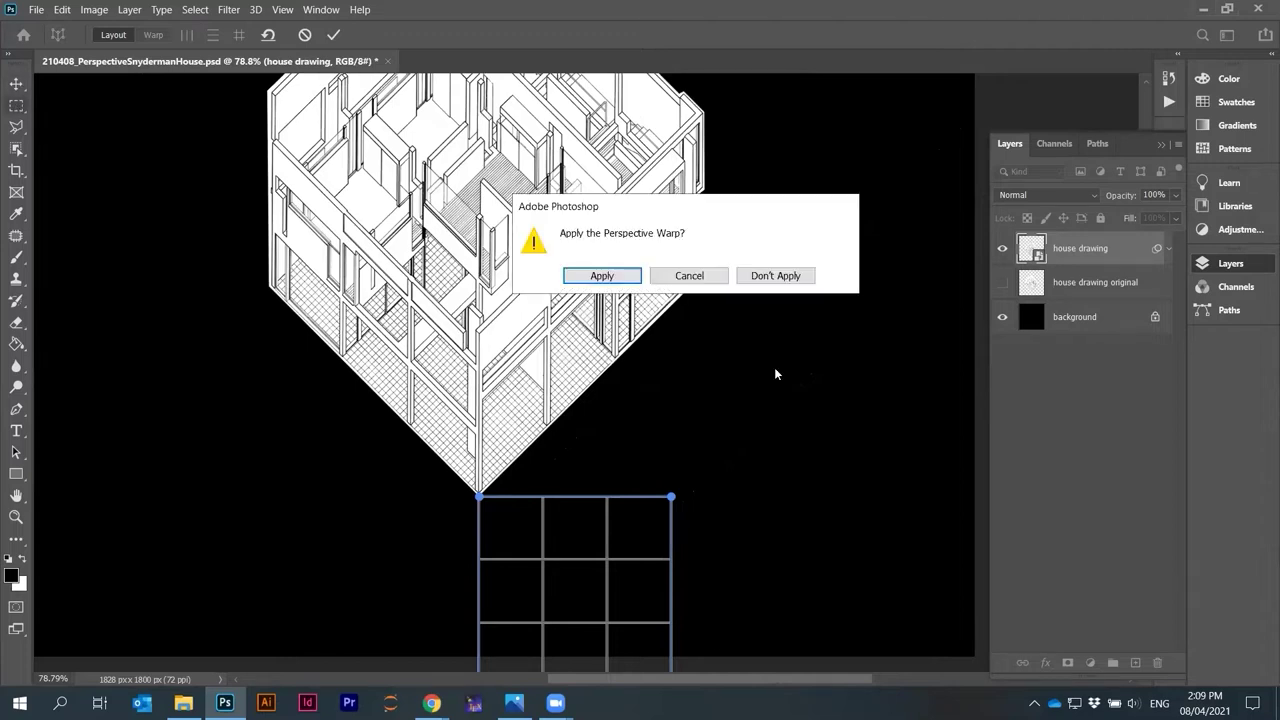
left_click(775, 276)
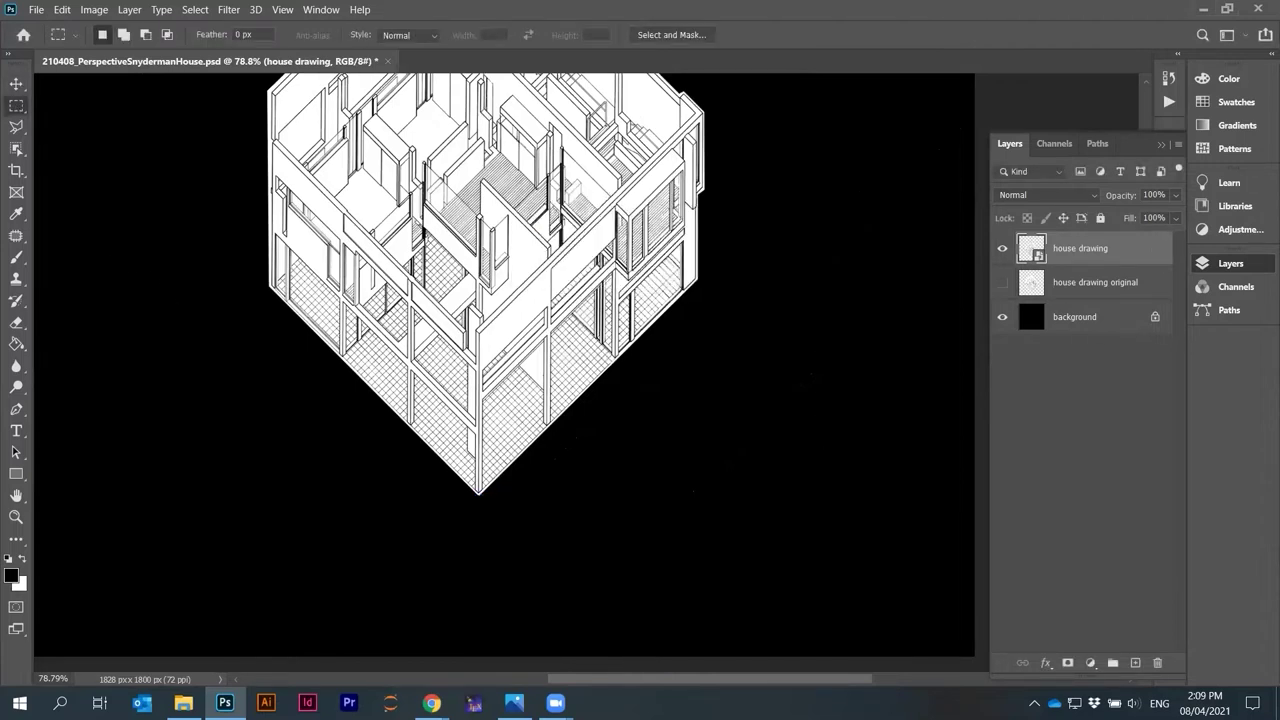
Start Perspective Warp on the house drawing and lay a quad over the right facade, from the lowest front corner to the outer upper corner
left_click(62, 10)
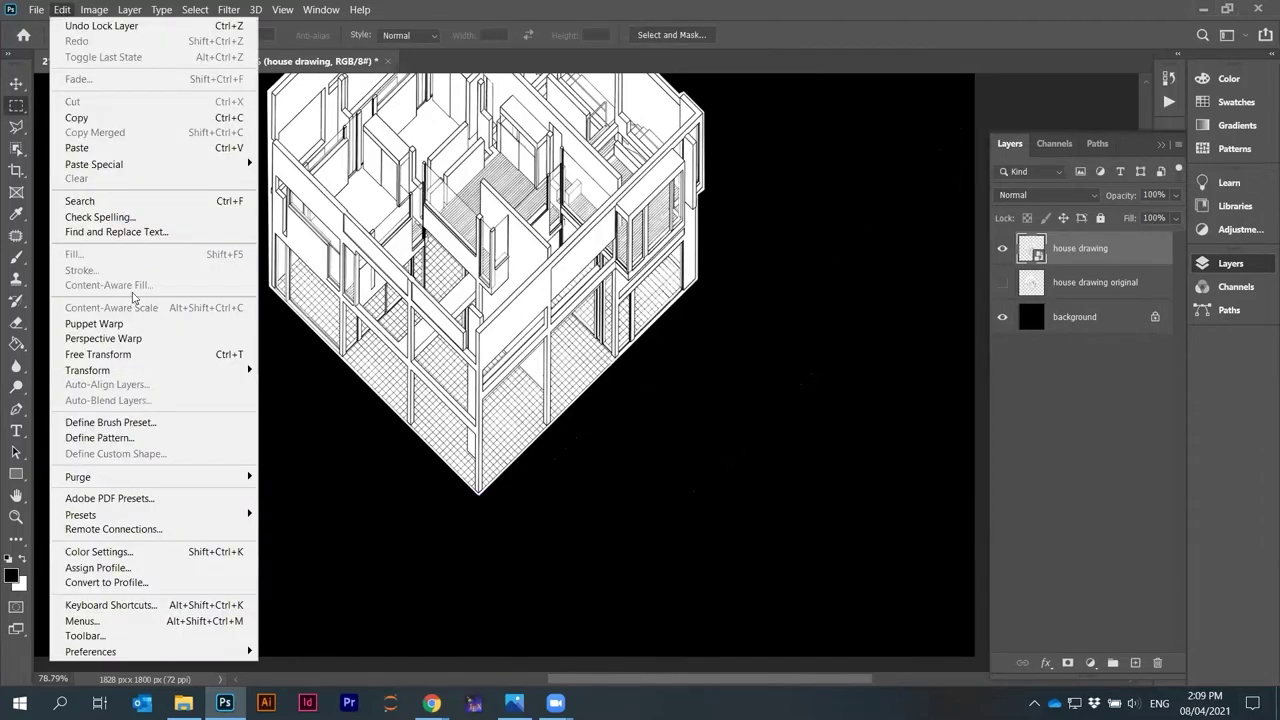
left_click(105, 338)
mouse_move(479, 560)
left_mouse_down()
mouse_move(777, 229)
mouse_move(743, 286)
mouse_move(749, 237)
mouse_move(702, 238)
mouse_move(831, 260)
mouse_move(692, 200)
mouse_move(703, 181)
left_mouse_up()
Fit the right facade quad's inner upper pin to the top of the front corner and fine-tune it at high magnification
left_click_drag(488, 417, 475, 381)
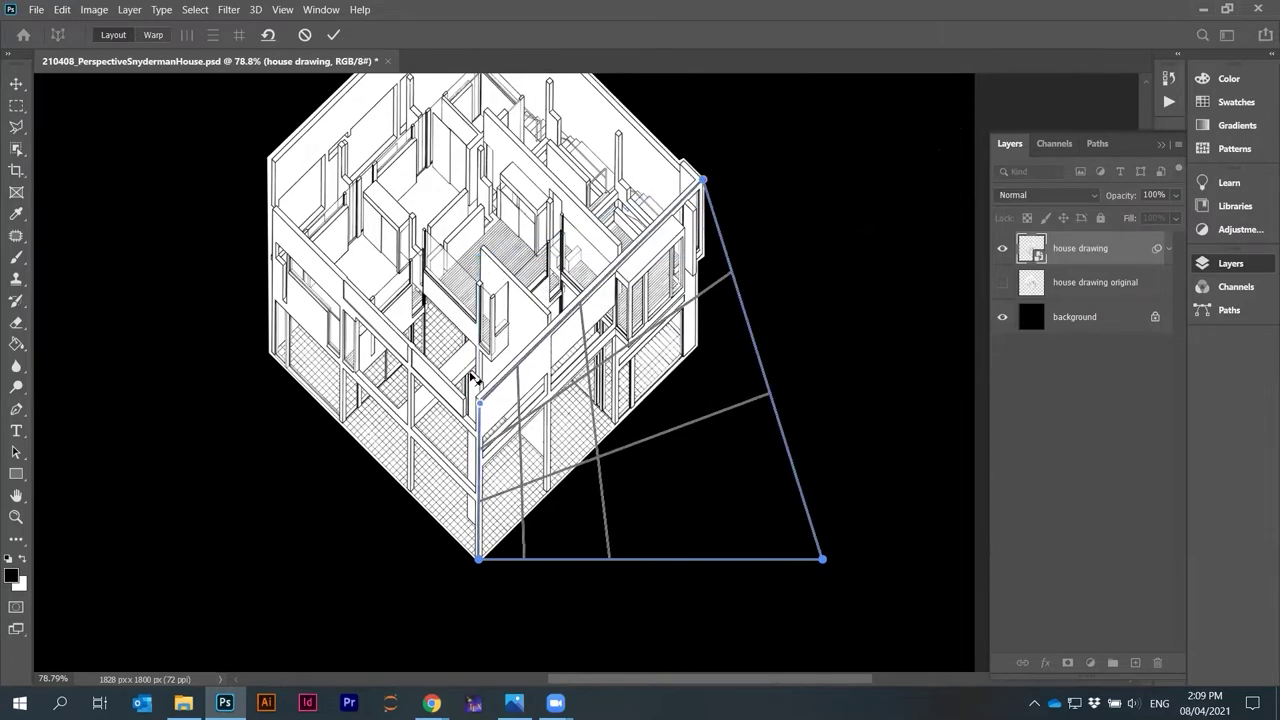
scroll(473, 377, "up", 5)
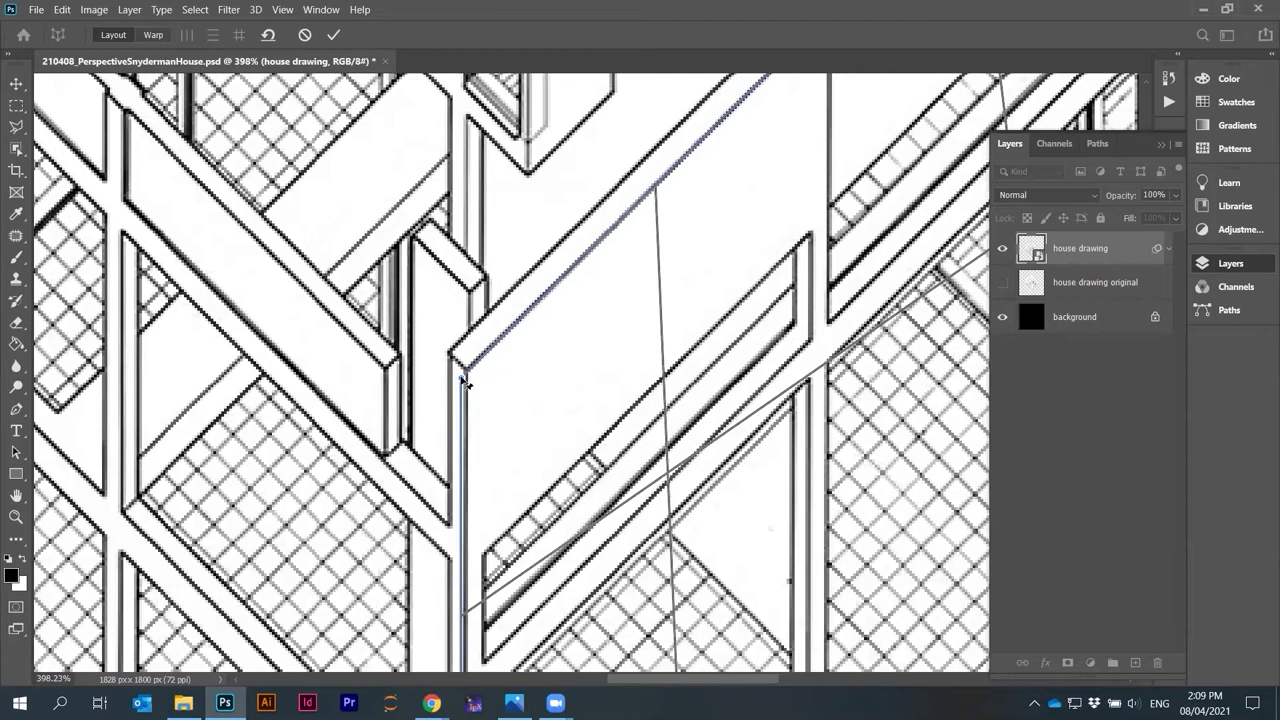
key("Up")
key("Right")
scroll(408, 545, "down", 3)
scroll(400, 560, "up", 4)
scroll(320, 554, "down", 5)
scroll(775, 450, "up", 1)
Move the right facade quad's free lower pin onto the bottom outer corner of the right wall
mouse_move(812, 562)
left_mouse_down()
mouse_move(686, 240)
mouse_move(637, 256)
left_mouse_up()
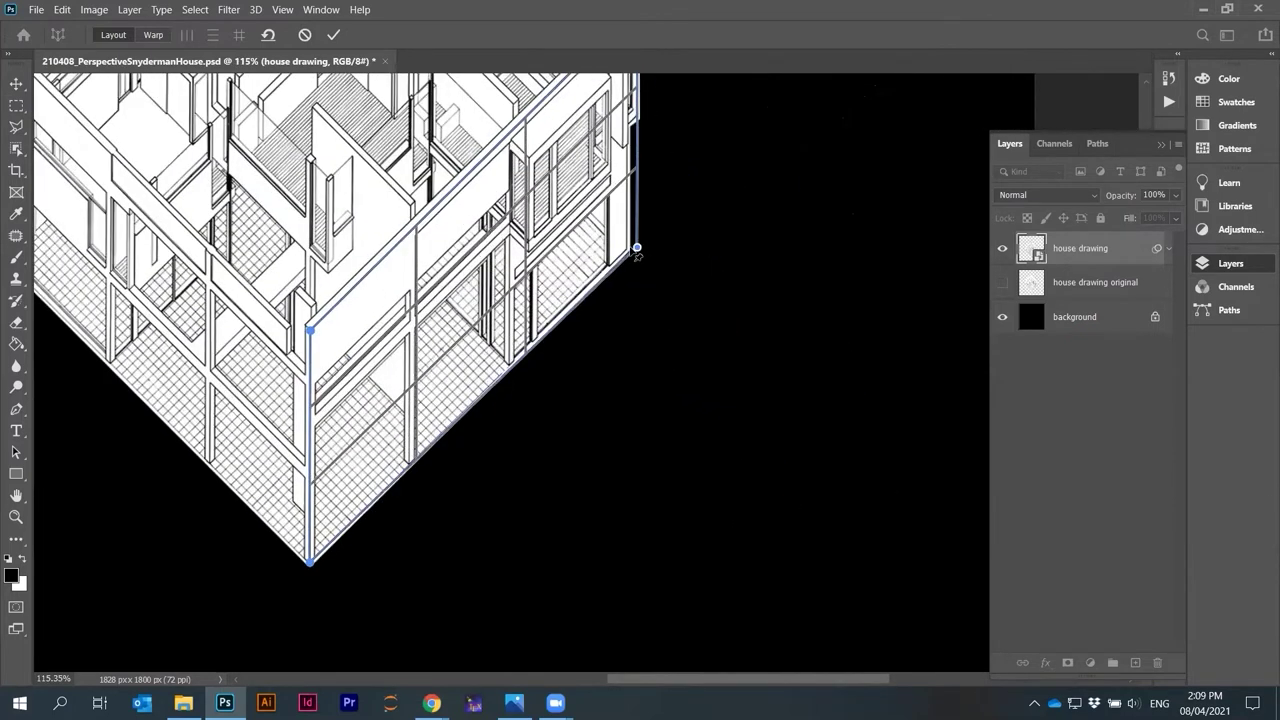
scroll(637, 255, "up", 4)
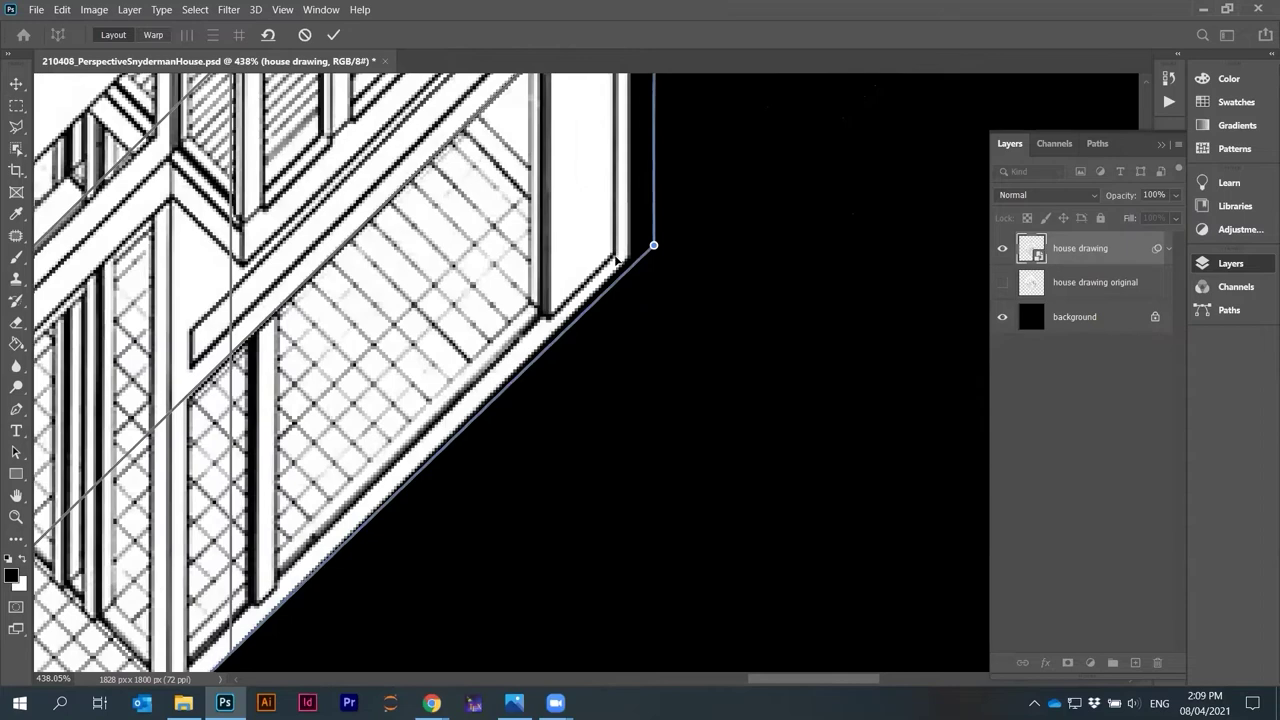
left_click_drag(653, 245, 620, 260)
Reposition the right facade quad's lower outer pin so the quad's outer edge runs vertically below its upper pin
scroll(620, 457, "down", 3)
scroll(657, 200, "down", 1)
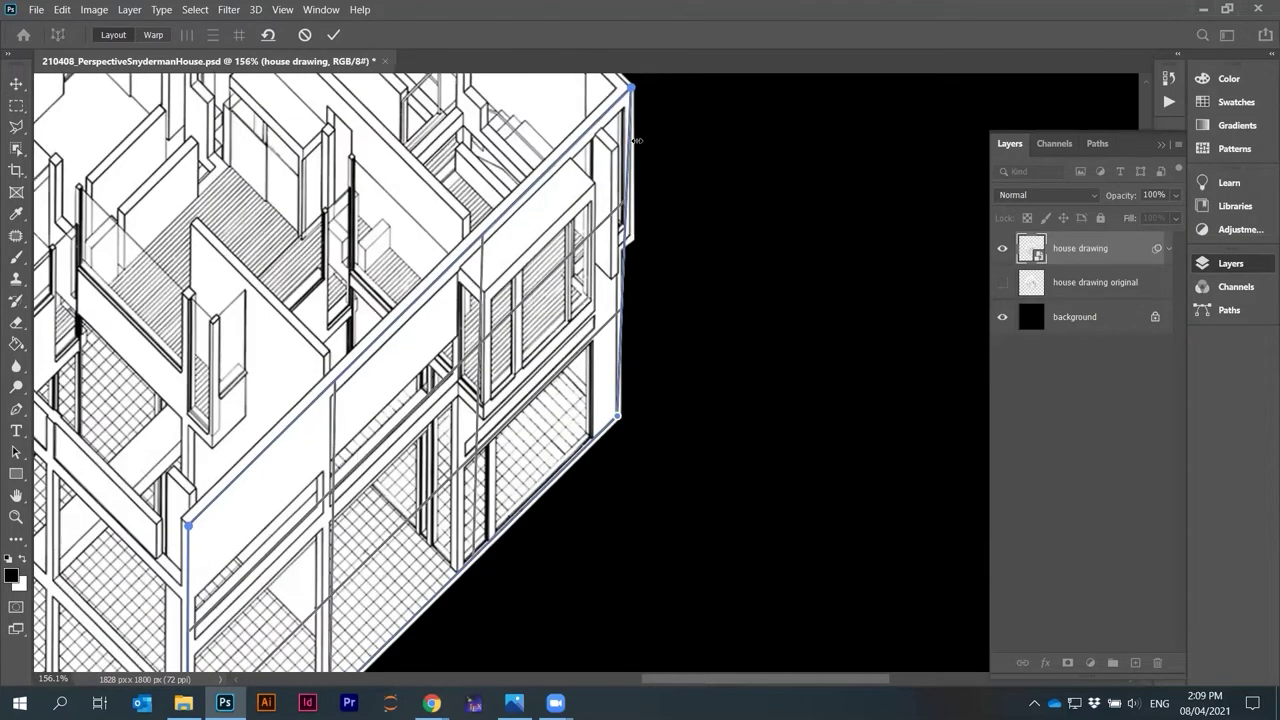
scroll(640, 200, "up", 1)
scroll(630, 300, "up", 1)
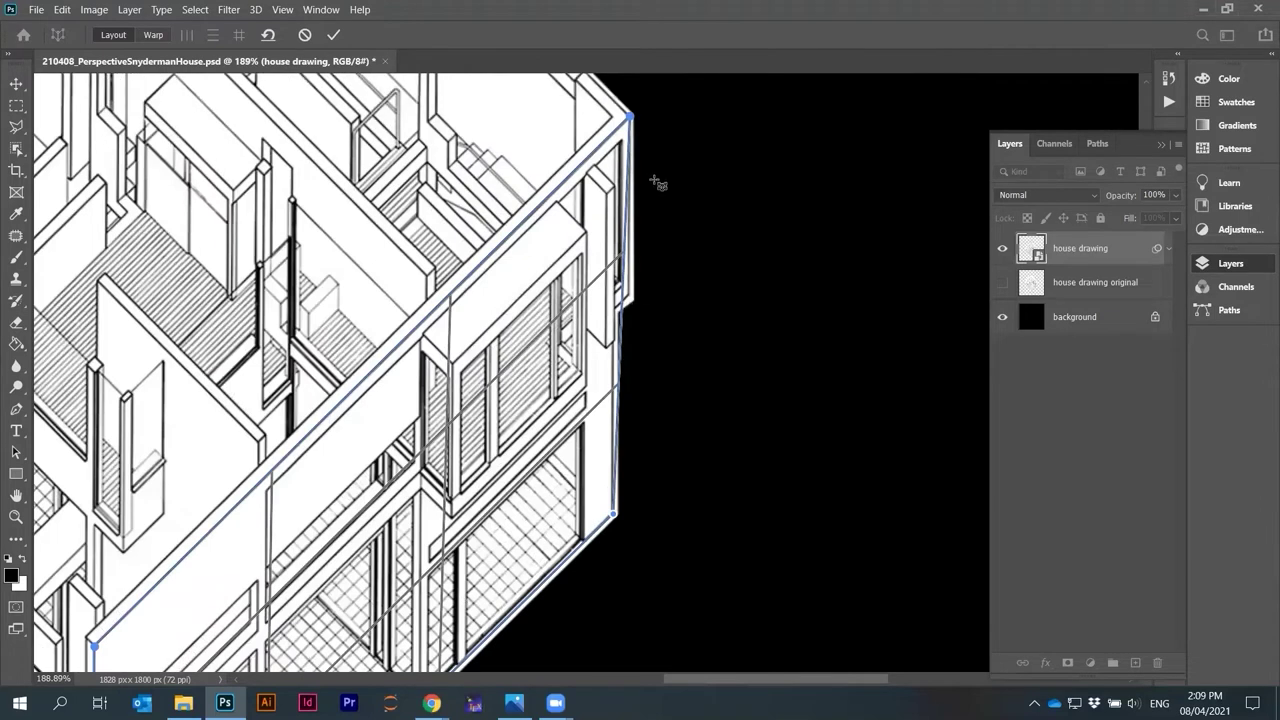
scroll(657, 183, "up", 1)
scroll(640, 200, "up", 1)
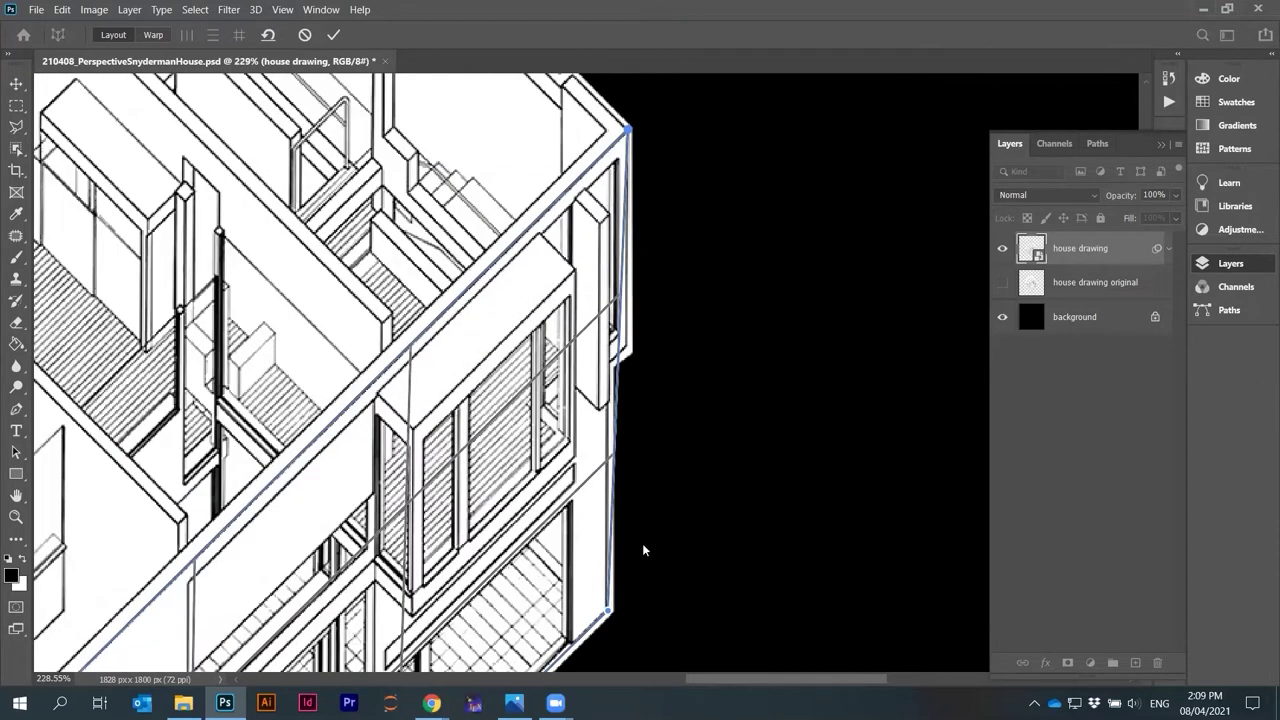
scroll(642, 549, "down", 1)
left_click_drag(616, 540, 630, 523)
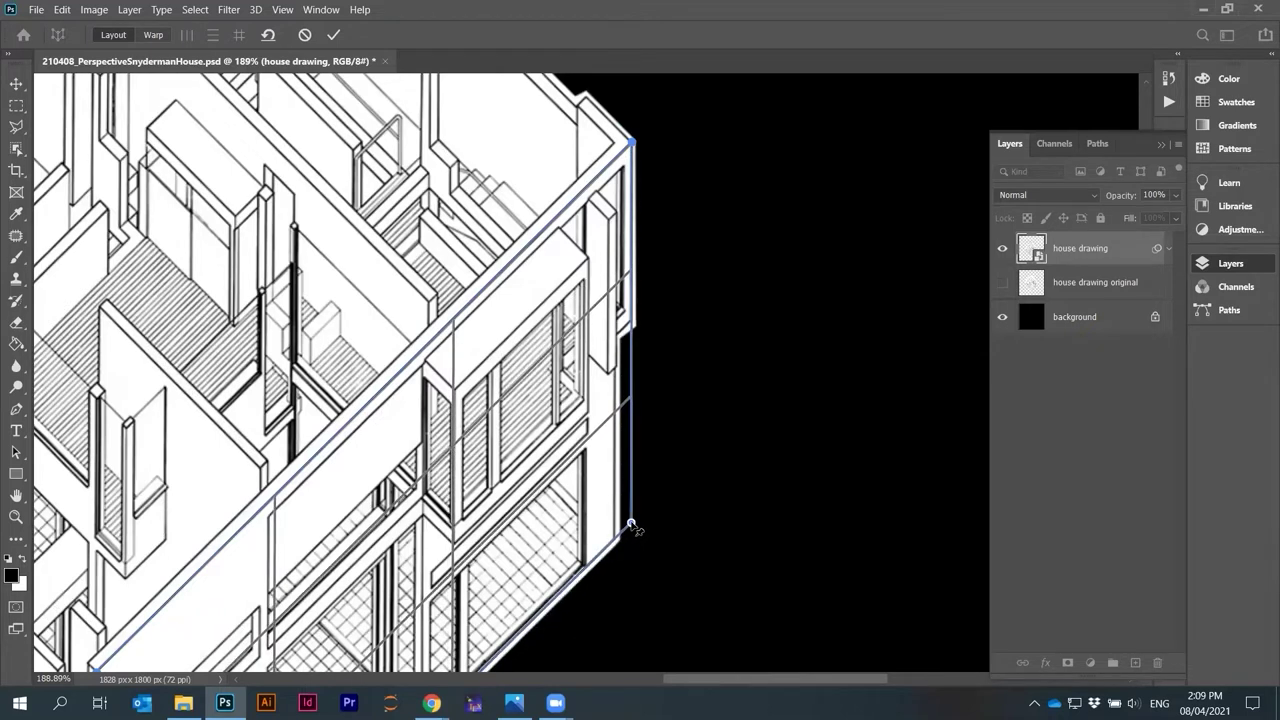
Fine-tune the lower outer pin so the quad's bottom edge follows the base line of the right facade
scroll(627, 534, "up", 2)
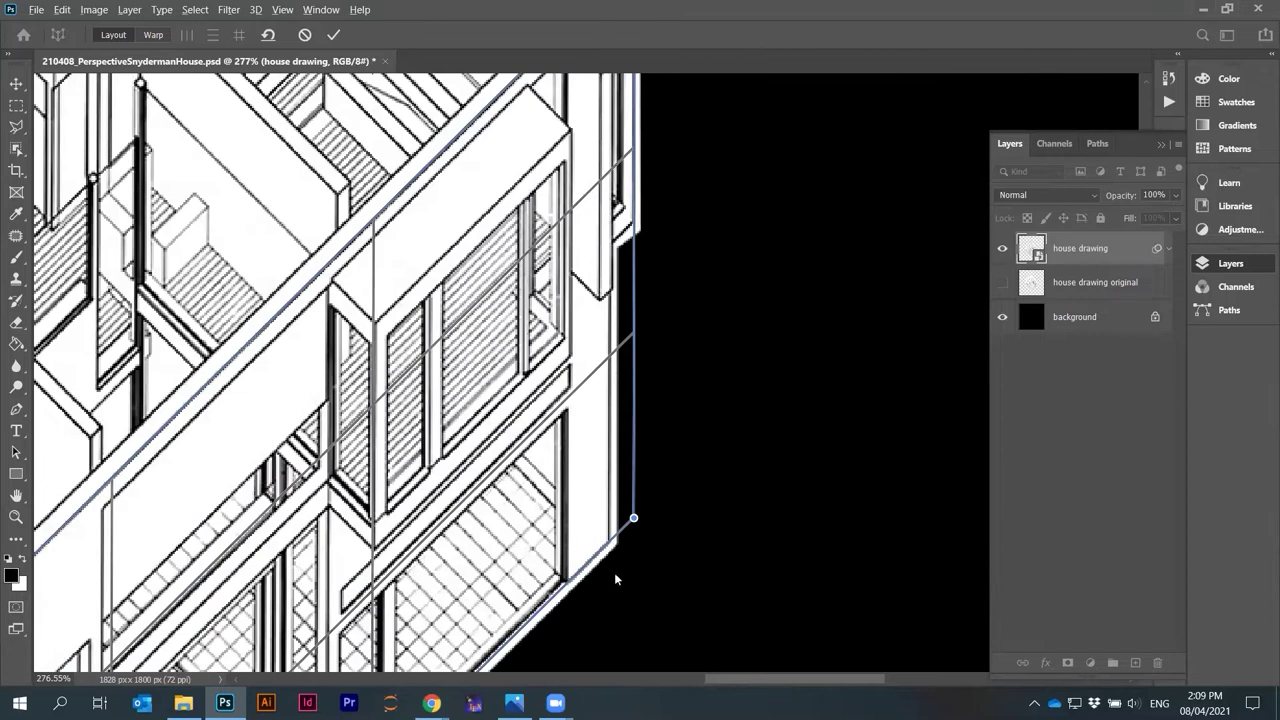
scroll(615, 575, "down", 2)
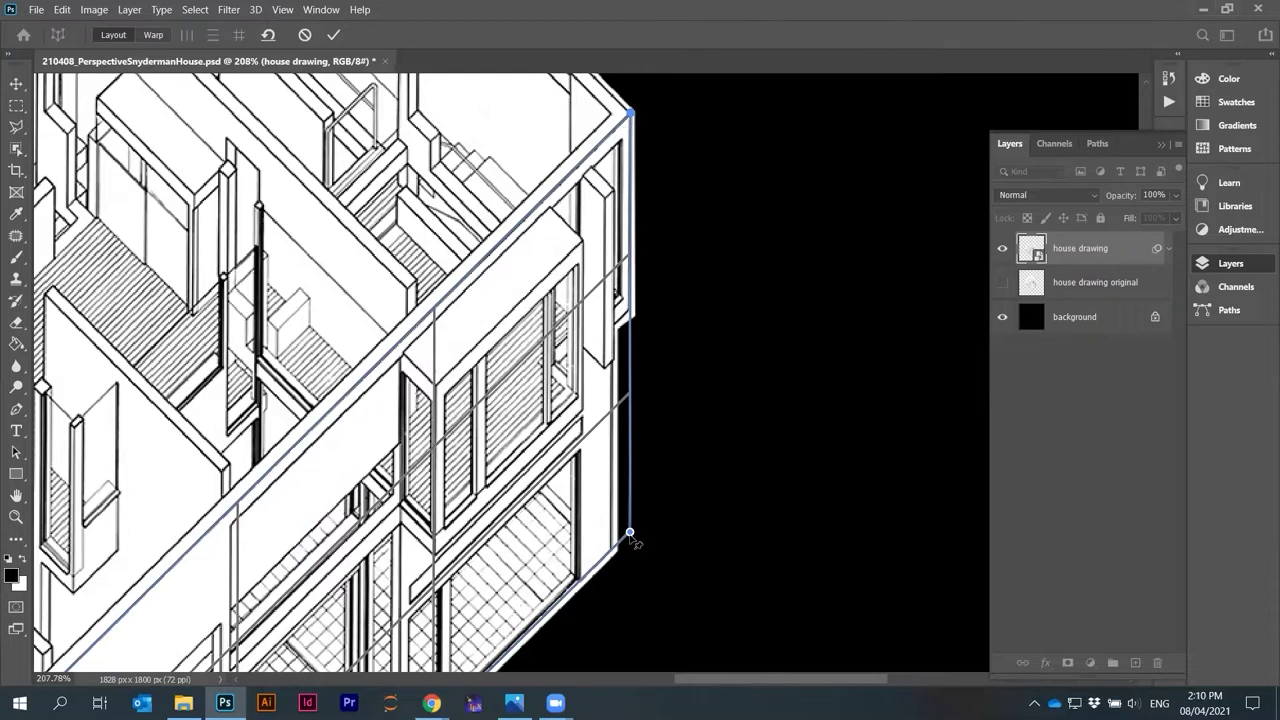
scroll(629, 532, "up", 2)
left_click_drag(629, 532, 629, 531)
scroll(670, 398, "down", 2)
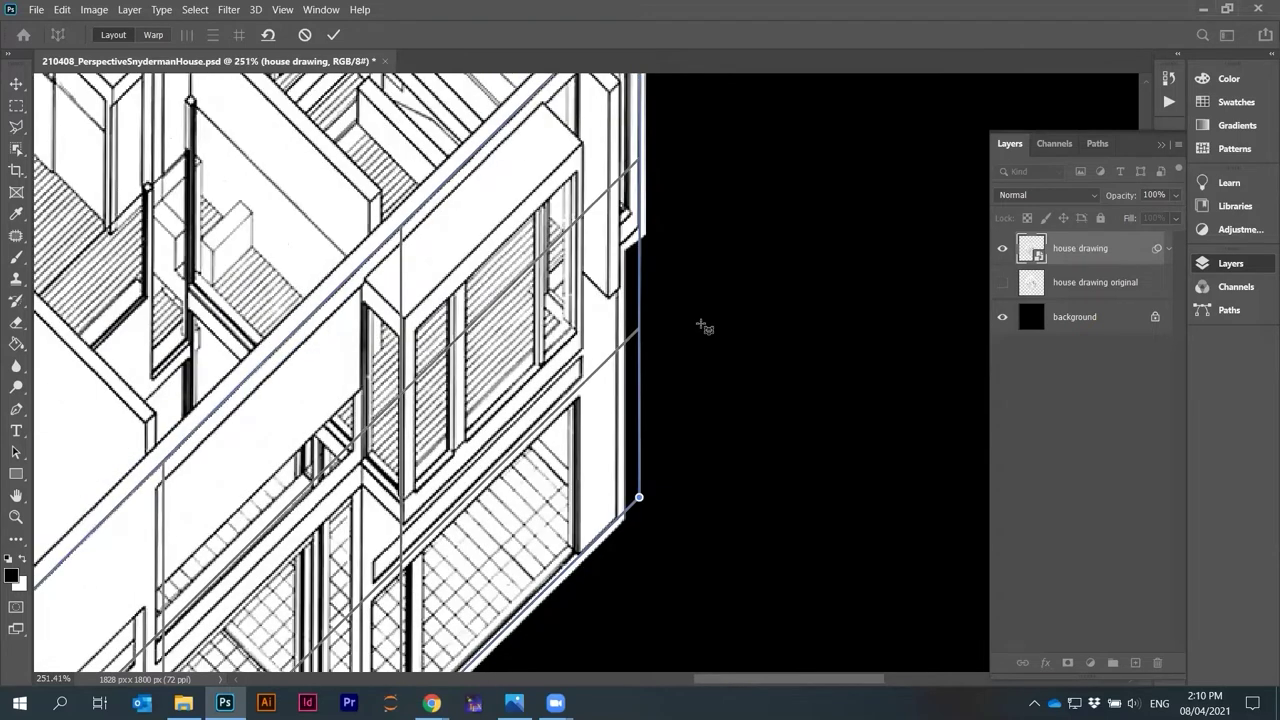
Add a second Perspective Warp quad over the left facade, joined to the first quad along the front vertical corner
scroll(343, 435, "down", 3)
scroll(343, 435, "up", 2)
scroll(445, 330, "down", 2)
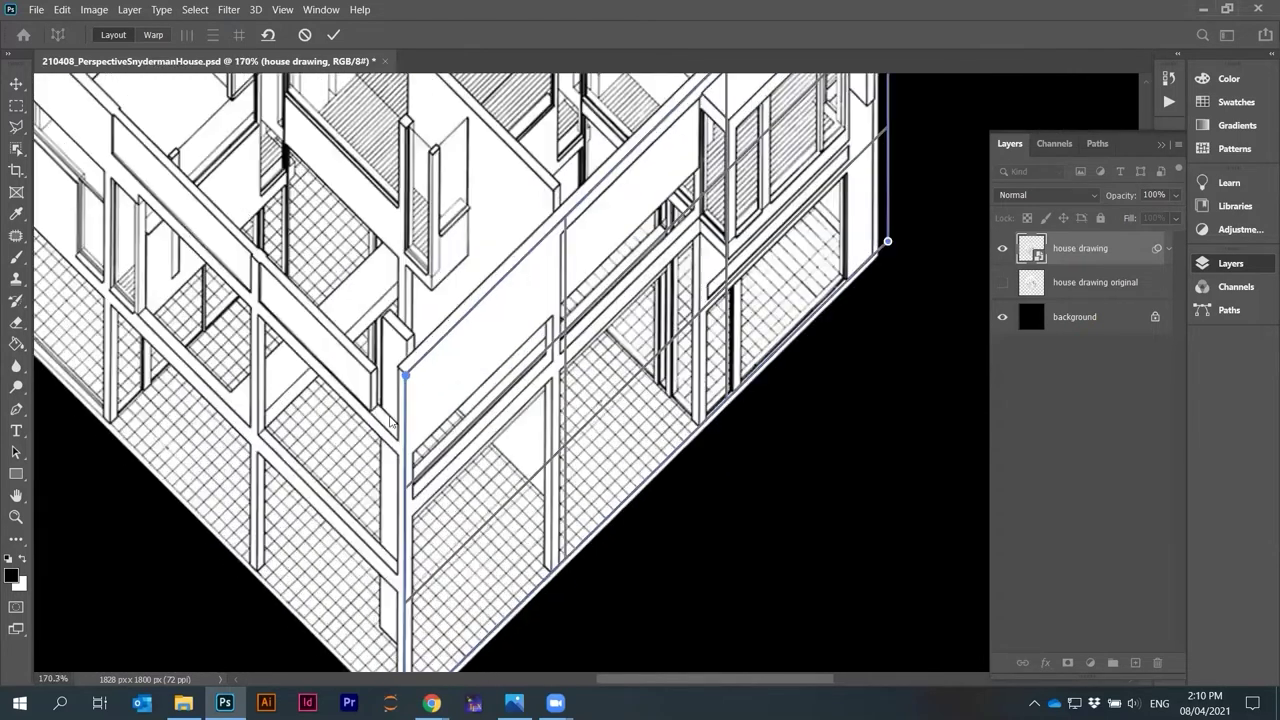
scroll(293, 272, "down", 1)
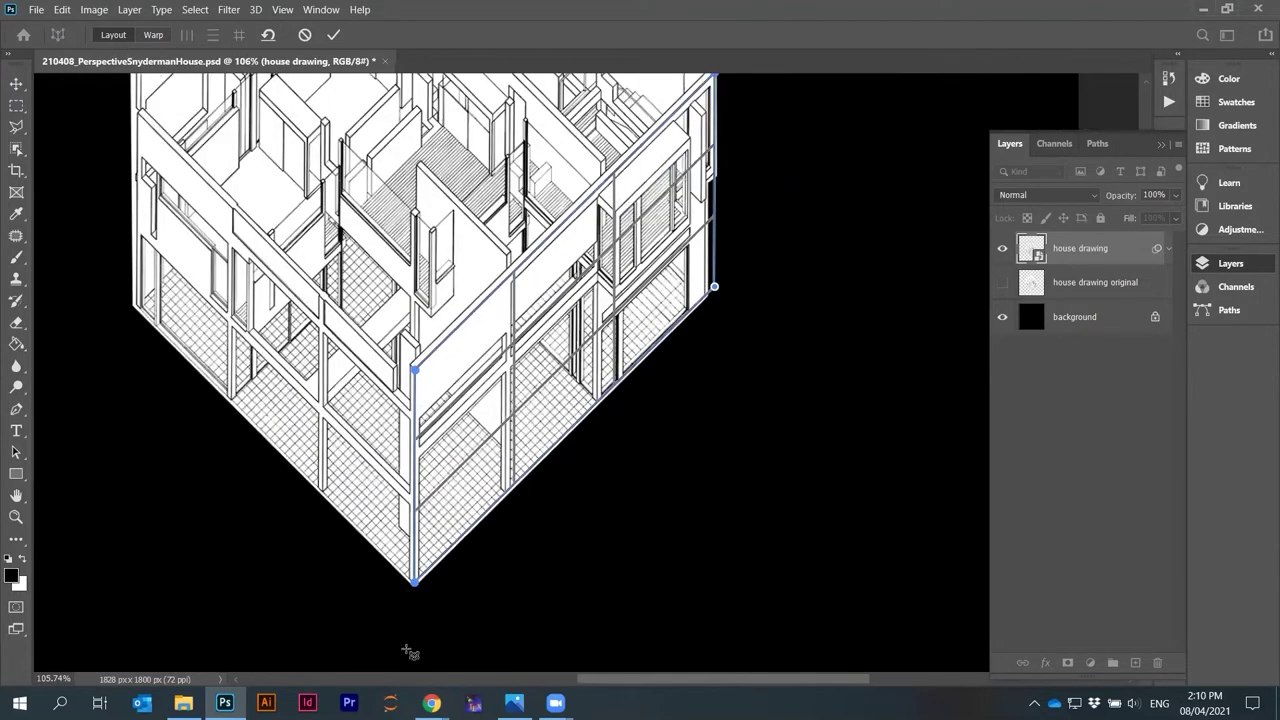
scroll(315, 184, "up", 2)
left_click(315, 184)
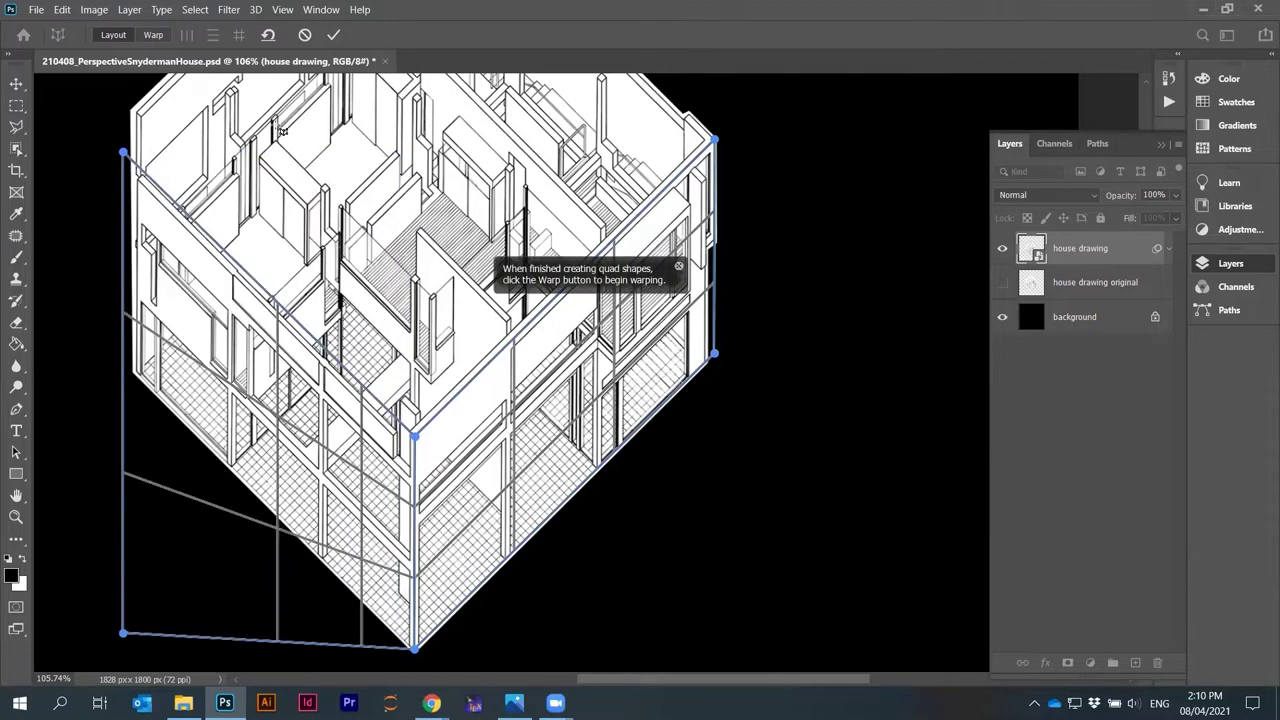
Align the left facade quad's outer pins with the left wall's outer edge and bottom corner
scroll(206, 177, "up", 3)
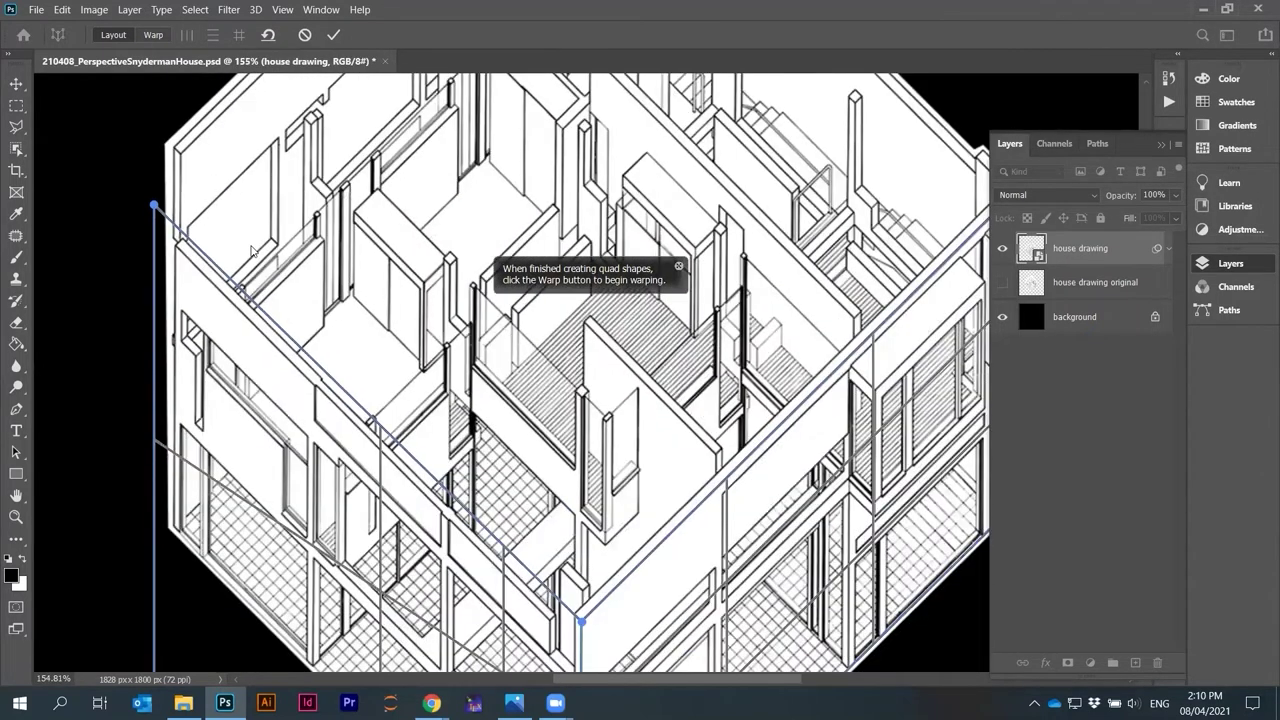
scroll(155, 208, "up", 3)
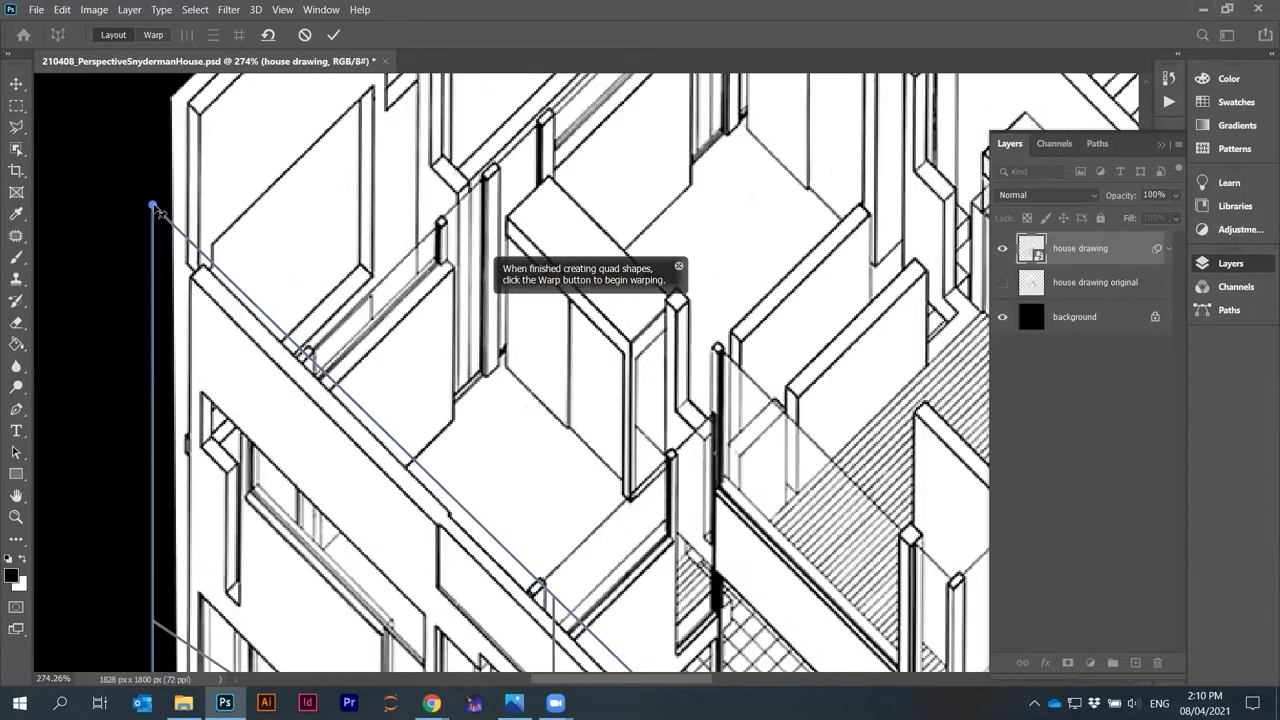
left_click_drag(152, 205, 186, 214)
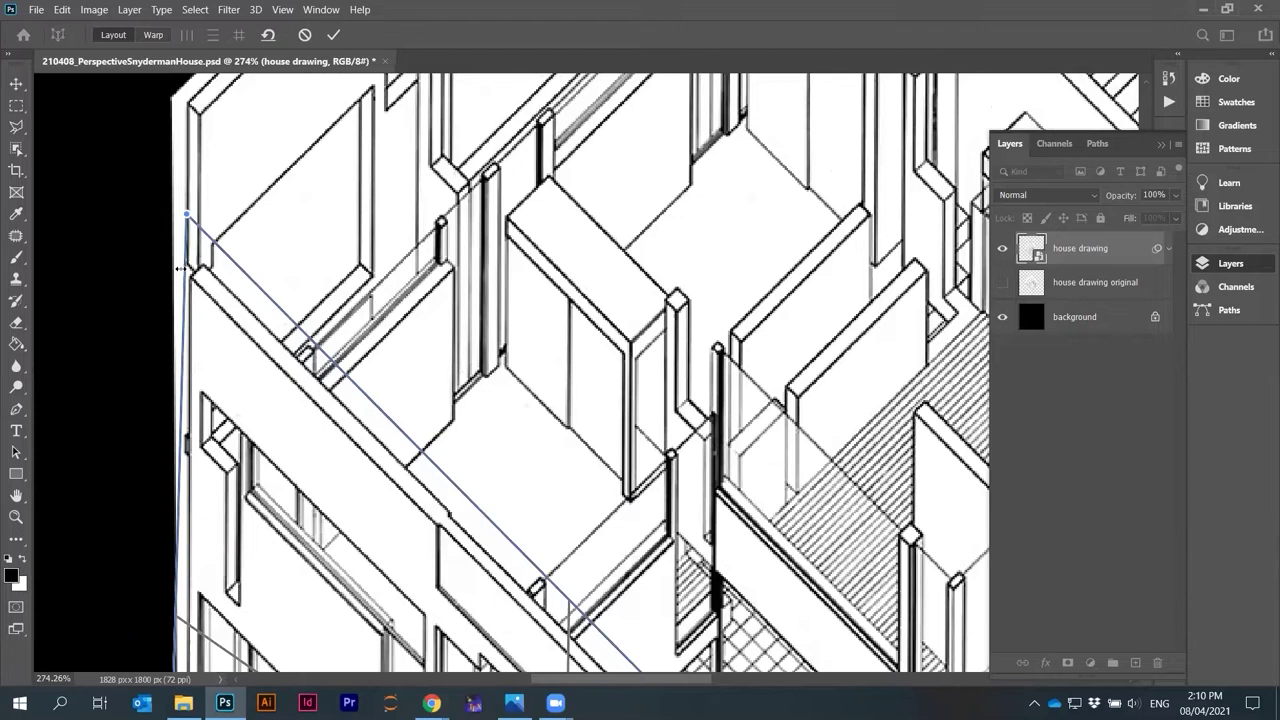
scroll(178, 594, "down", 4)
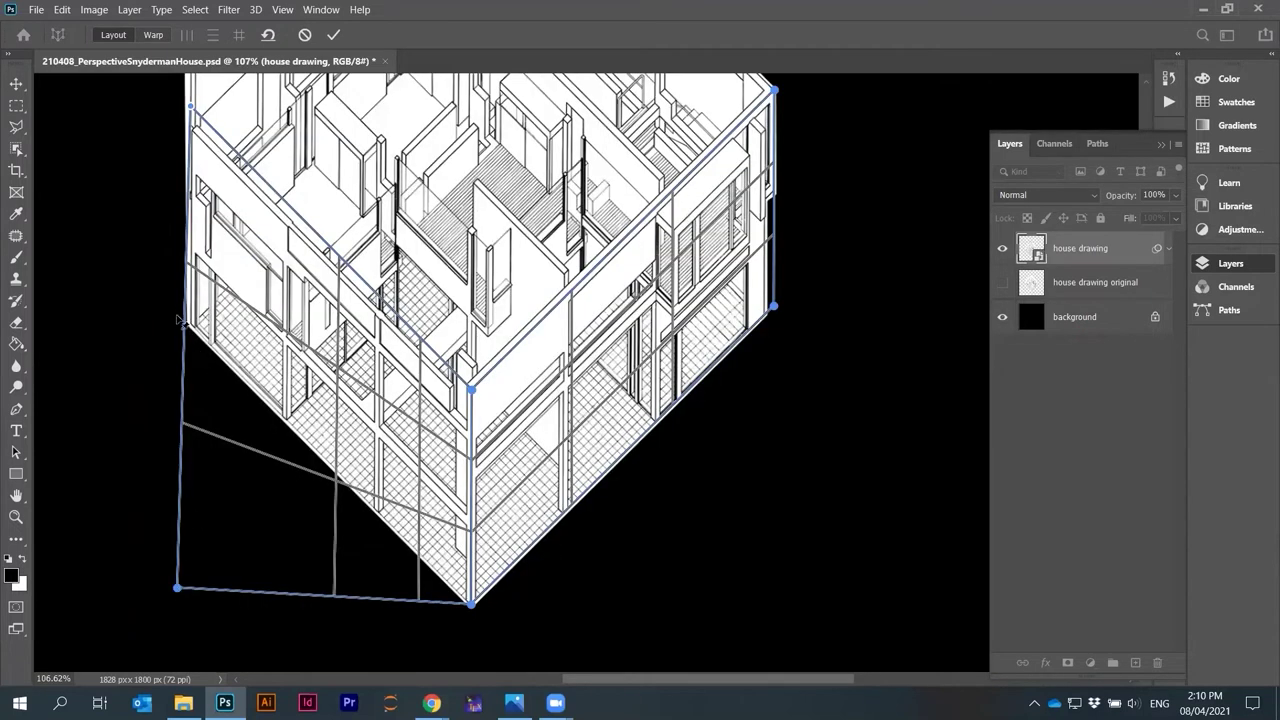
key("ctrl+z")
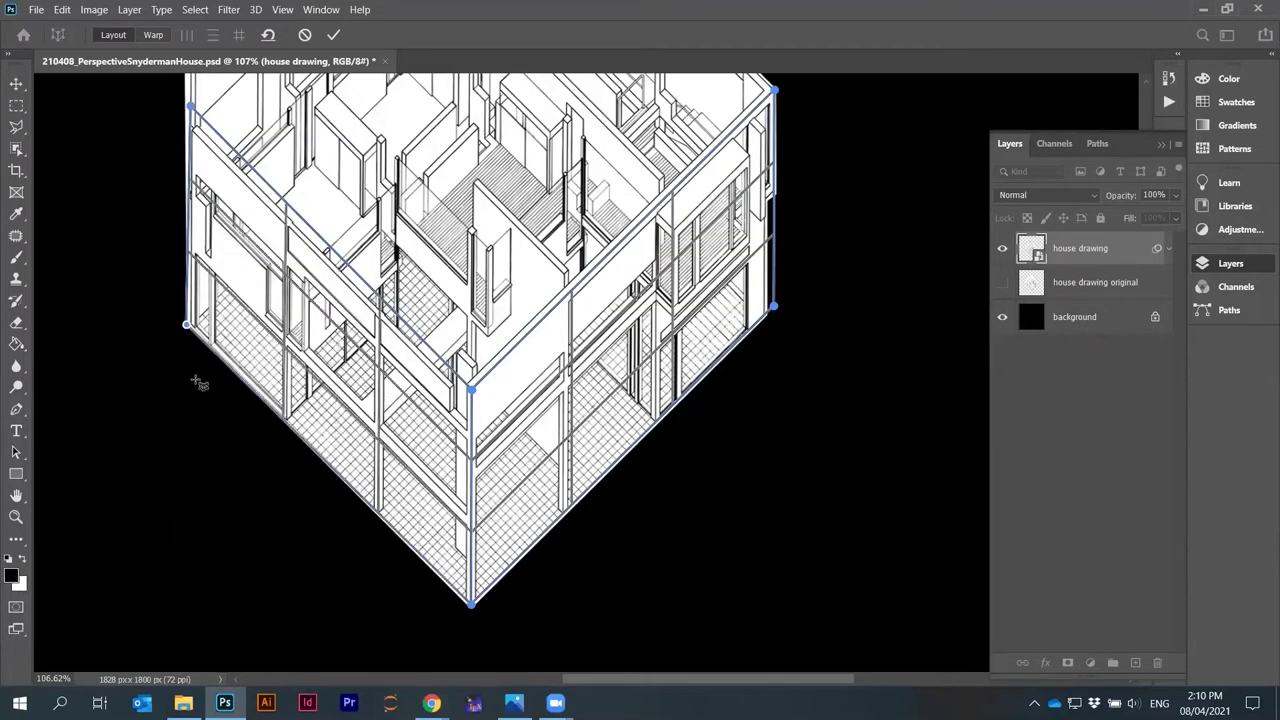
Fine-tune the left facade quad's upper outer pin so its outer edge follows the wall's vertical line
scroll(197, 381, "up", 3)
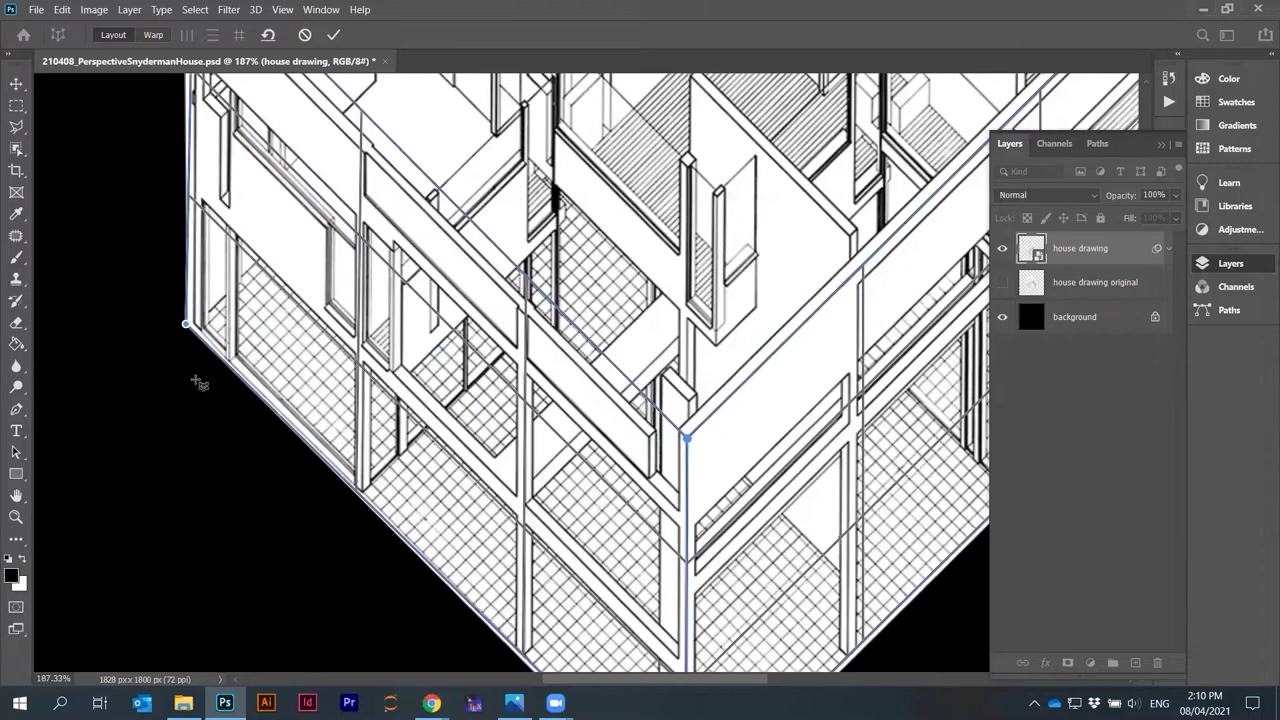
scroll(197, 381, "up", 3)
scroll(197, 381, "down", 5)
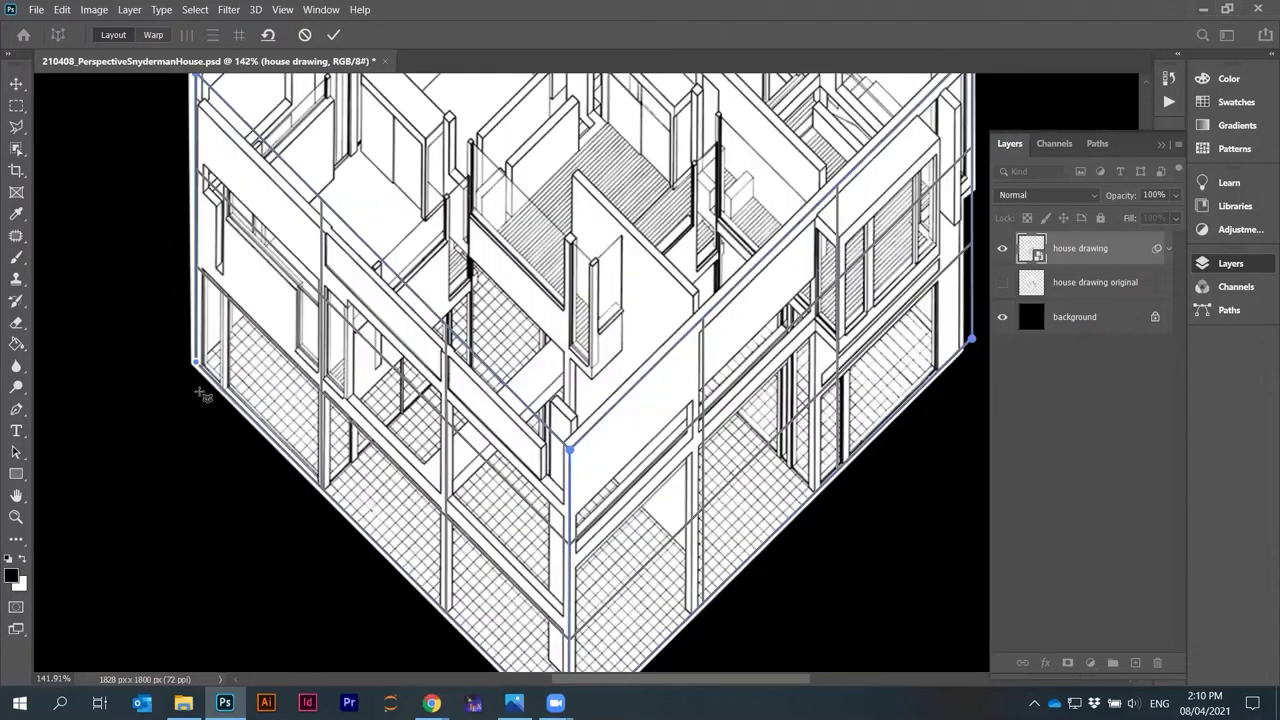
scroll(203, 397, "down", 1)
scroll(220, 200, "up", 3)
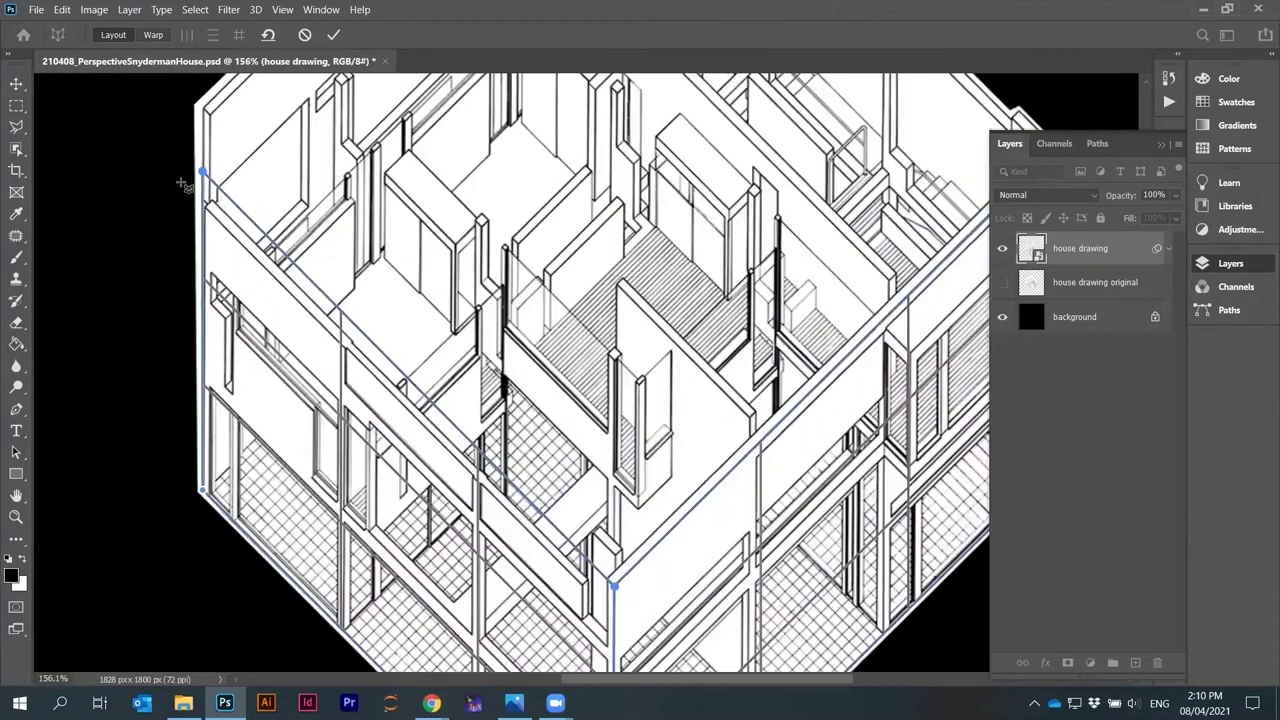
scroll(219, 172, "up", 3)
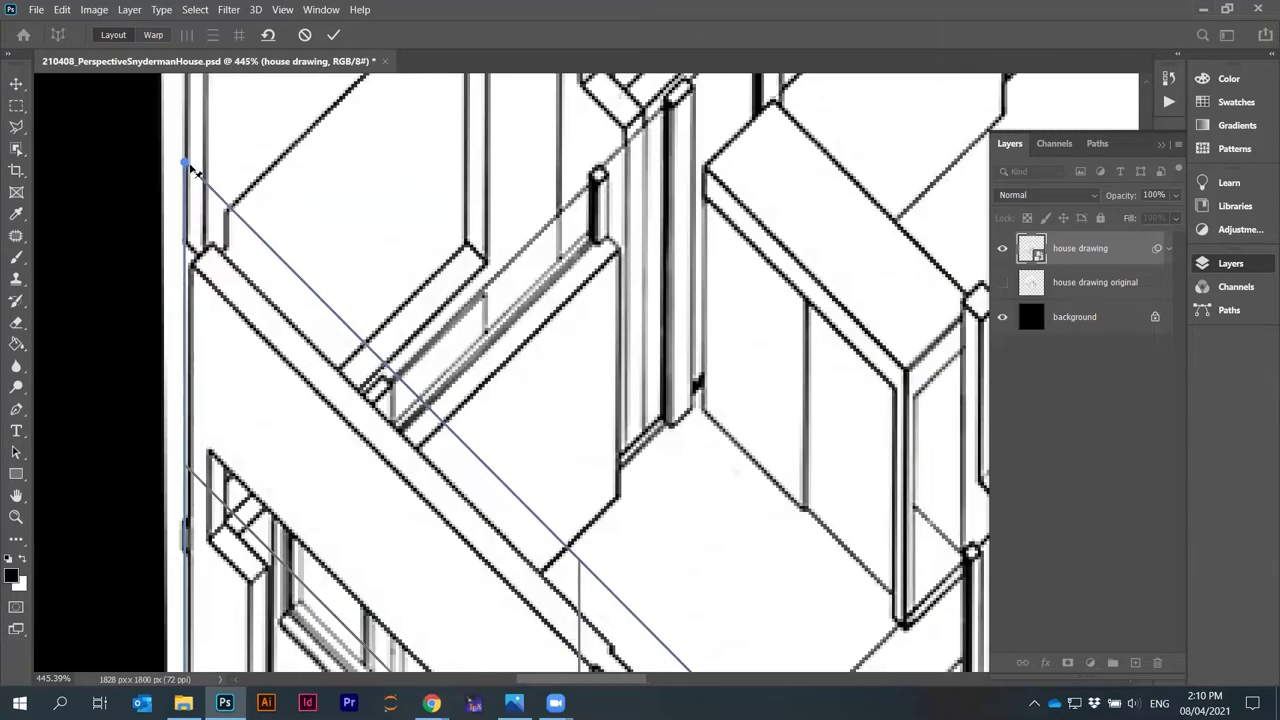
left_click_drag(190, 172, 188, 164)
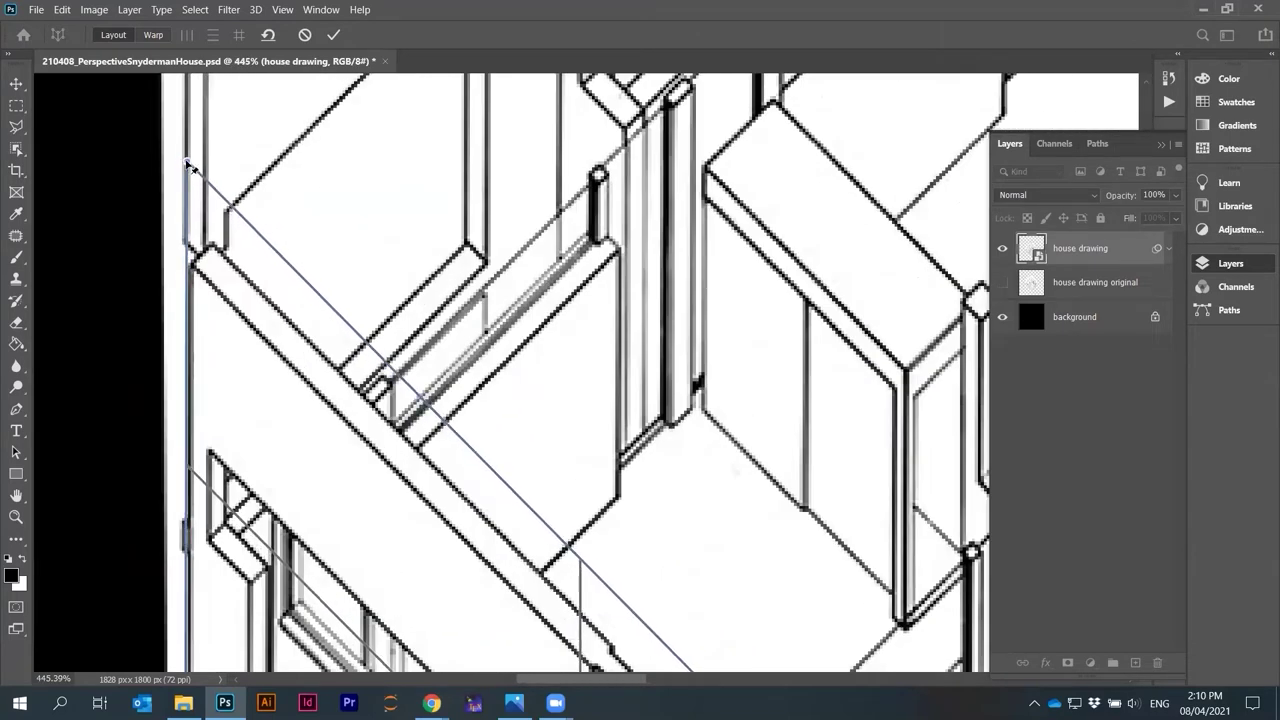
Add a third quad across the open top of the house, joined to the upper edges of both facade quads
scroll(190, 166, "down", 4)
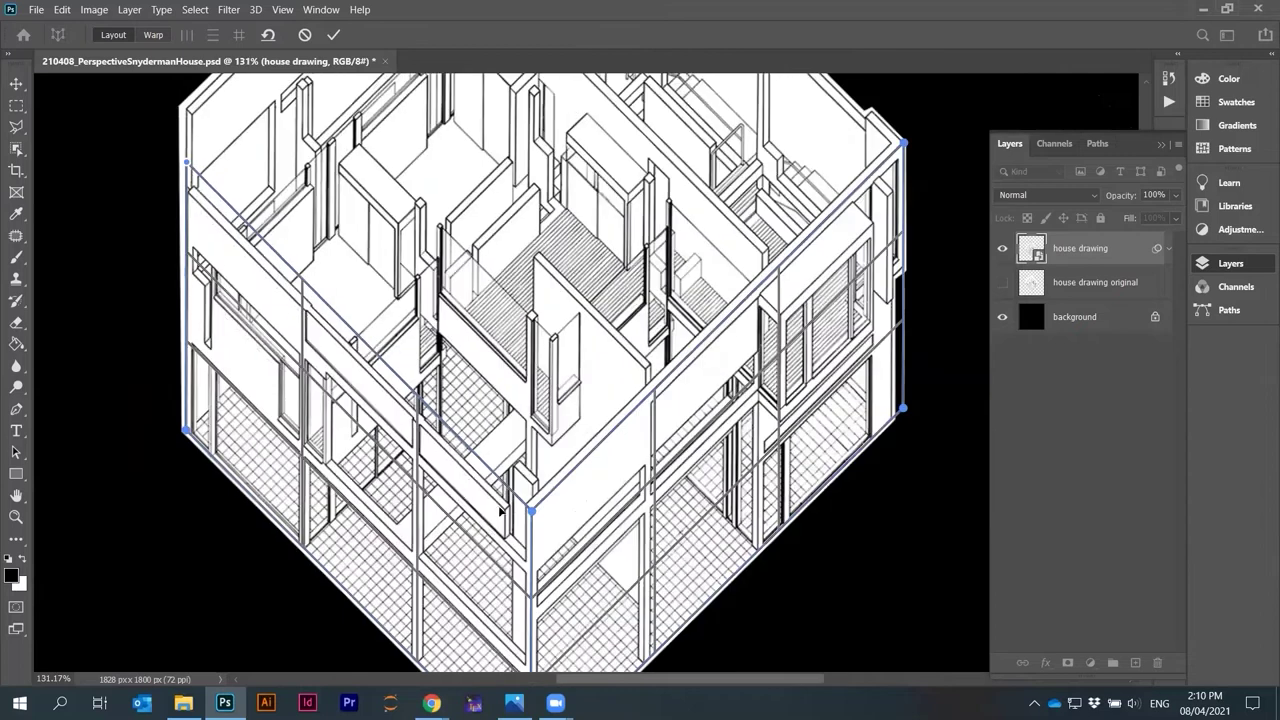
scroll(489, 504, "down", 2)
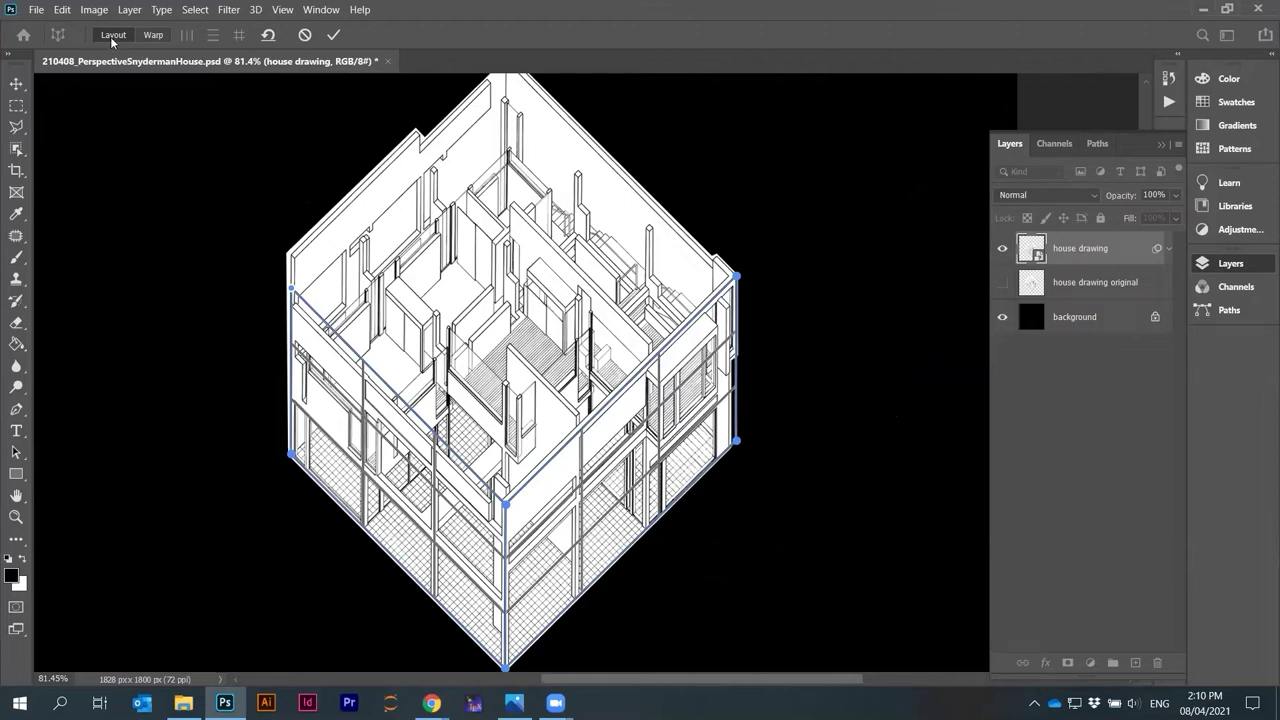
left_click_drag(380, 177, 740, 288)
left_click_drag(380, 177, 291, 288)
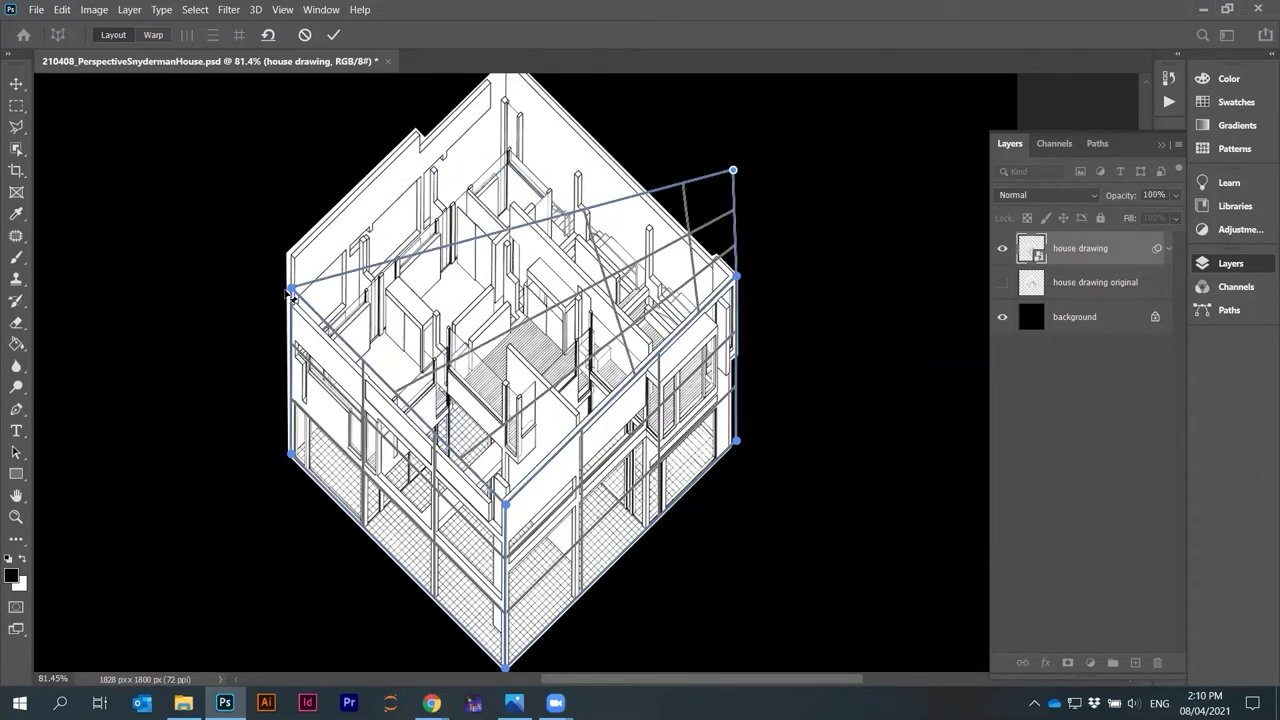
Move the top quad's free pin to the rear corner of the house, just below the apex of the back walls
scroll(291, 288, "up", 3)
scroll(733, 300, "down", 2)
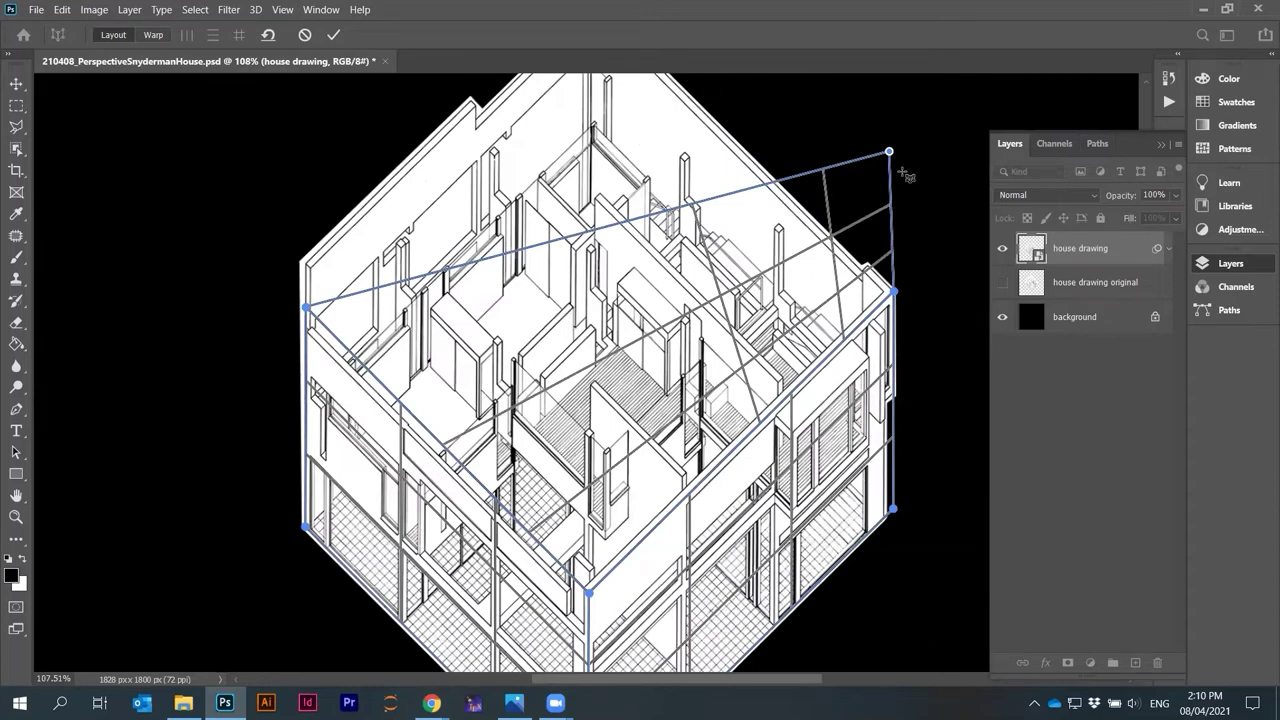
left_click_drag(889, 152, 572, 222)
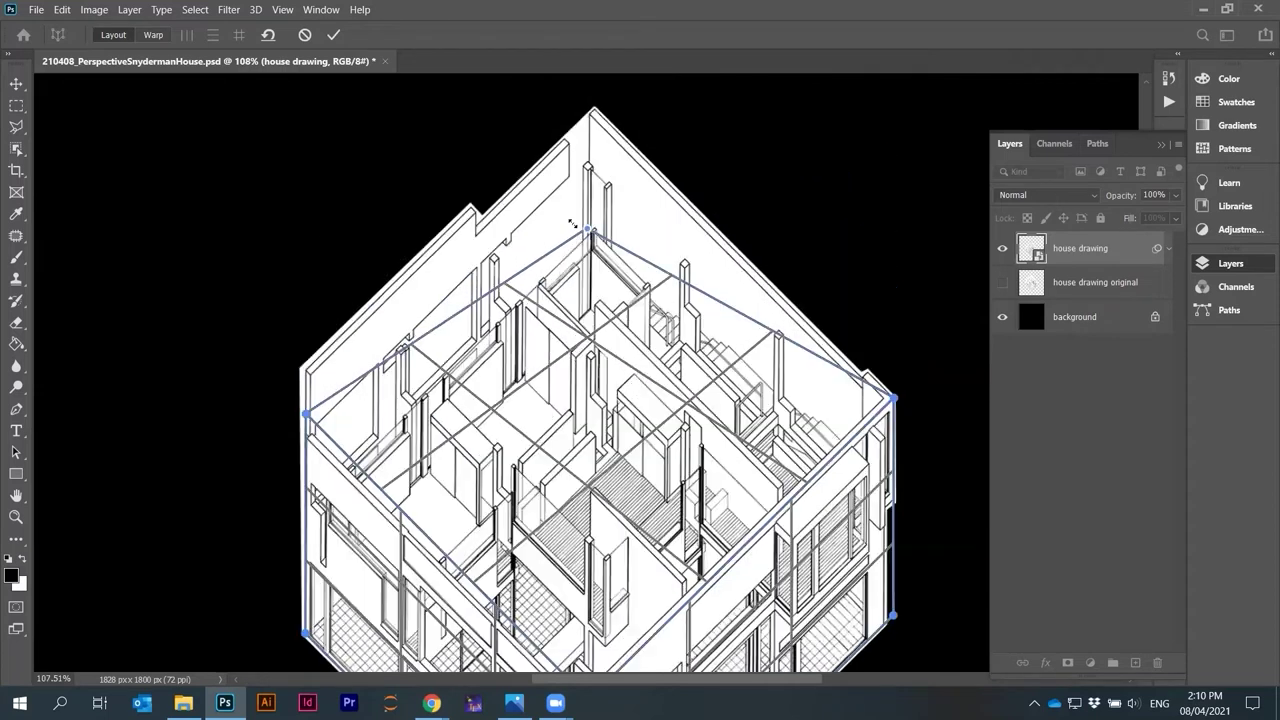
scroll(584, 238, "up", 3)
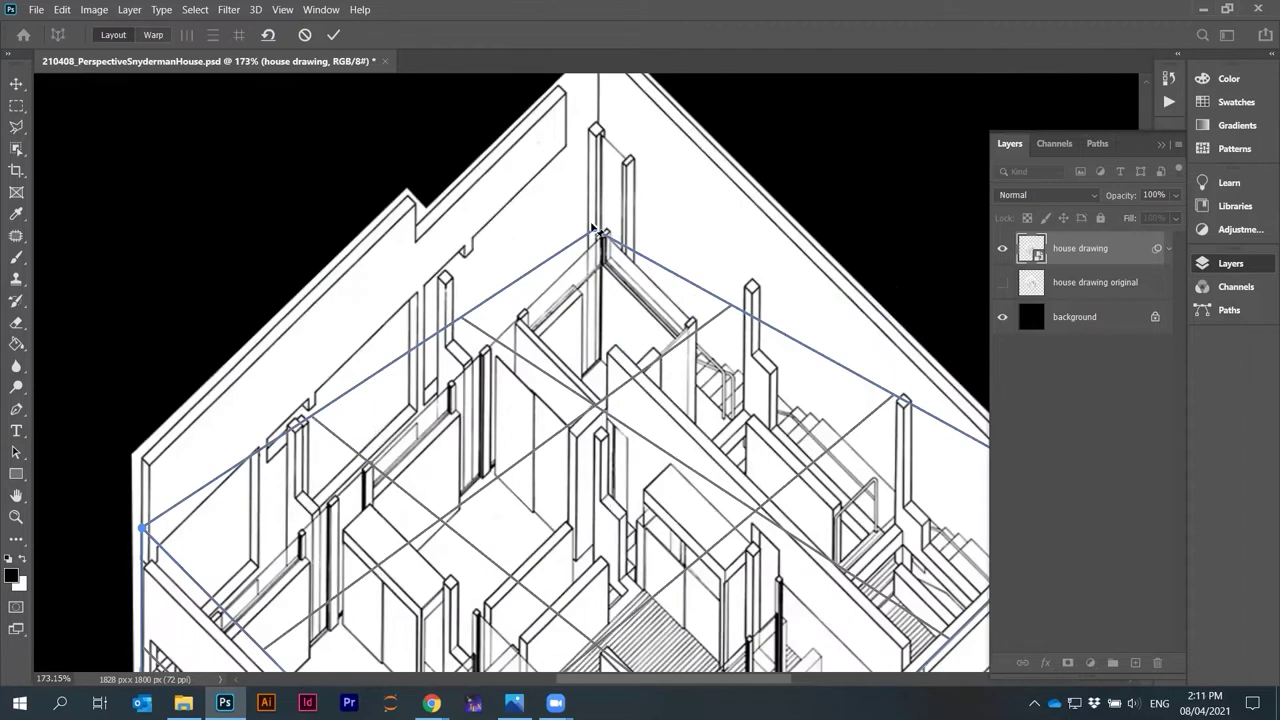
mouse_move(598, 220)
left_mouse_down()
mouse_move(603, 108)
mouse_move(608, 140)
mouse_move(593, 135)
left_mouse_up()
Examine how the top quad's rear pin and back edges line up with the rear walls
scroll(530, 112, "down", 4)
scroll(586, 90, "up", 5)
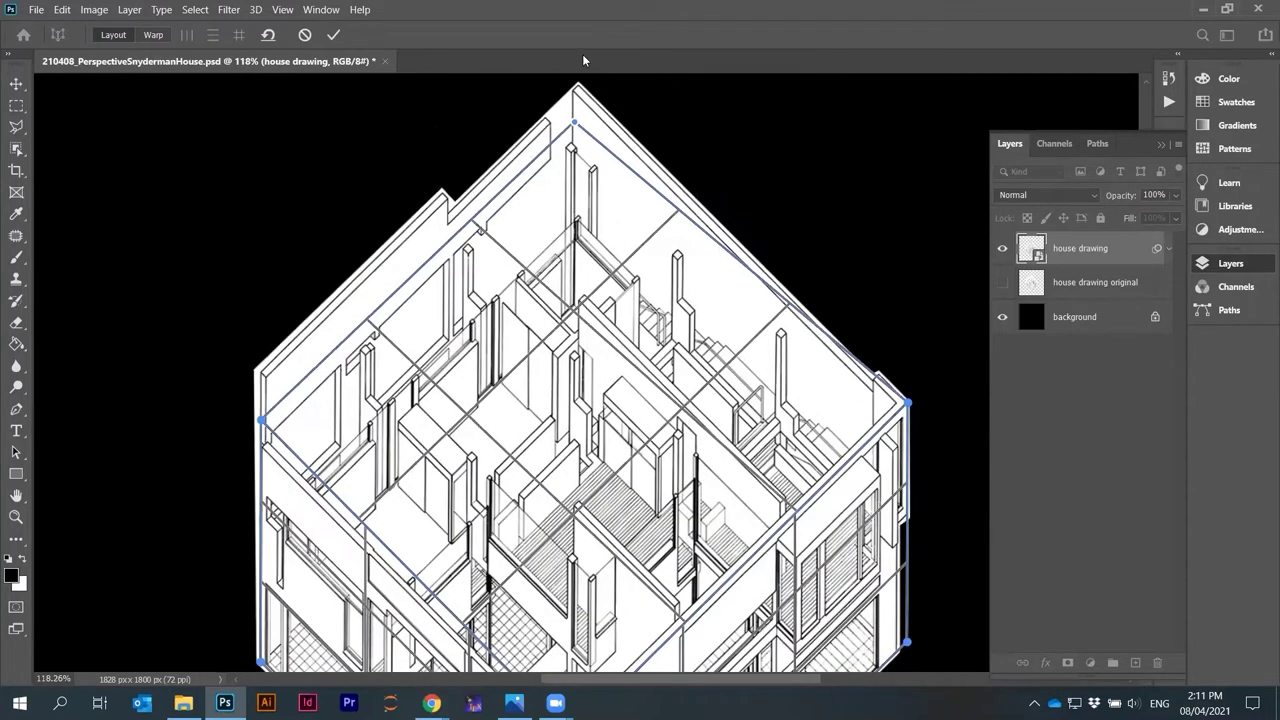
scroll(580, 160, "down", 5)
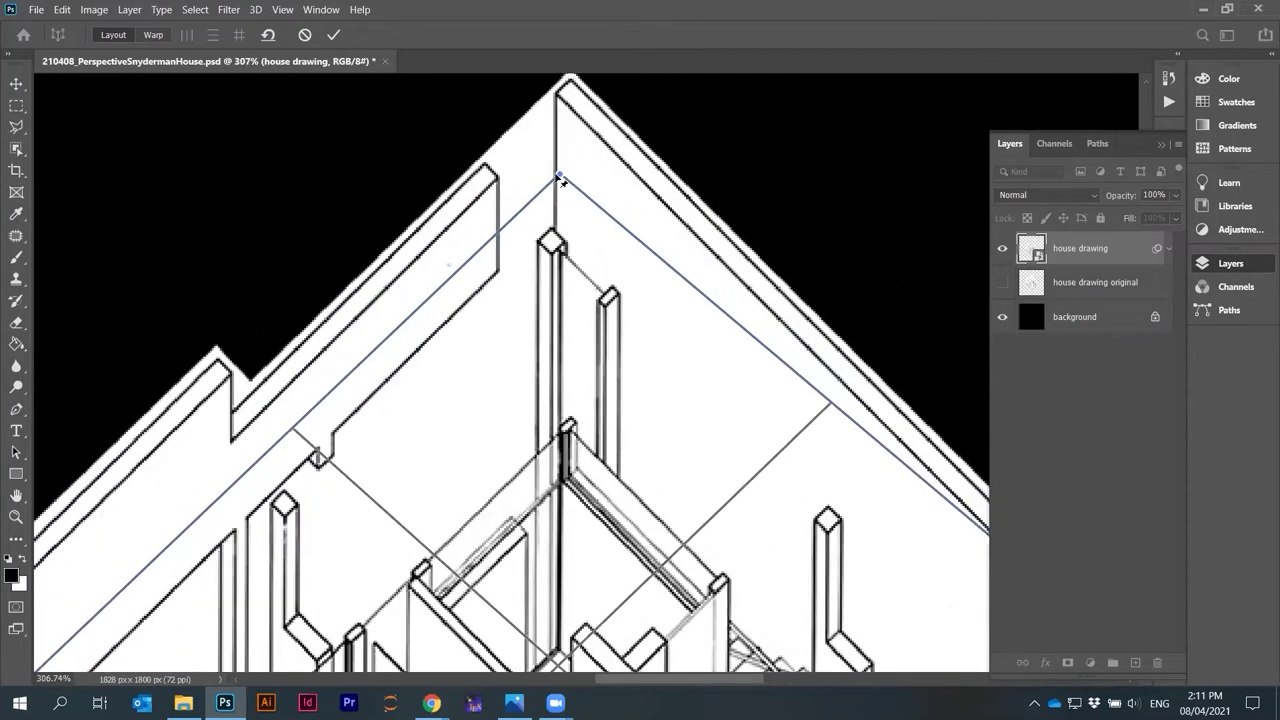
scroll(786, 478, "down", 1)
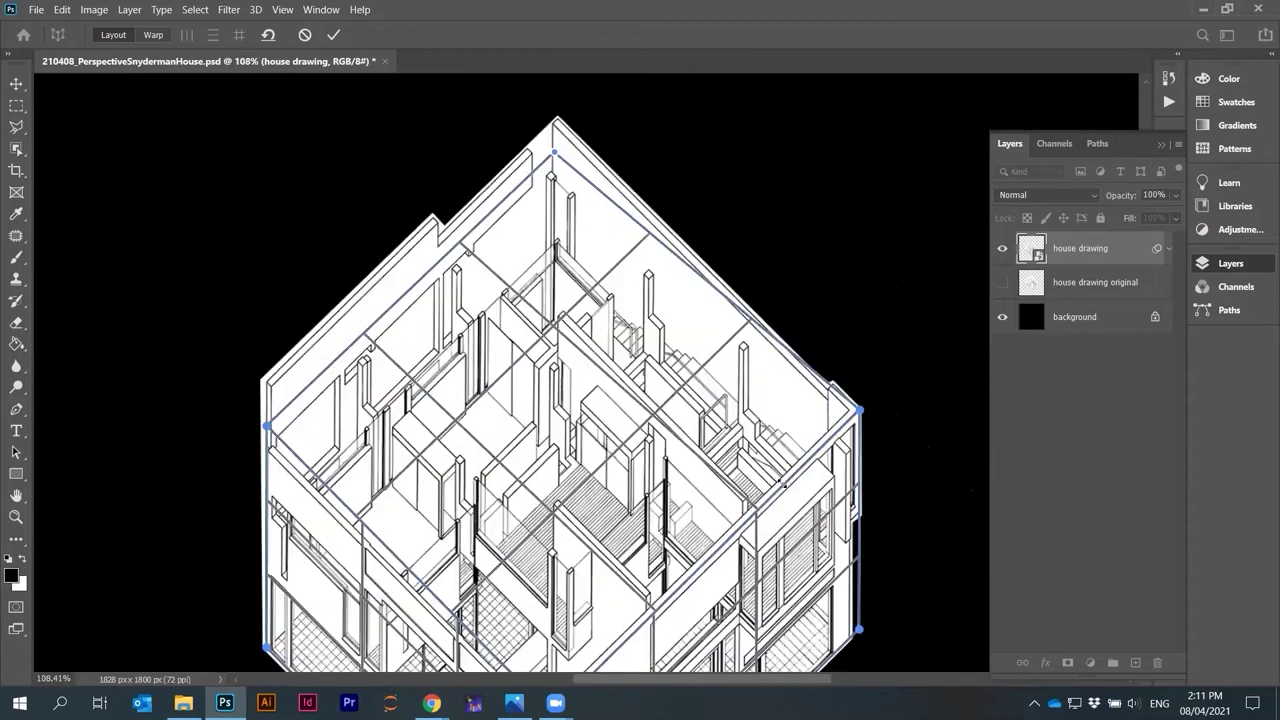
scroll(611, 149, "up", 3)
scroll(540, 152, "up", 1)
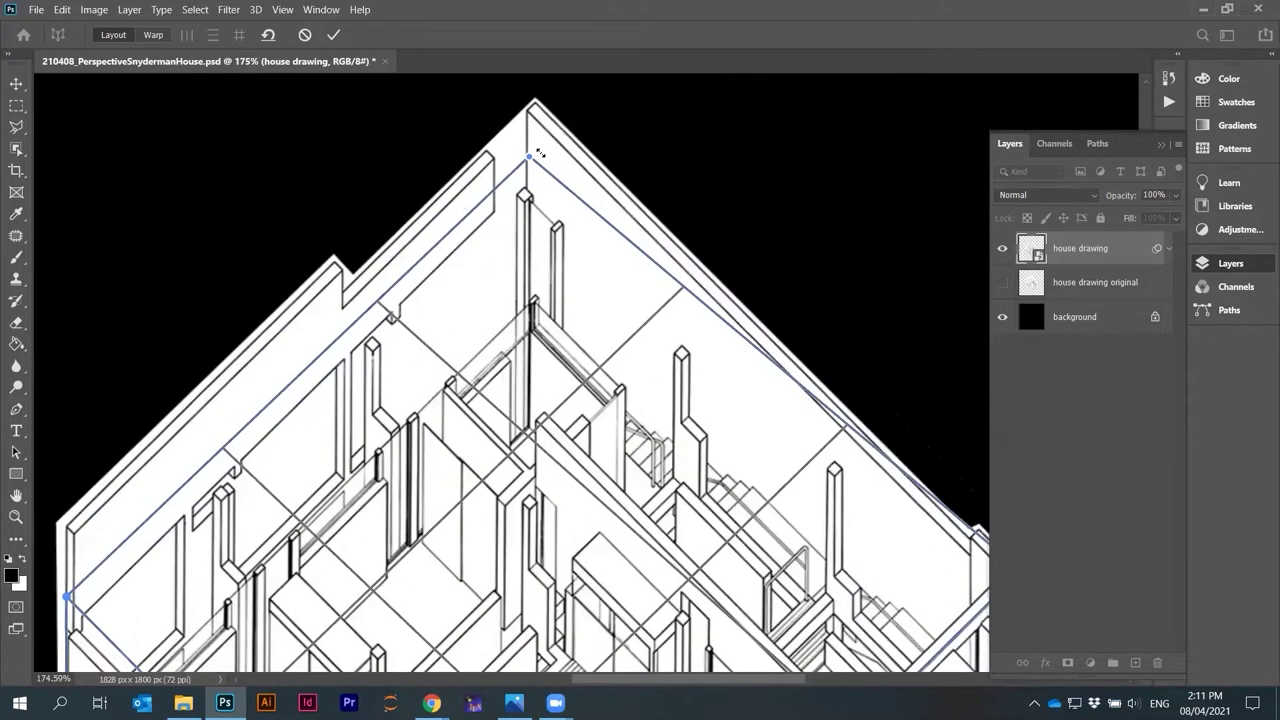
Try placing the top quad's rear pin on the outermost apex of the back walls and check its edges against the walls
scroll(531, 163, "down", 3)
left_click_drag(531, 160, 537, 104)
scroll(538, 106, "up", 4)
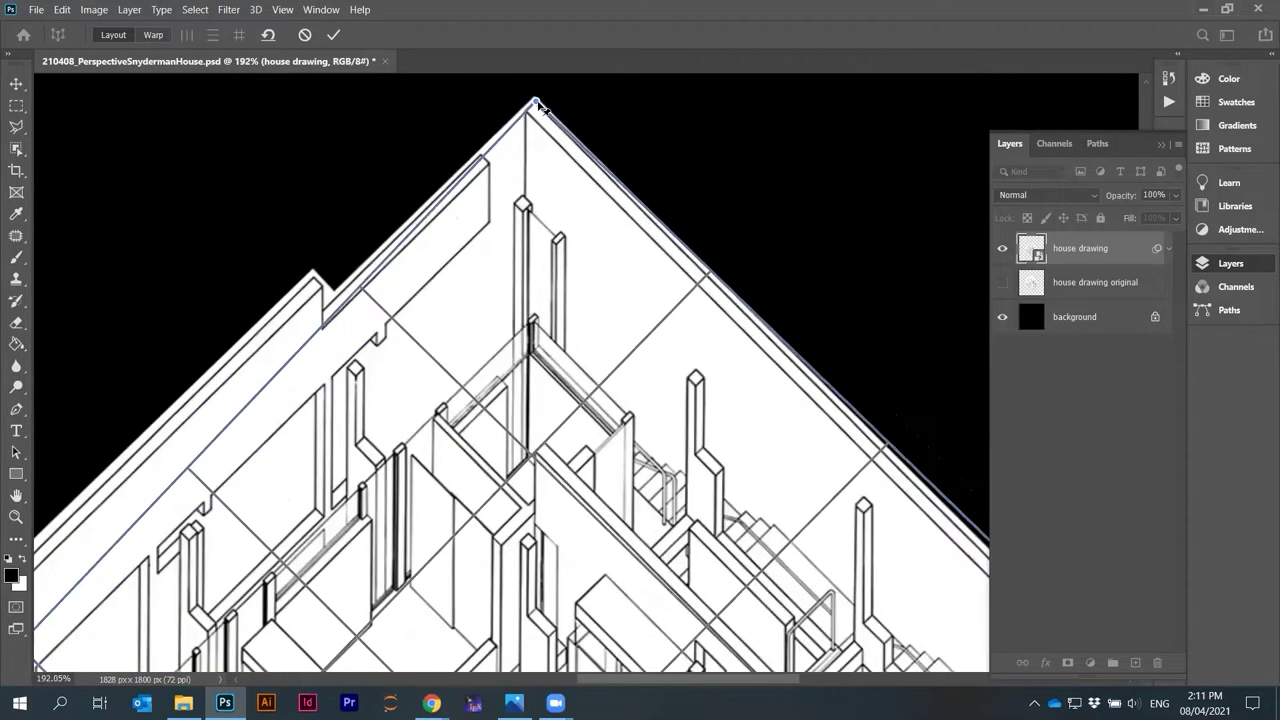
scroll(537, 104, "down", 5)
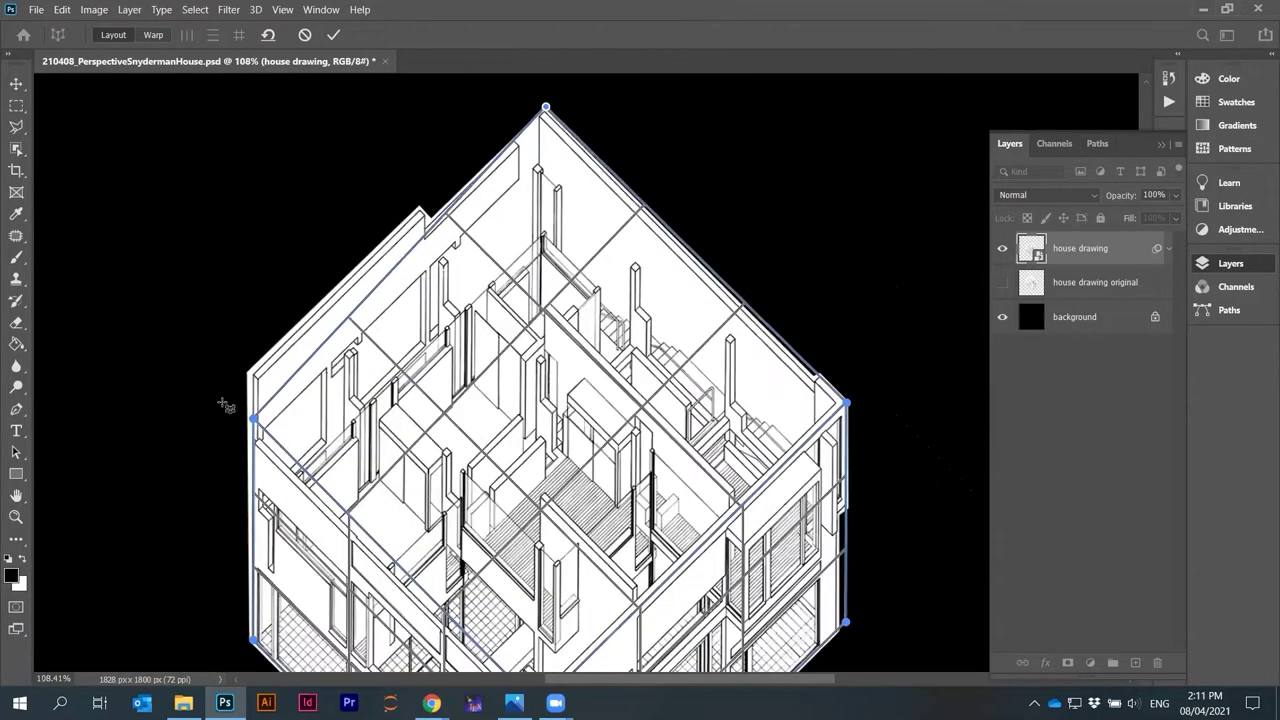
scroll(226, 406, "up", 4)
scroll(272, 432, "down", 4)
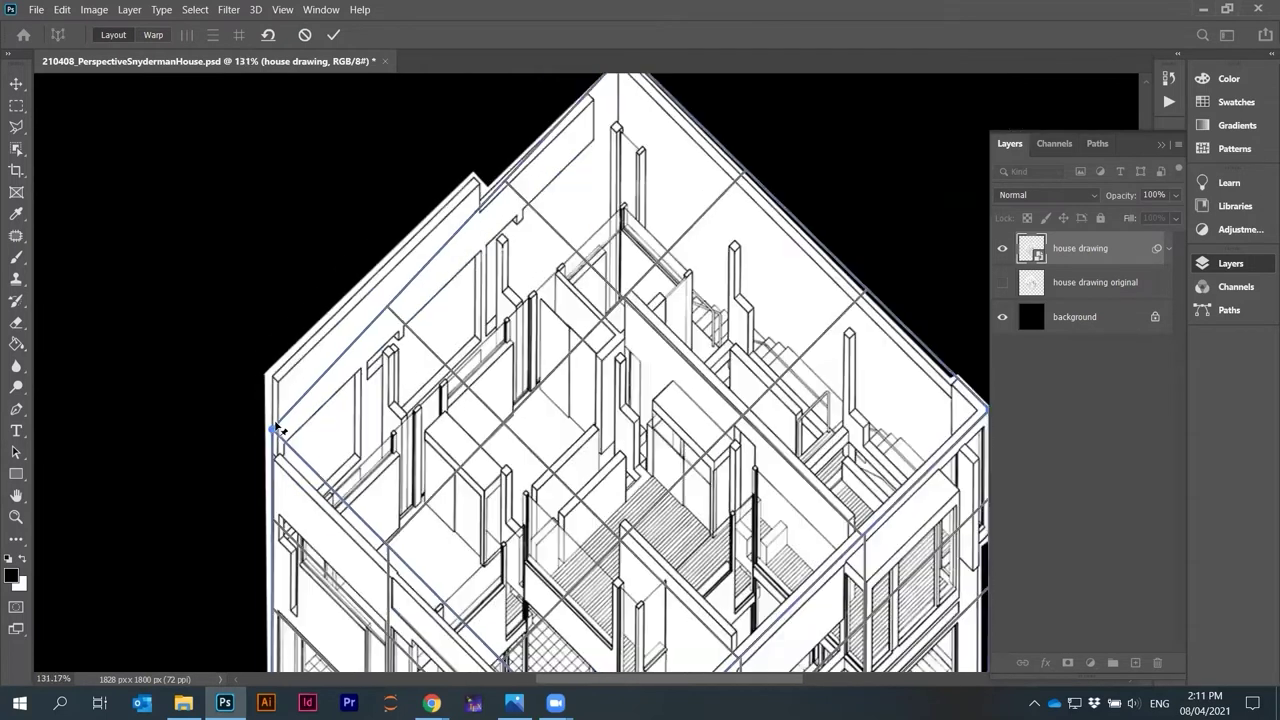
scroll(566, 112, "up", 4)
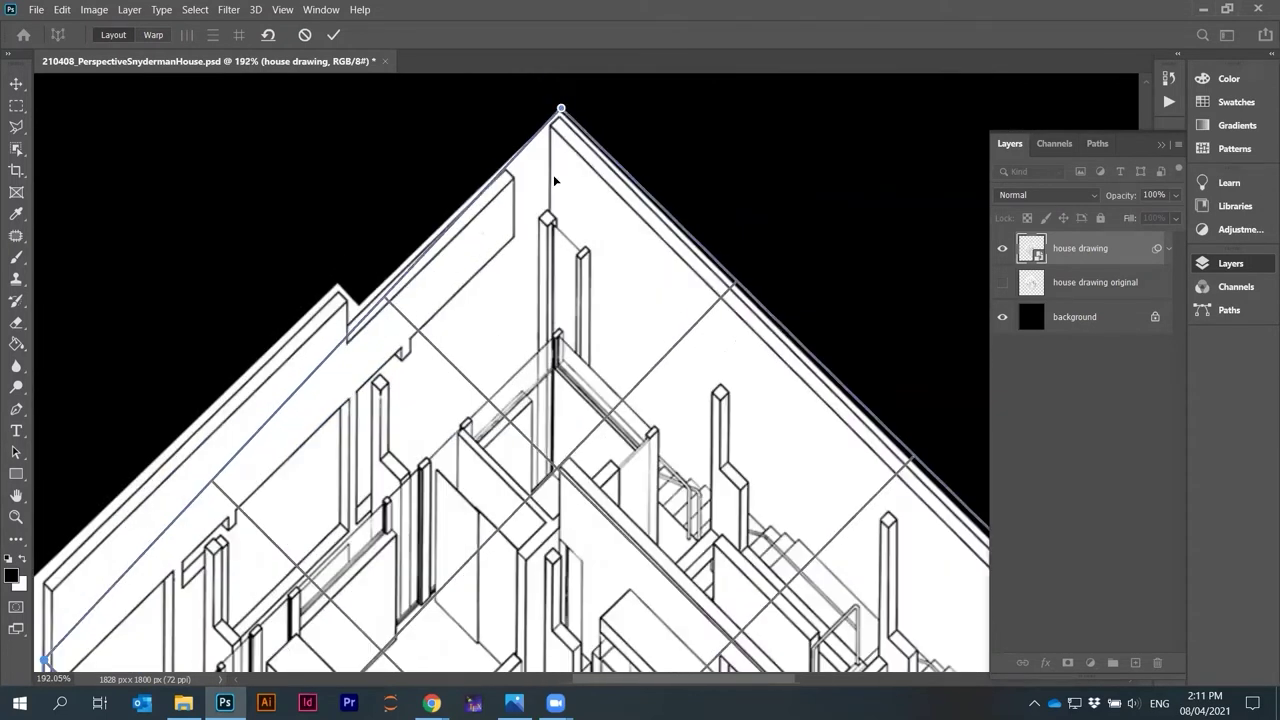
Lower the top quad's rear pin to just below the apex, close to the vertical line of the rear corner
left_click_drag(562, 108, 560, 166)
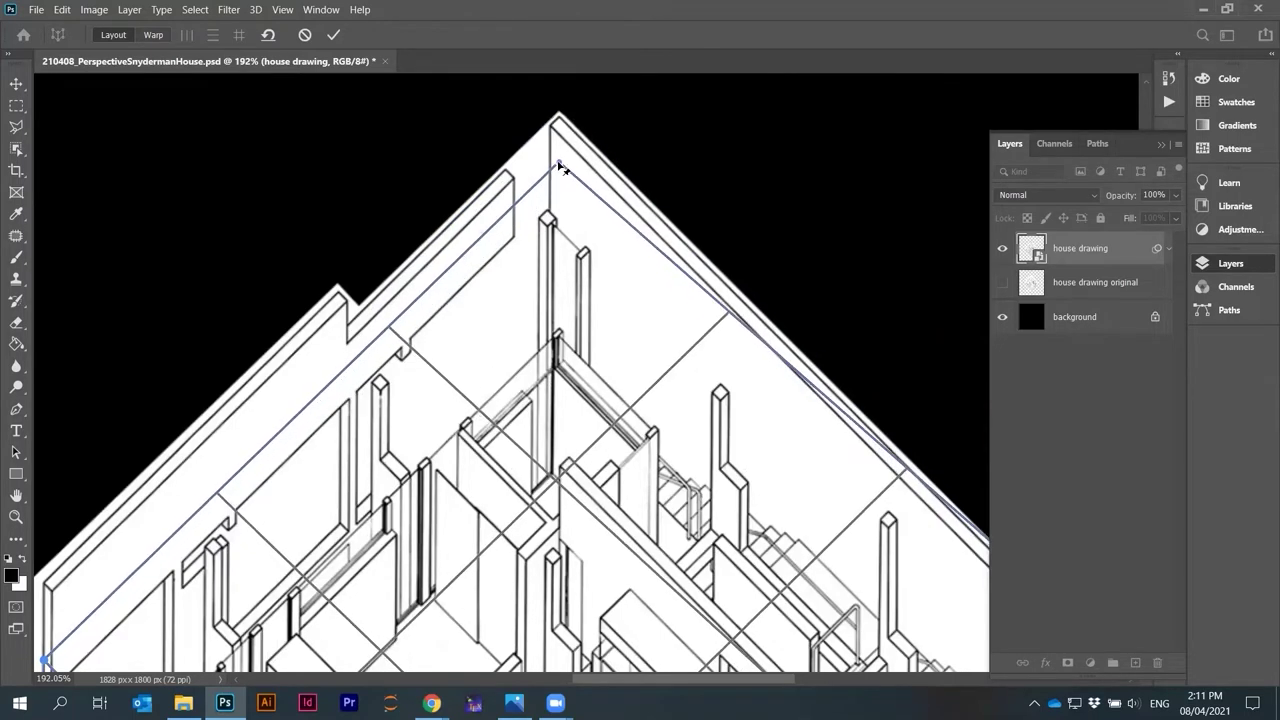
scroll(562, 168, "down", 4)
scroll(820, 360, "up", 5)
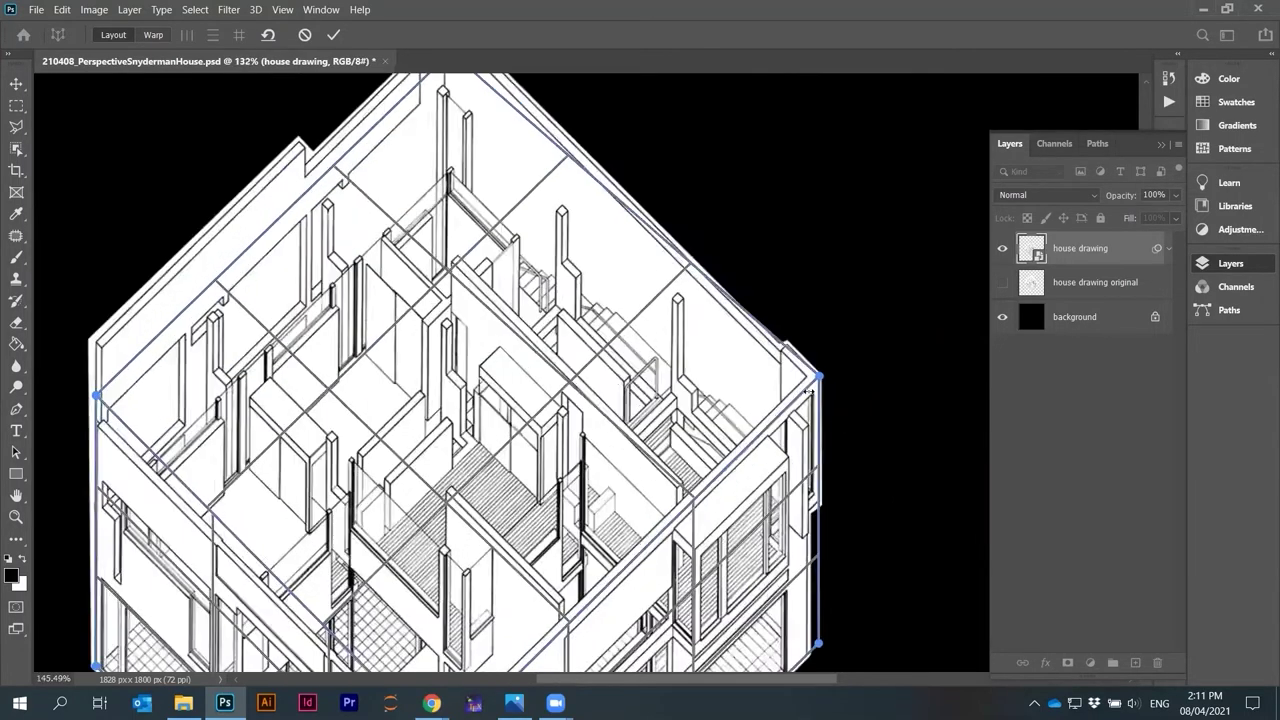
scroll(820, 362, "down", 5)
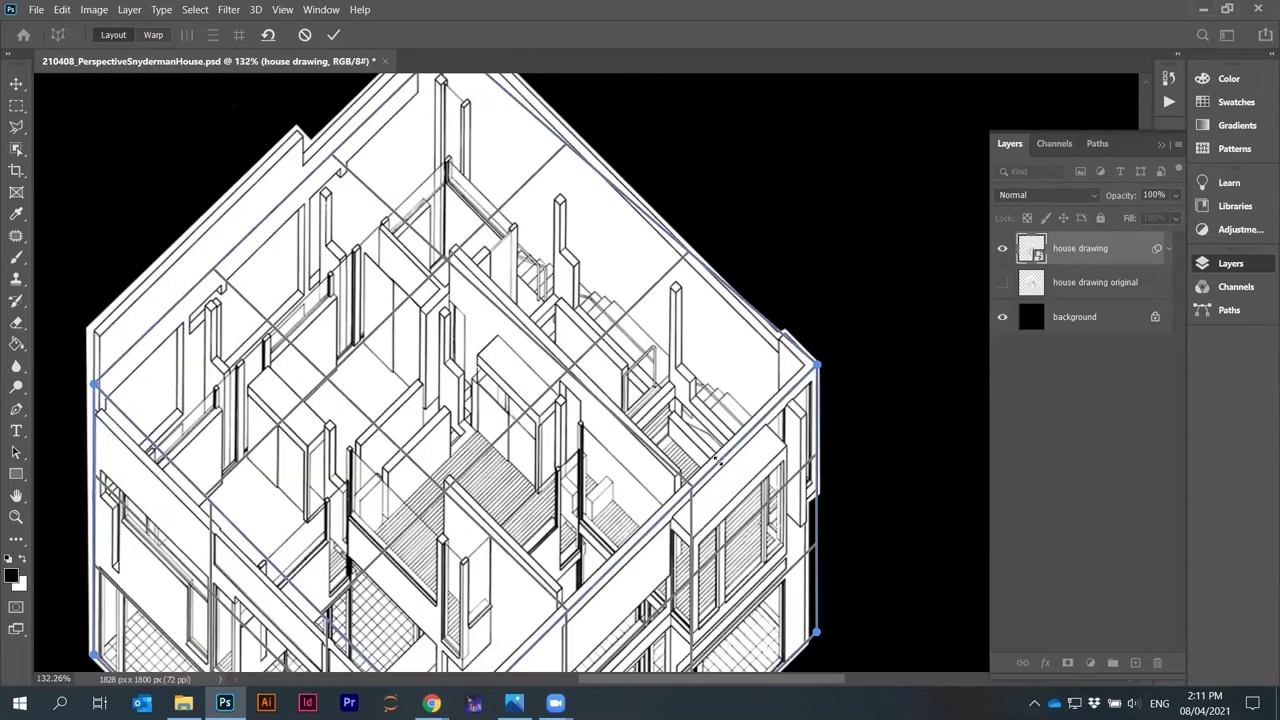
scroll(658, 298, "down", 2)
scroll(537, 601, "up", 1)
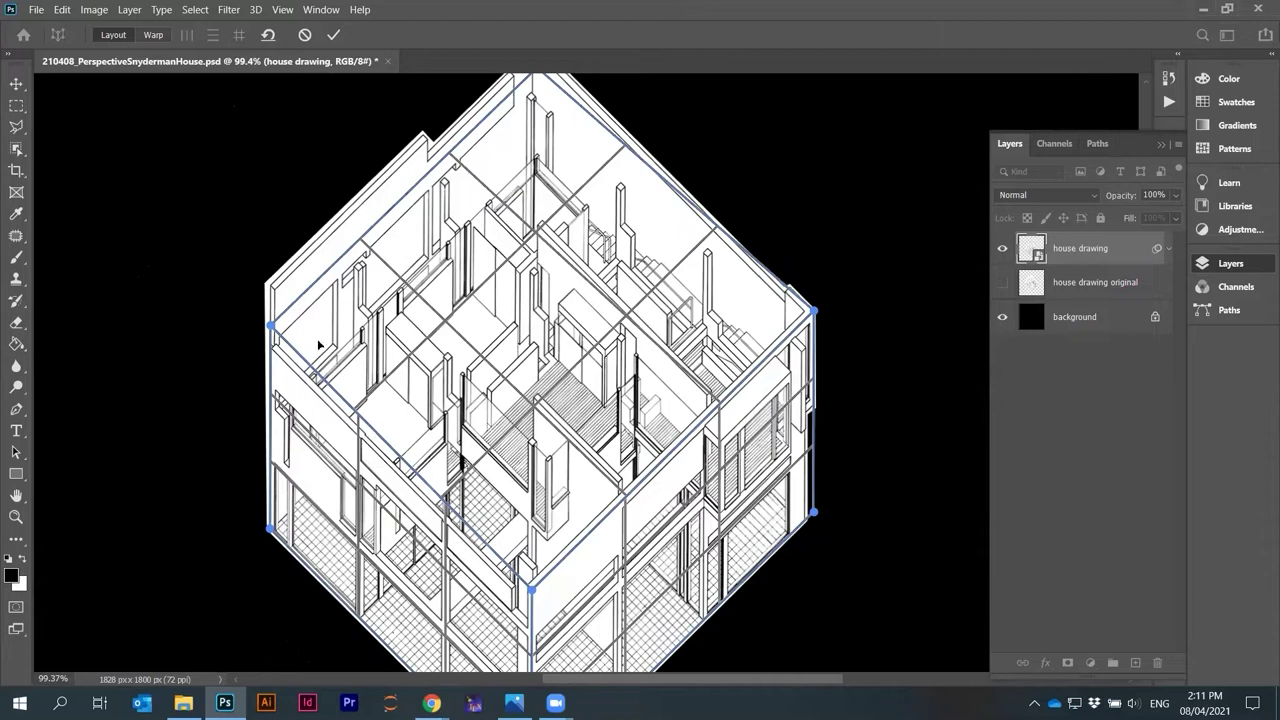
Try raising the left facade's upper outer pin to the back wall's top corner and the shared front pin above the facade corner
left_click_drag(277, 316, 276, 290)
scroll(276, 289, "up", 3)
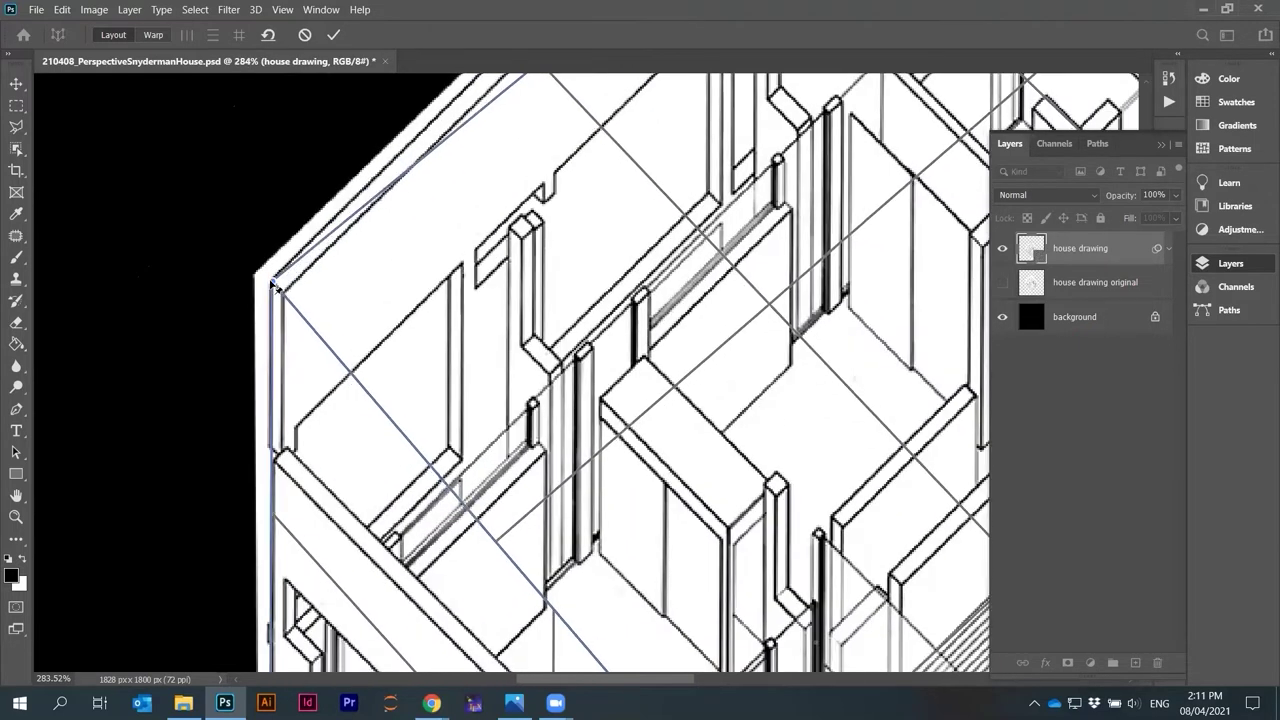
scroll(234, 223, "down", 3)
scroll(533, 528, "down", 1)
scroll(580, 612, "up", 4)
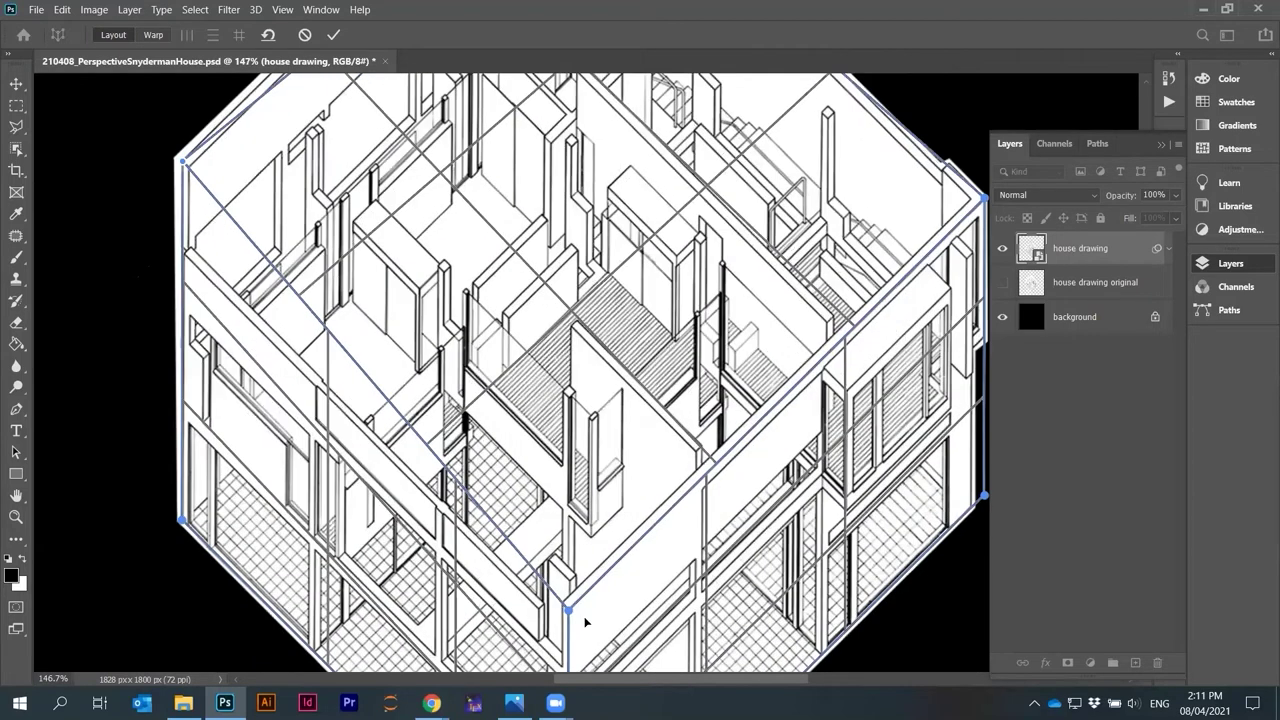
left_click_drag(570, 609, 566, 535)
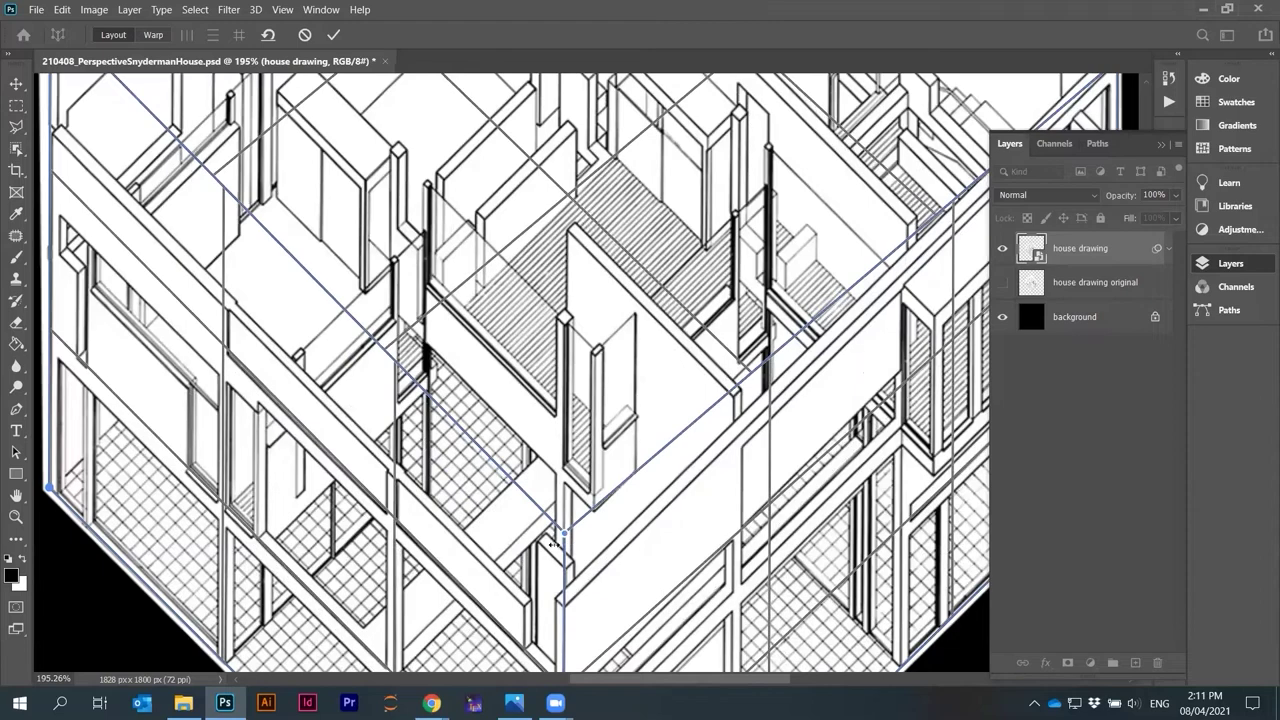
scroll(553, 545, "down", 3)
scroll(620, 420, "up", 1)
scroll(665, 430, "down", 1)
scroll(590, 490, "up", 3)
Return the shared front pin to the facades' upper corner and lower the left facade's upper outer pin to the facade's top edge
left_click_drag(529, 535, 525, 597)
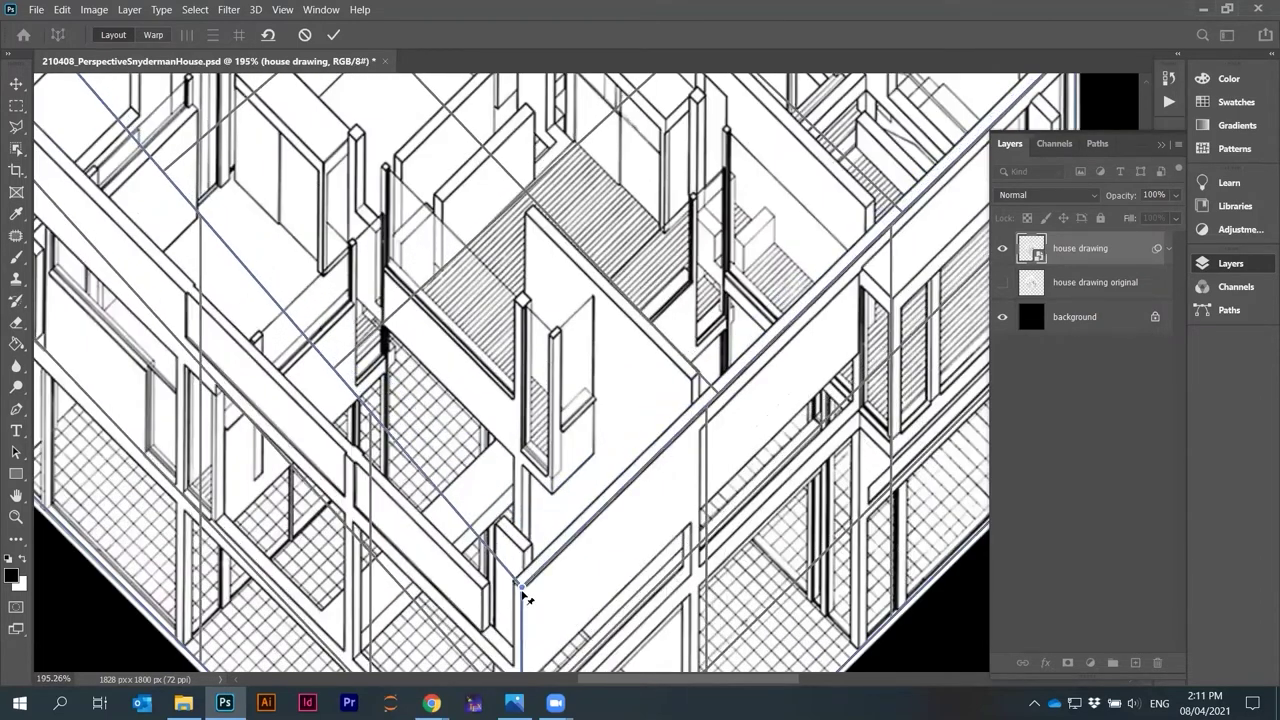
scroll(266, 277, "down", 4)
scroll(320, 278, "up", 4)
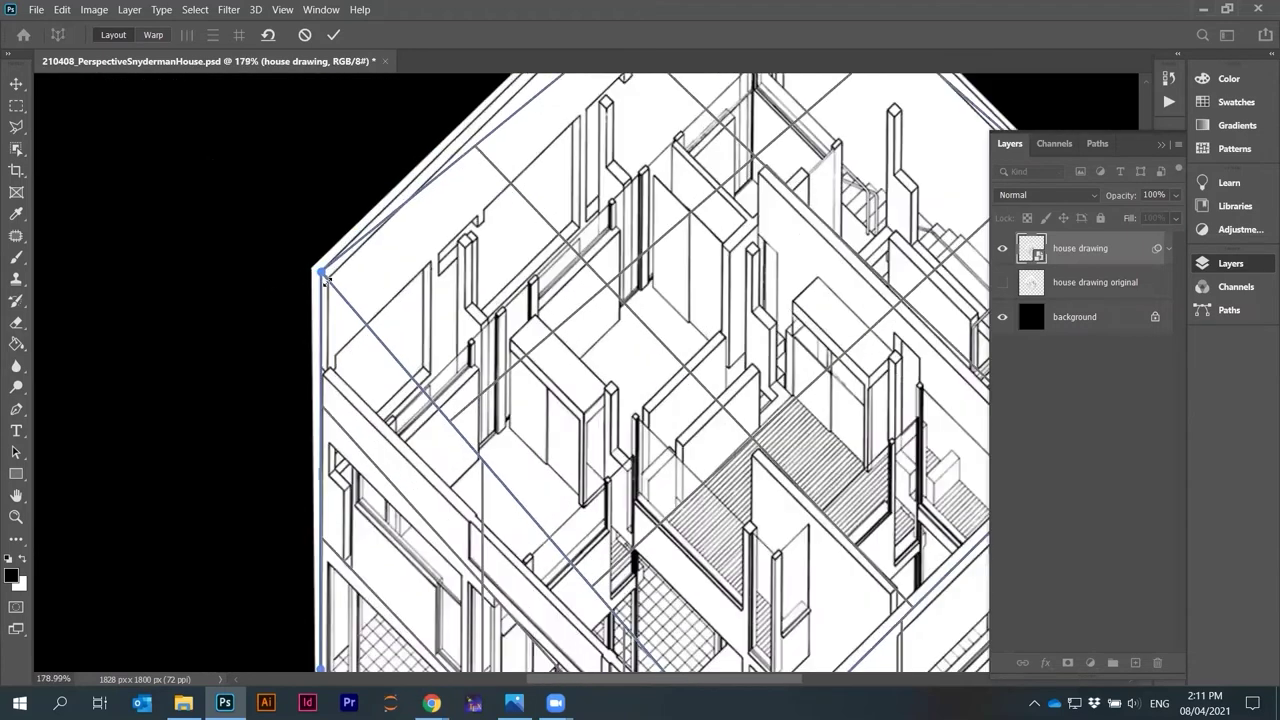
scroll(322, 278, "up", 1)
left_click_drag(321, 277, 319, 368)
scroll(309, 365, "down", 3)
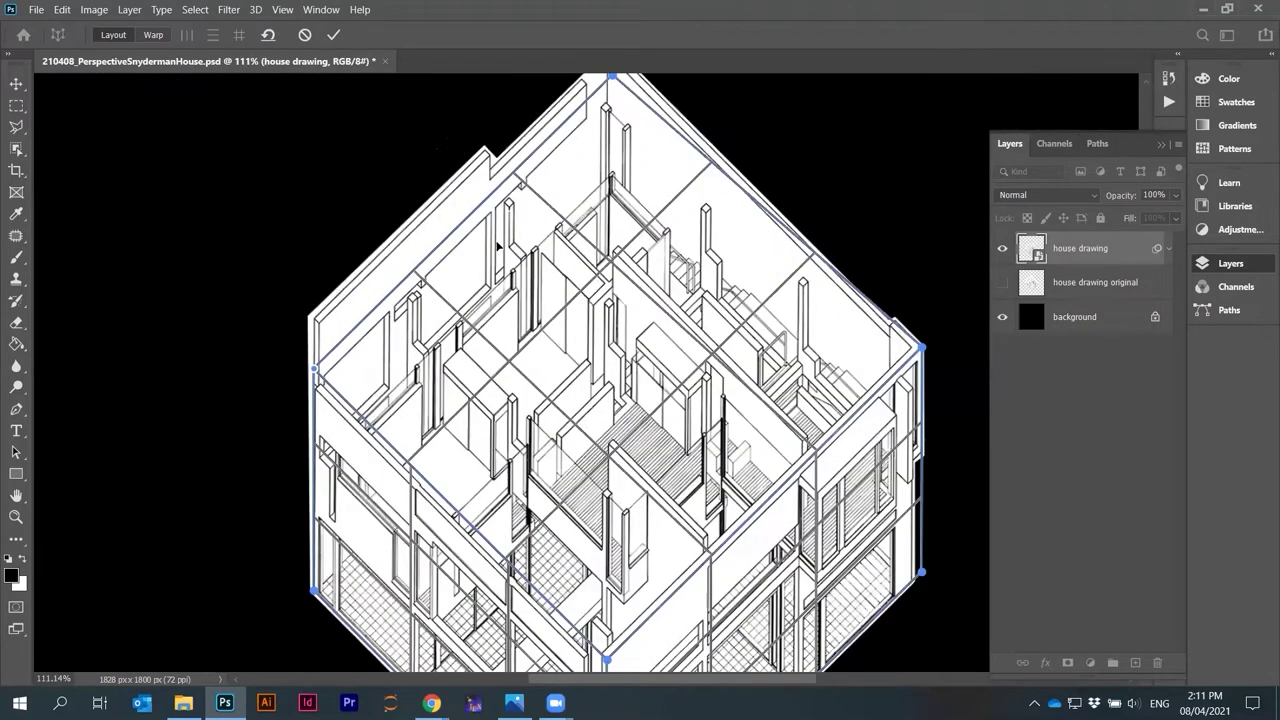
Fine-tune the top quad's rear pin slightly right of the rear corner line so its back edges run parallel to the front ones
scroll(608, 95, "up", 3)
mouse_move(582, 107)
left_mouse_down()
mouse_move(575, 150)
mouse_move(578, 123)
left_mouse_up()
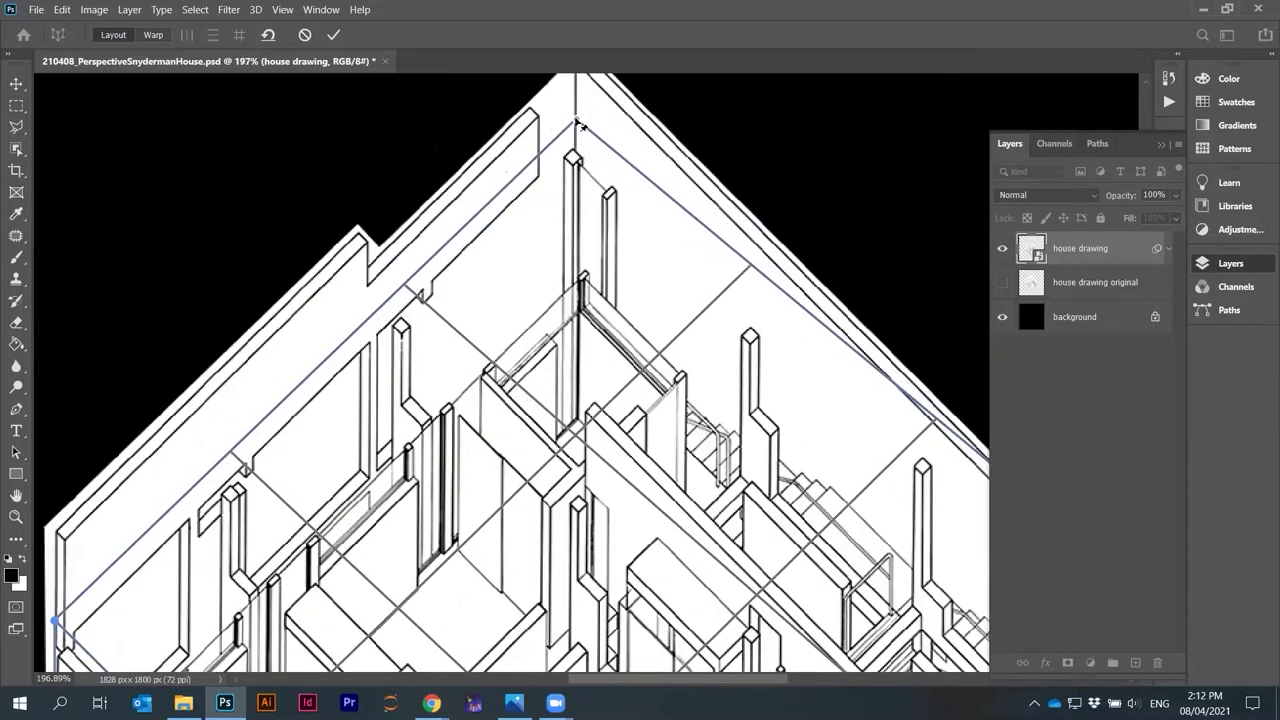
scroll(557, 122, "down", 3)
scroll(940, 428, "up", 4)
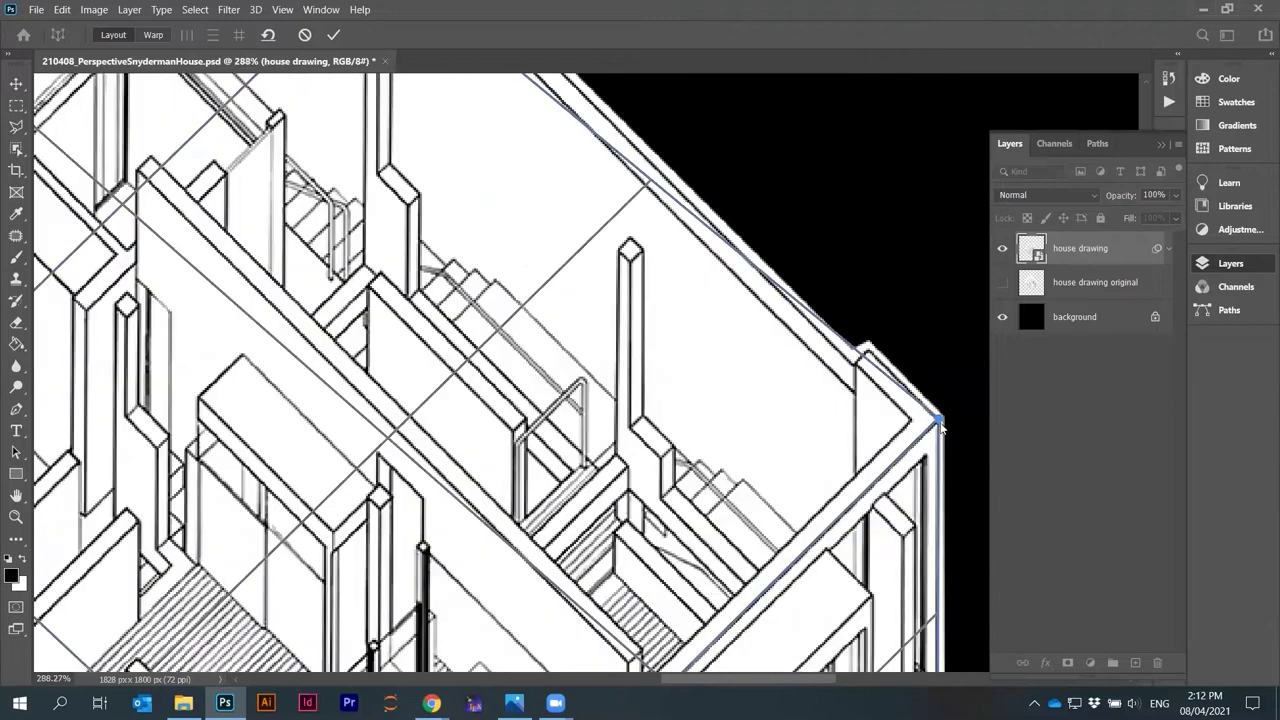
scroll(940, 428, "down", 5)
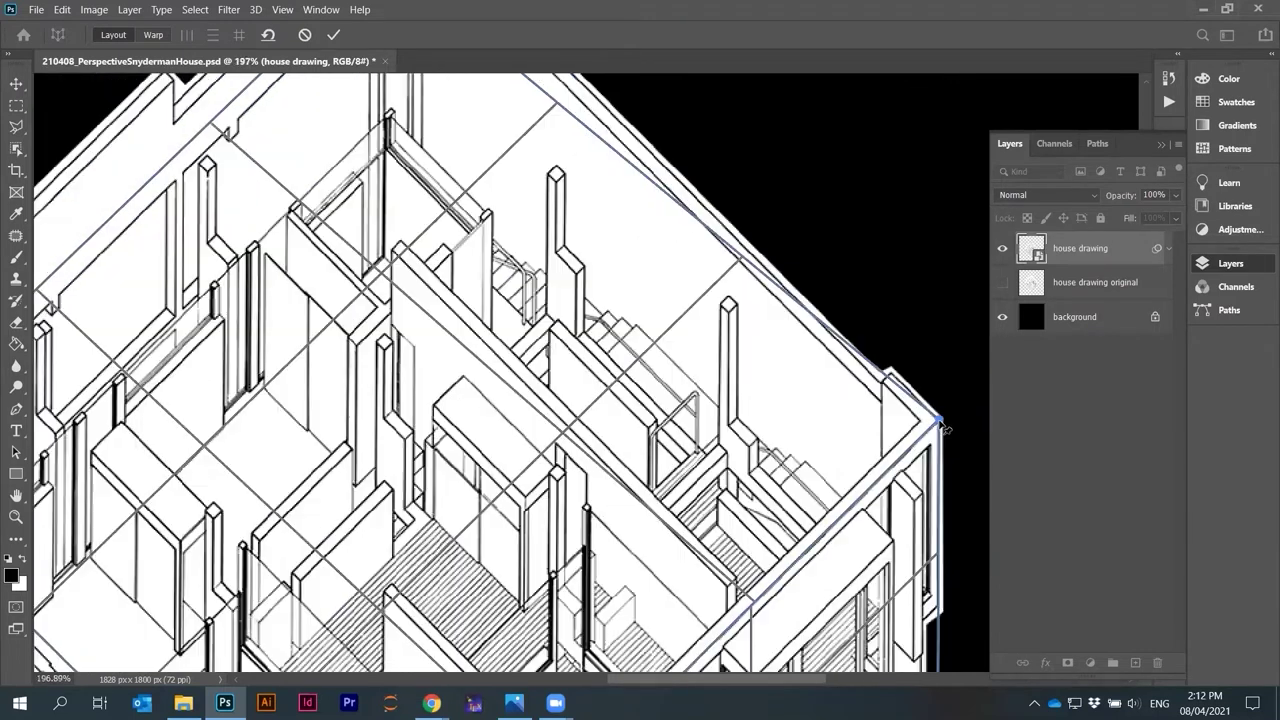
scroll(575, 165, "up", 3)
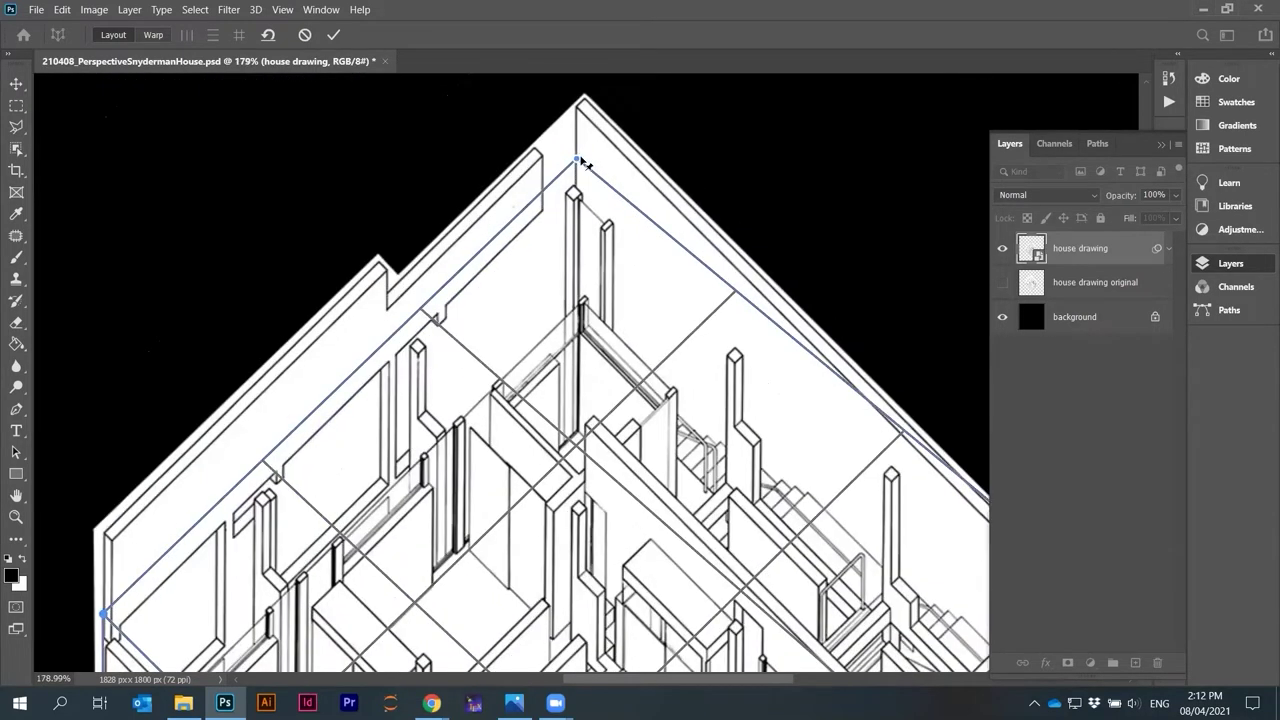
left_click_drag(578, 161, 597, 154)
scroll(597, 155, "down", 3)
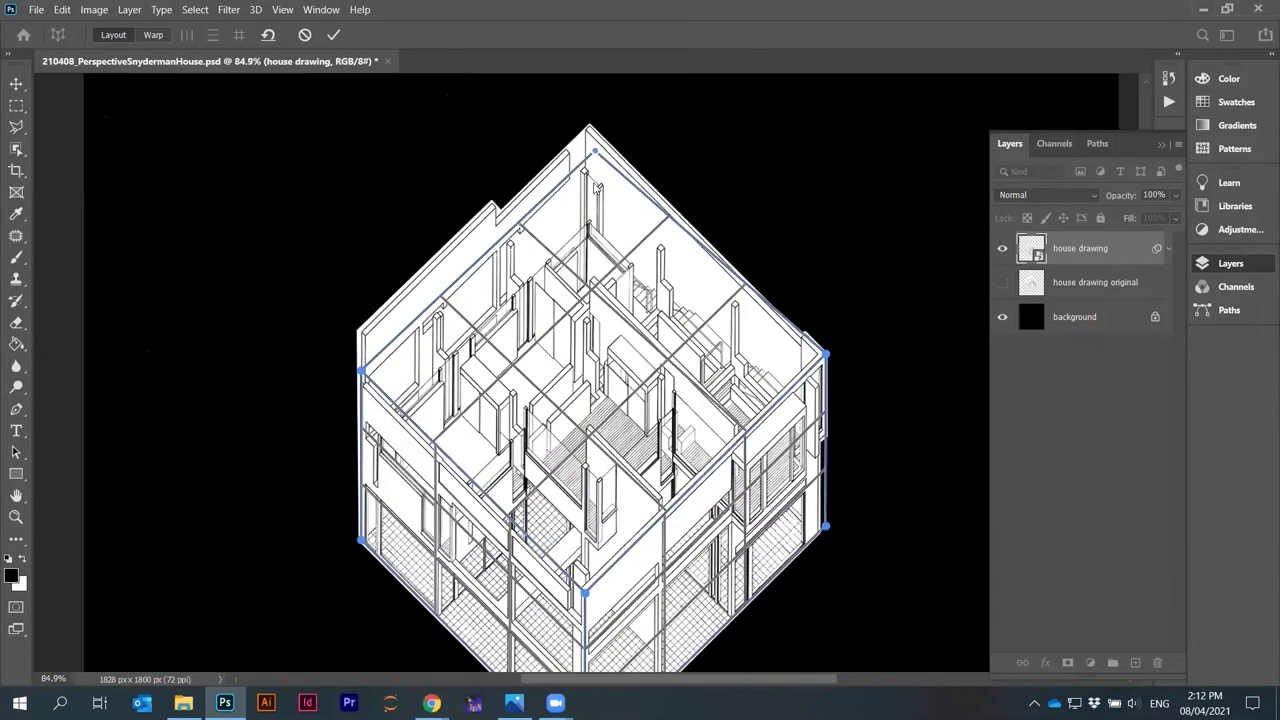
scroll(600, 183, "down", 2)
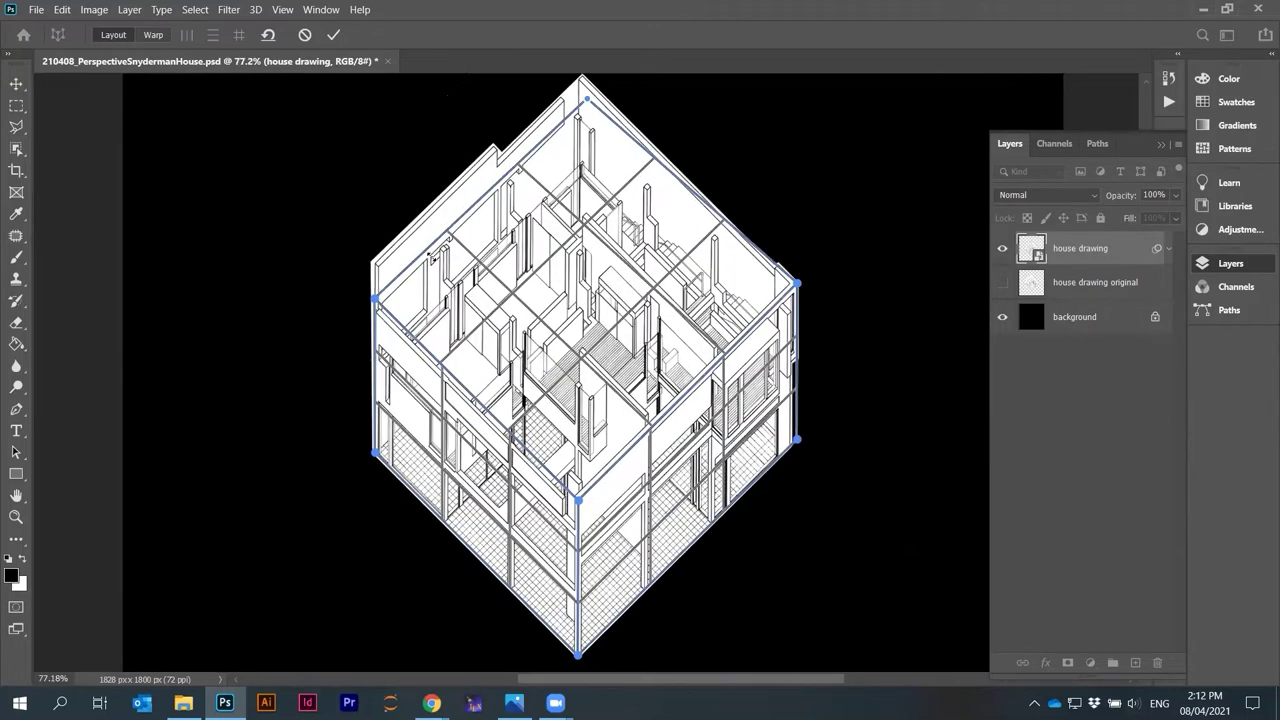
Switch the Perspective Warp to Warp mode, pull the shared front upper pin up to flatten the open top, and apply the warp
left_click(152, 36)
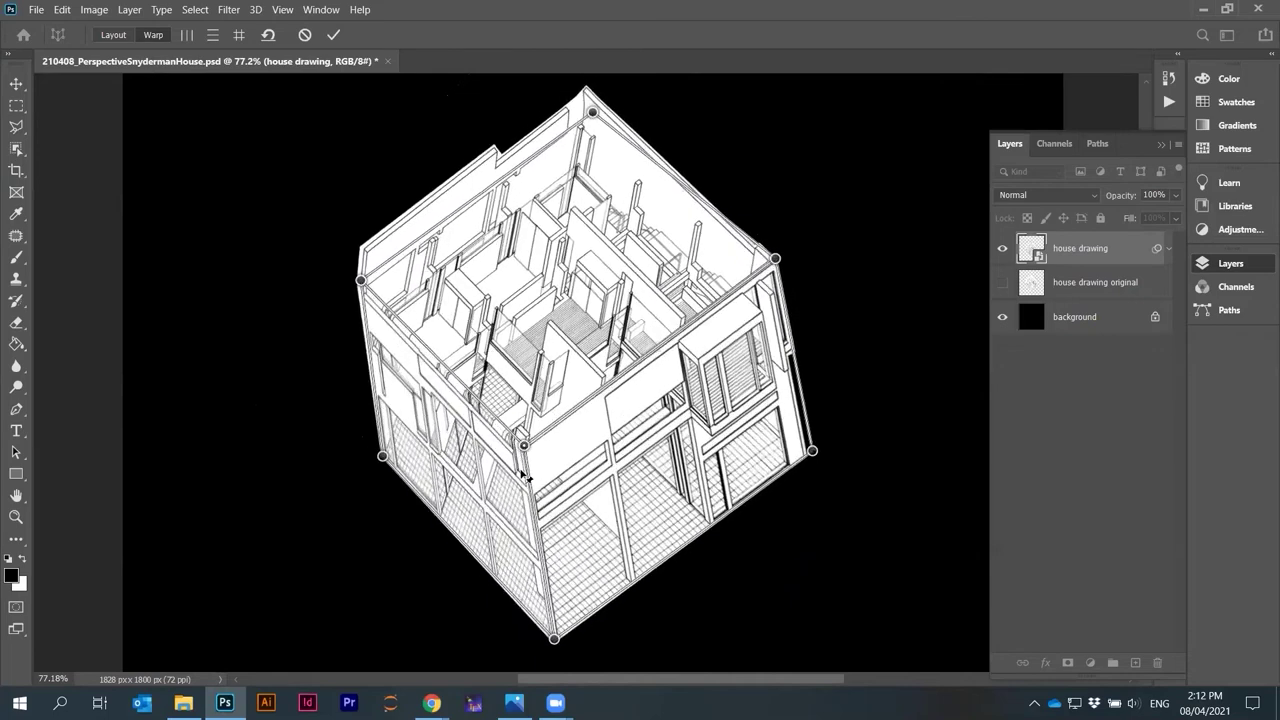
mouse_move(508, 442)
left_mouse_down()
mouse_move(497, 313)
mouse_move(565, 437)
left_mouse_up()
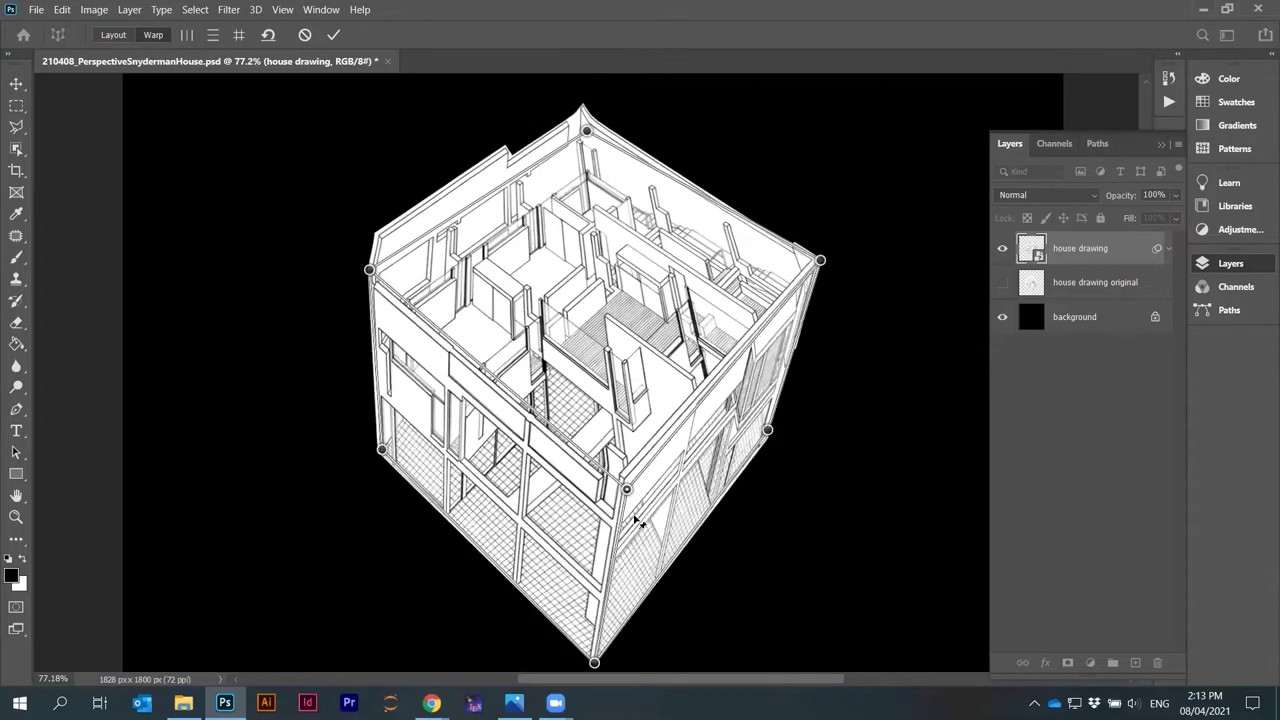
left_click_drag(519, 475, 534, 356)
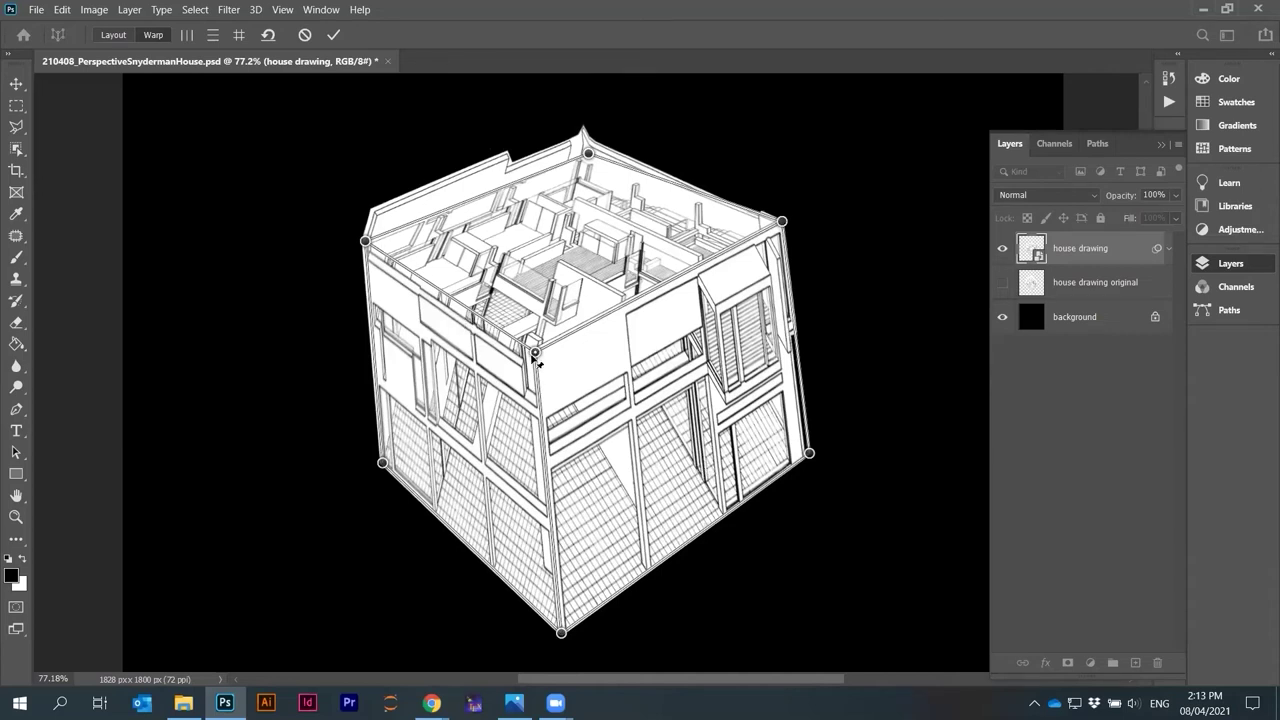
key("shift+v")
key("ctrl+z")
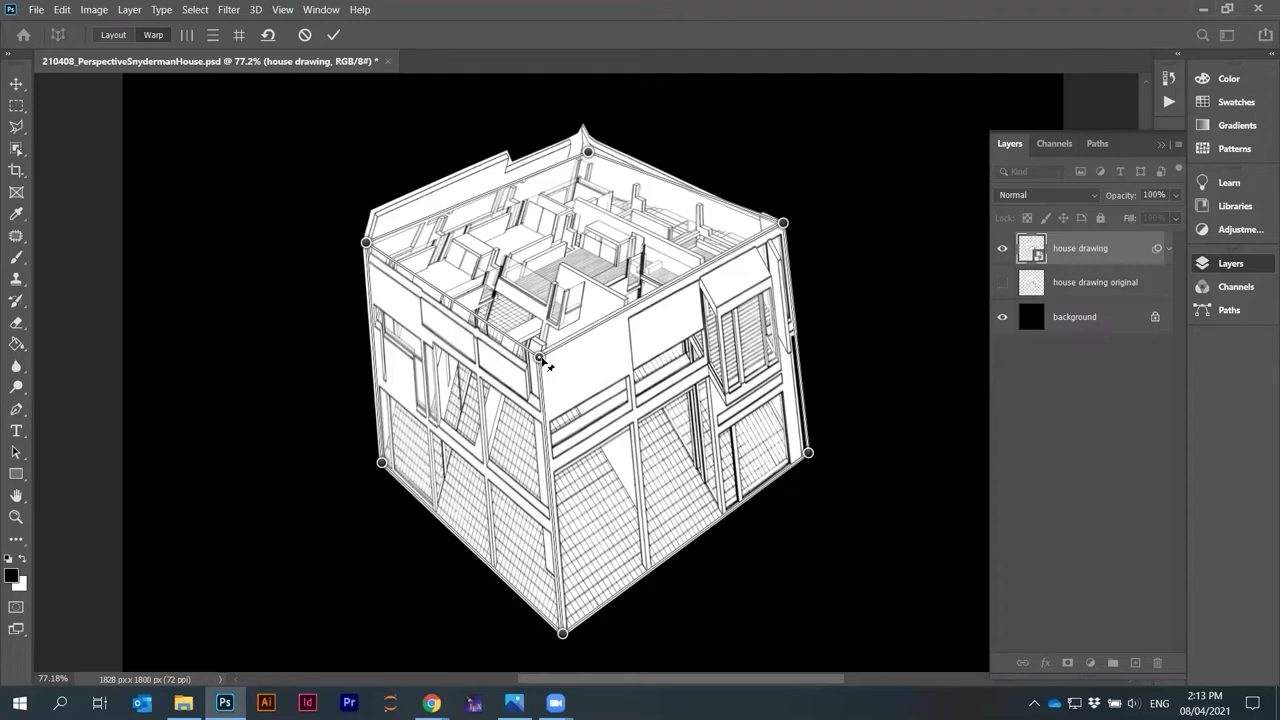
key("Return")
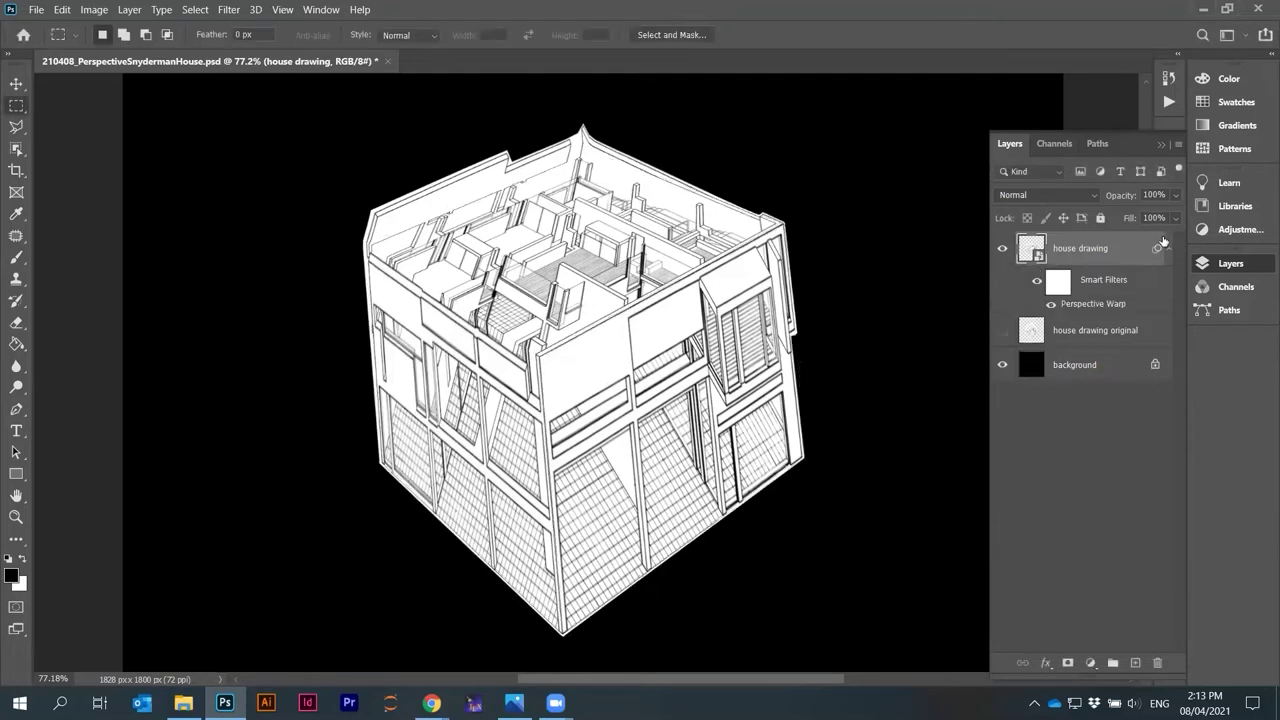
Compare the house drawing with and without its Perspective Warp smart filter, ending with the filter visible
left_click(1038, 282)
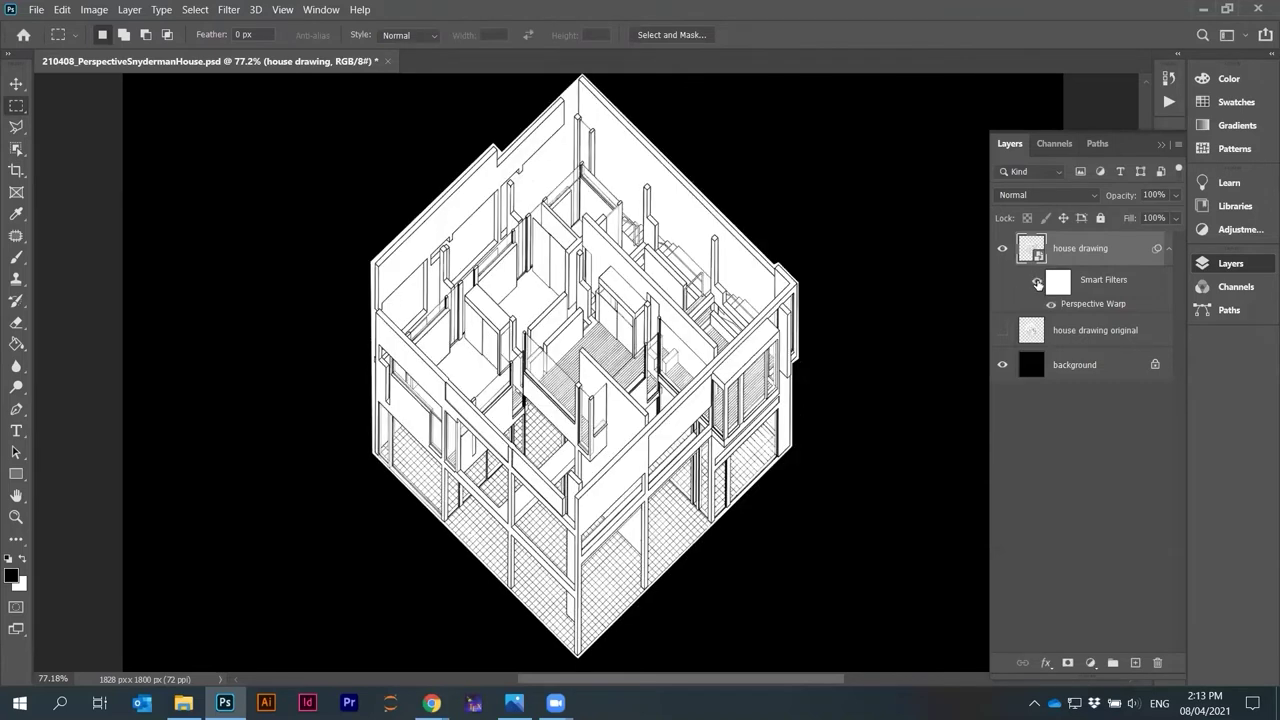
left_click(1038, 282)
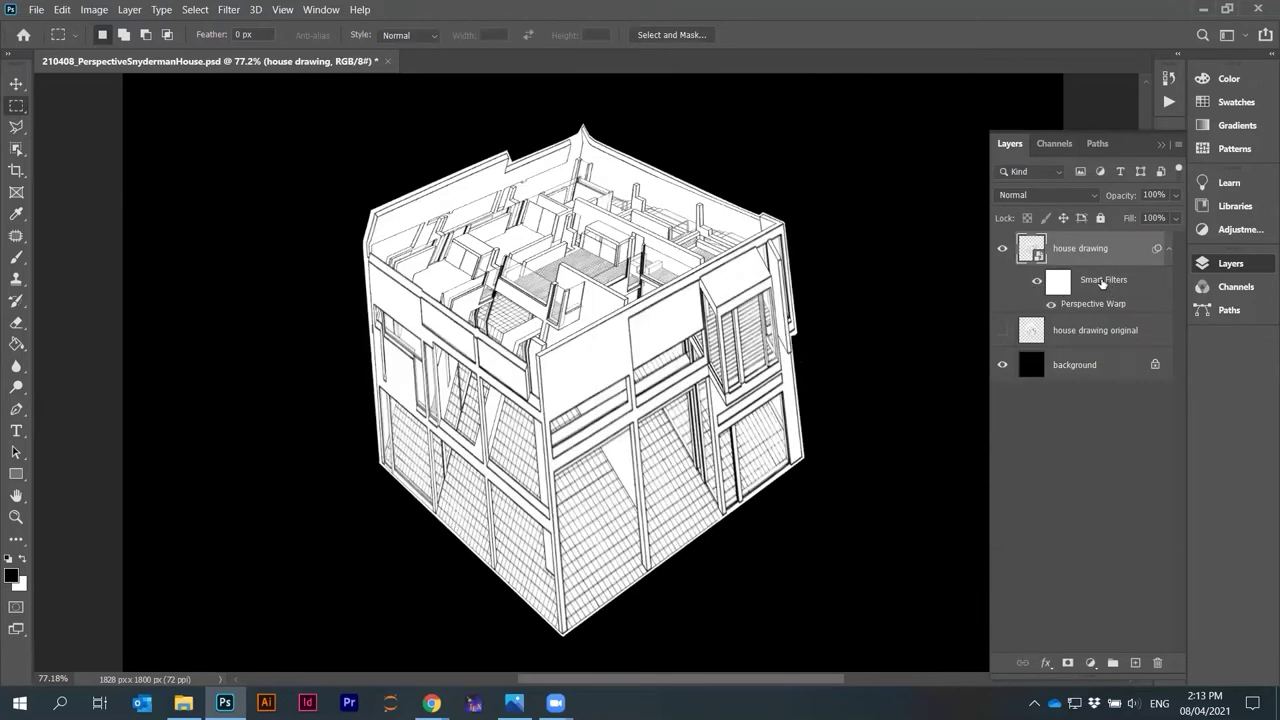
left_click(1038, 282)
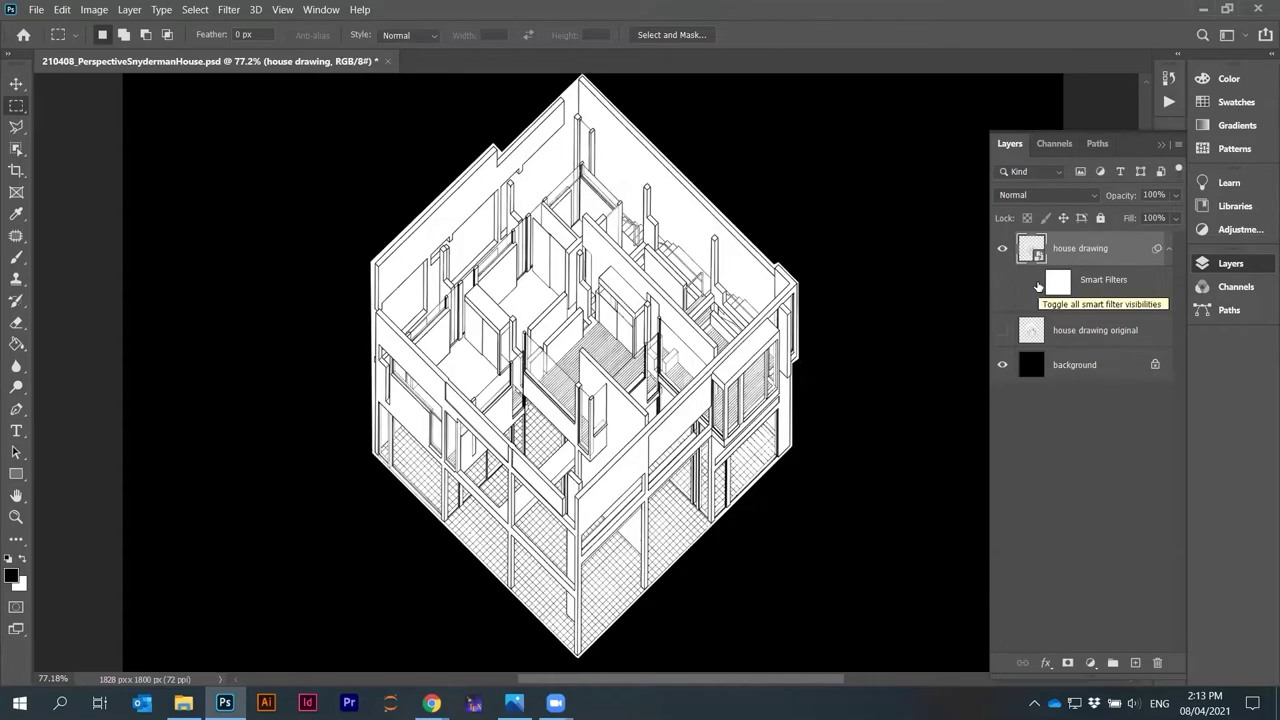
left_click(1038, 284)
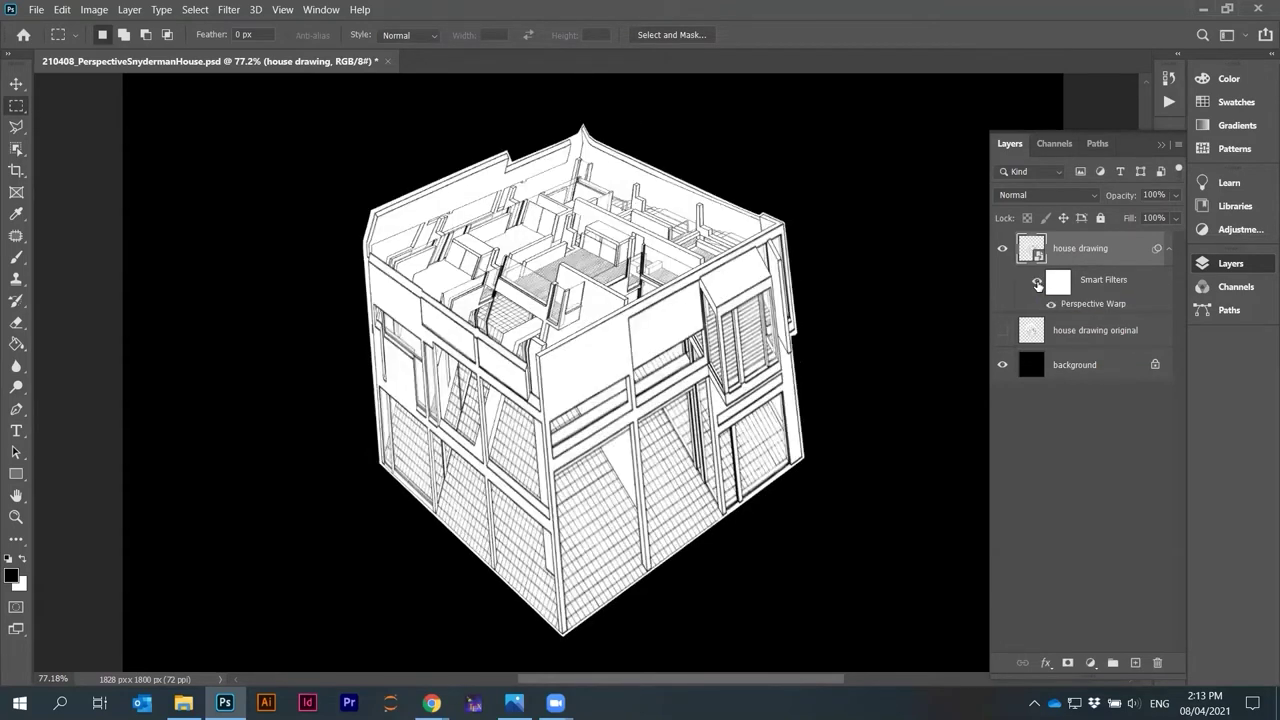
left_click(1038, 284)
left_click(1038, 284)
left_click(1038, 284)
left_click(1038, 284)
scroll(604, 261, "down", 2)
scroll(604, 343, "down", 2)
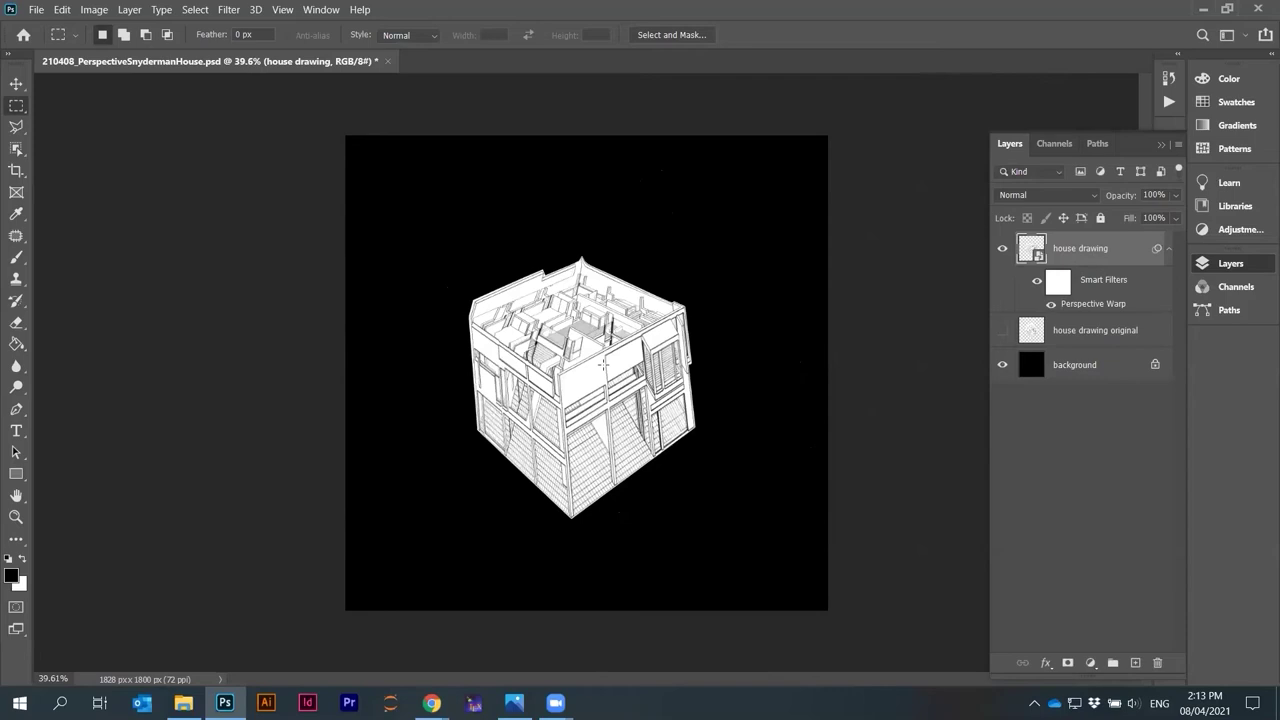
scroll(602, 361, "up", 4)
scroll(580, 300, "down", 2)
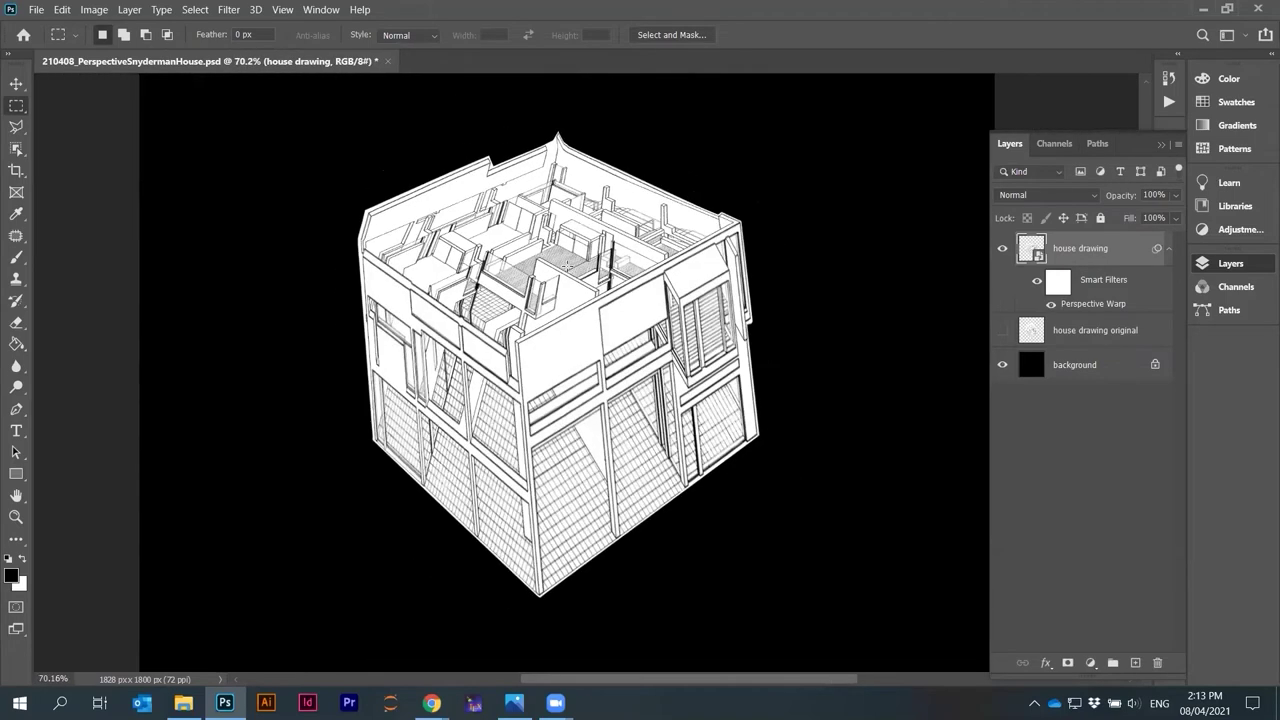
Save the Snyderman house document and close it
key("ctrl+s")
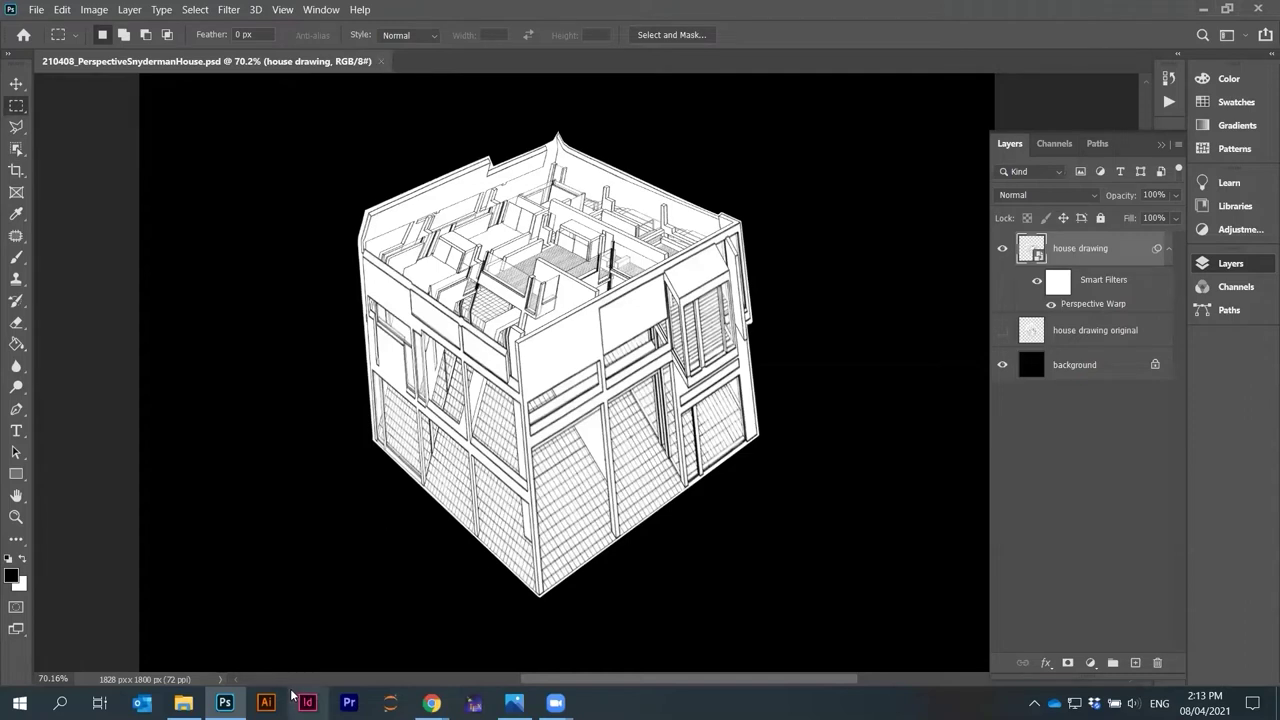
key("ctrl+w")
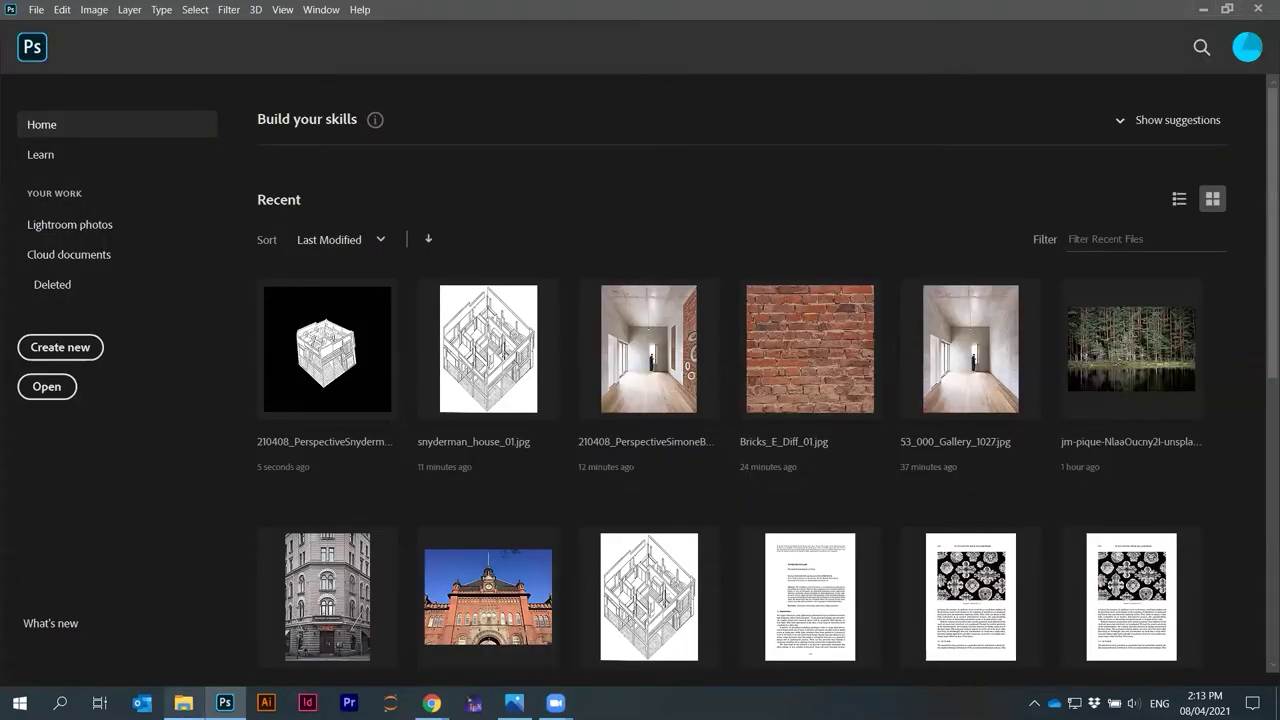
Open the corner-building street photo from the 06_Perspective folder in Photoshop
key("alt+Tab")
left_click(406, 238)
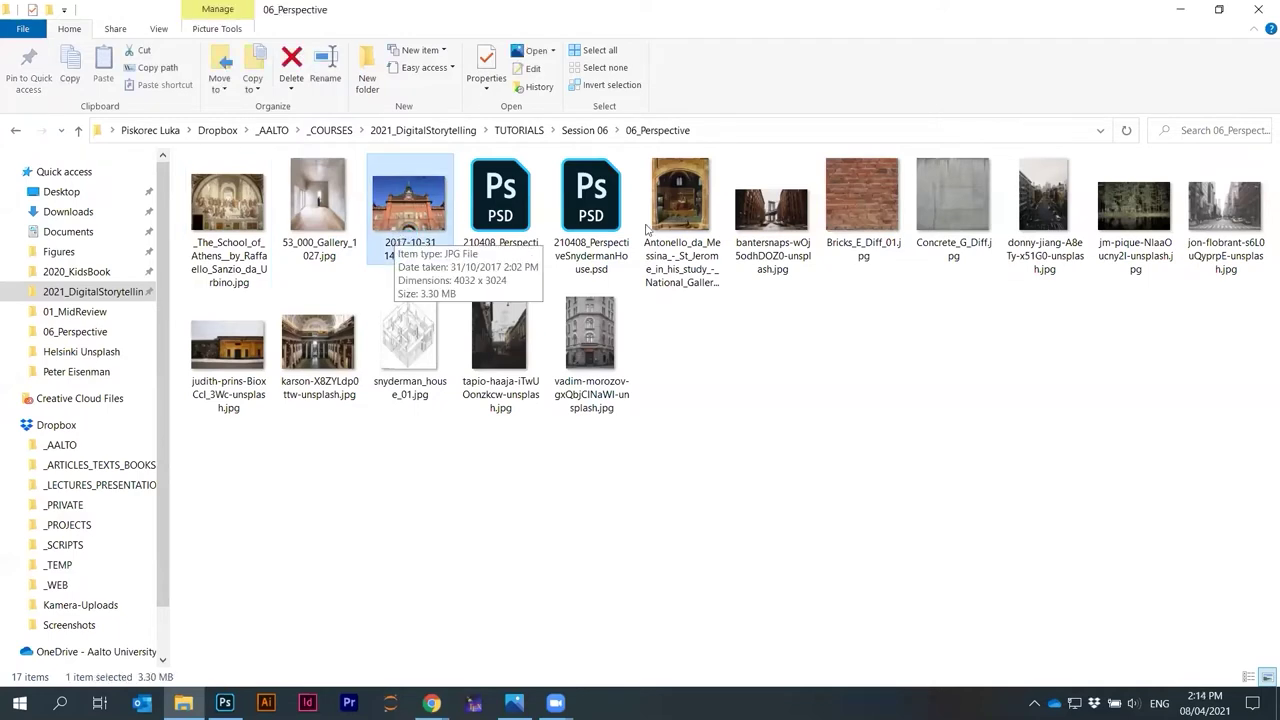
left_click(789, 216)
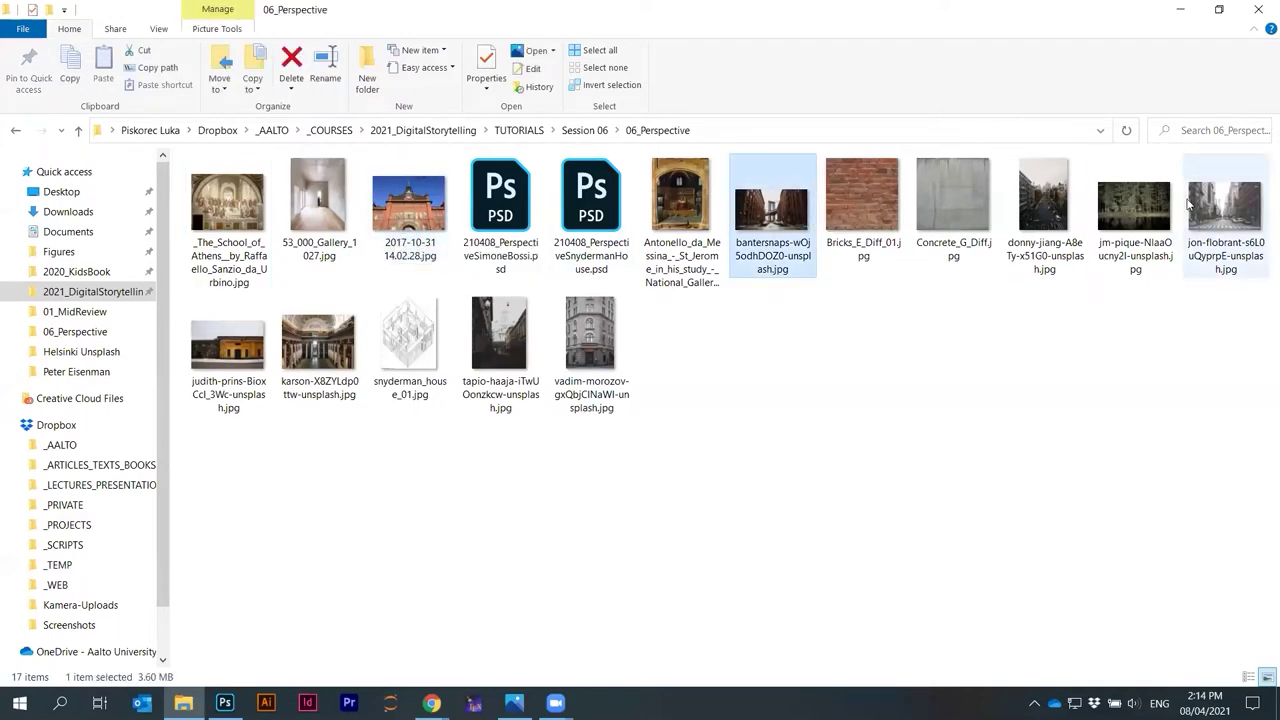
left_click(590, 339)
left_click_drag(590, 339, 226, 700)
left_click_drag(510, 363, 533, 293)
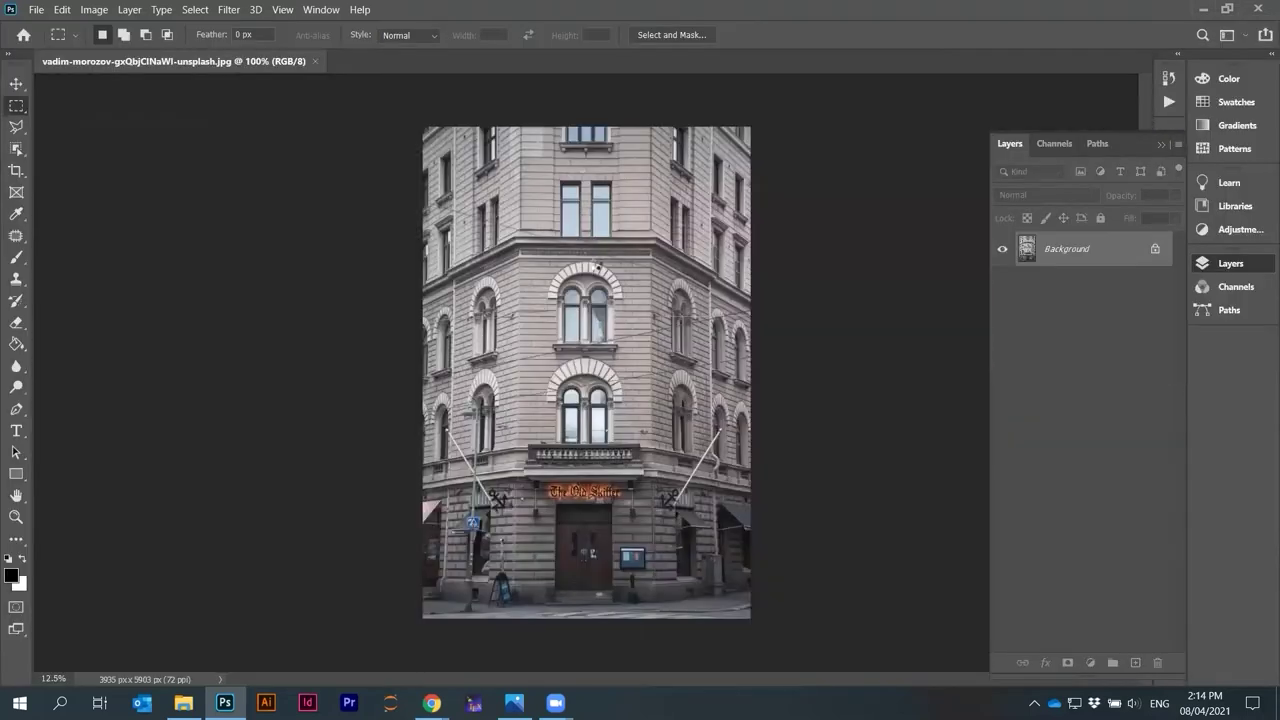
Unlock the background layer, rename it building and convert it to a smart object
left_click(1153, 248)
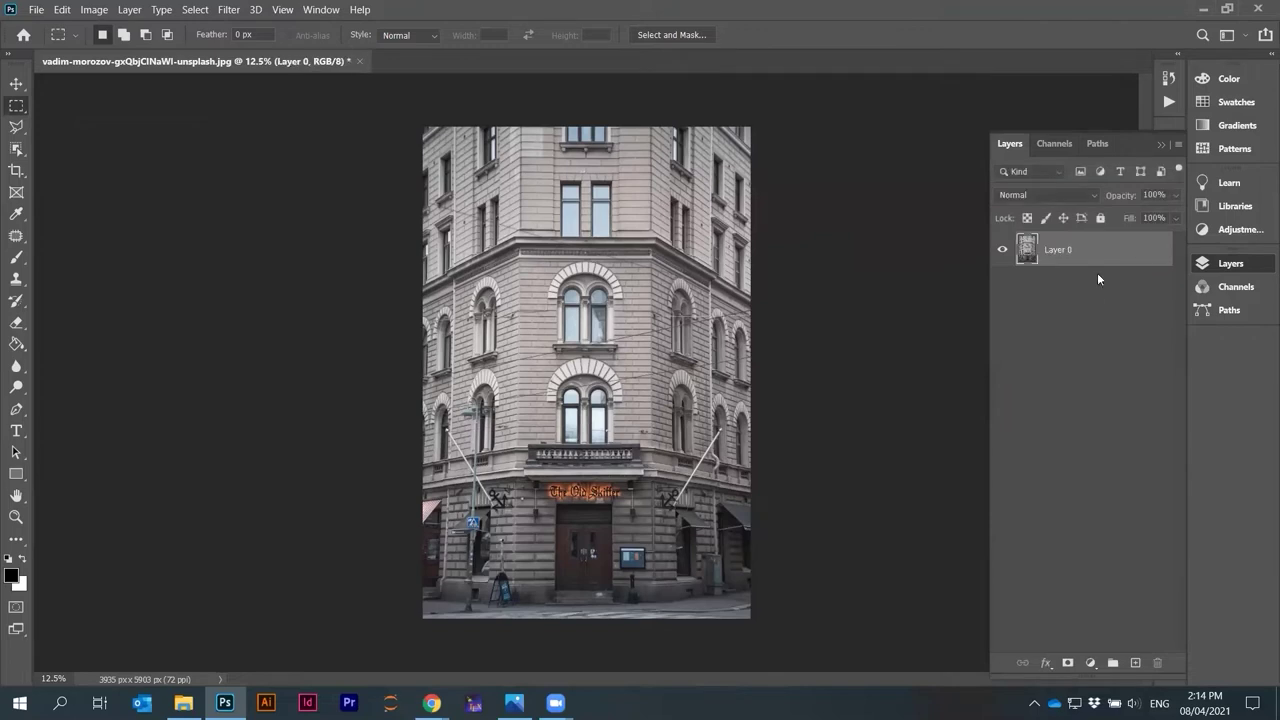
double_click(1066, 254)
type("building")
key("Return")
right_click(1035, 262)
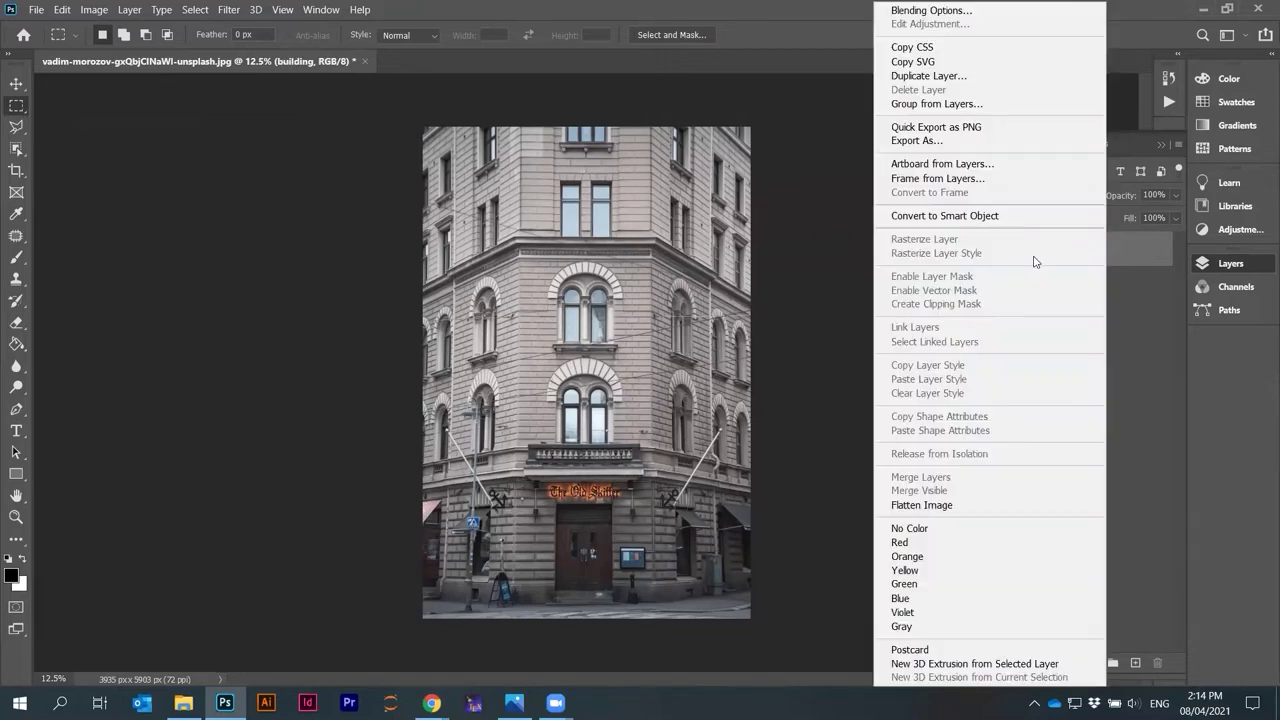
left_click(1000, 217)
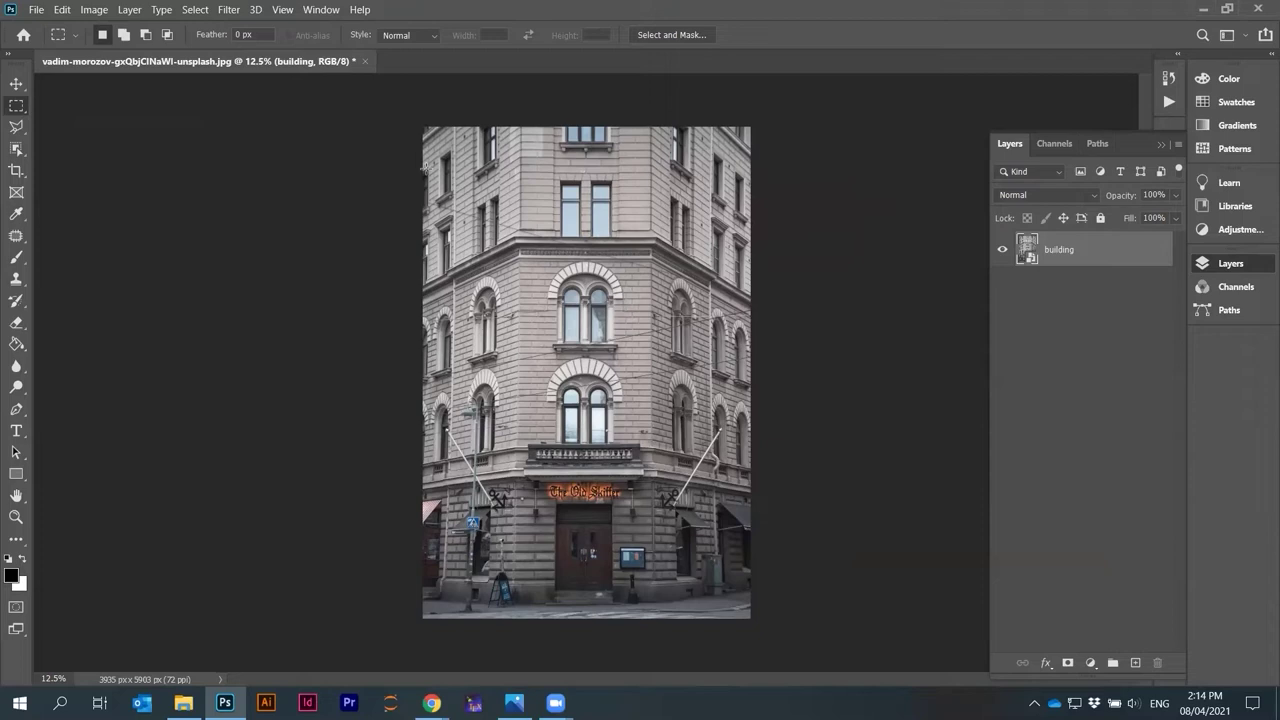
key("ctrl+plus")
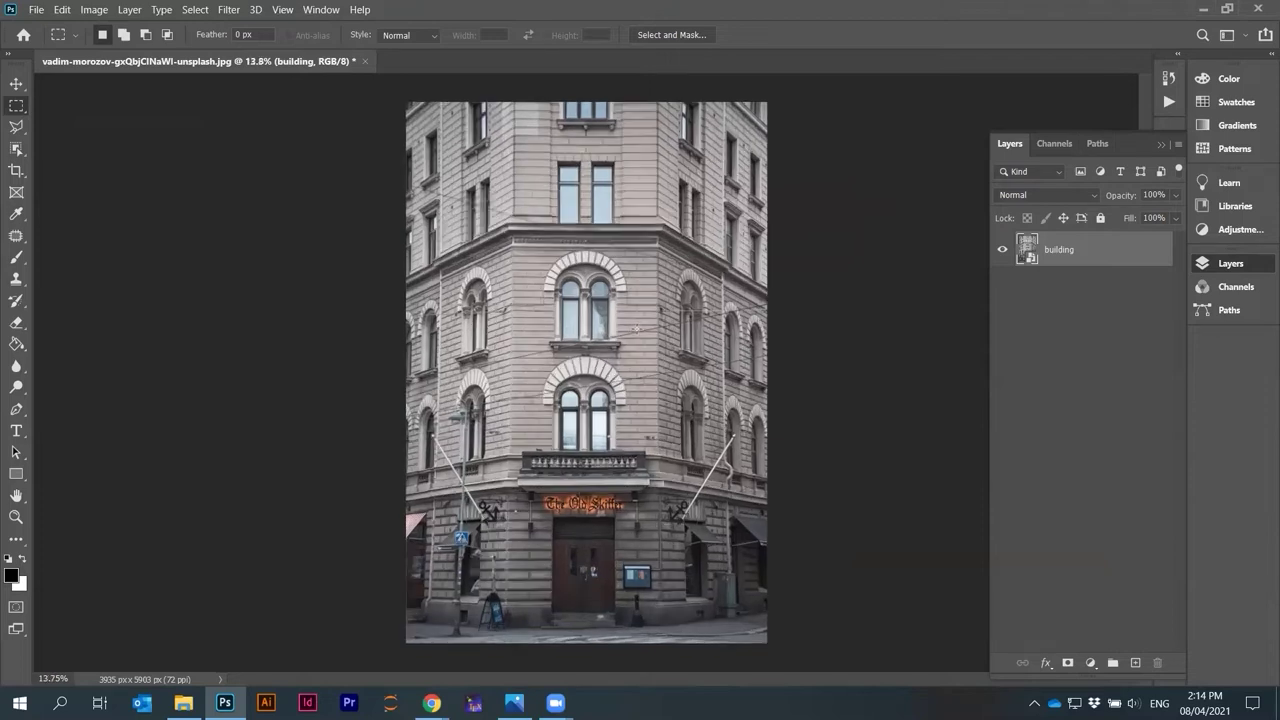
left_click(92, 10)
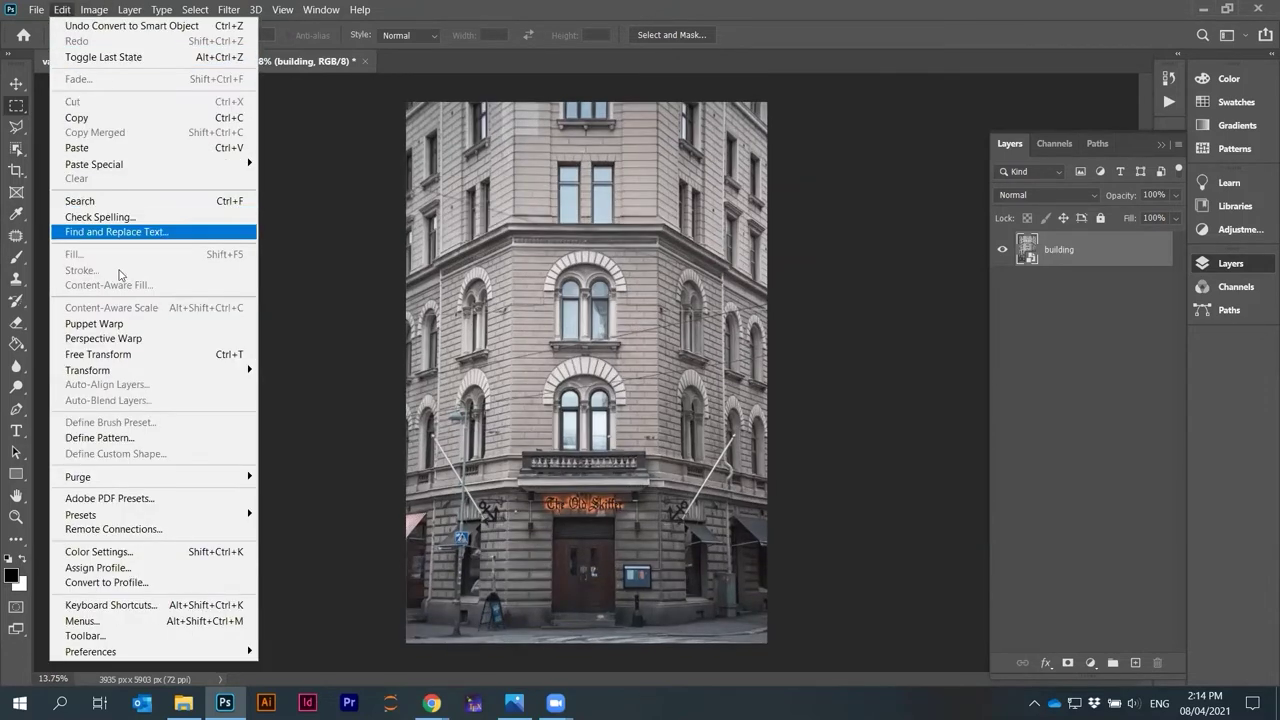
left_click(134, 338)
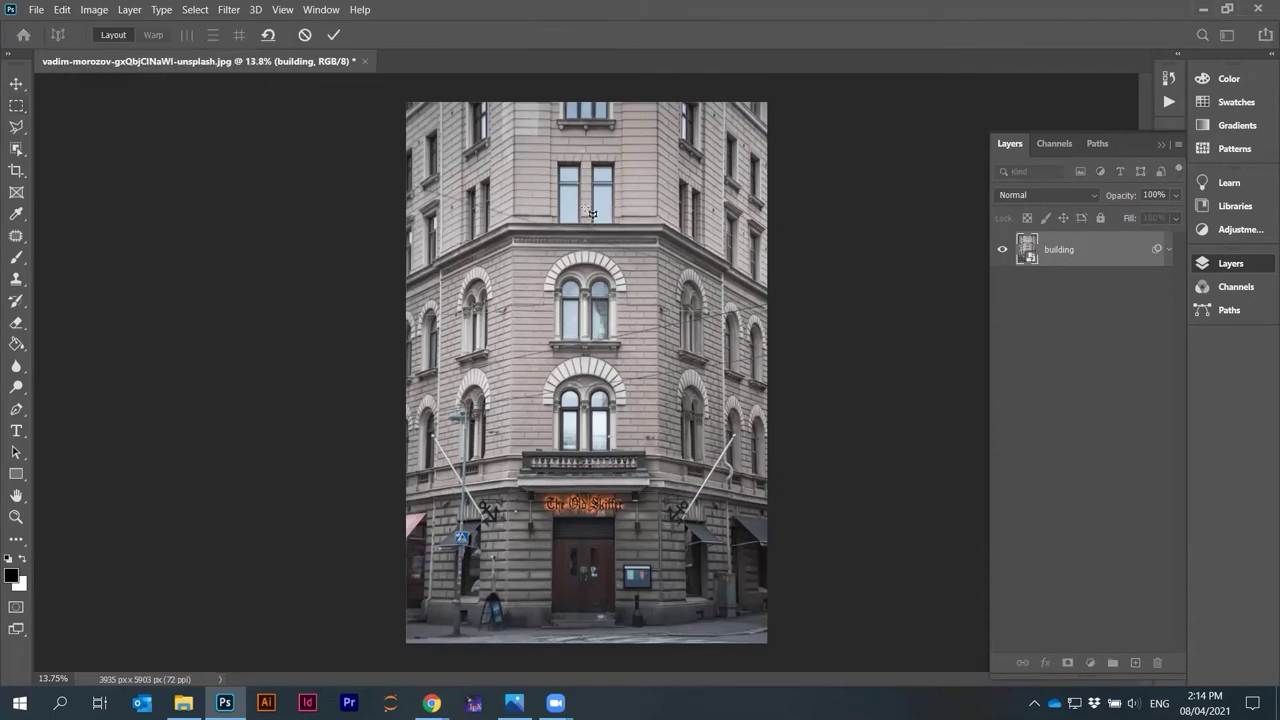
left_click_drag(510, 630, 661, 80)
scroll(584, 197, "down", 2)
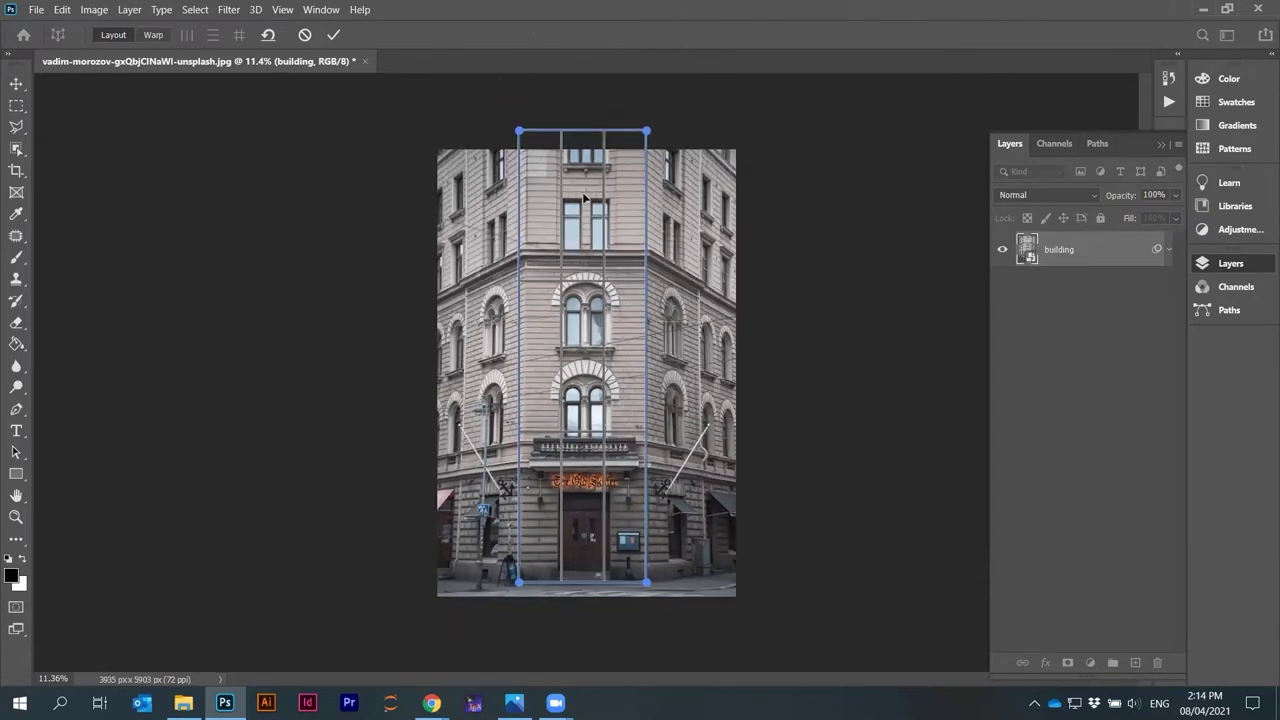
scroll(584, 197, "up", 2)
scroll(637, 193, "down", 1)
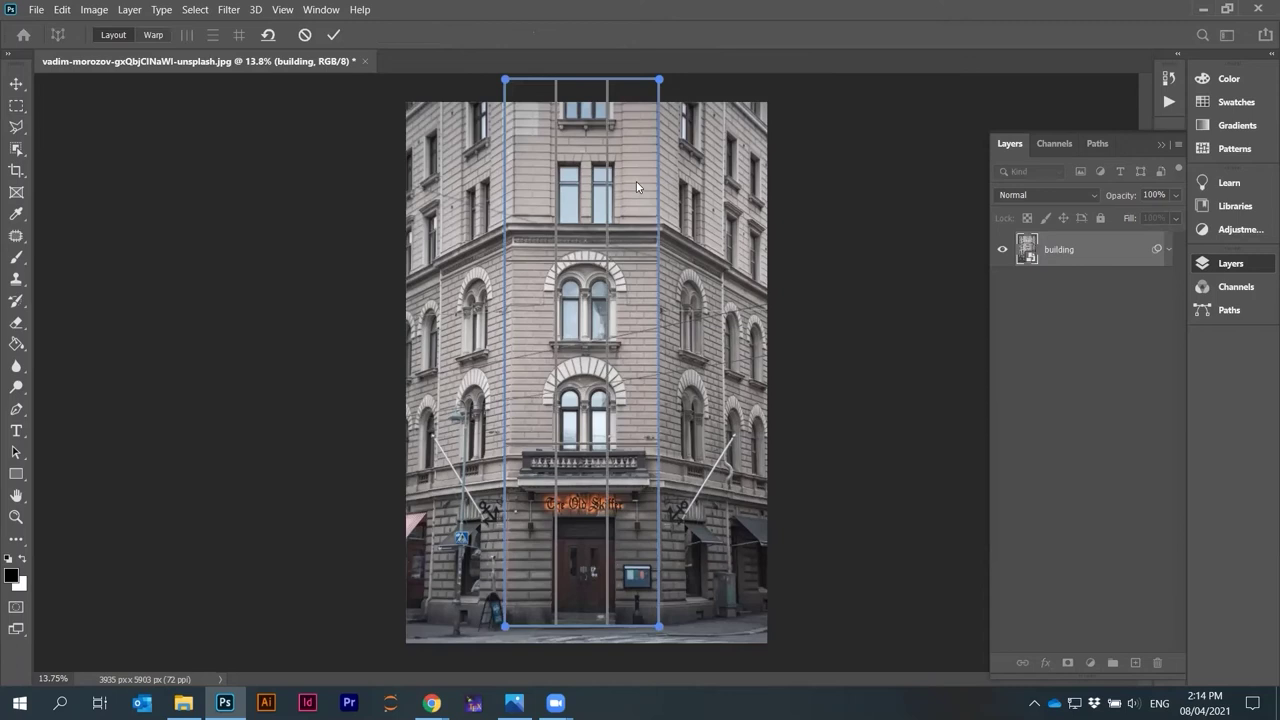
left_click(305, 34)
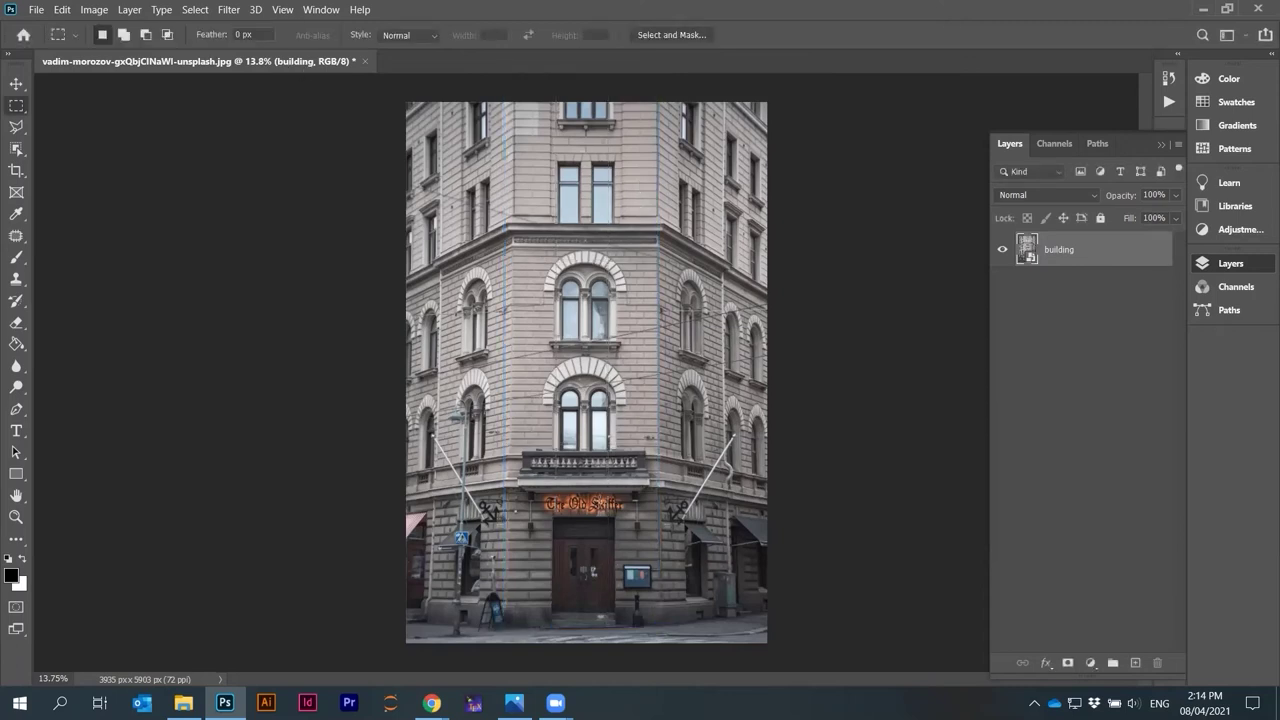
Start a Perspective Warp and lay out three joined quads over the central, right and left facades, extending above the photo
key("ctrl+minus")
left_click(62, 12)
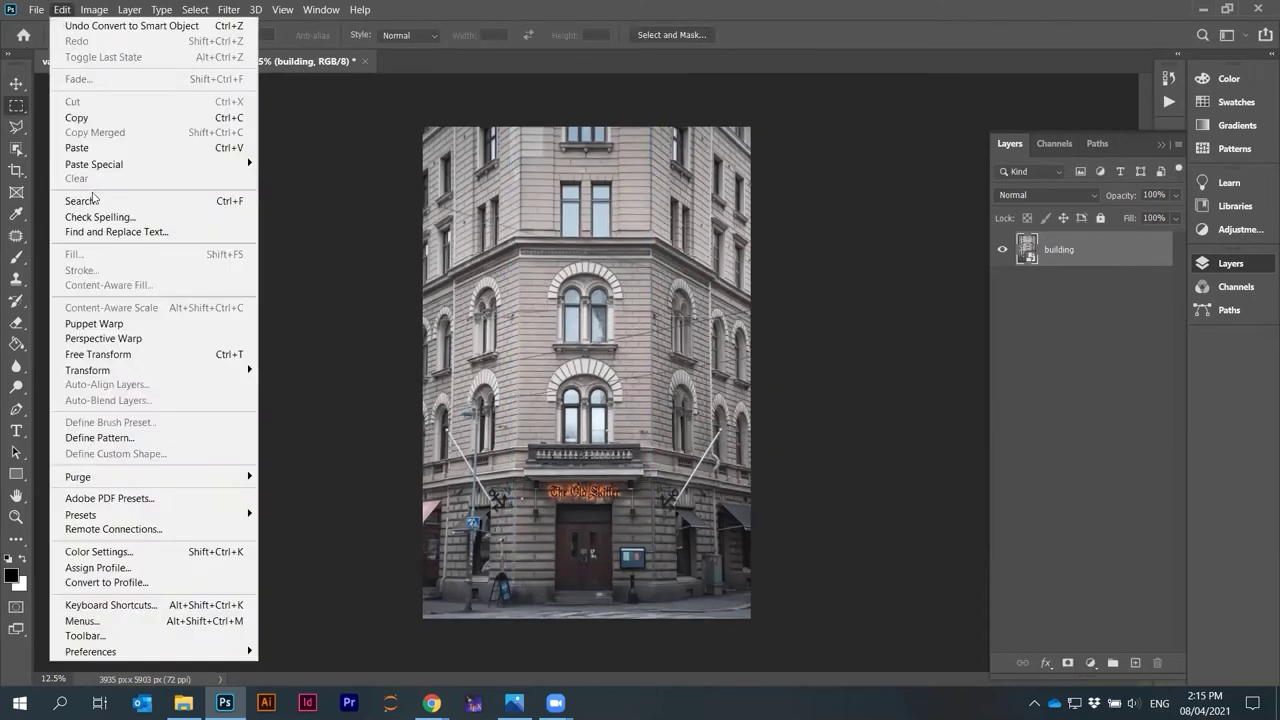
left_click(104, 338)
left_click_drag(513, 605, 651, 74)
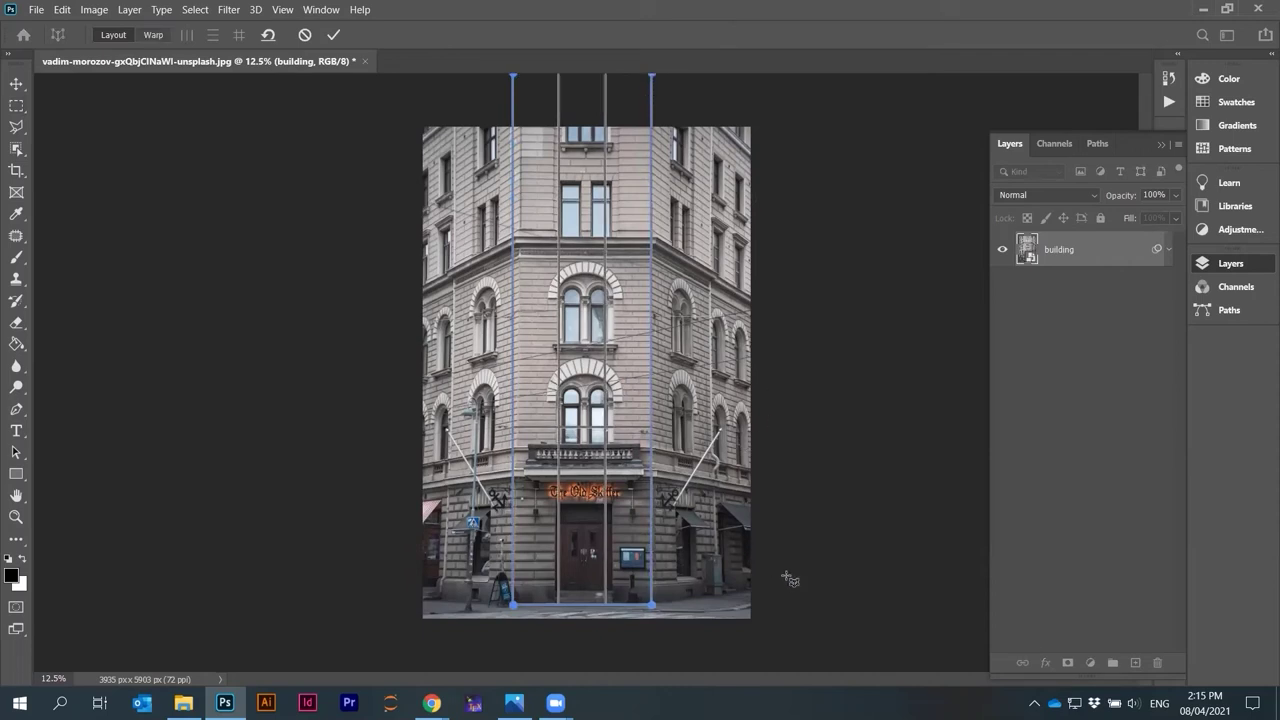
left_click_drag(795, 584, 664, 80)
left_click_drag(403, 592, 516, 77)
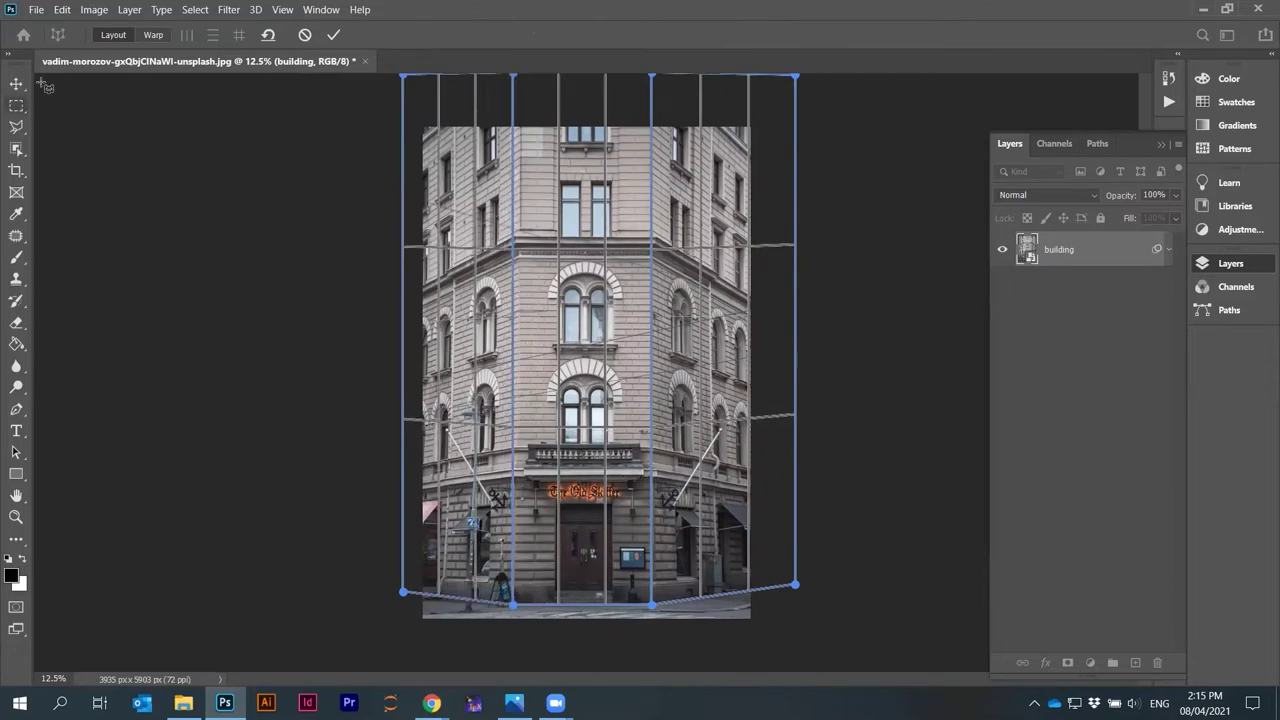
Raise the right quad's lower outer pin slightly so its bottom edge follows the base of the right facade
scroll(768, 632, "up", 1)
scroll(773, 628, "up", 4)
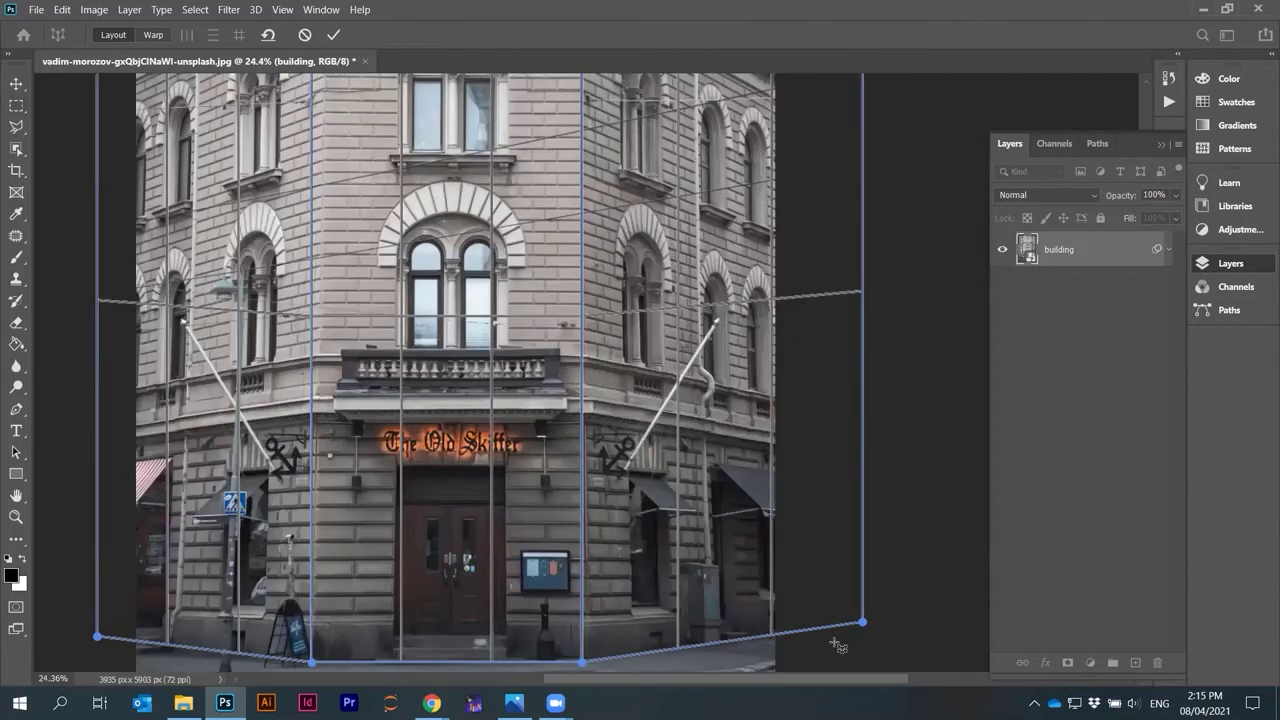
scroll(800, 549, "down", 3)
scroll(835, 522, "up", 5)
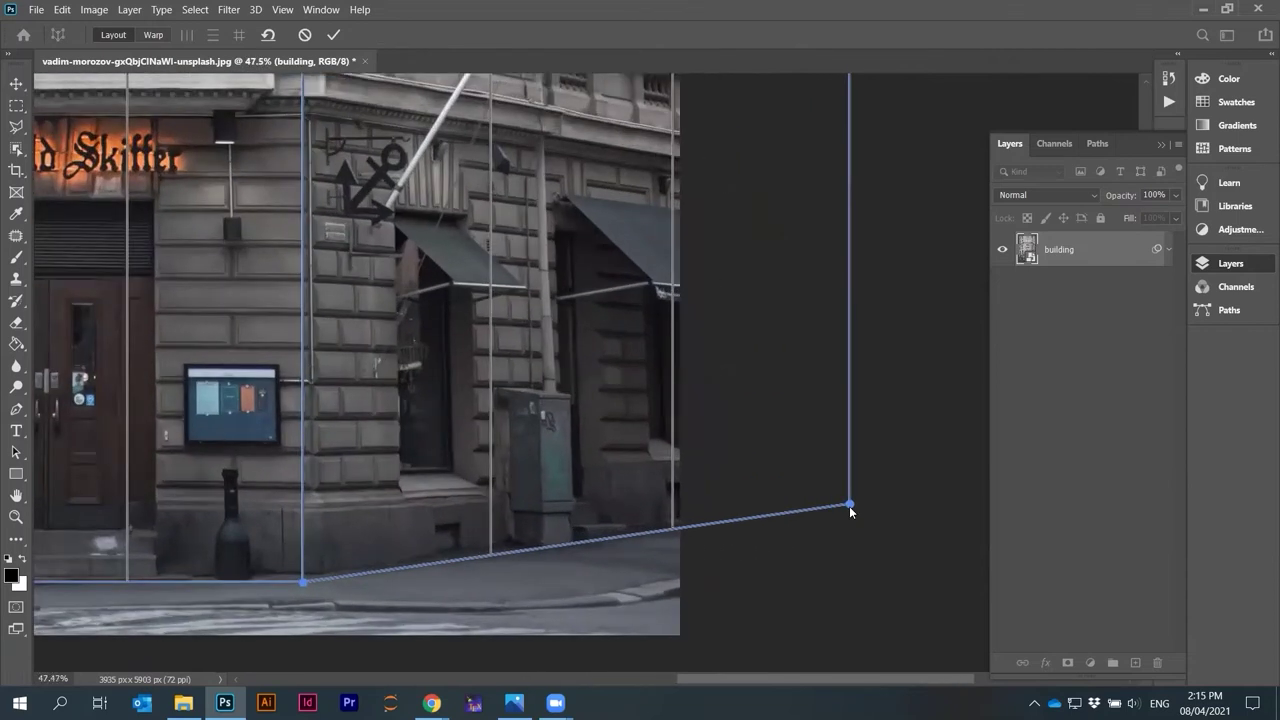
mouse_move(847, 507)
left_mouse_down()
mouse_move(848, 536)
mouse_move(846, 487)
left_mouse_up()
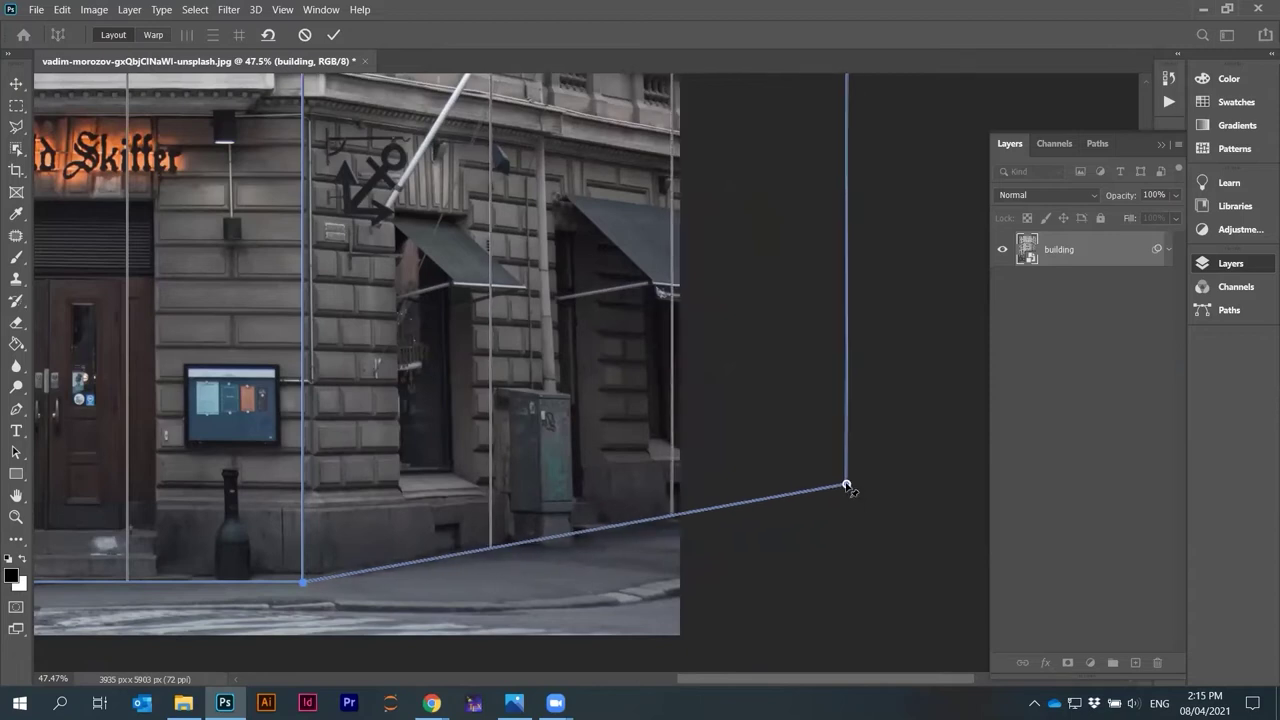
key("ctrl+0")
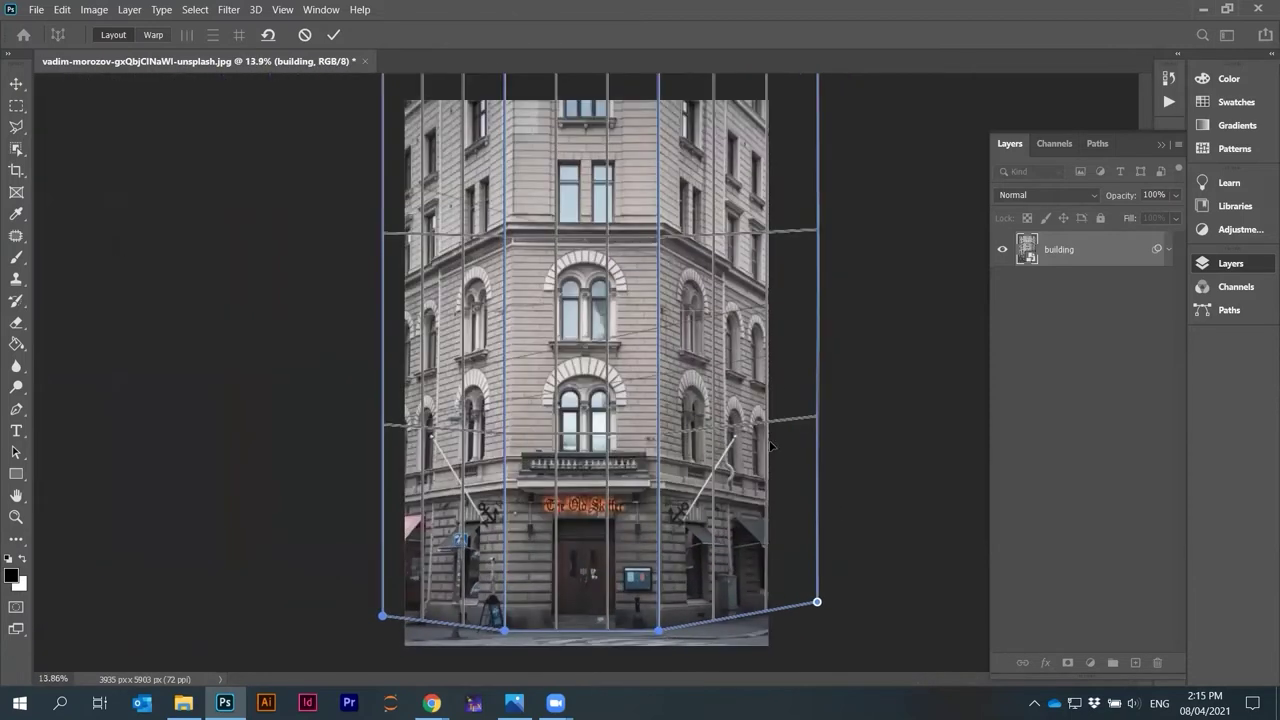
Lower the right quad's upper outer pin until its top edge and grid follow the slope of the right facade's cornices
scroll(800, 157, "up", 3)
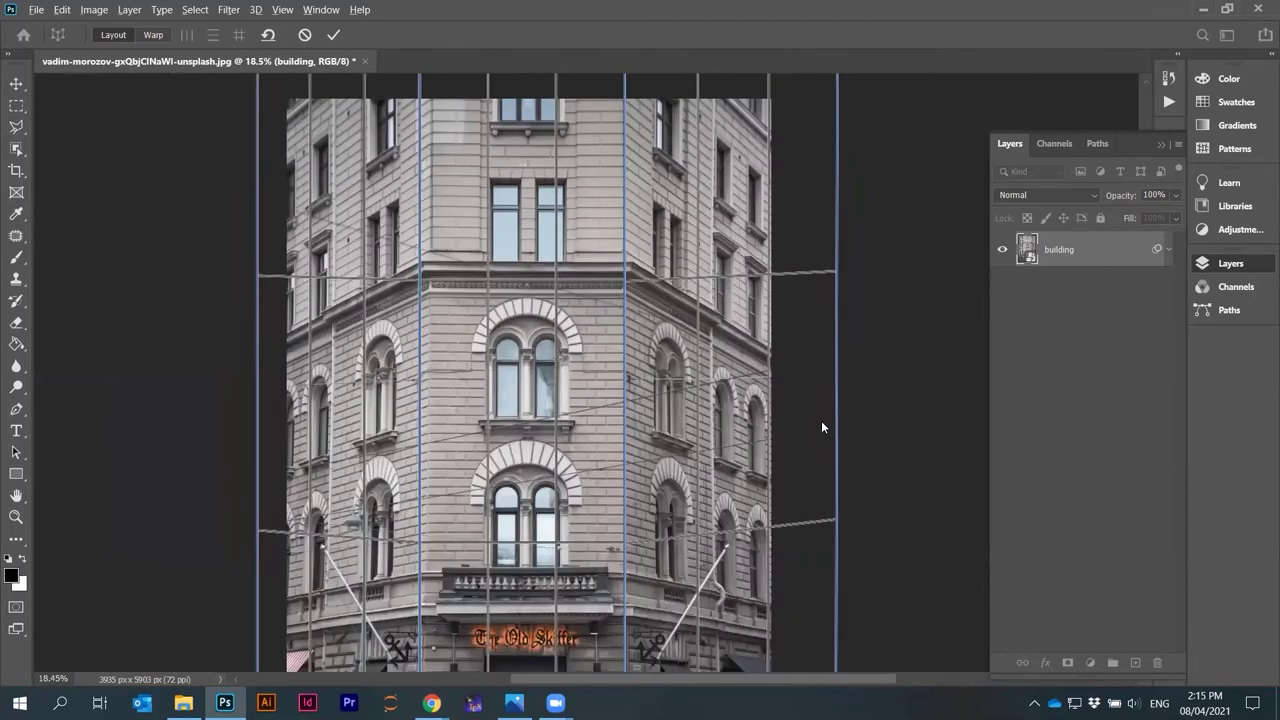
scroll(821, 427, "up", 4)
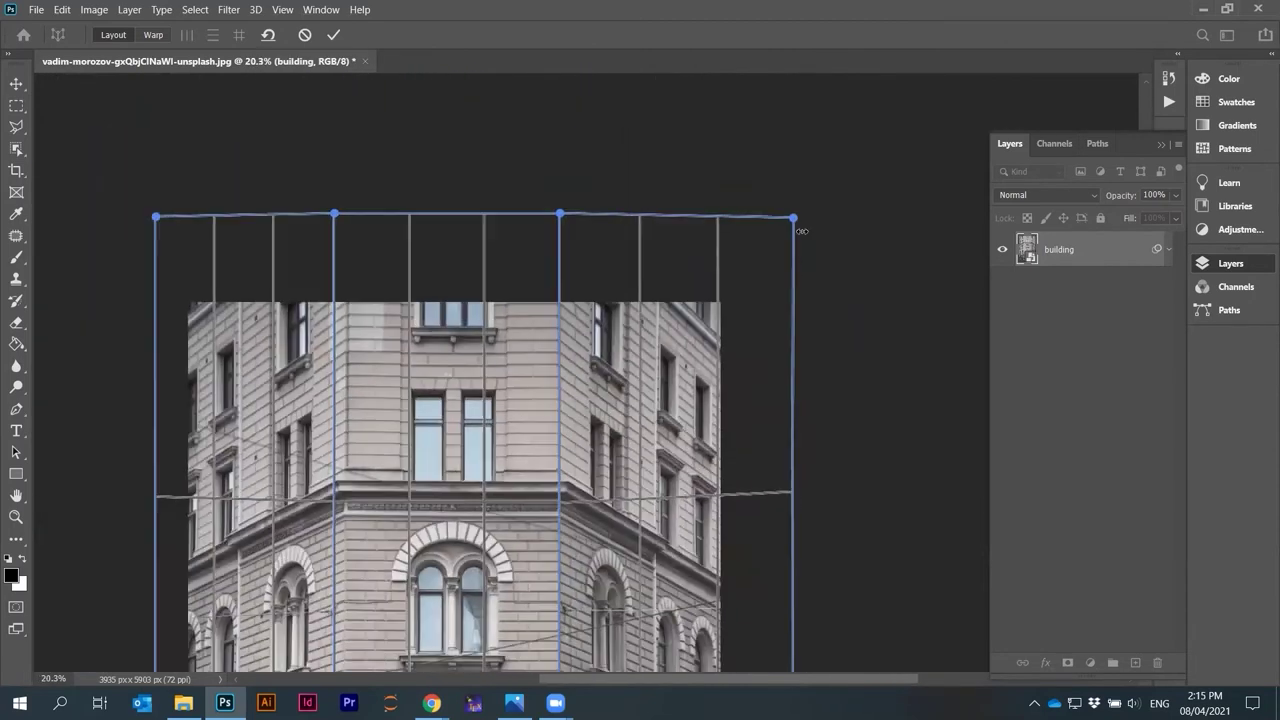
scroll(799, 220, "up", 2)
left_click_drag(797, 216, 772, 400)
scroll(750, 270, "down", 4)
left_click_drag(770, 241, 754, 349)
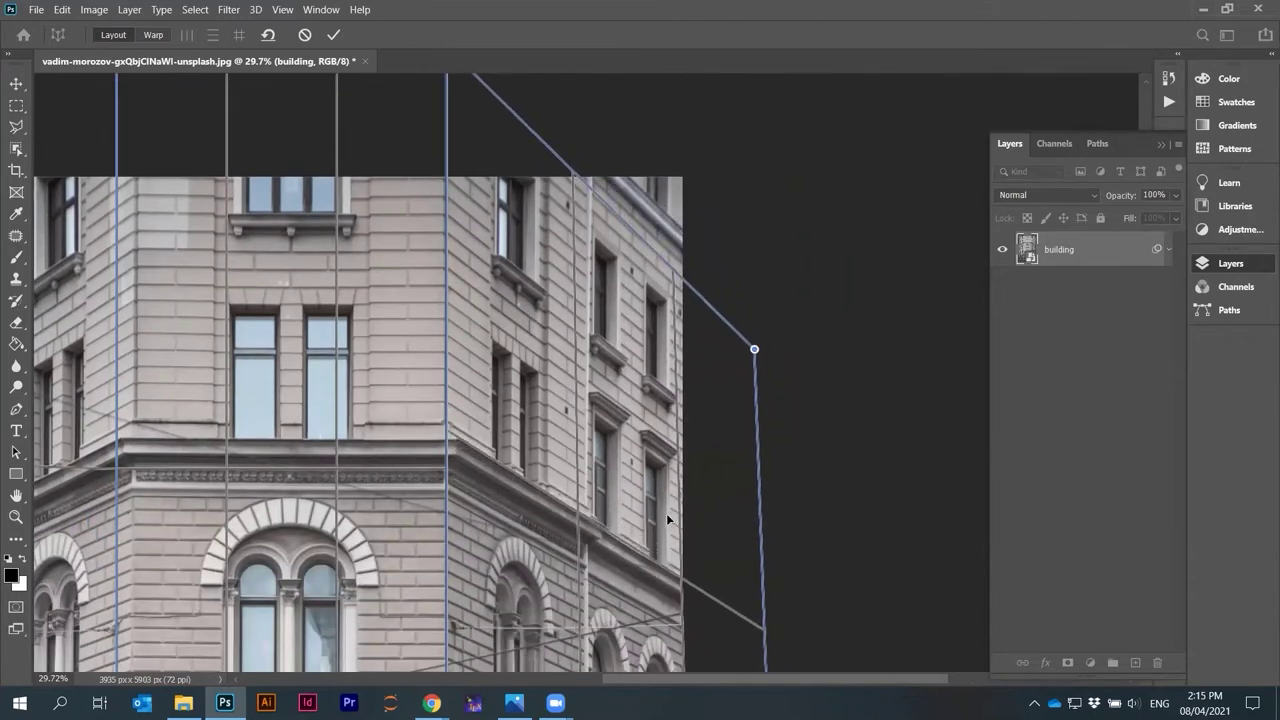
scroll(667, 519, "up", 2)
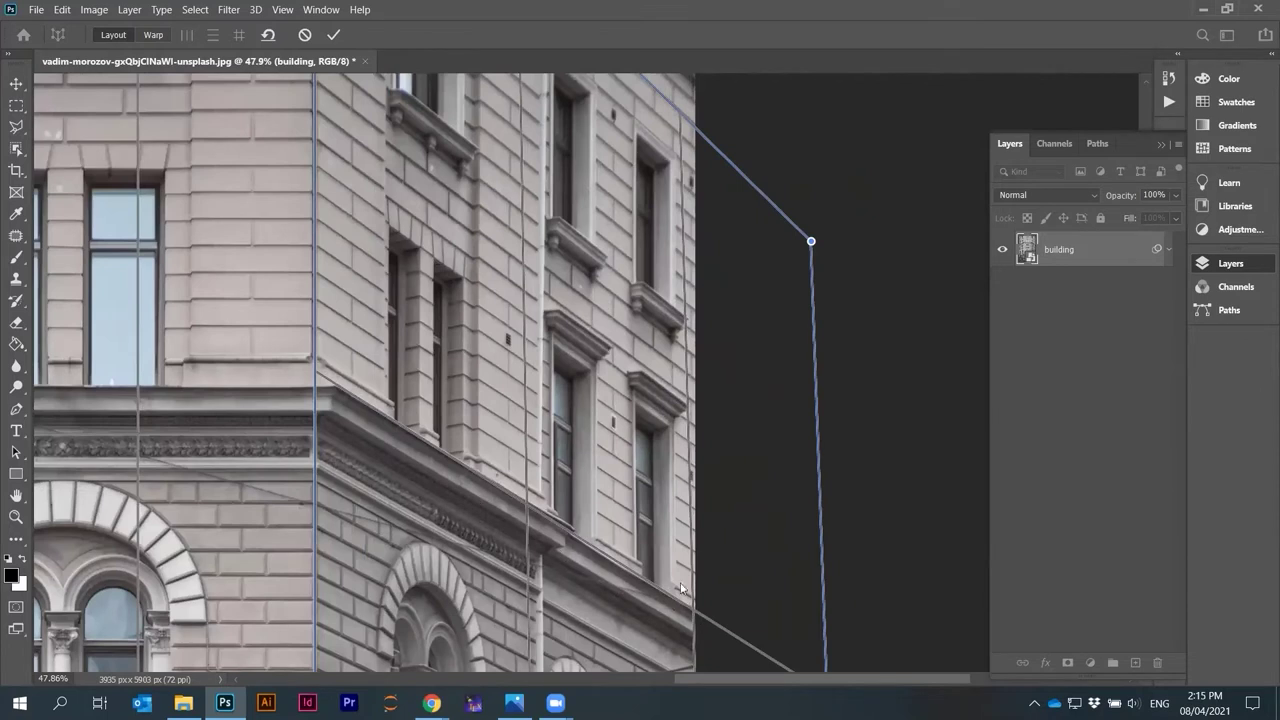
mouse_move(811, 243)
left_mouse_down()
mouse_move(811, 257)
mouse_move(811, 223)
left_mouse_up()
scroll(794, 204, "down", 2)
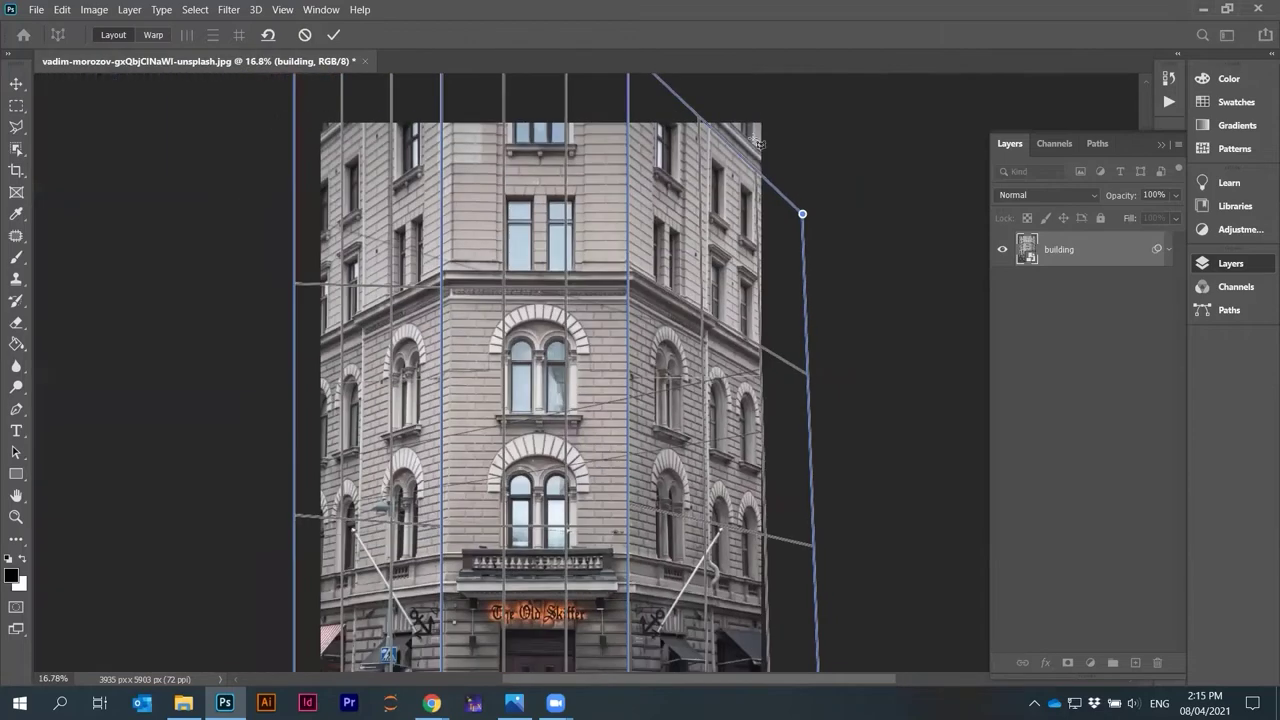
scroll(758, 143, "up", 3)
scroll(736, 150, "down", 3)
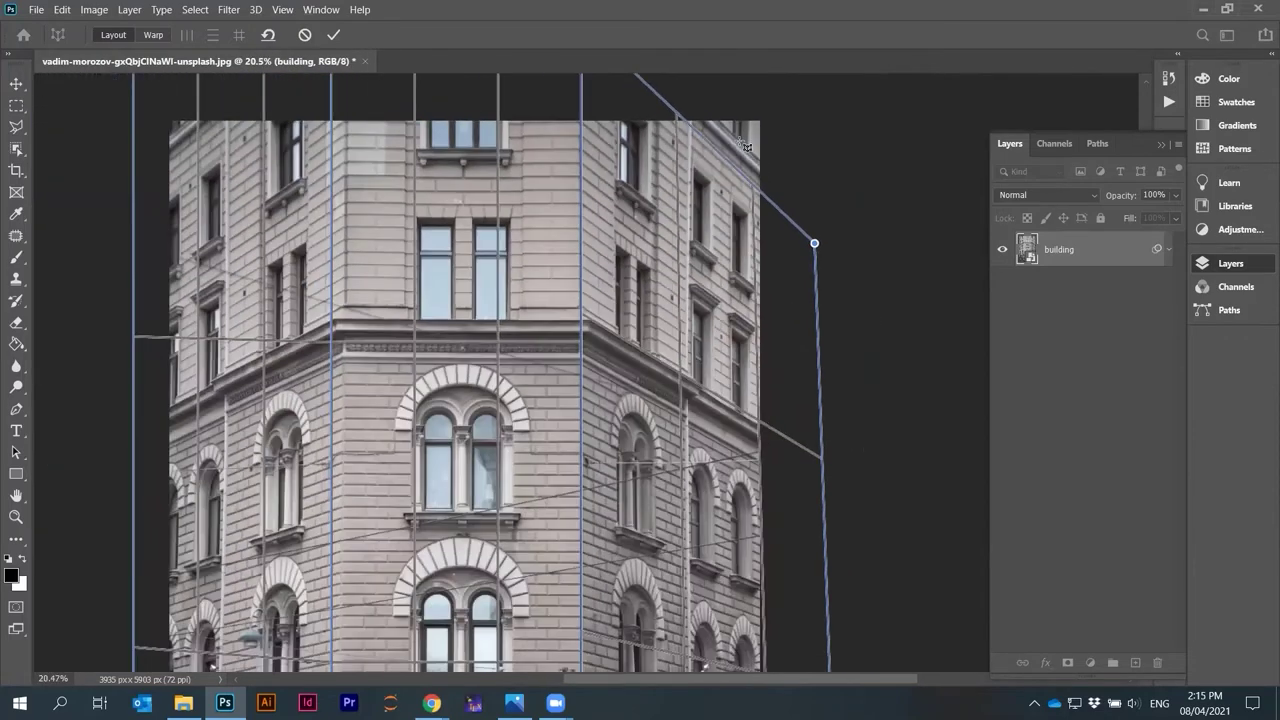
Move the right quad's lower outer pin inward so its outer edge runs parallel to the facade's vertical lines
scroll(773, 583, "up", 4)
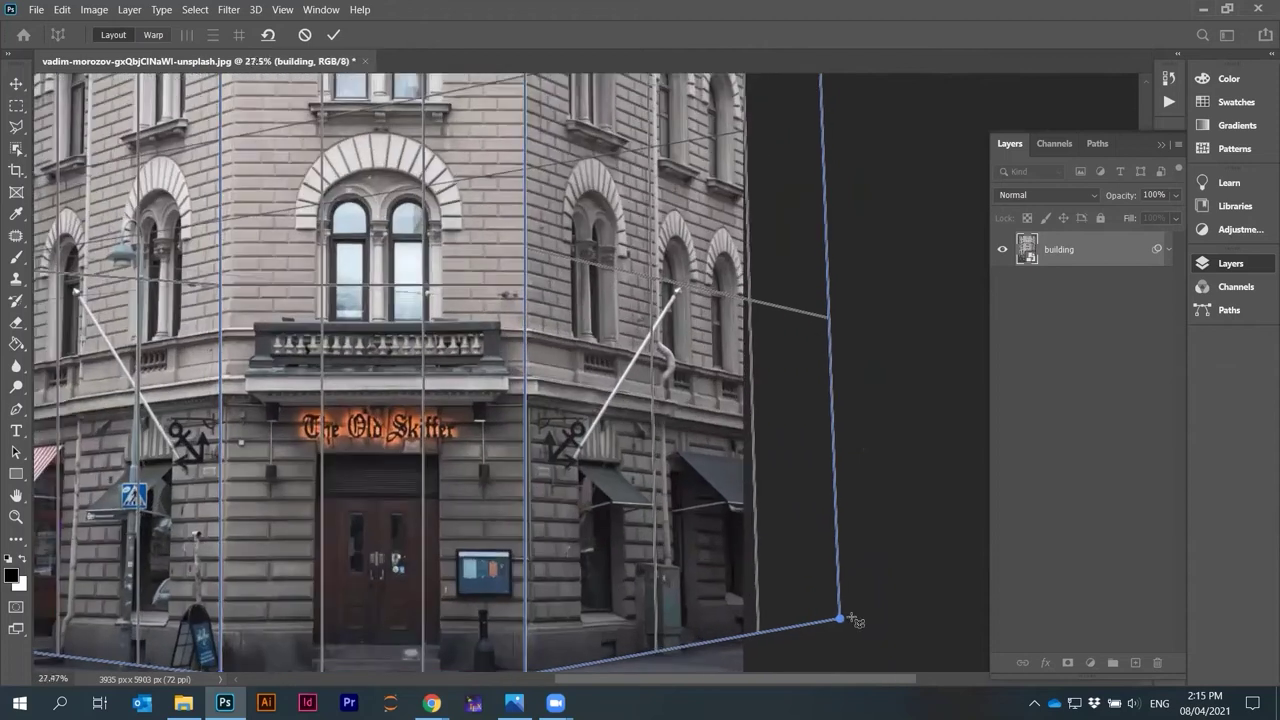
left_click_drag(830, 623, 809, 619)
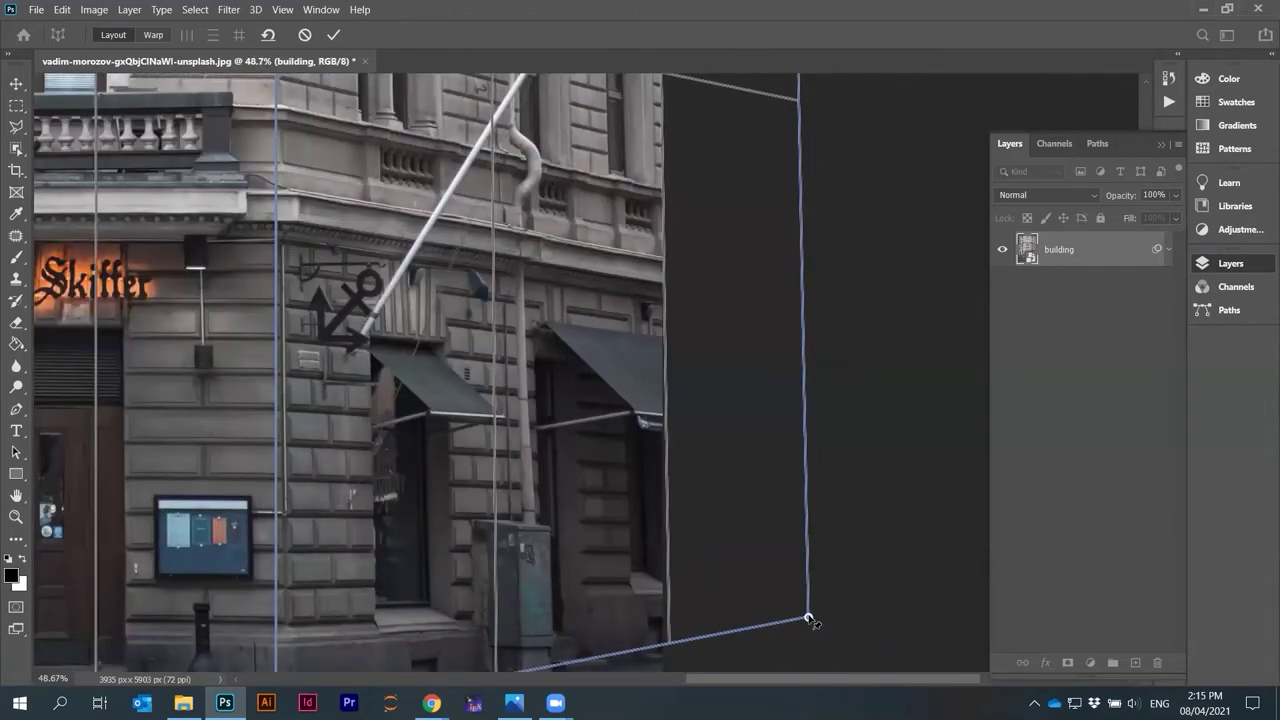
scroll(790, 600, "down", 4)
scroll(770, 450, "up", 5)
scroll(790, 400, "down", 5)
scroll(789, 584, "up", 2)
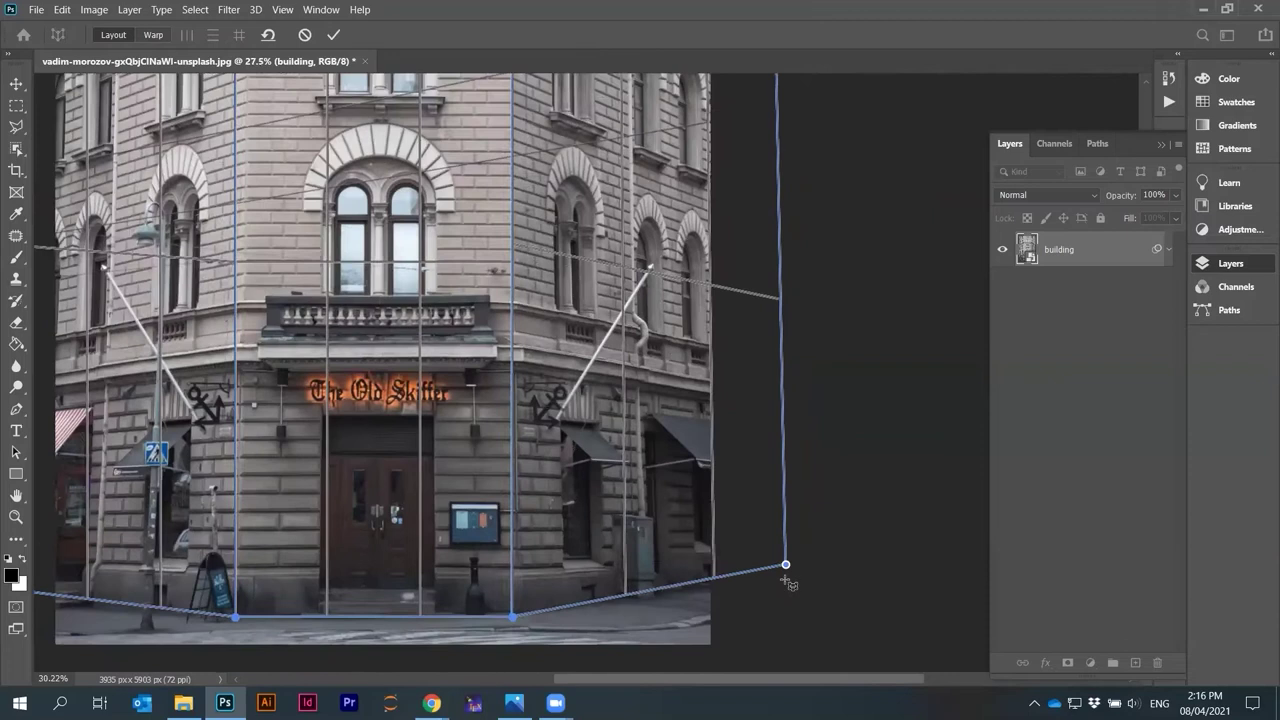
scroll(789, 584, "up", 2)
left_click_drag(788, 557, 770, 562)
scroll(770, 562, "down", 5)
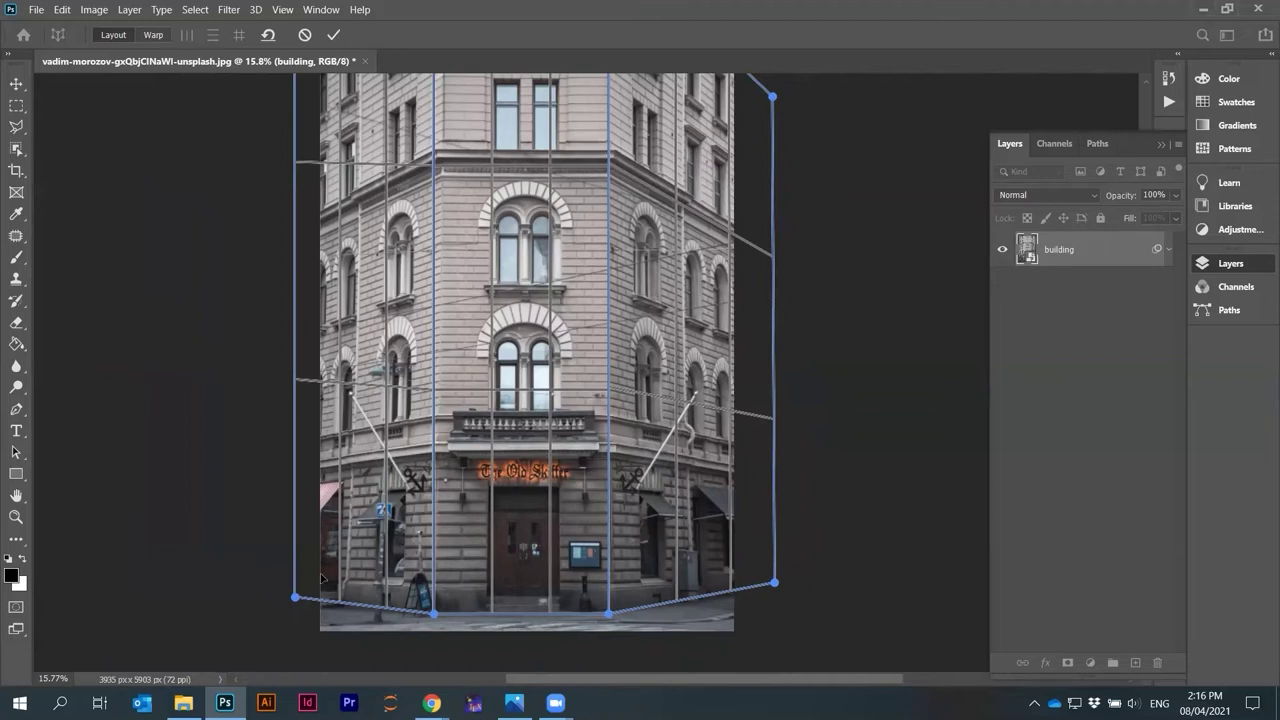
Shift the left quad's lower outer pin slightly down and inward to match the base of the left facade
scroll(321, 577, "up", 6)
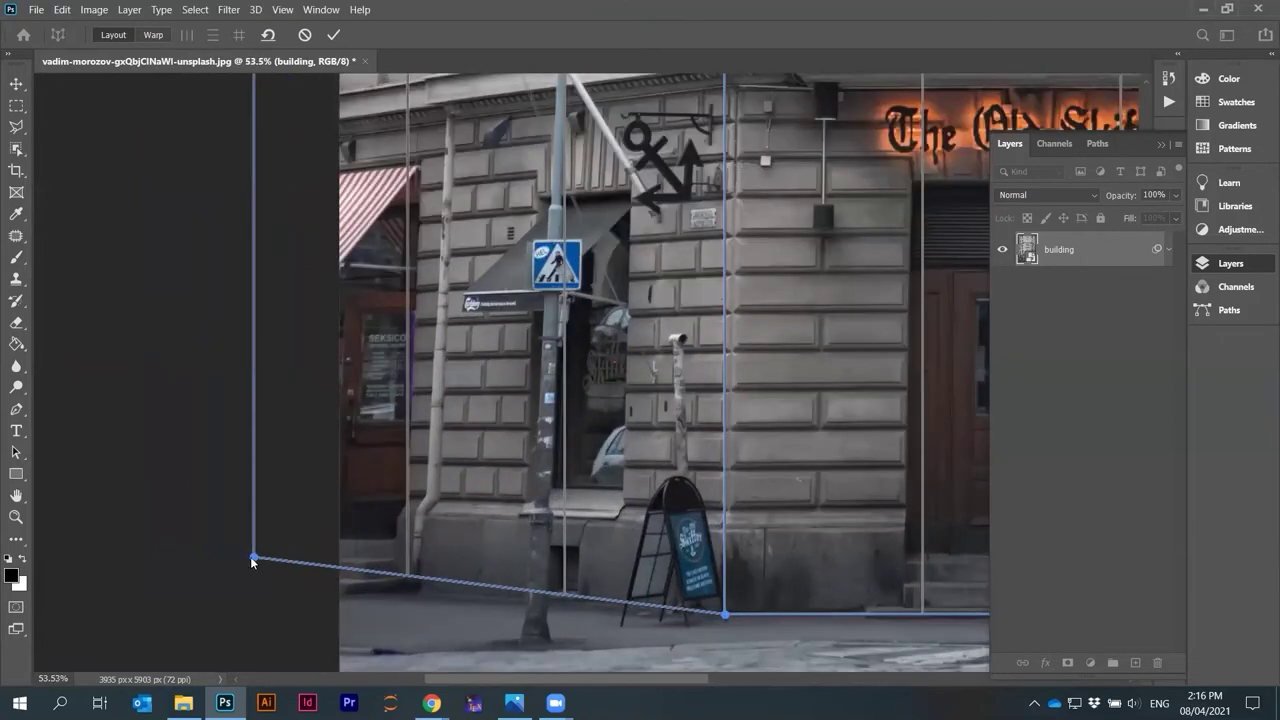
left_click_drag(251, 561, 262, 576)
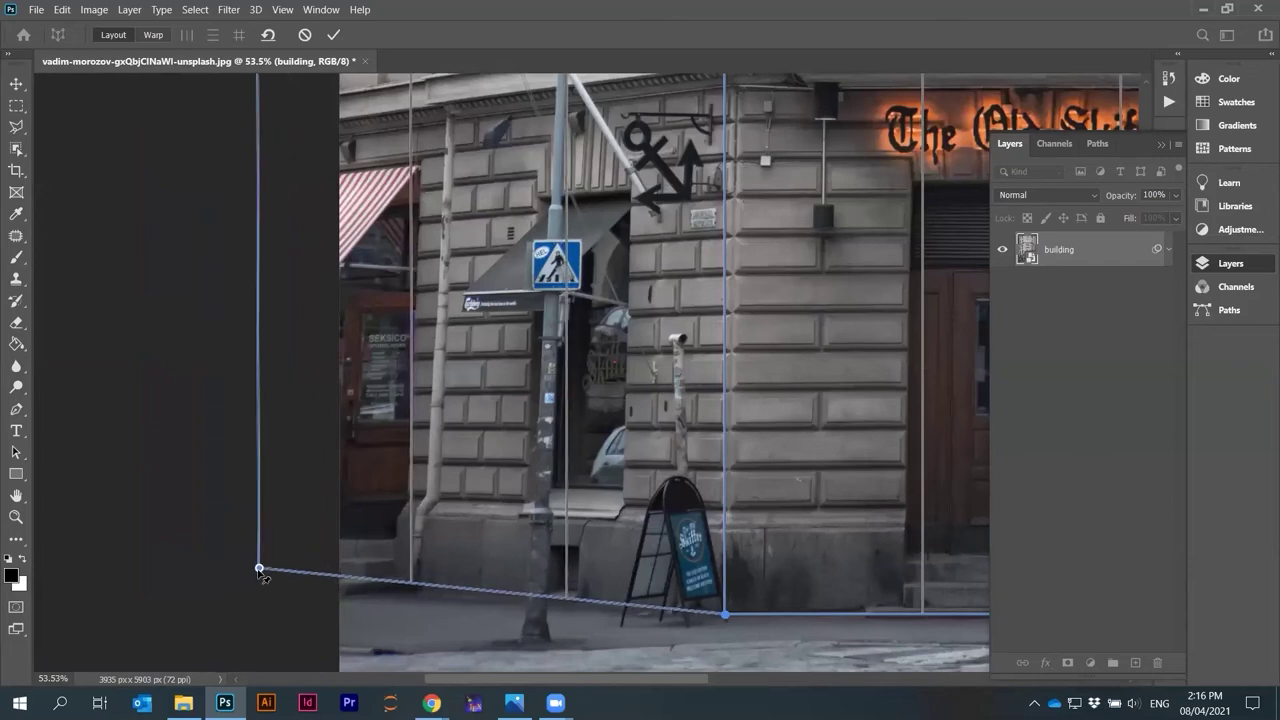
scroll(262, 574, "down", 7)
Lower the left quad's upper outer pin and fine-tune it so the top edge follows the left facade's cornice slope
scroll(333, 121, "up", 5)
left_click_drag(332, 121, 335, 399)
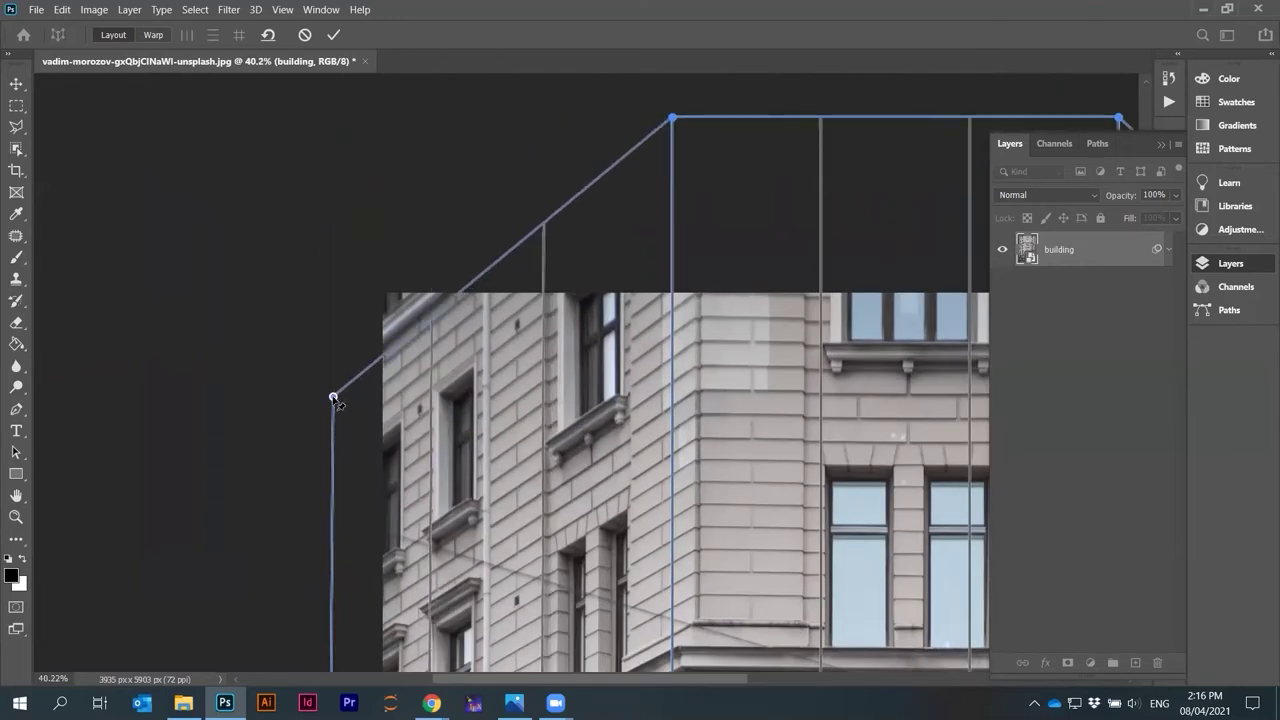
scroll(380, 237, "down", 2)
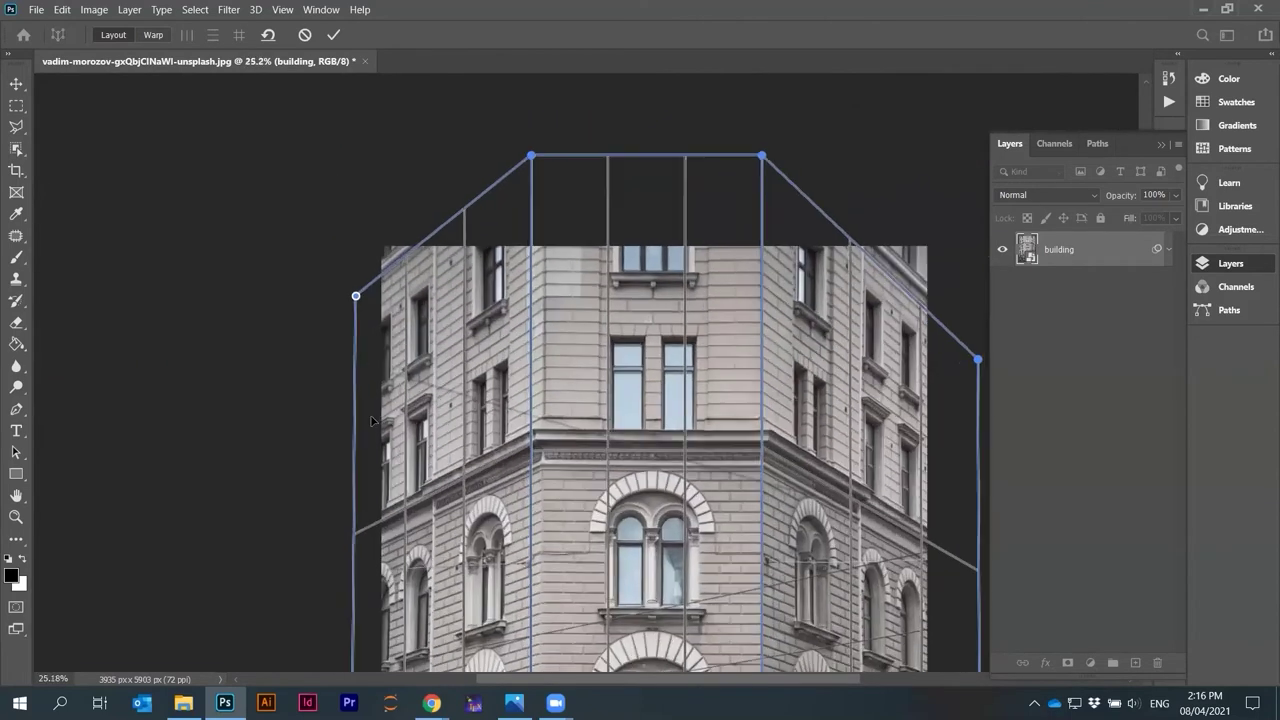
scroll(381, 263, "up", 1)
left_click_drag(346, 241, 350, 245)
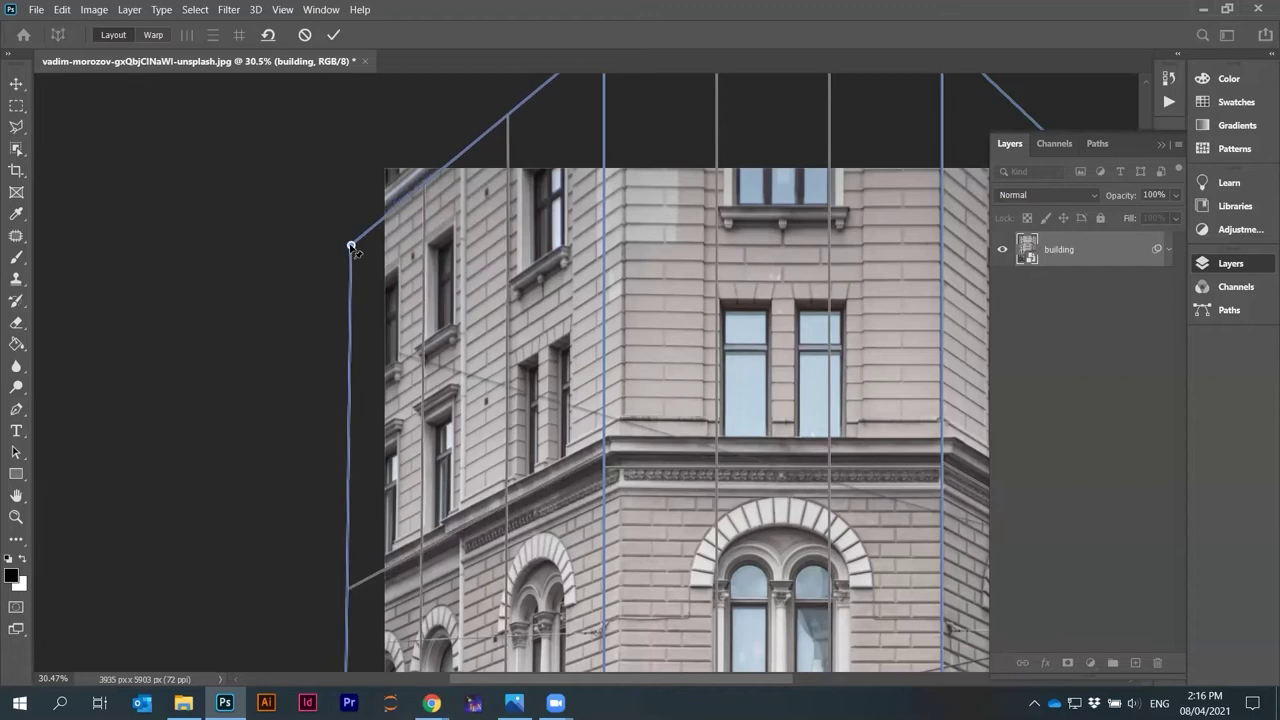
scroll(366, 206, "down", 5)
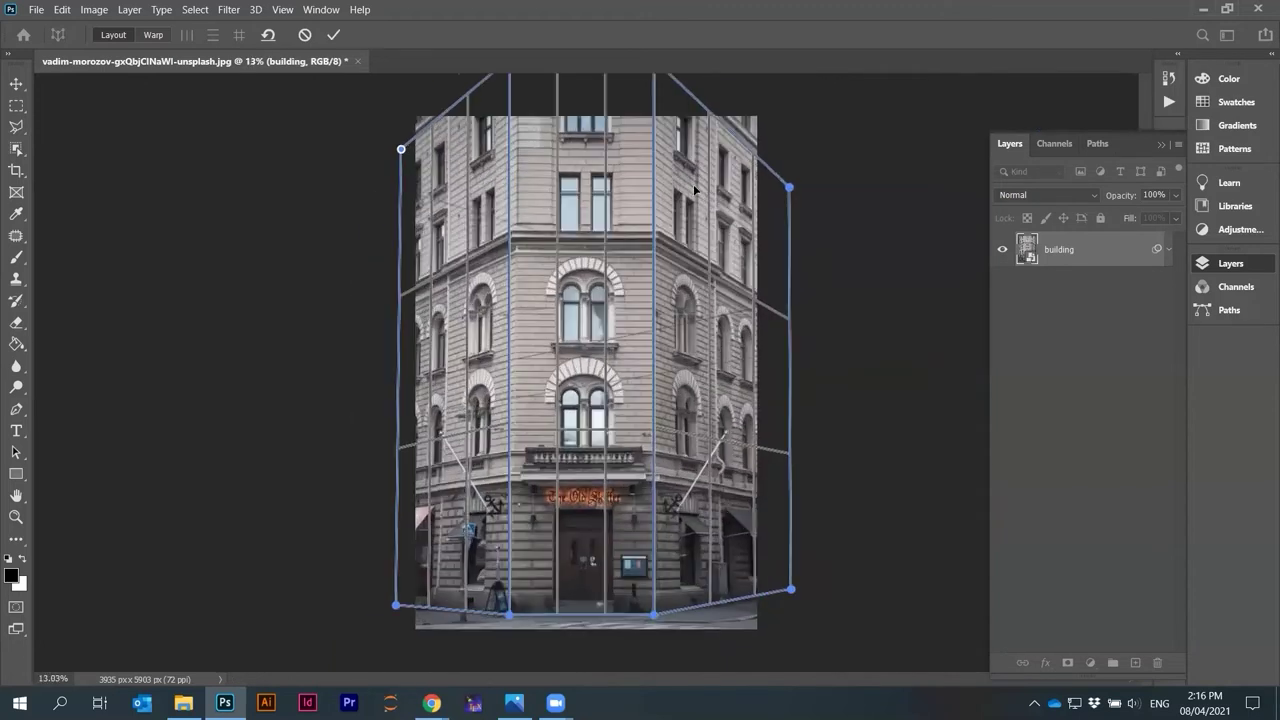
Switch the perspective warp to Warp mode and straighten the outer edges of the left and right quads to locked verticals
scroll(760, 373, "down", 1)
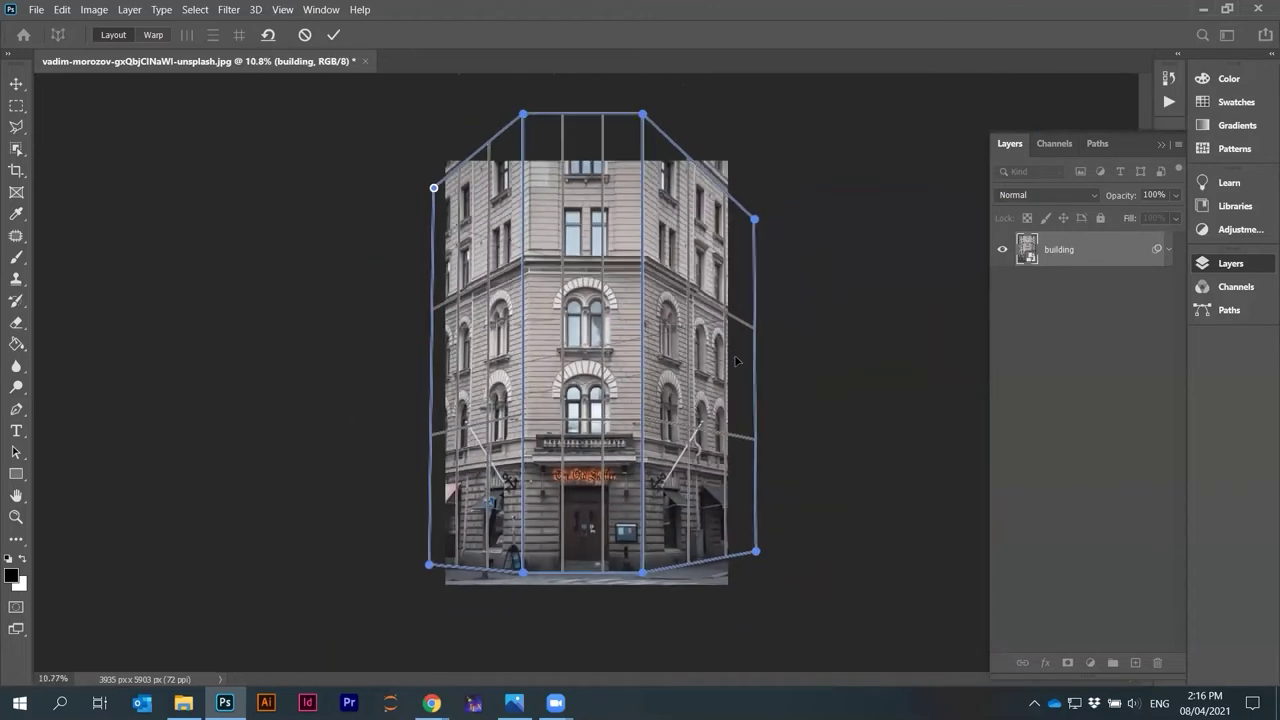
left_click(154, 36)
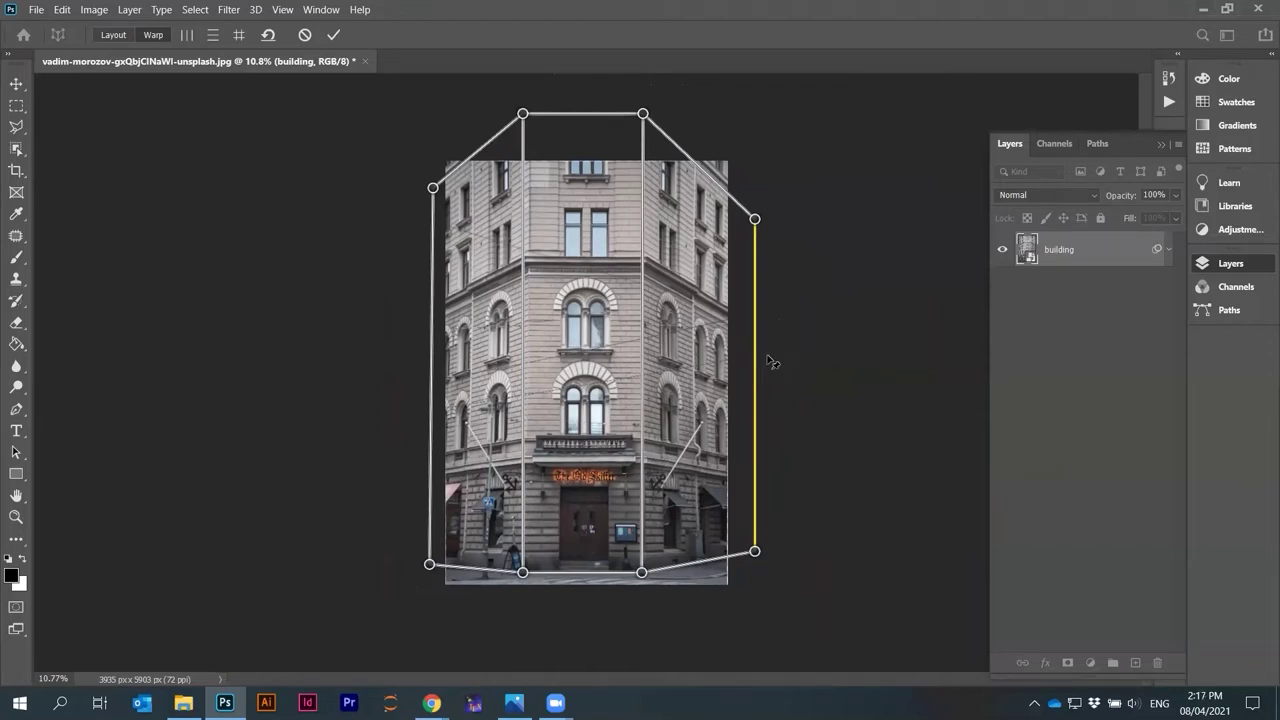
mouse_move(760, 557)
left_mouse_down()
mouse_move(783, 553)
mouse_move(760, 550)
left_mouse_up()
key("ctrl+plus")
left_click(413, 374, "shift")
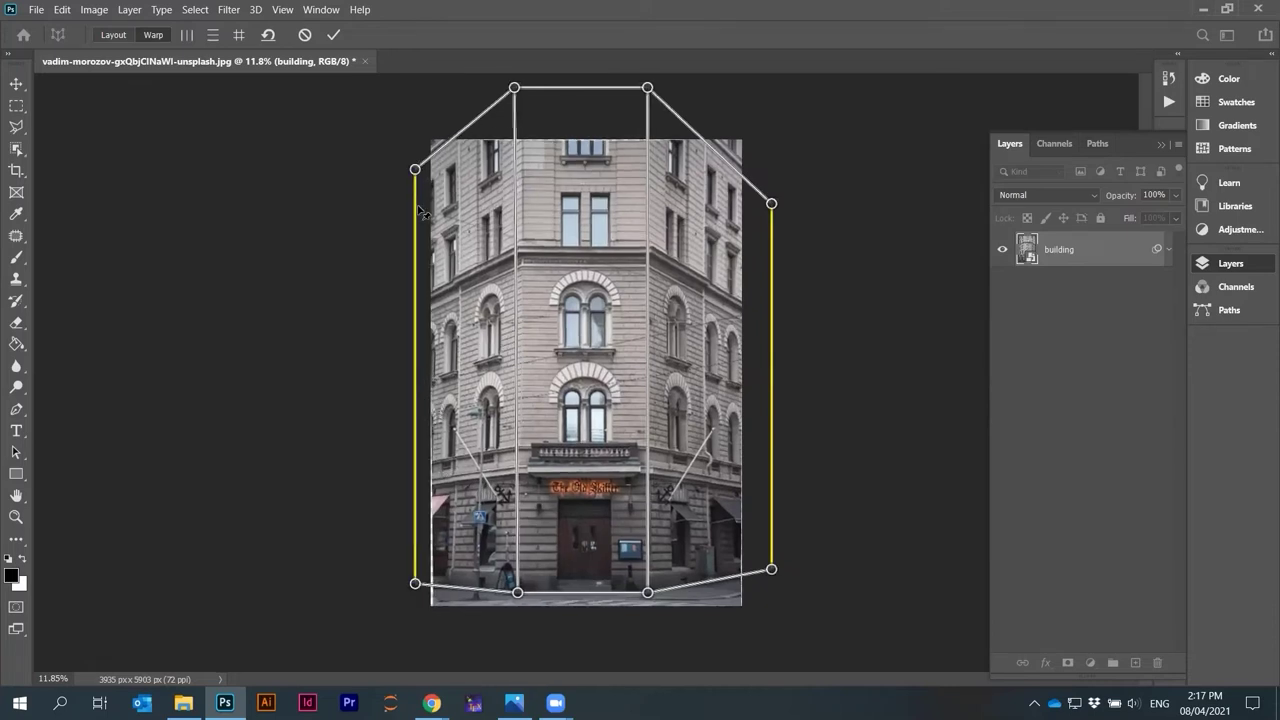
Try locking the seam between the left and middle quads vertical, and undo it
left_click(516, 399, "shift")
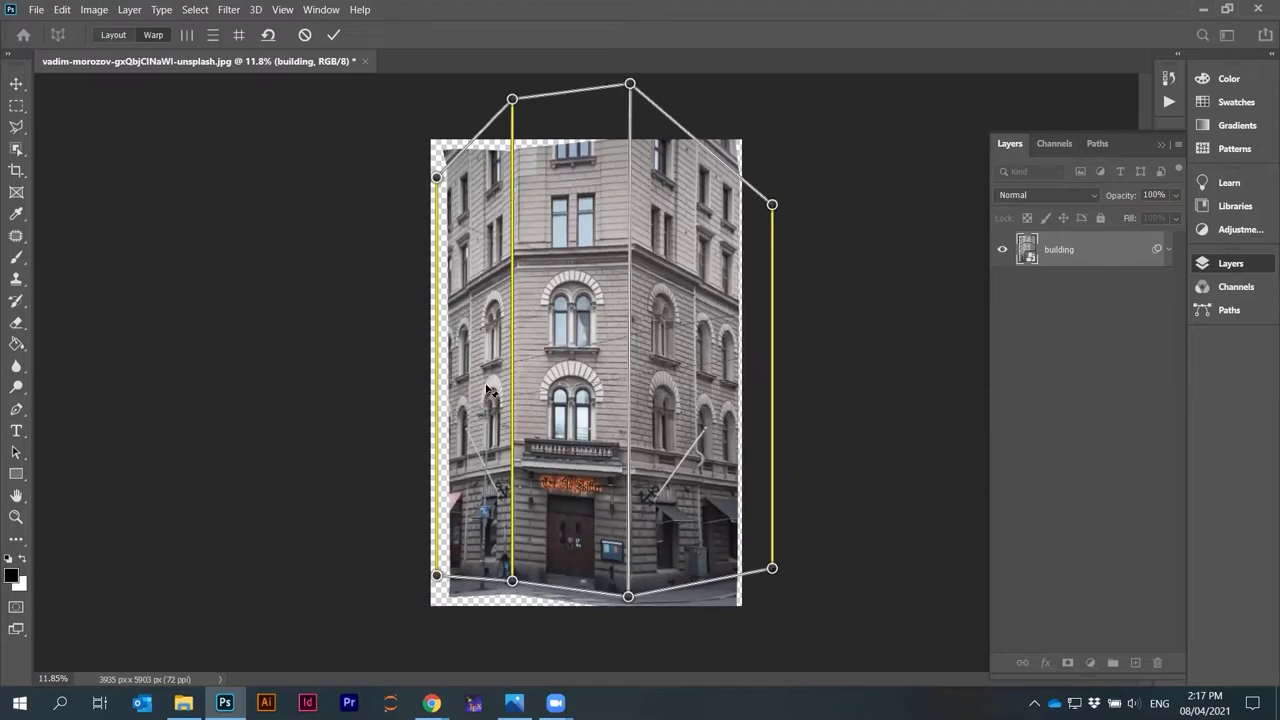
key("ctrl+z")
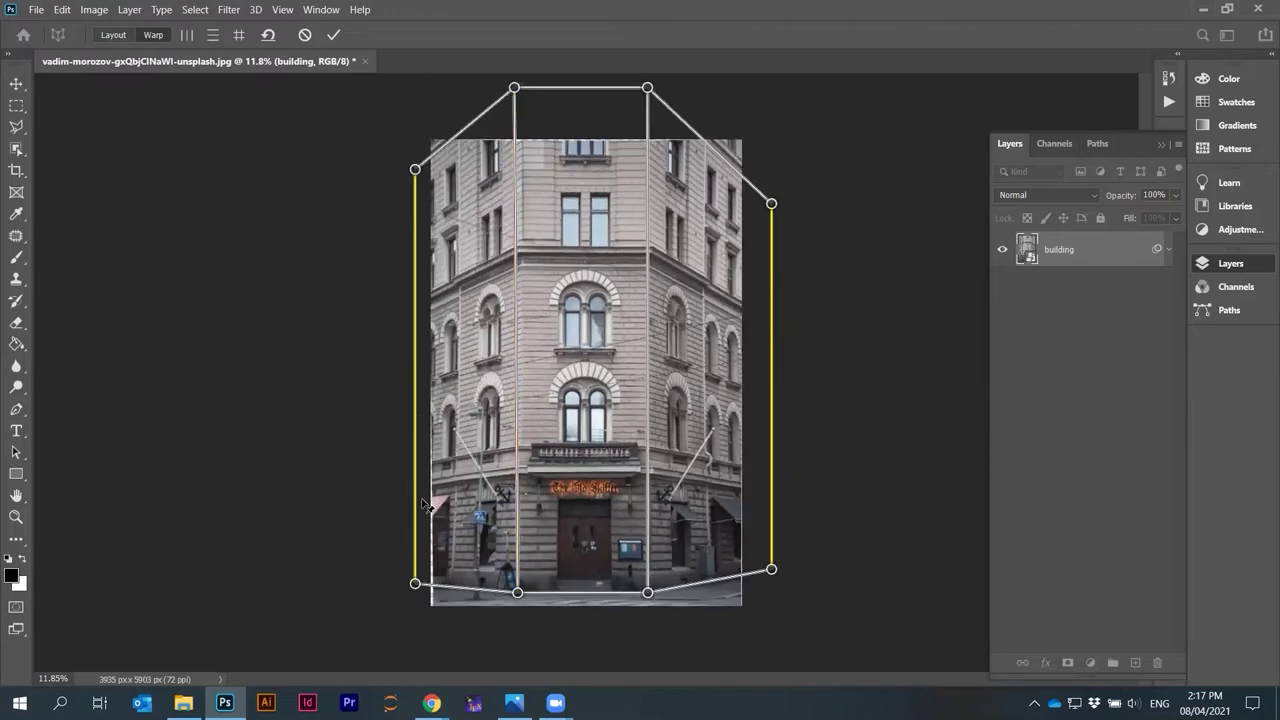
Nudge the left quad's lower outer pin slightly at the base of the left facade
scroll(418, 585, "up", 4)
left_click_drag(371, 640, 376, 641)
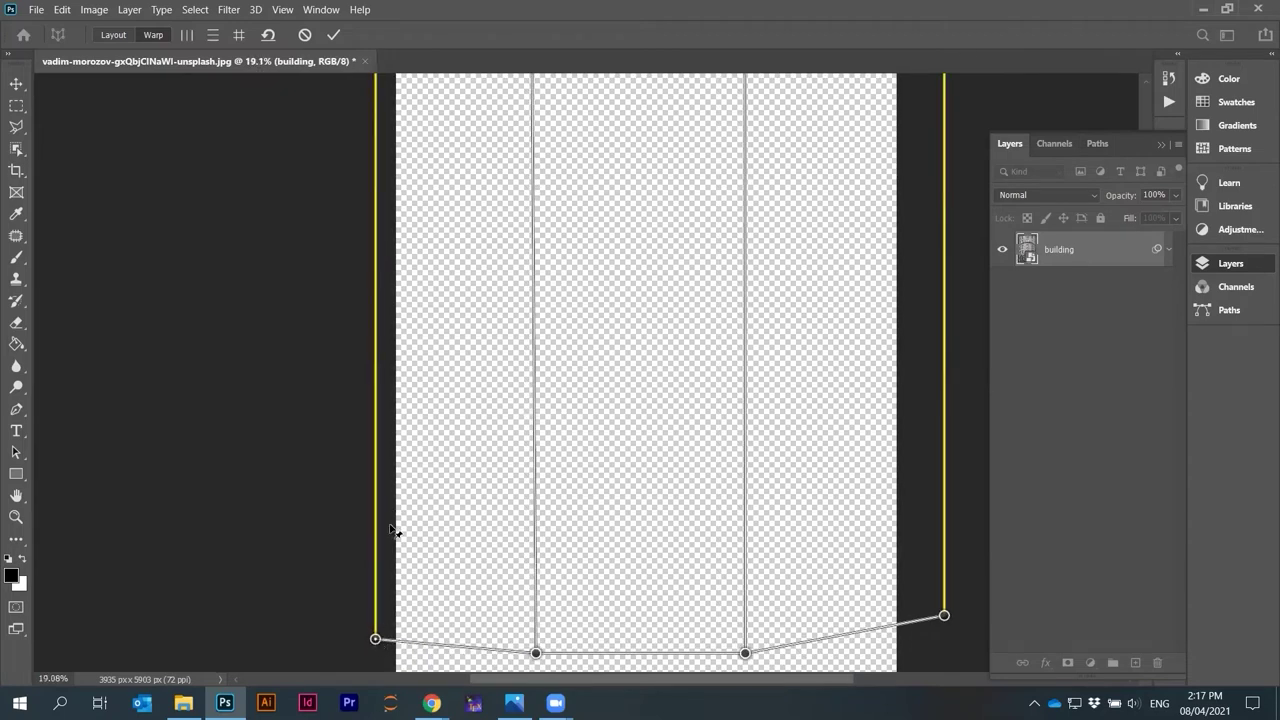
scroll(396, 548, "down", 3)
scroll(396, 550, "up", 2)
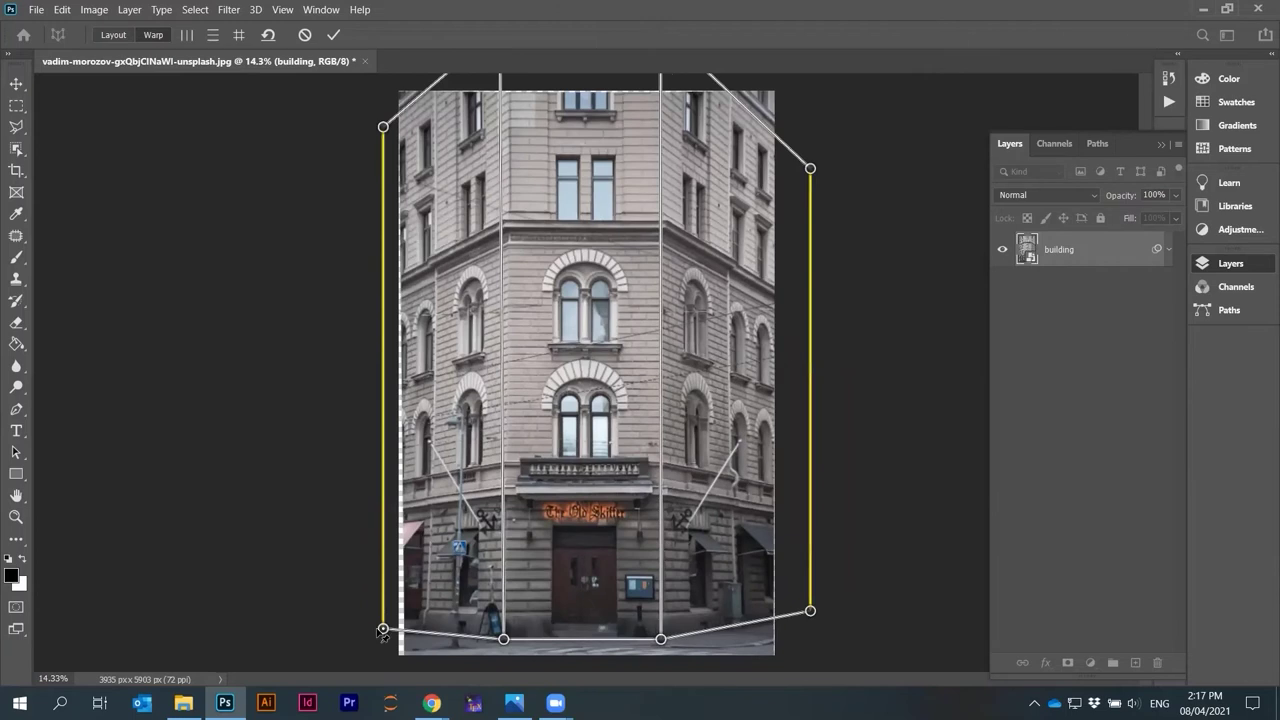
scroll(385, 636, "up", 3)
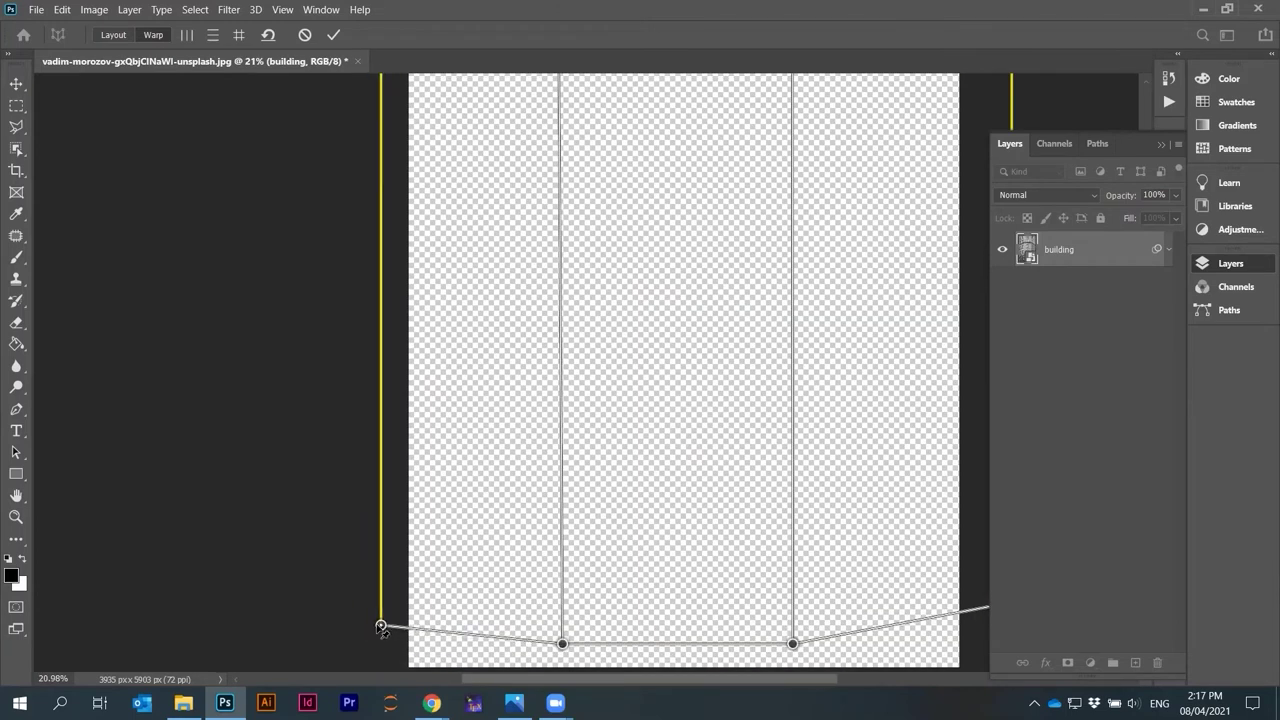
scroll(386, 630, "down", 4)
scroll(611, 302, "up", 1)
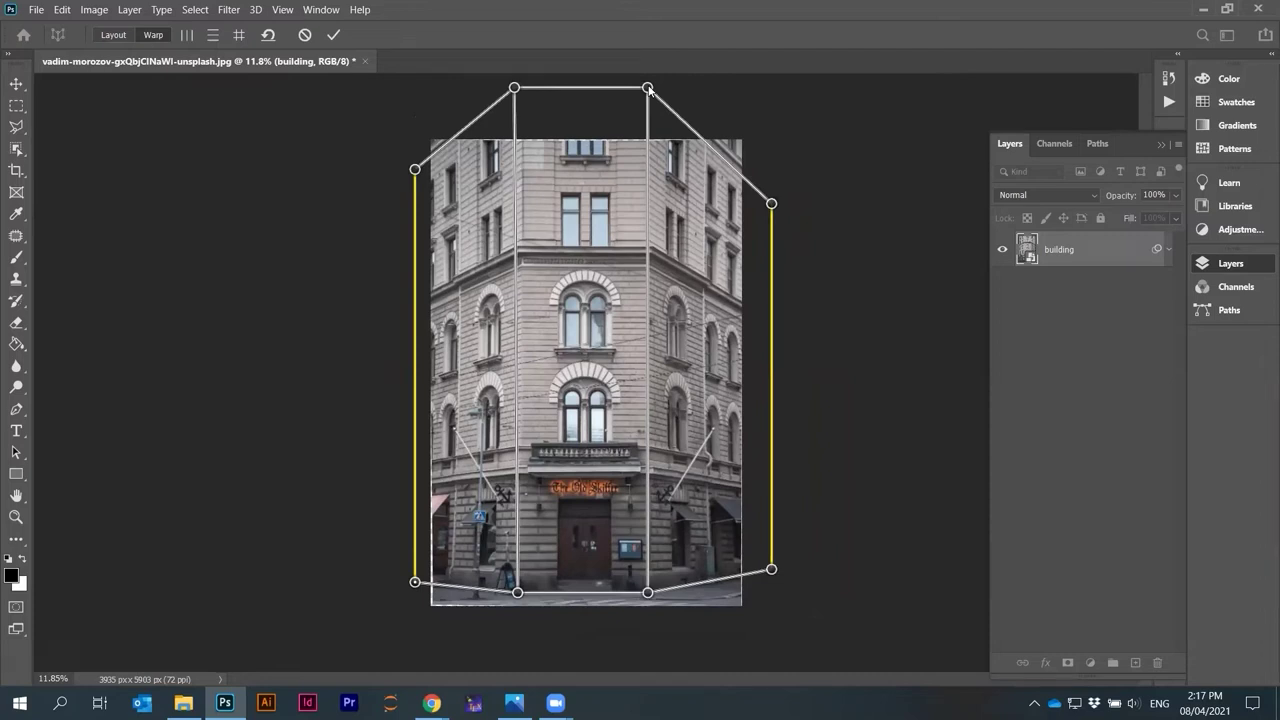
Straighten and lock both inner seams of the middle quad as verticals
left_click(648, 184, "shift")
left_click(514, 240, "shift")
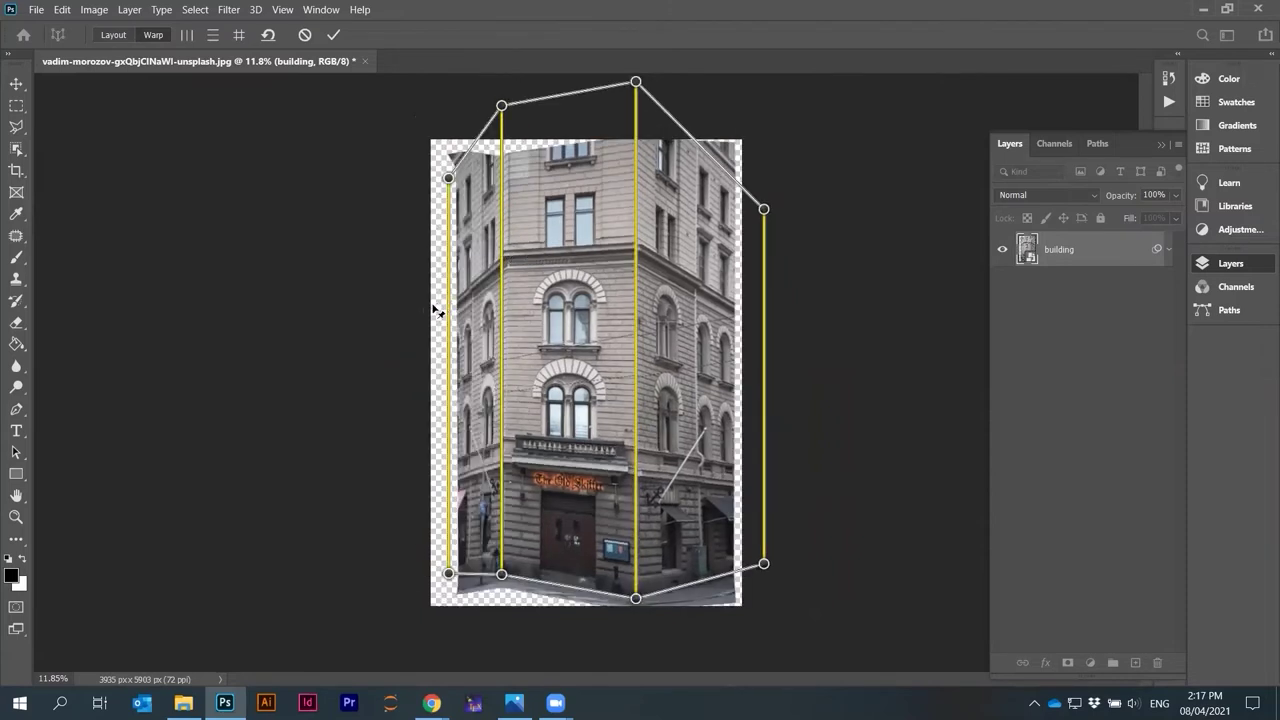
scroll(446, 318, "up", 1)
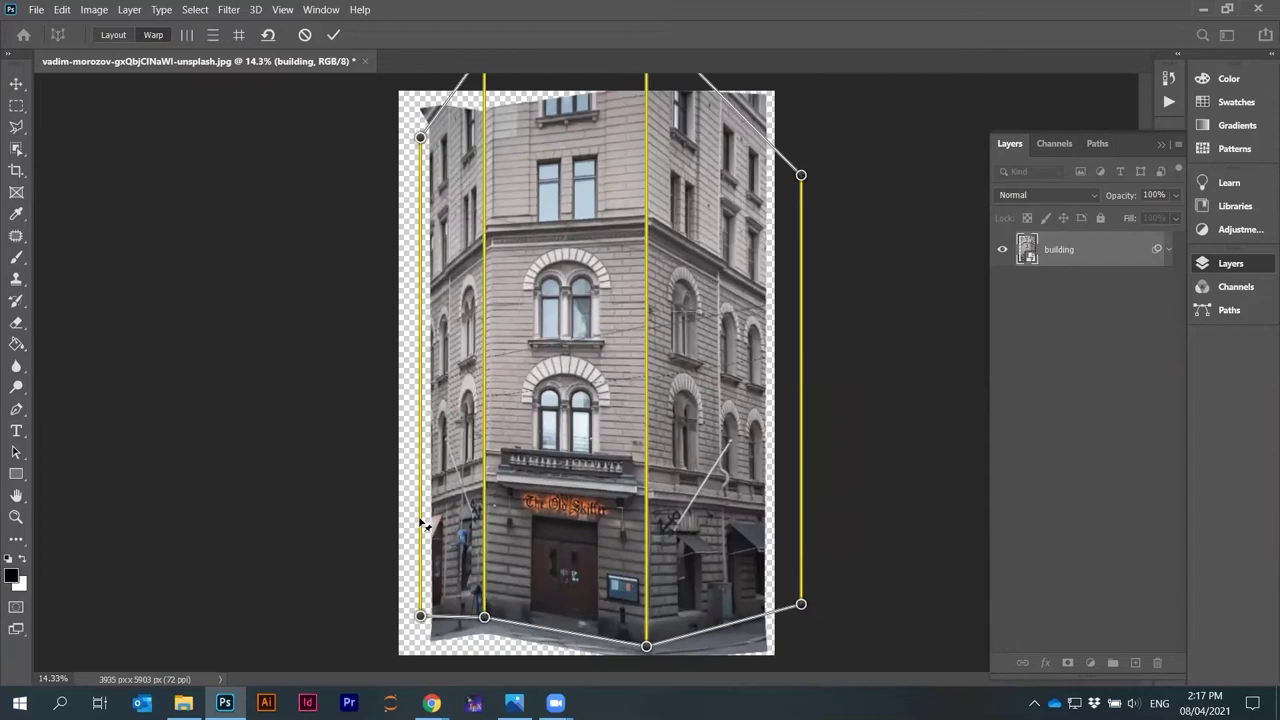
Pull the left quad's outer edge outward, and unlock the left seam and move its lower pin outward and down
left_click_drag(421, 618, 352, 618)
left_click(496, 560, "shift")
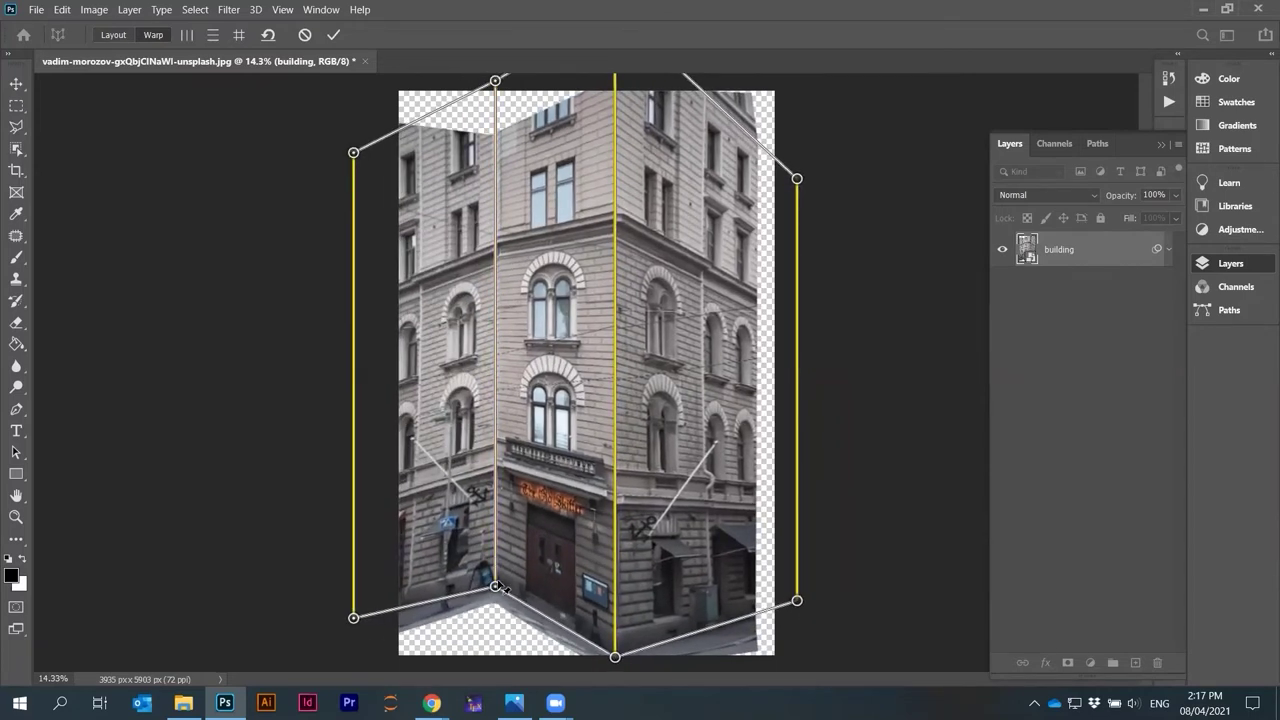
left_click_drag(356, 617, 337, 617)
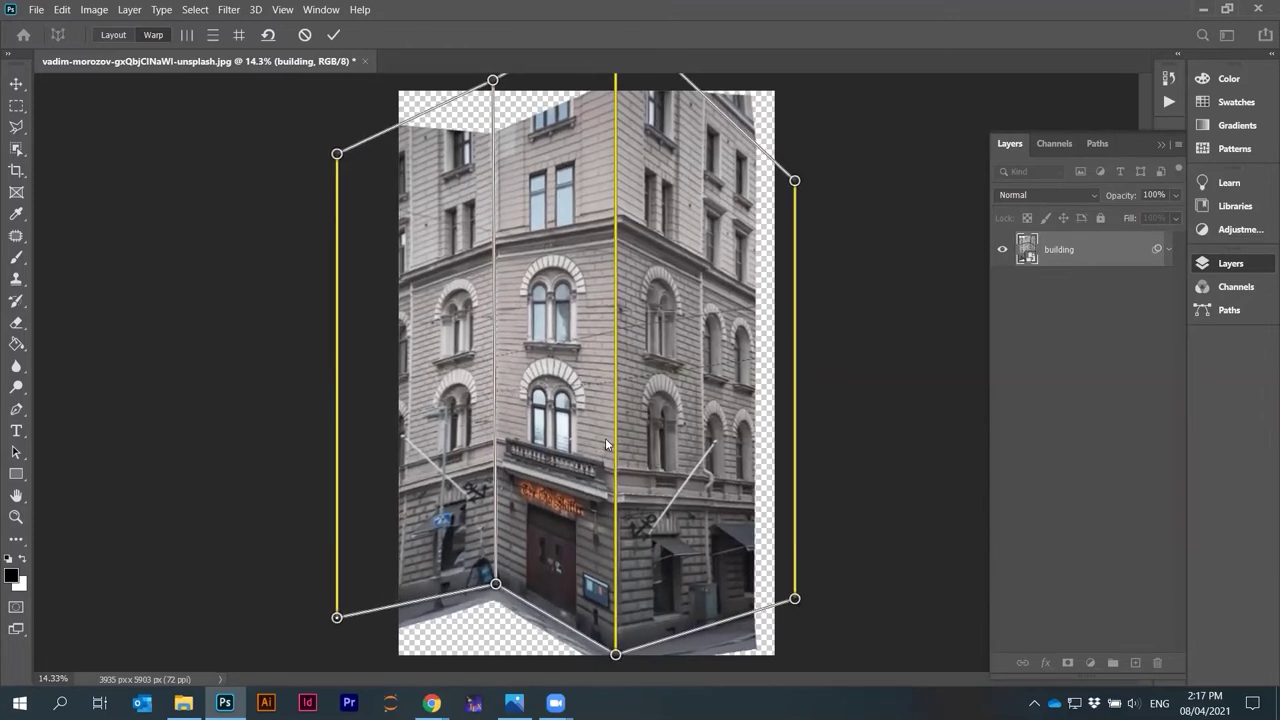
scroll(607, 432, "down", 1)
left_click_drag(505, 565, 459, 616)
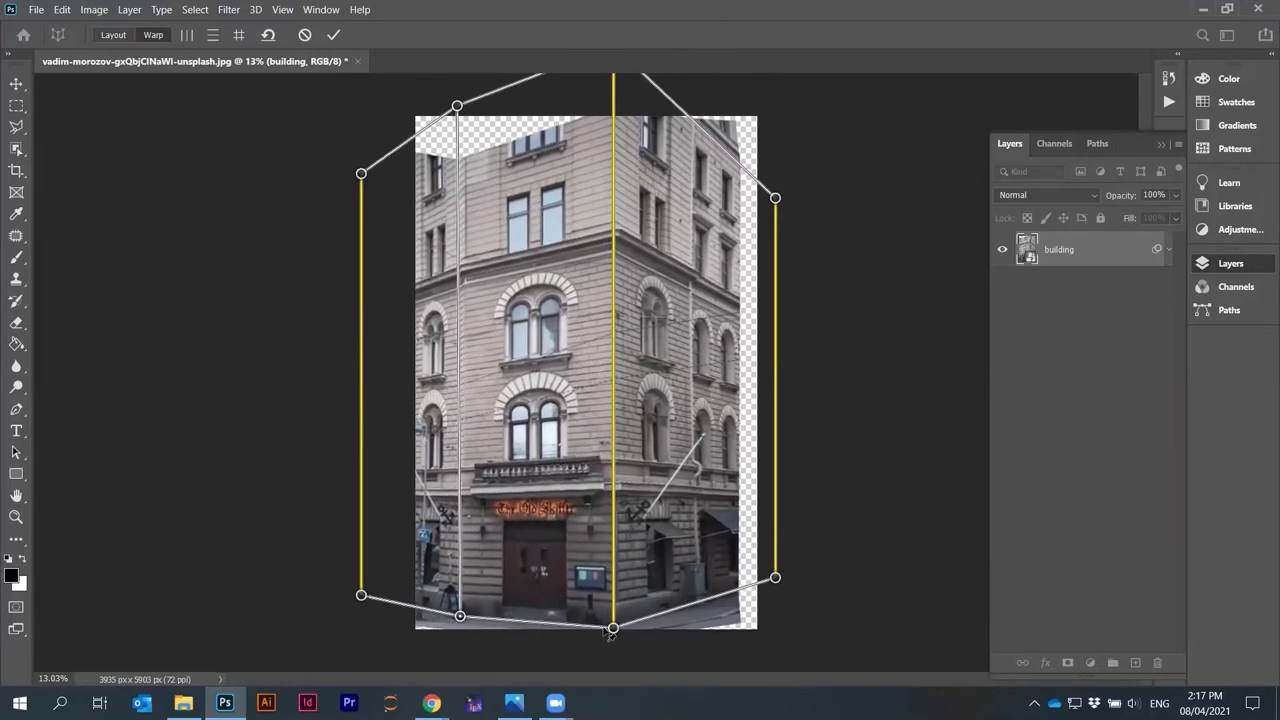
Fold the right seam inward by raising its lower pin and lowering its upper pin, and raise the right quad's upper outer pin
left_click_drag(614, 630, 611, 570)
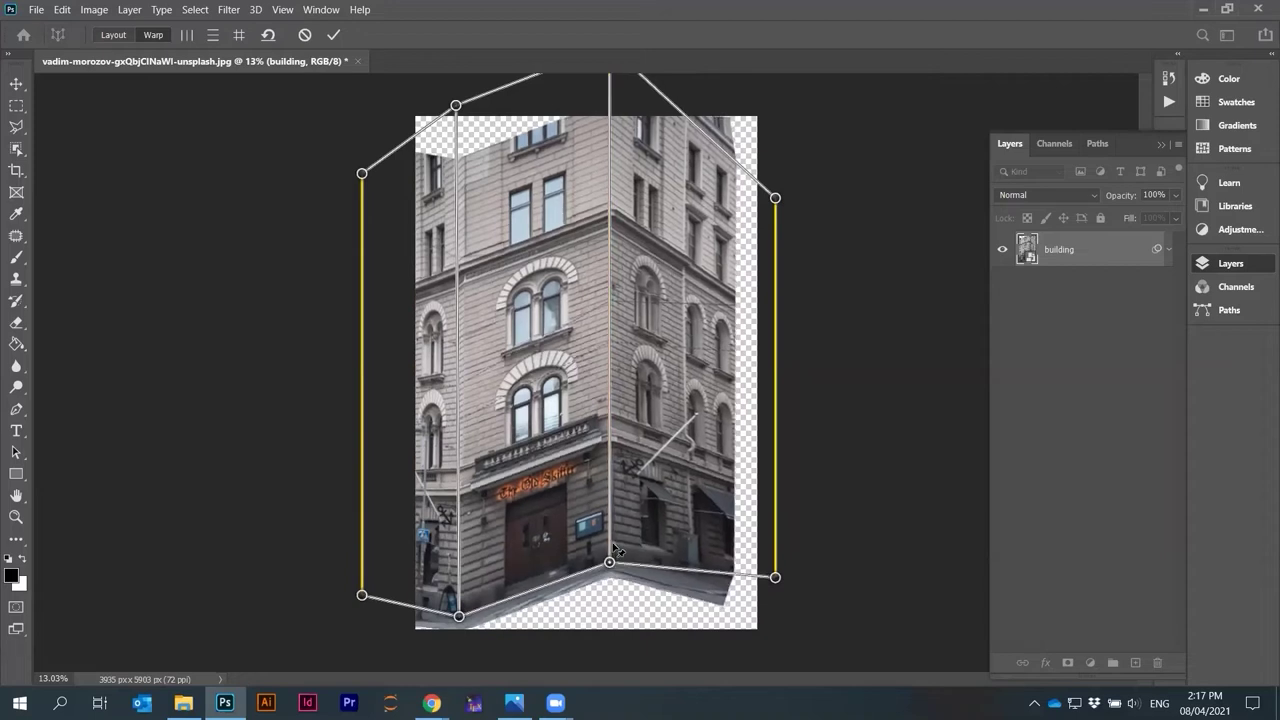
scroll(632, 226, "down", 1)
left_click_drag(610, 83, 618, 205)
left_click_drag(760, 216, 760, 97)
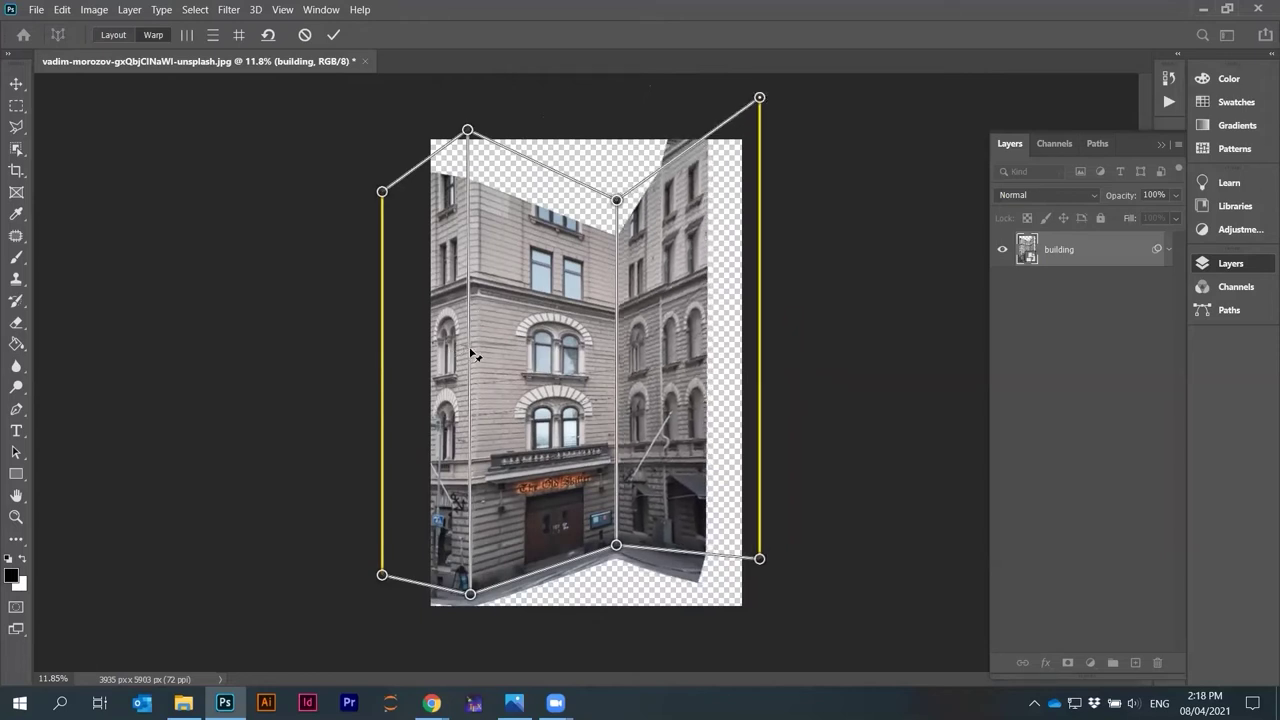
Shift the left seam toward the middle of the building and bring the left quad's outer edge inward to the canvas edge
left_click_drag(469, 131, 506, 132)
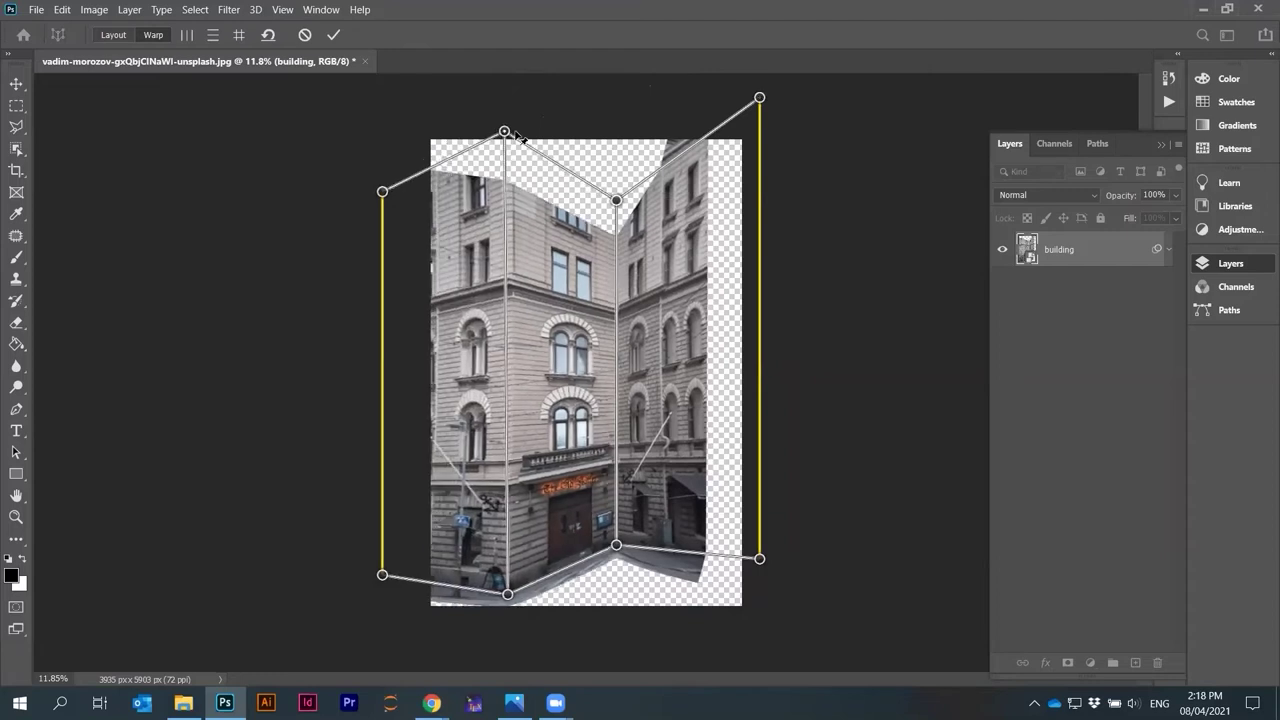
left_click_drag(509, 595, 530, 593)
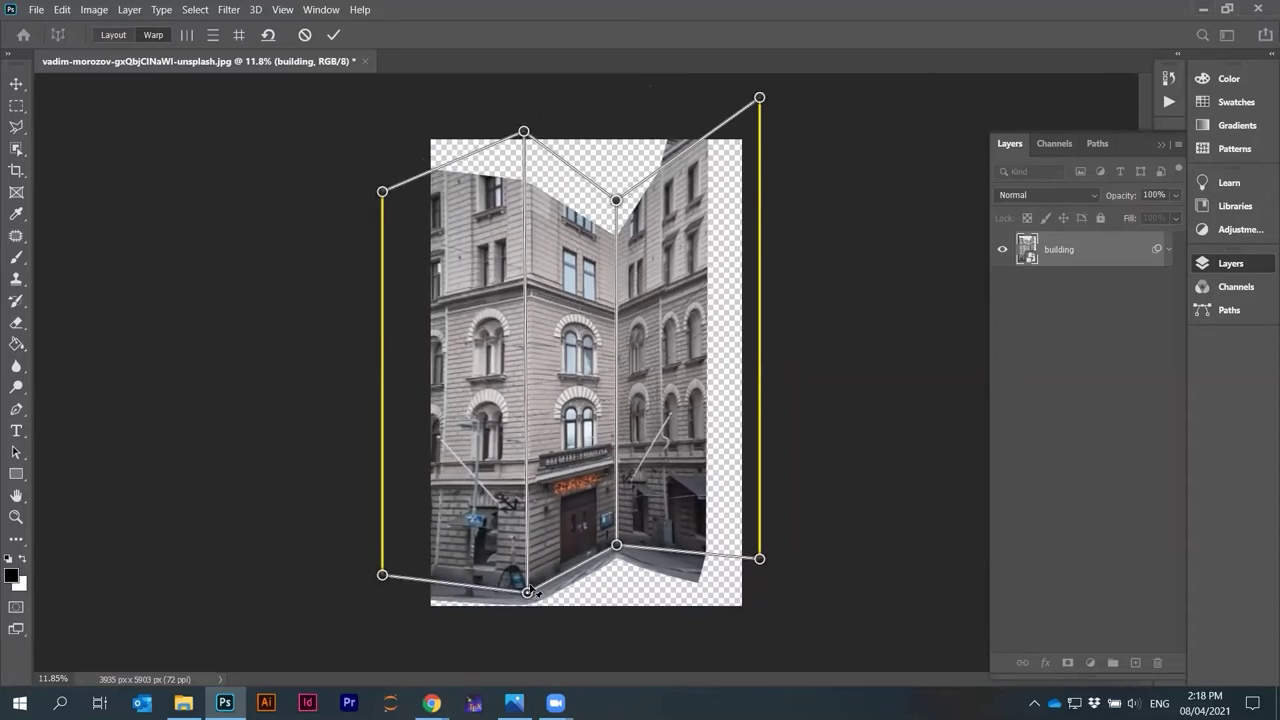
left_click_drag(384, 191, 427, 183)
left_click_drag(423, 576, 430, 583)
Raise the right seam's upper pin slightly and lower the right quad's lower outer pin
key("ctrl+plus")
scroll(690, 402, "up", 3)
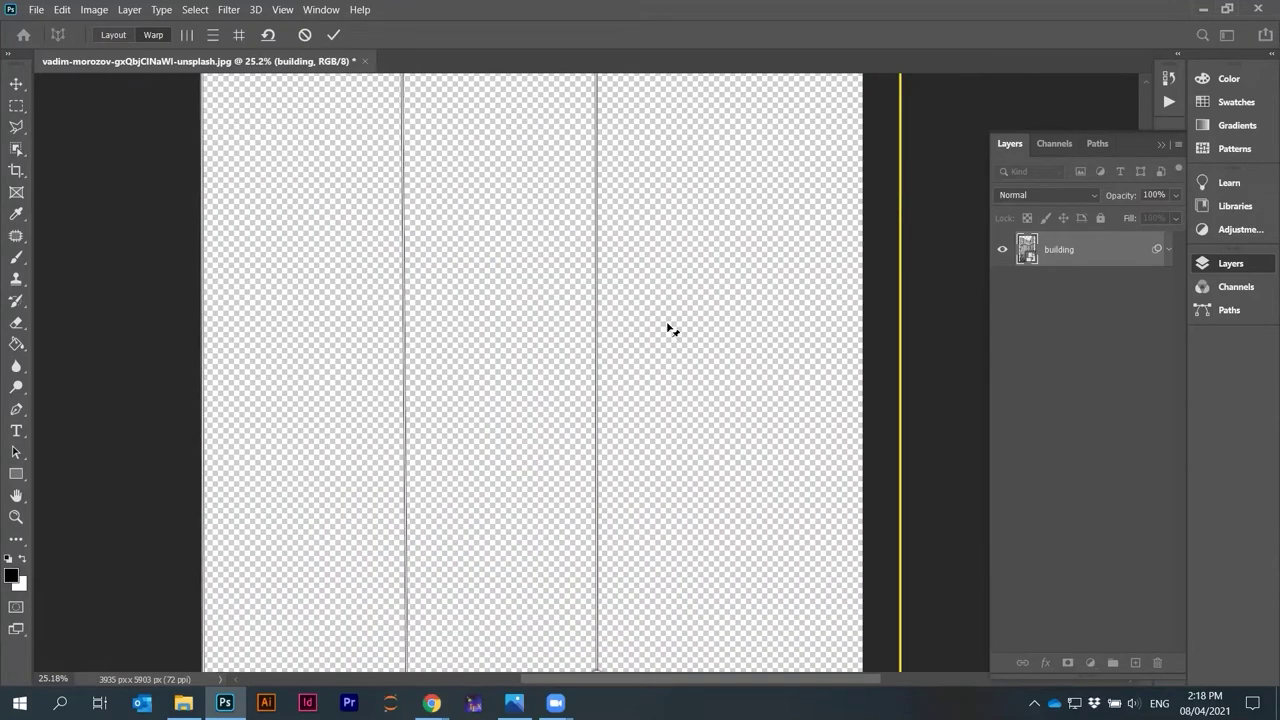
scroll(604, 325, "down", 2)
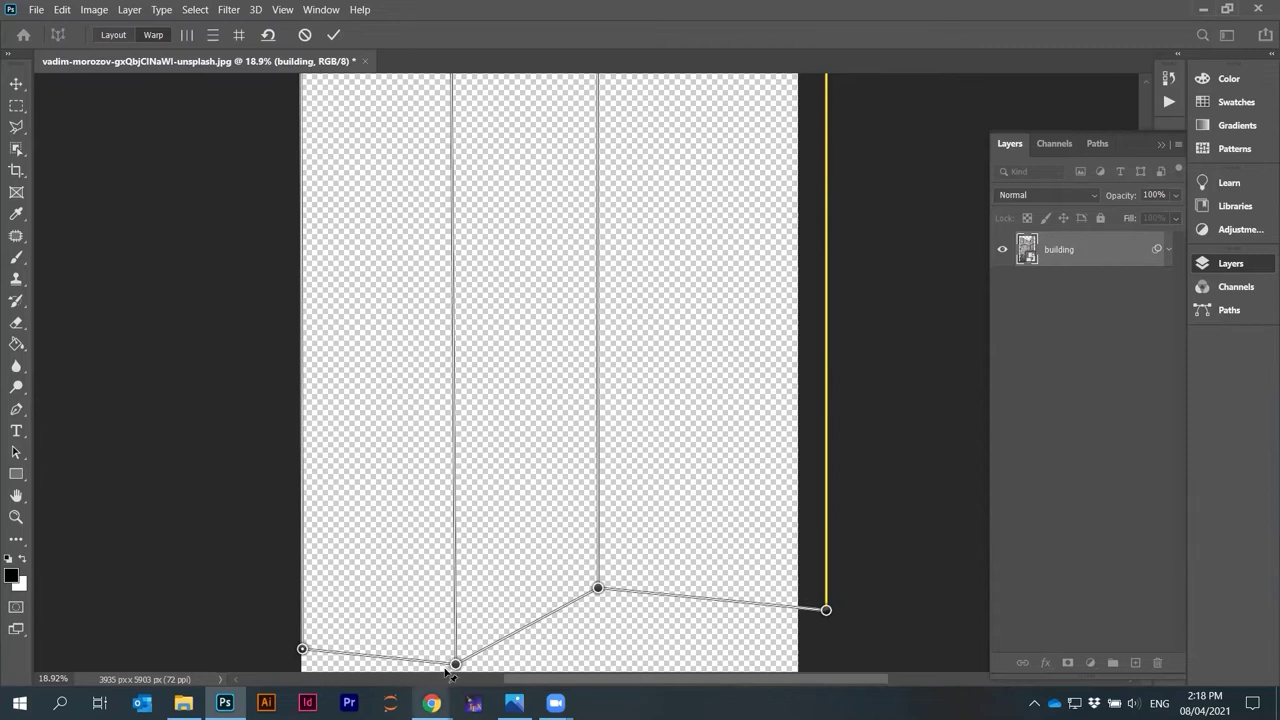
scroll(618, 243, "up", 1)
scroll(618, 281, "down", 1)
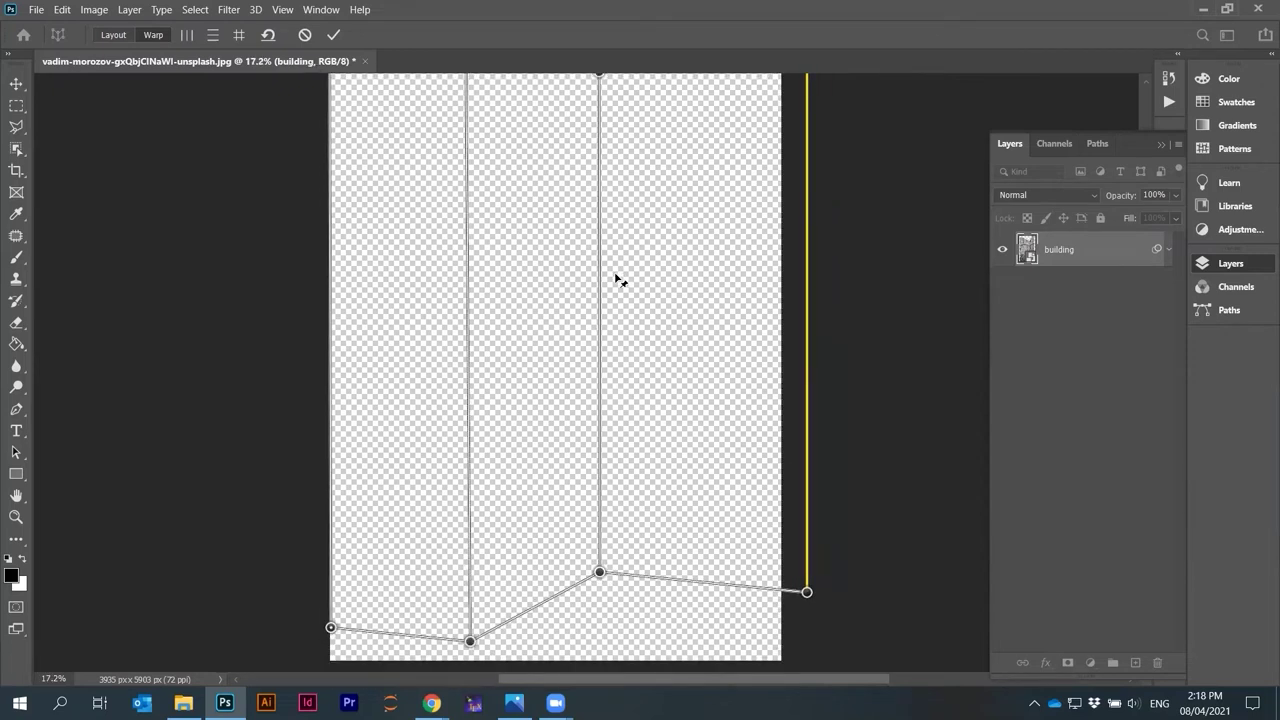
scroll(612, 310, "up", 1)
mouse_move(826, 620)
left_mouse_down()
mouse_move(829, 631)
mouse_move(829, 618)
left_mouse_up()
scroll(580, 530, "down", 3)
scroll(652, 521, "up", 1)
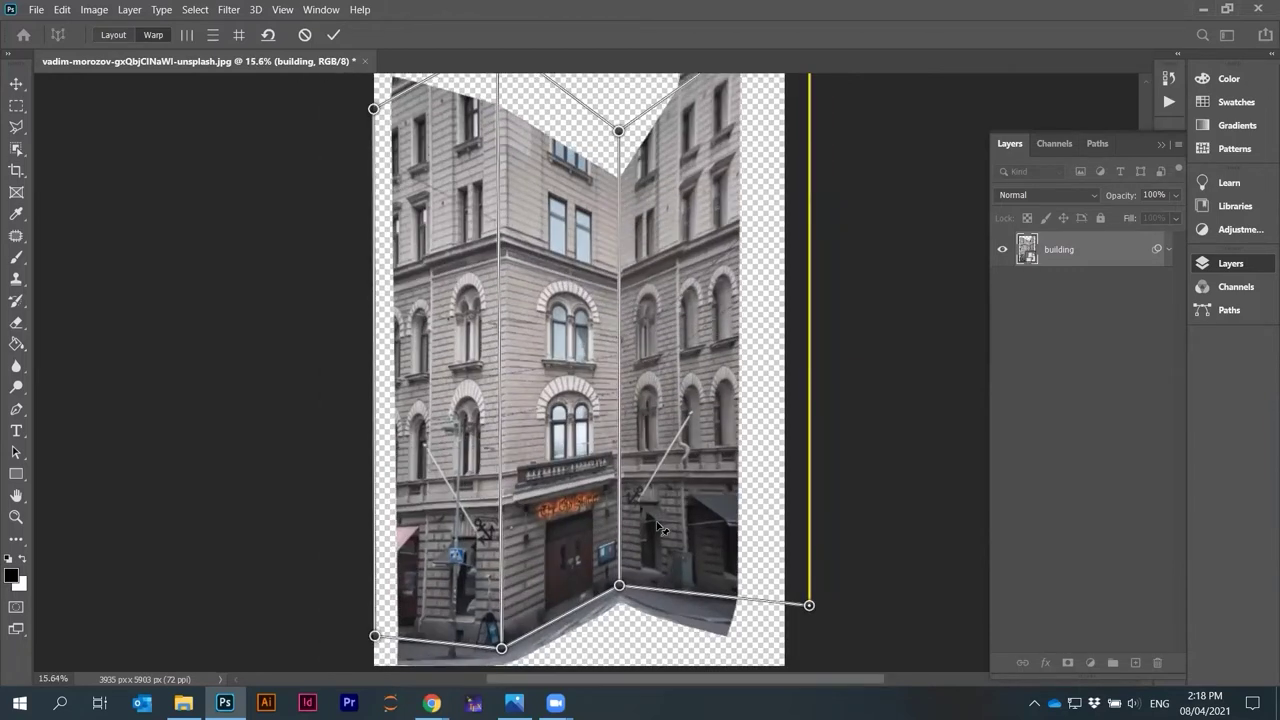
left_click_drag(618, 133, 615, 119)
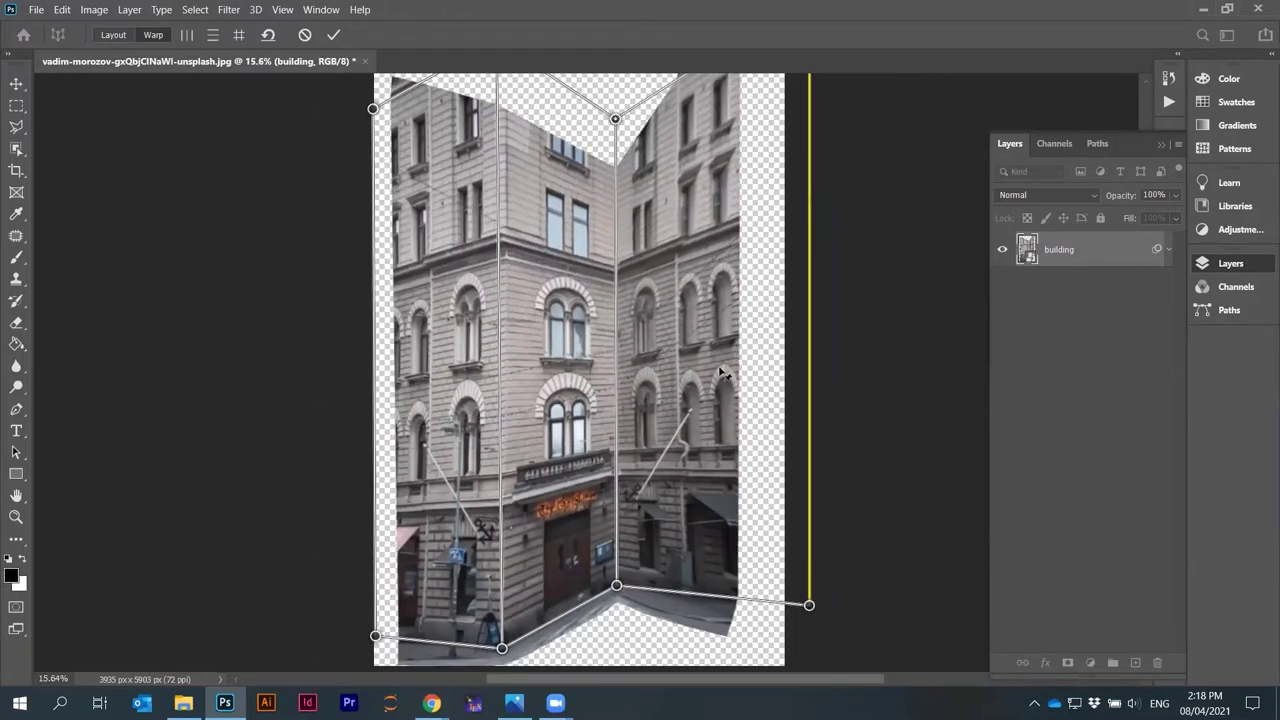
left_click_drag(810, 607, 804, 639)
scroll(800, 600, "up", 3)
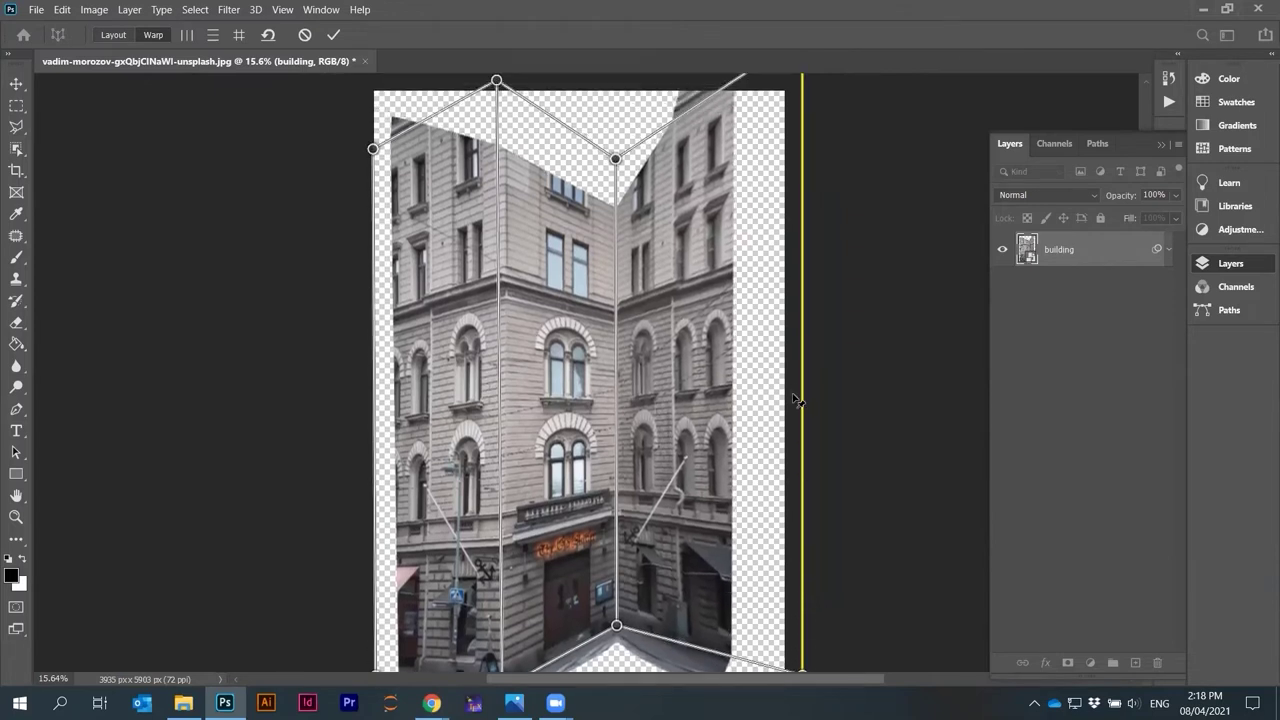
scroll(760, 276, "down", 1)
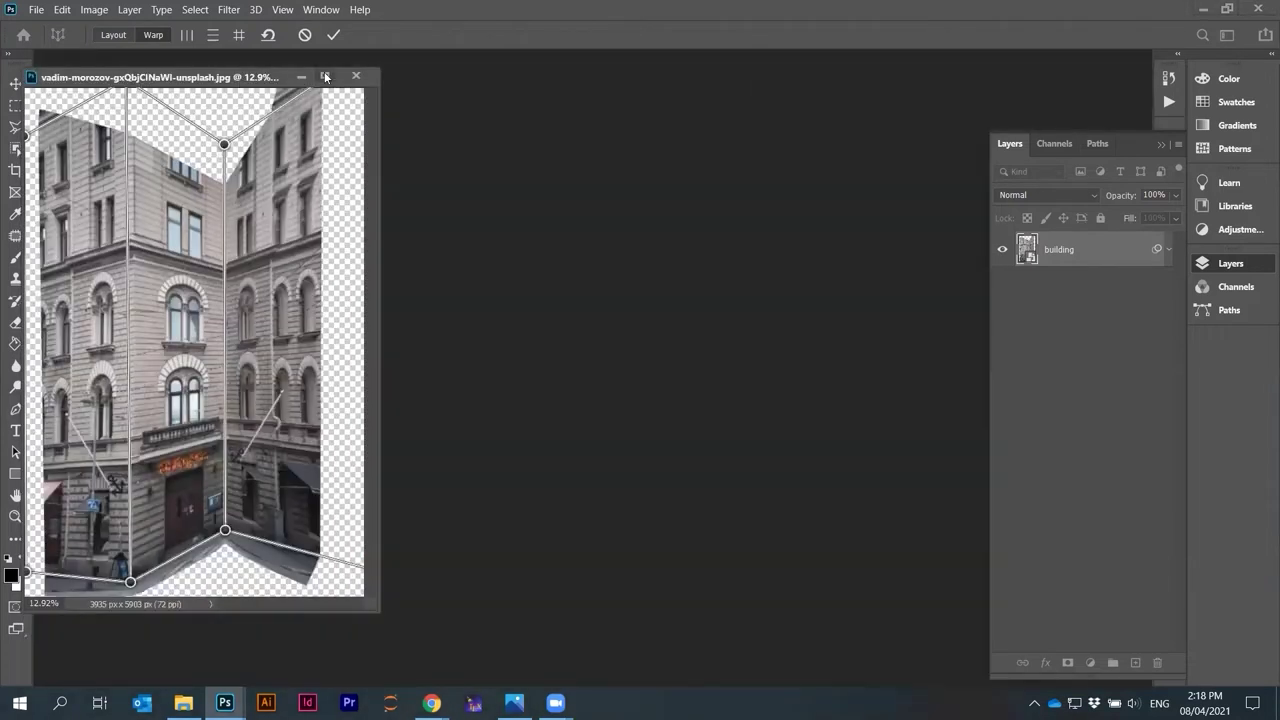
Dock the floating document window back into the main workspace
left_click(325, 77)
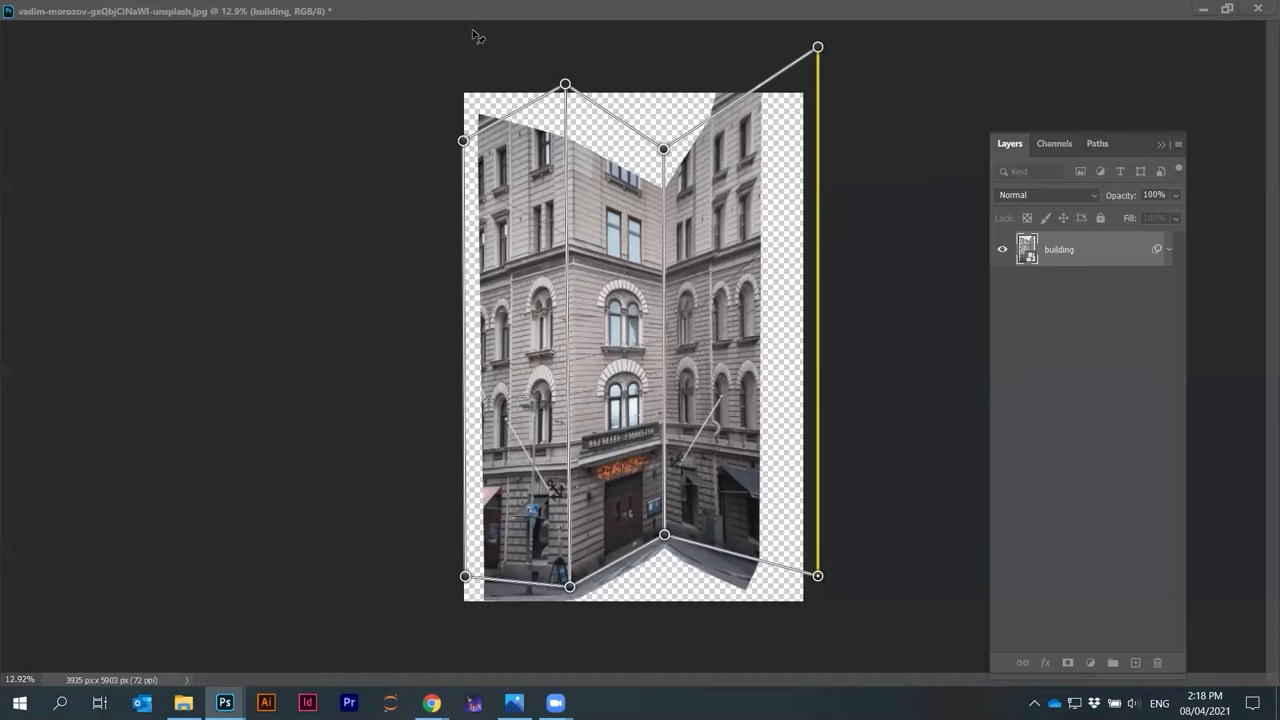
double_click(239, 12)
left_click(229, 9)
key("Escape")
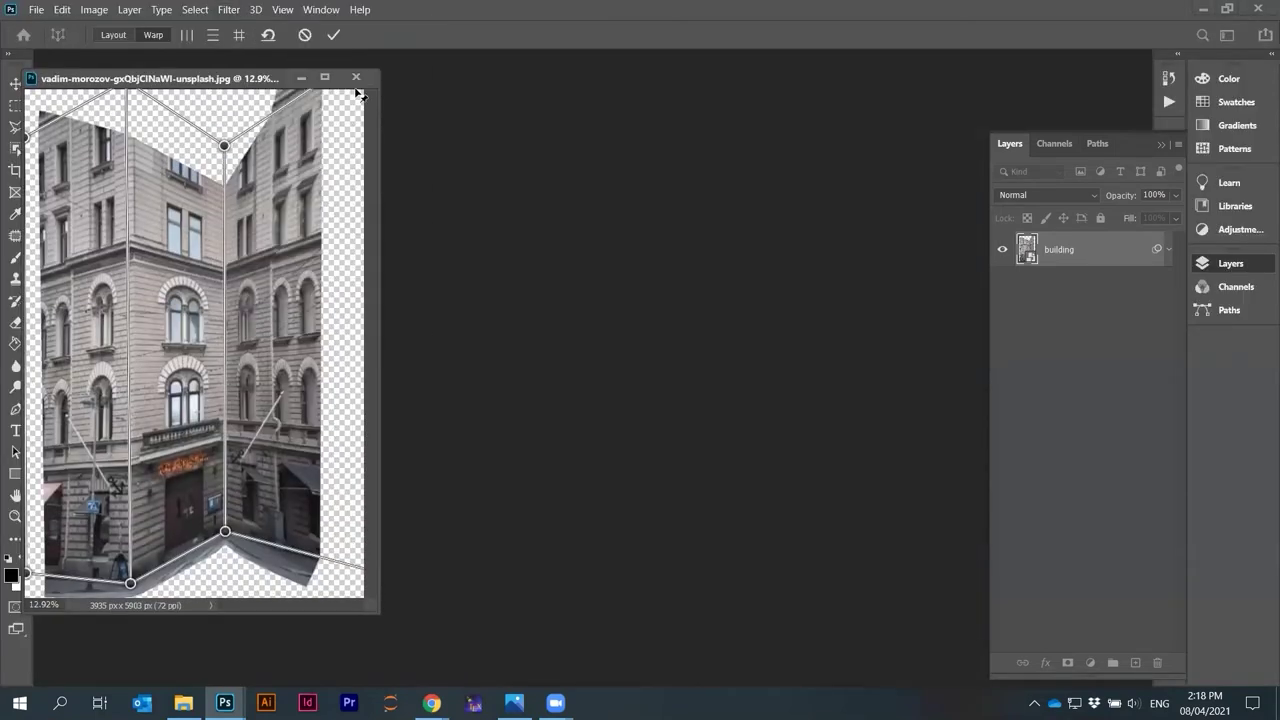
mouse_move(287, 79)
left_mouse_down()
mouse_move(309, 63)
mouse_move(285, 61)
left_mouse_up()
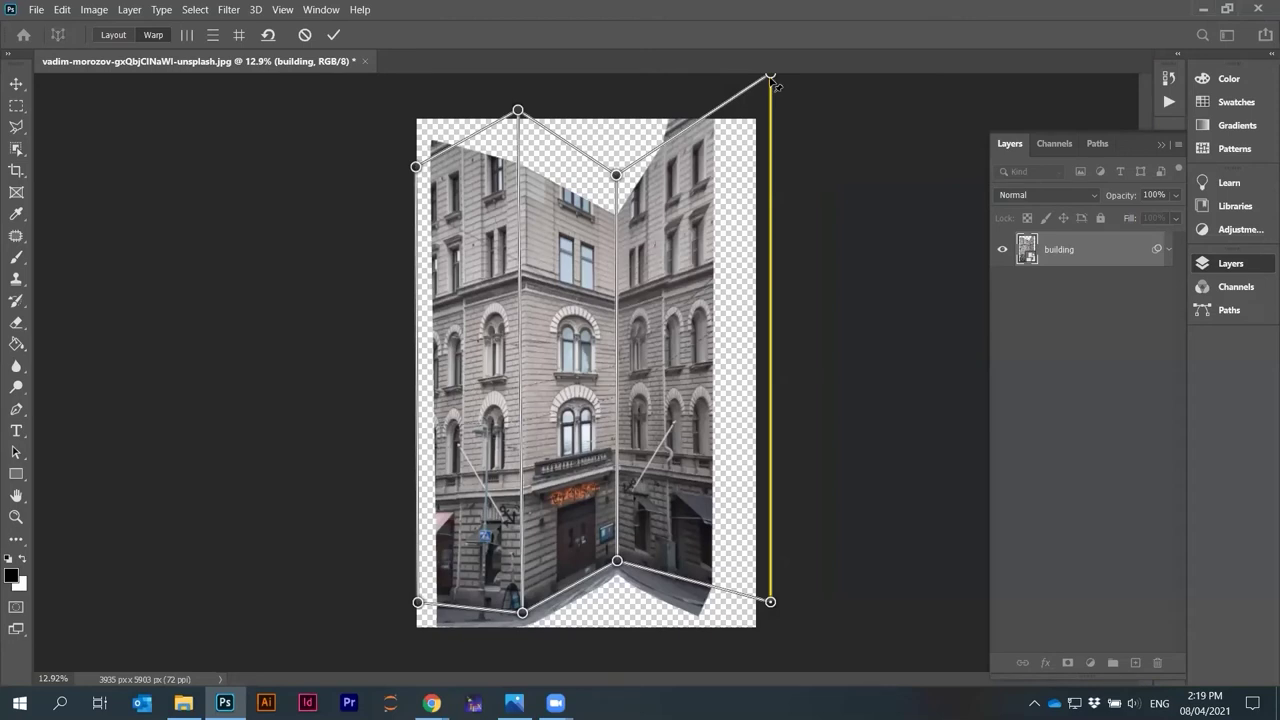
Move the right quad's outer edge in to the canvas edge, lowering both its pins, and raise the right seam's upper pin
left_click_drag(773, 82, 754, 118)
left_click_drag(617, 171, 617, 158)
left_click_drag(754, 601, 756, 619)
Shift the left and right seams toward the right facade, keeping both close to vertical
left_click_drag(535, 624, 550, 622)
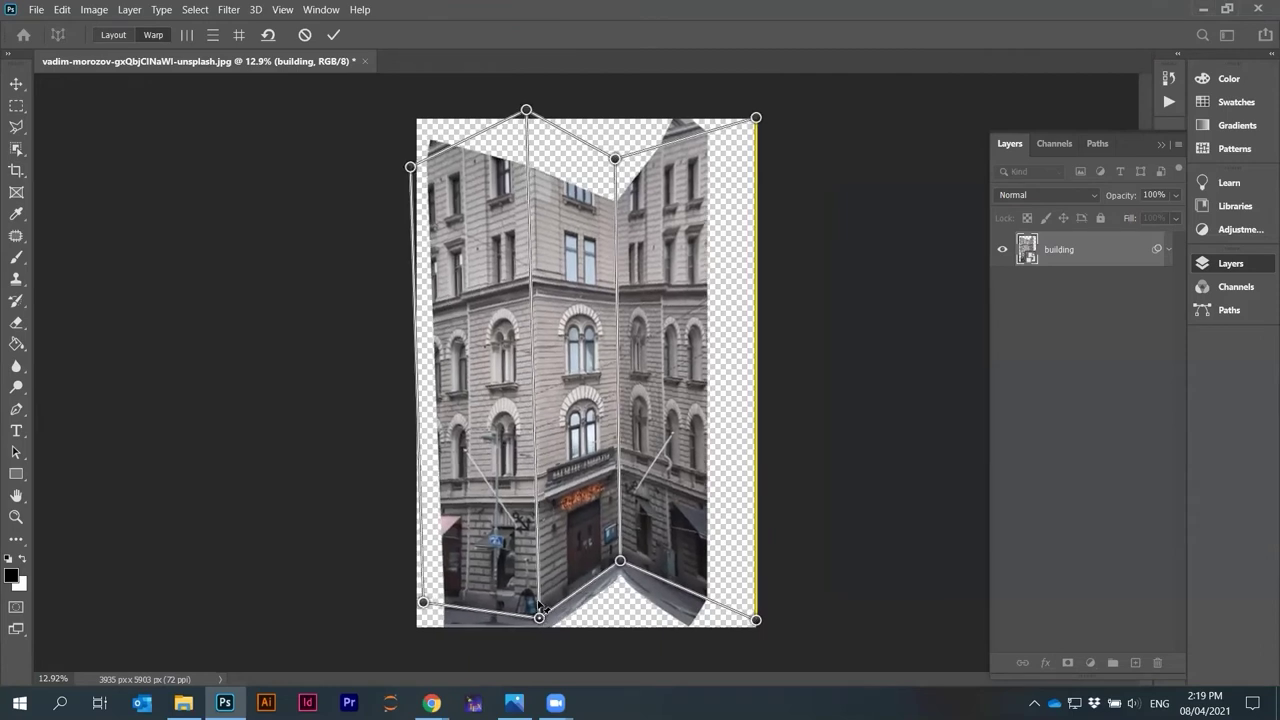
left_click_drag(537, 110, 541, 108)
left_click_drag(618, 561, 647, 570)
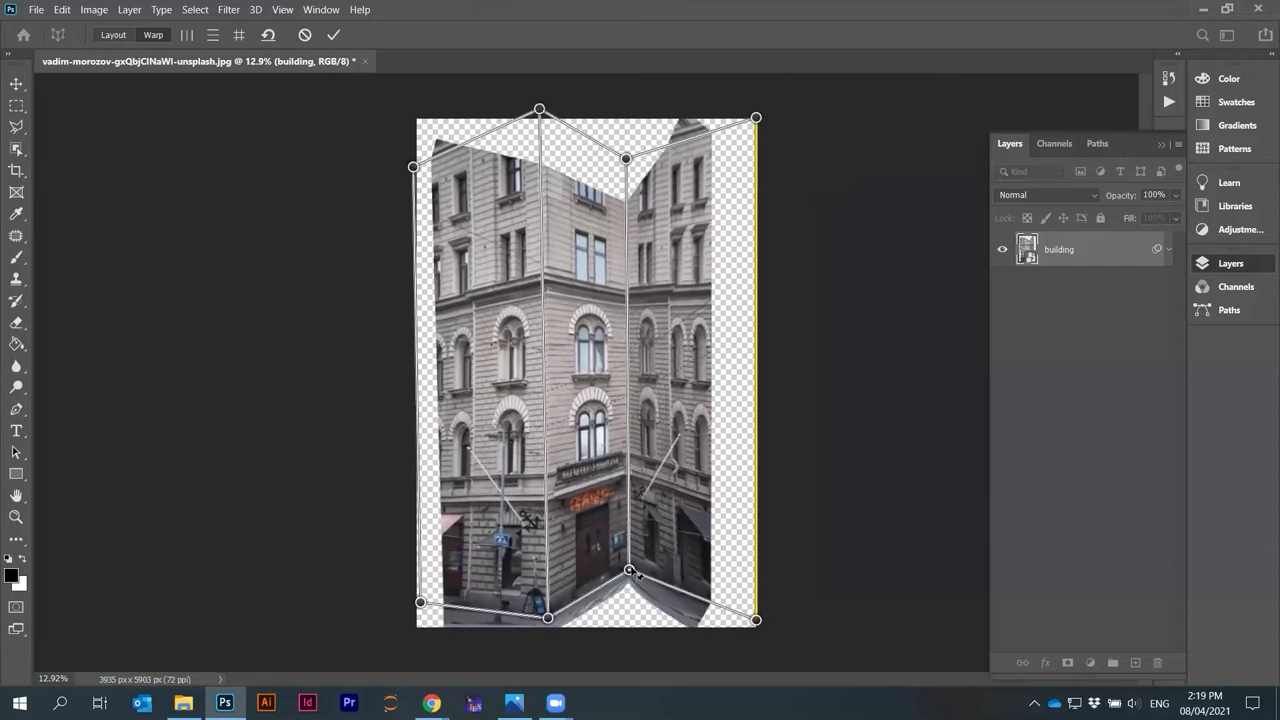
left_click_drag(647, 160, 642, 160)
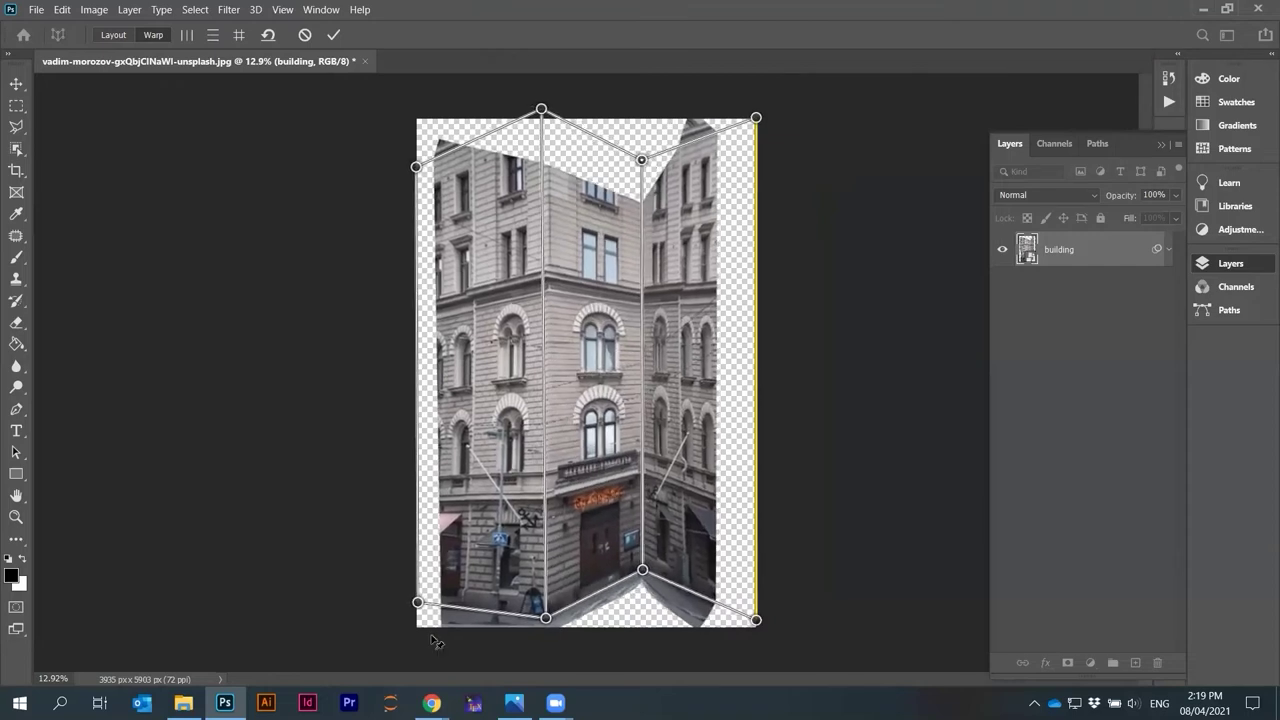
Raise the left quad's lower outer pin, and nudge the left seam's upper pin and the right seam's lower pin upward
left_click_drag(418, 604, 415, 579)
left_click_drag(416, 167, 418, 167)
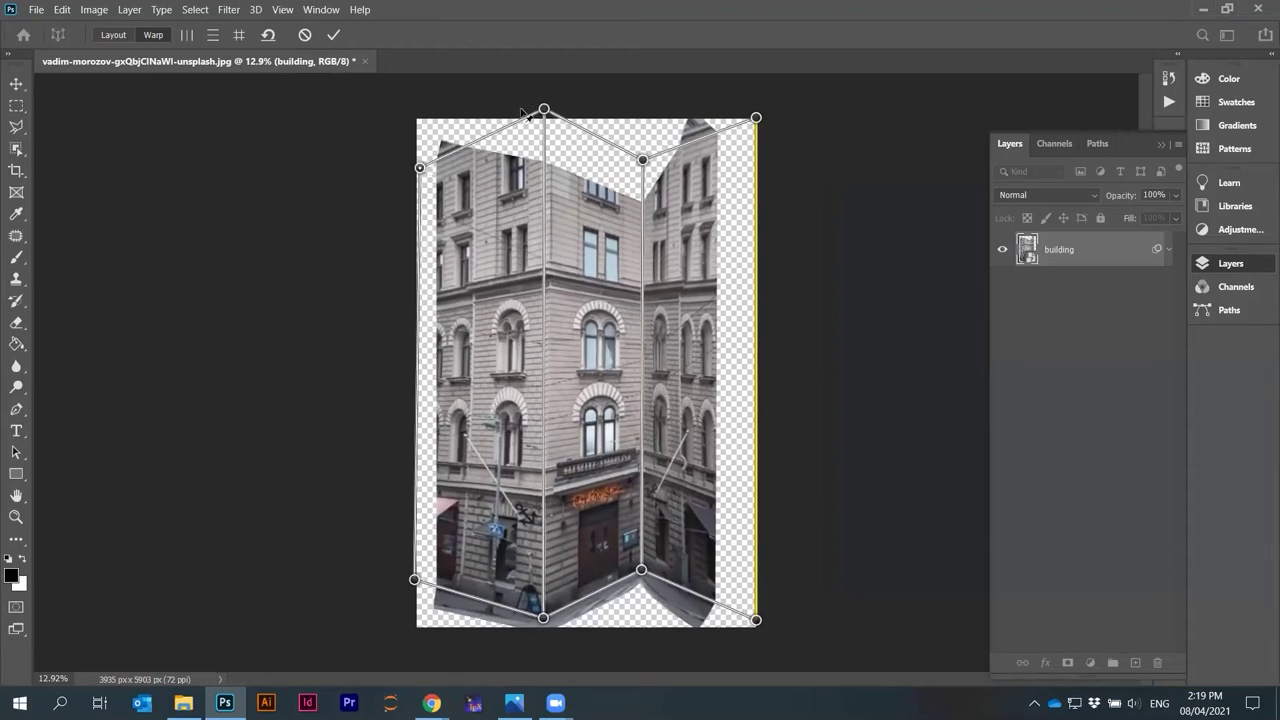
mouse_move(544, 109)
left_mouse_down()
mouse_move(538, 140)
mouse_move(544, 102)
left_mouse_up()
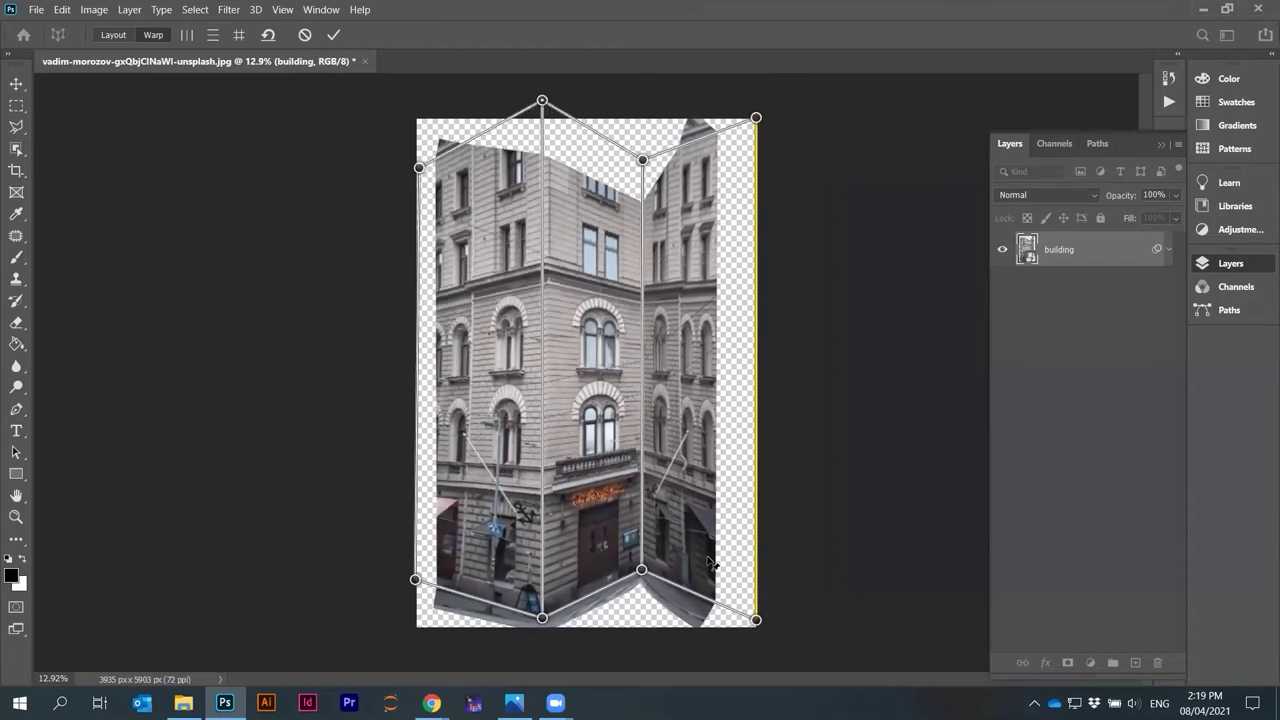
left_click_drag(646, 572, 648, 566)
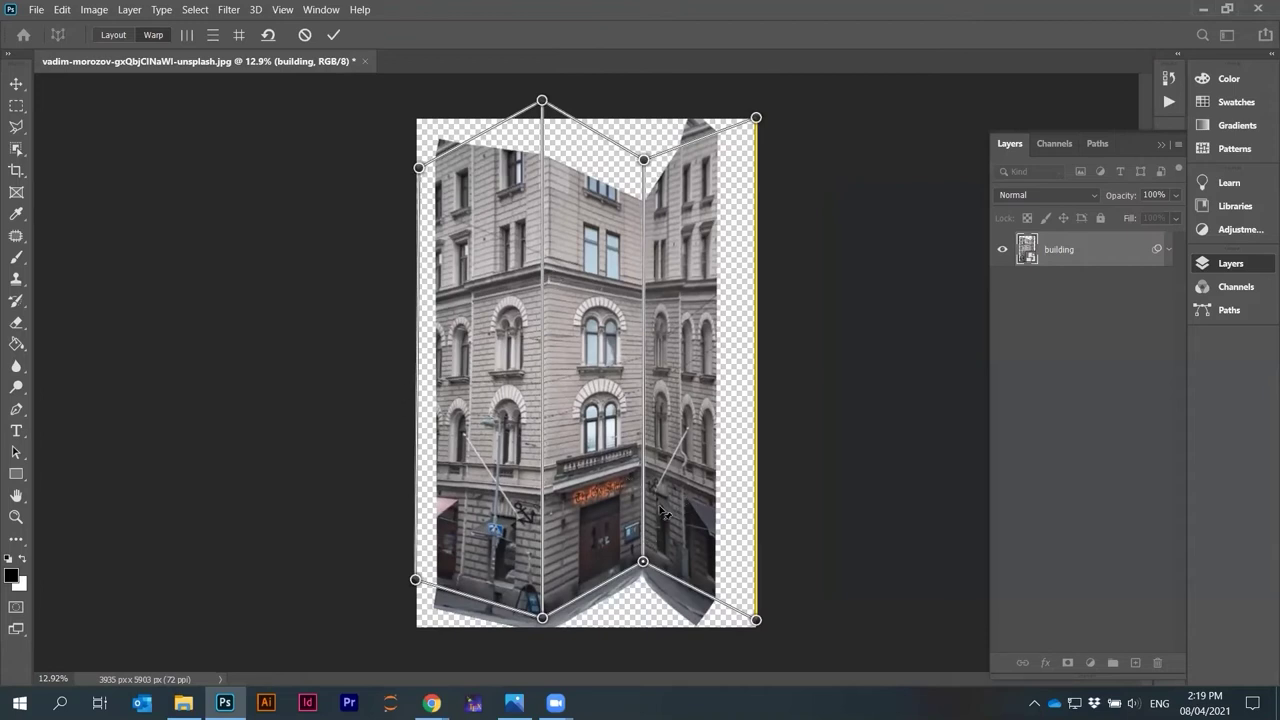
scroll(660, 512, "up", 1)
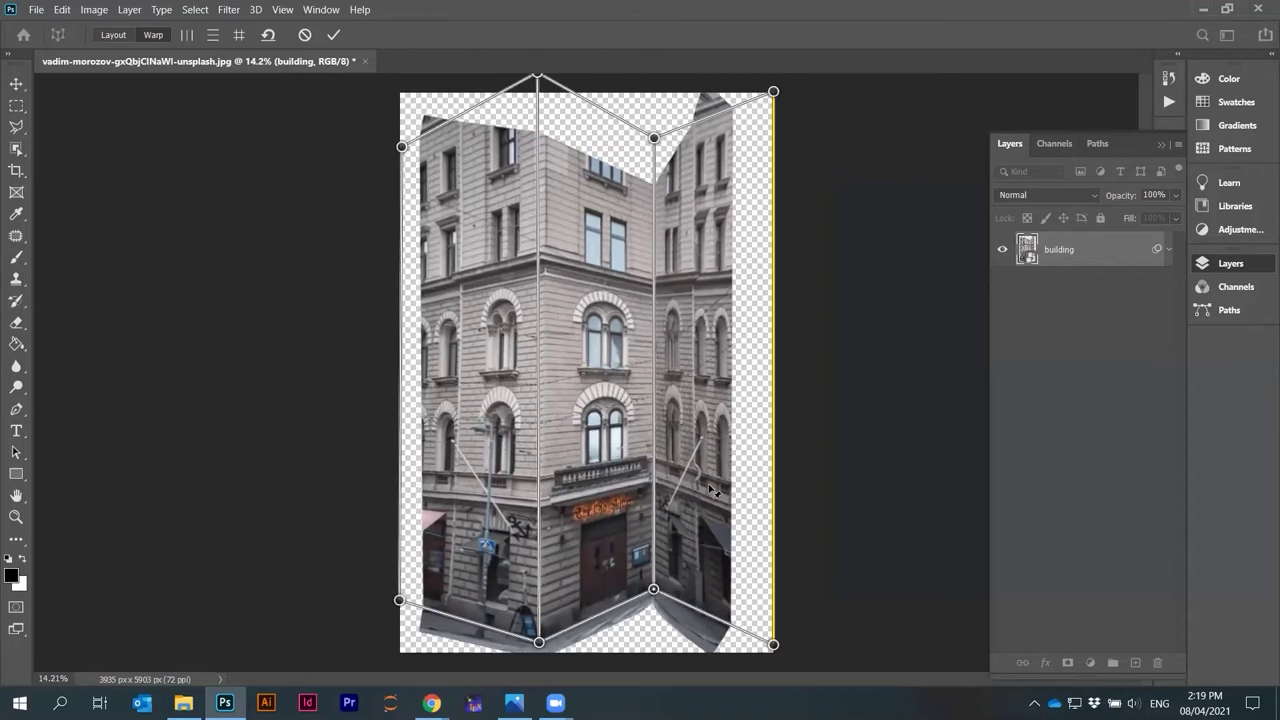
Move the right quad's outer edge outward beyond the canvas, keeping it vertical, to widen the right facade
left_click_drag(774, 97, 786, 90)
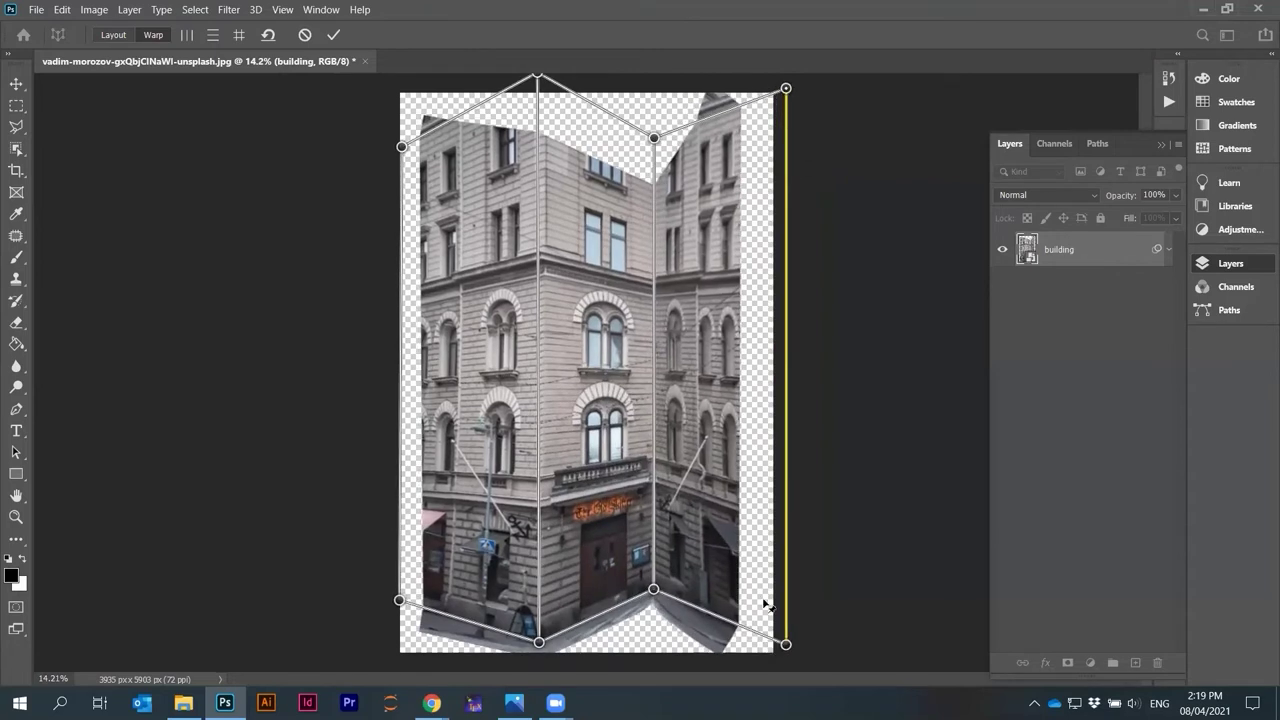
left_click_drag(786, 644, 799, 643)
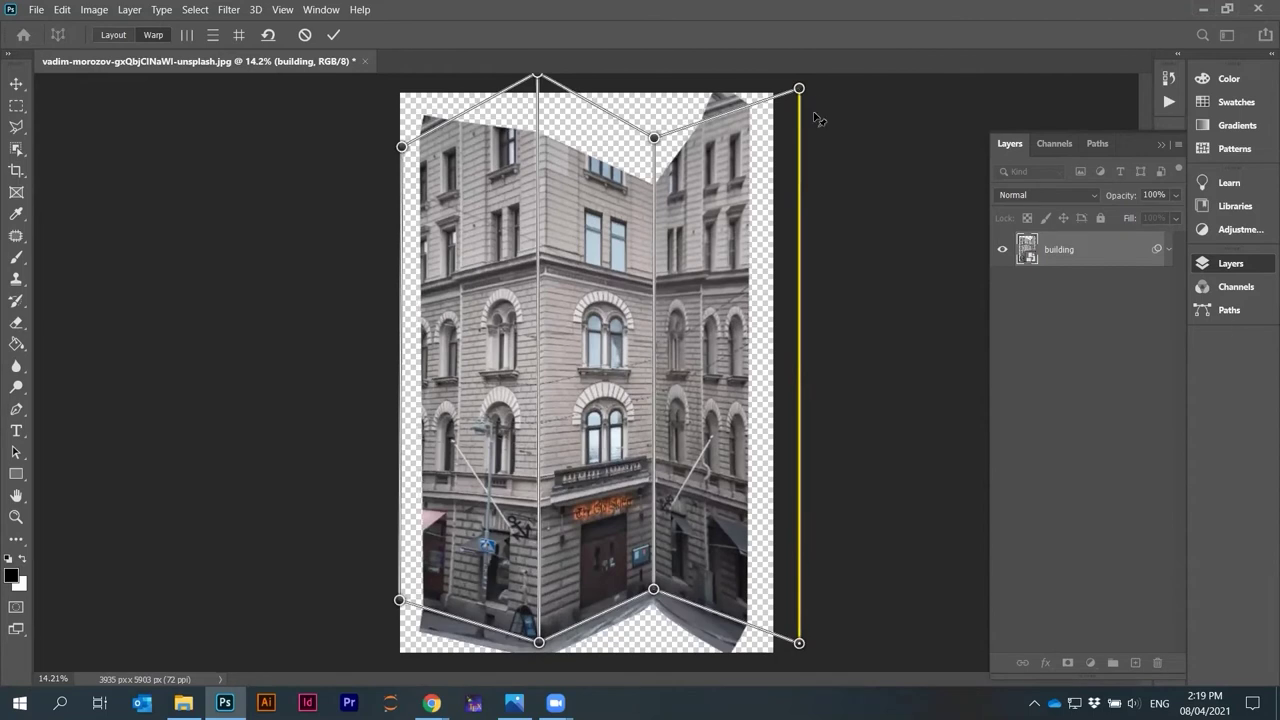
left_click_drag(799, 89, 807, 87)
Shift the left seam toward the right facade to narrow the middle facade, moving its lower pin farther than its upper one
left_click_drag(542, 87, 546, 88)
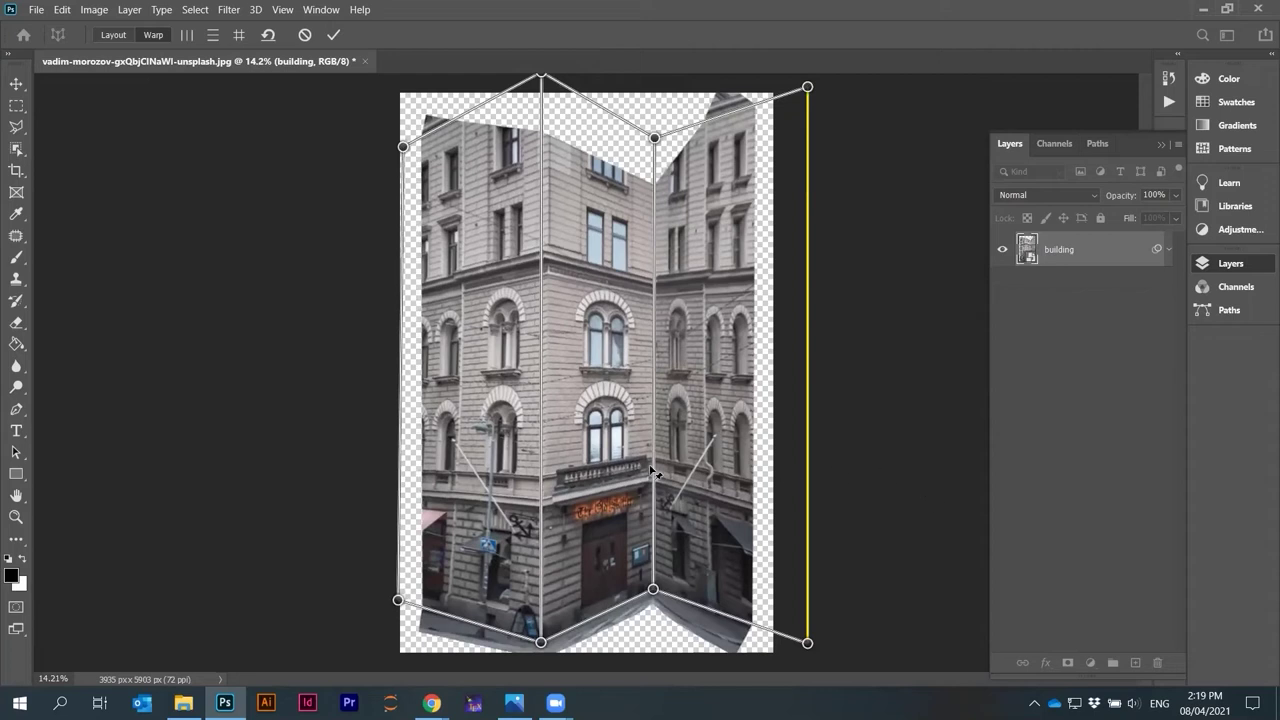
mouse_move(541, 643)
left_mouse_down()
mouse_move(541, 656)
mouse_move(550, 645)
left_mouse_up()
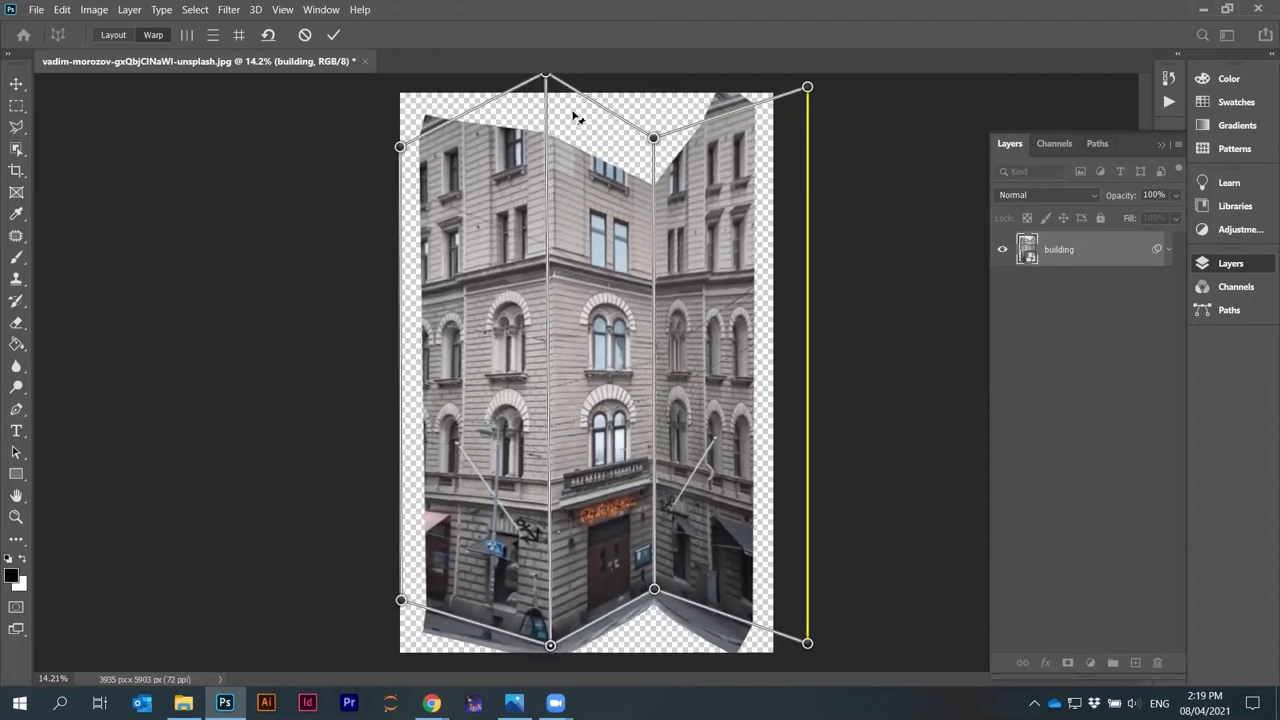
mouse_move(546, 76)
left_mouse_down()
mouse_move(530, 80)
mouse_move(546, 76)
left_mouse_up()
left_click_drag(551, 645, 578, 646)
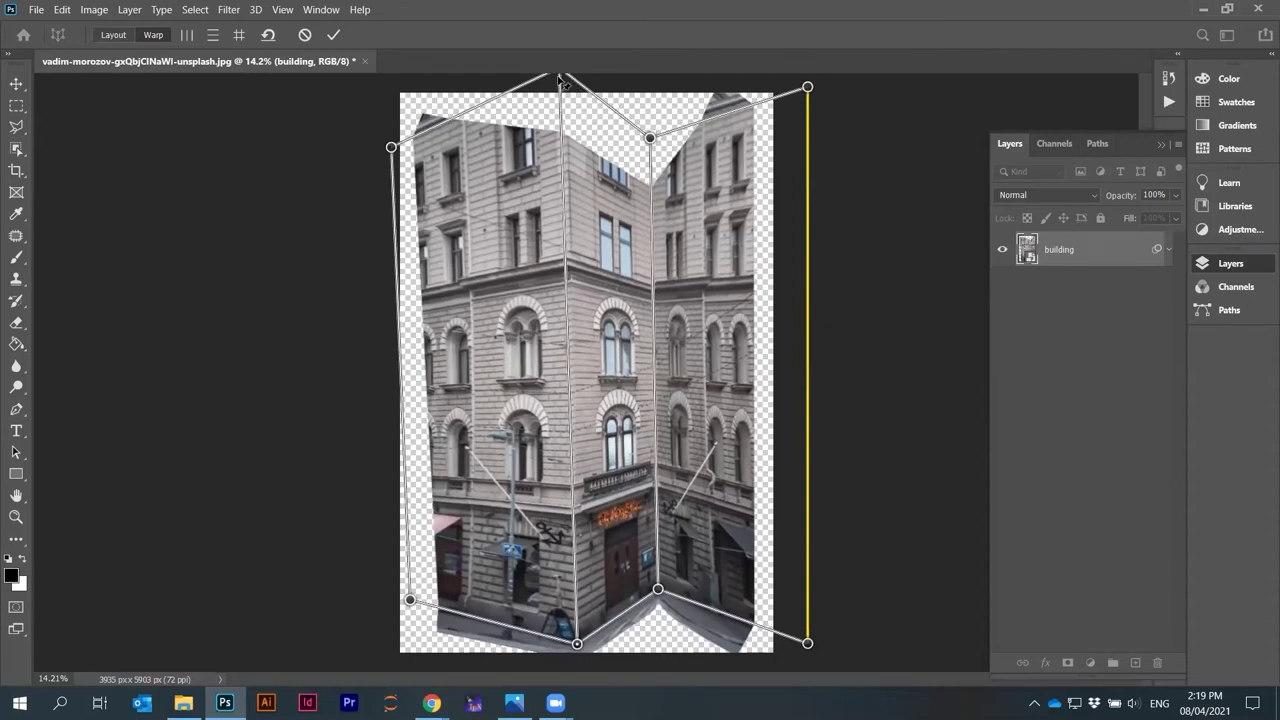
Move the left seam's upper pin and the left quad's upper outer pin inward to make both edges nearly vertical, and apply the warp
scroll(566, 290, "down", 2)
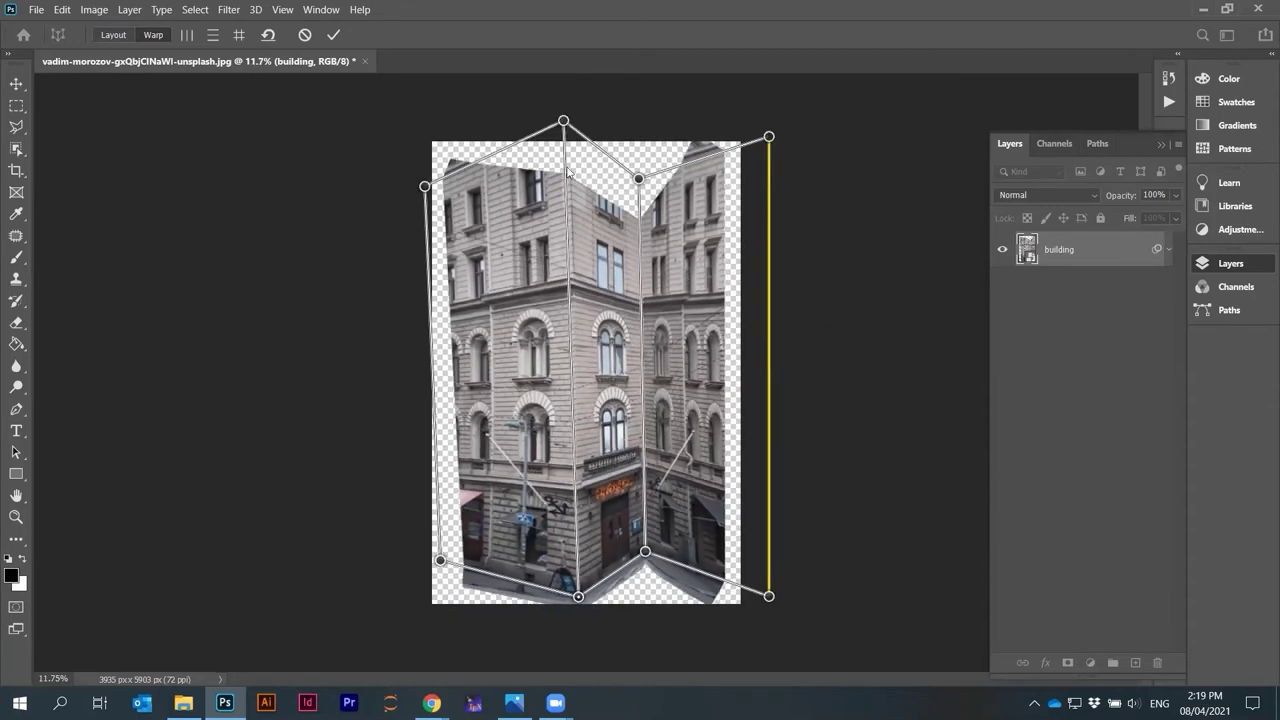
left_click_drag(564, 122, 571, 122)
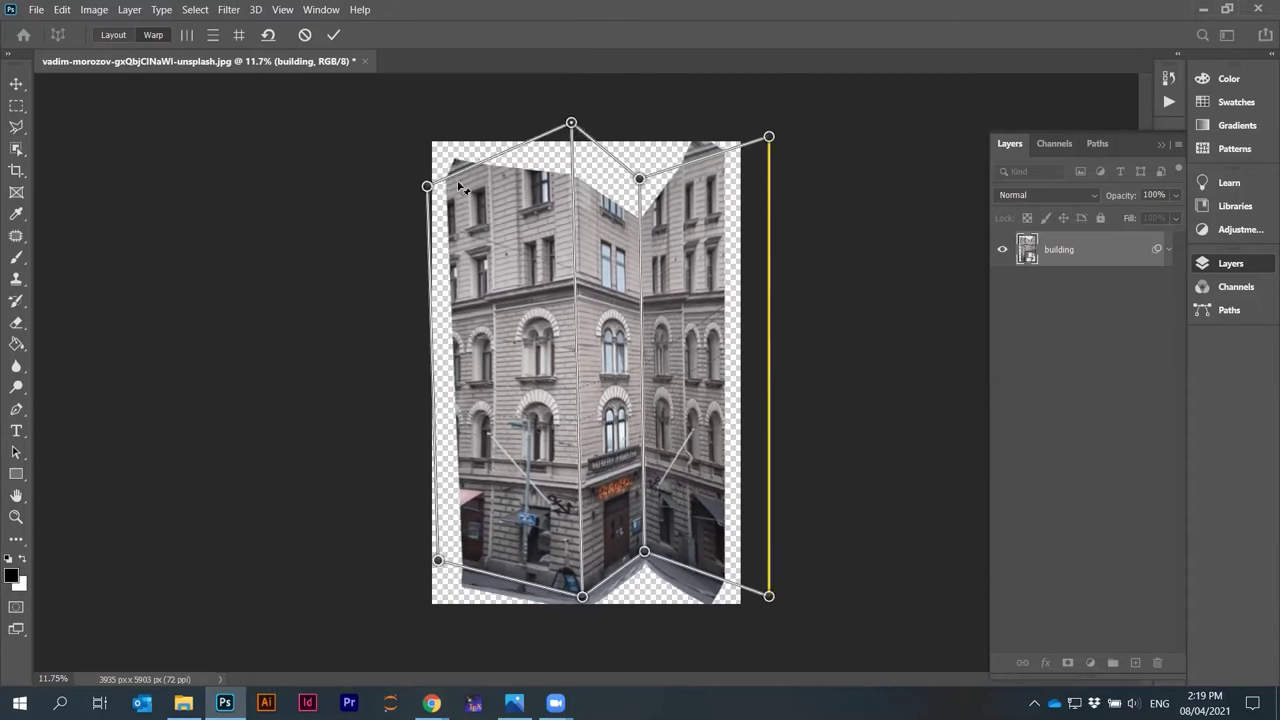
mouse_move(435, 182)
left_mouse_down()
mouse_move(449, 180)
mouse_move(438, 180)
left_mouse_up()
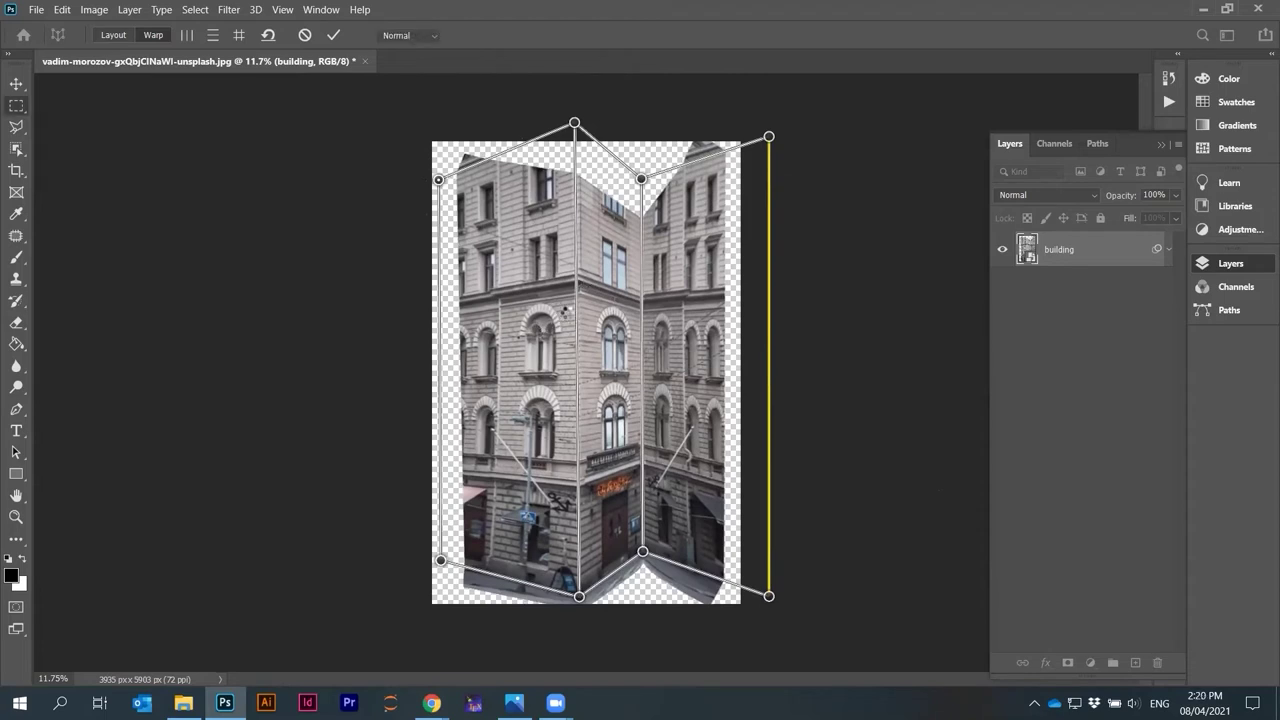
key("ctrl+h")
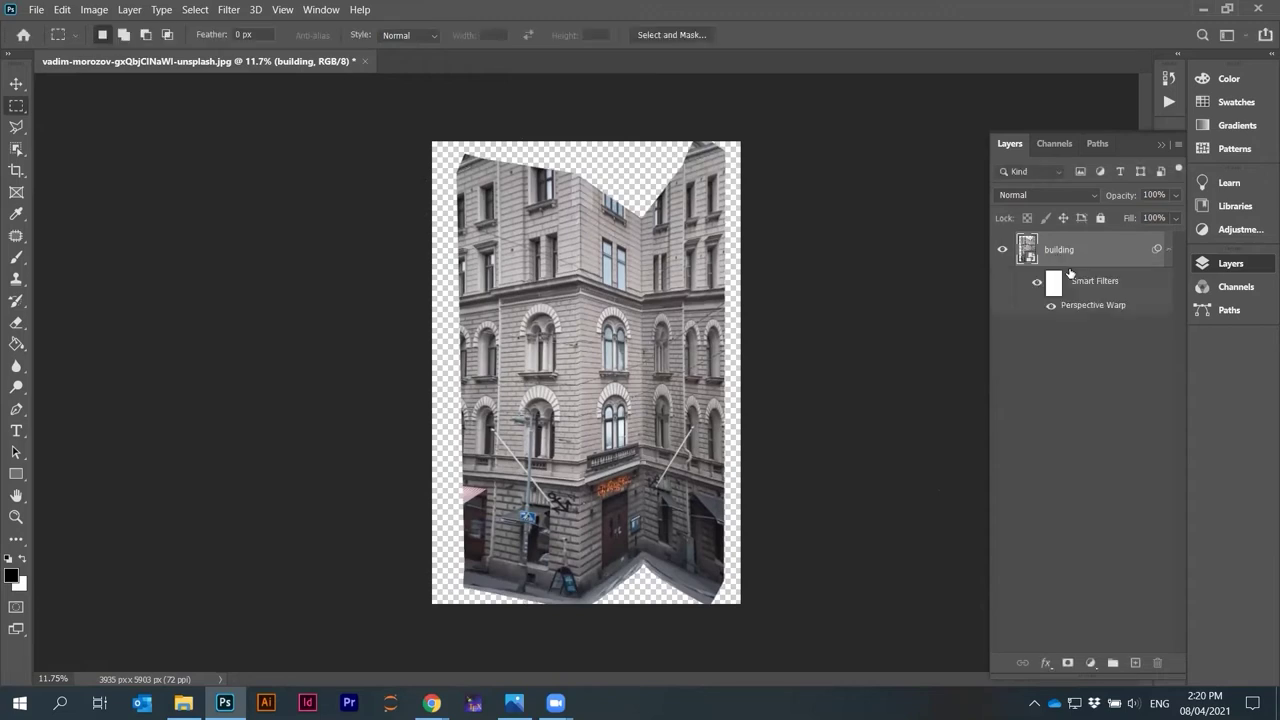
Examine the entrance, the folded corner and the street-level edge of the warped building up close
scroll(570, 402, "up", 5)
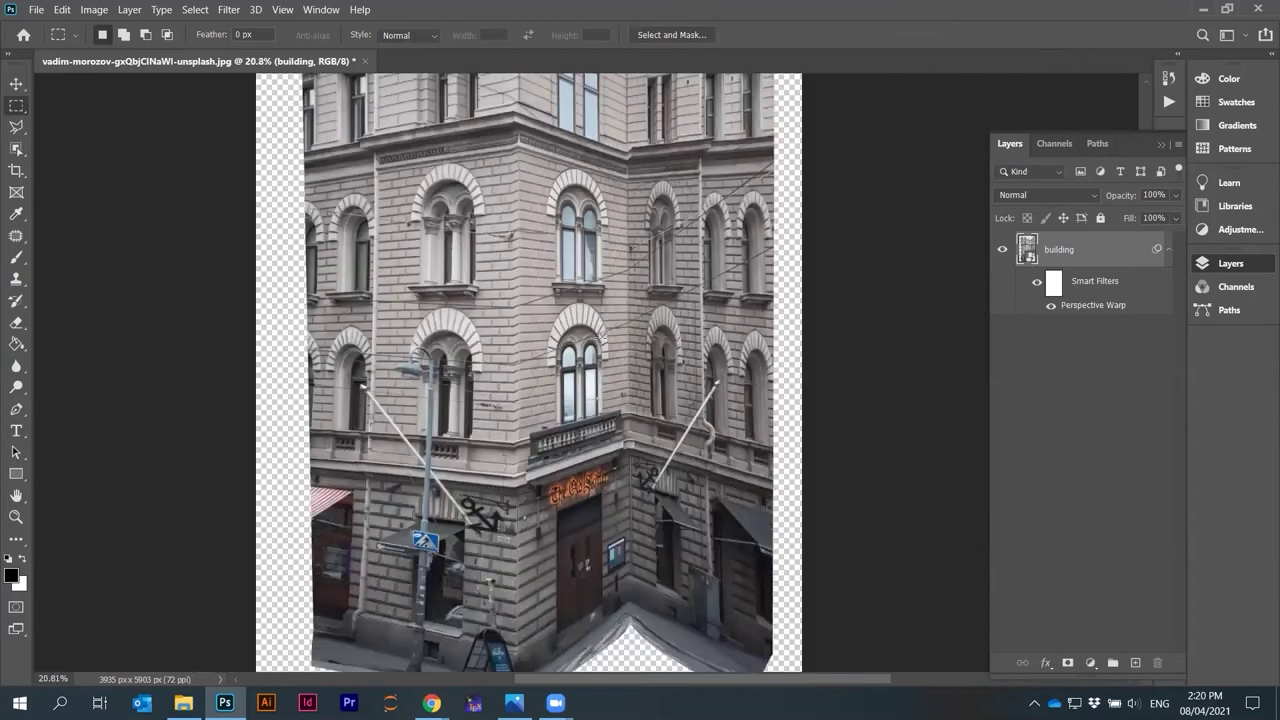
scroll(643, 629, "up", 4)
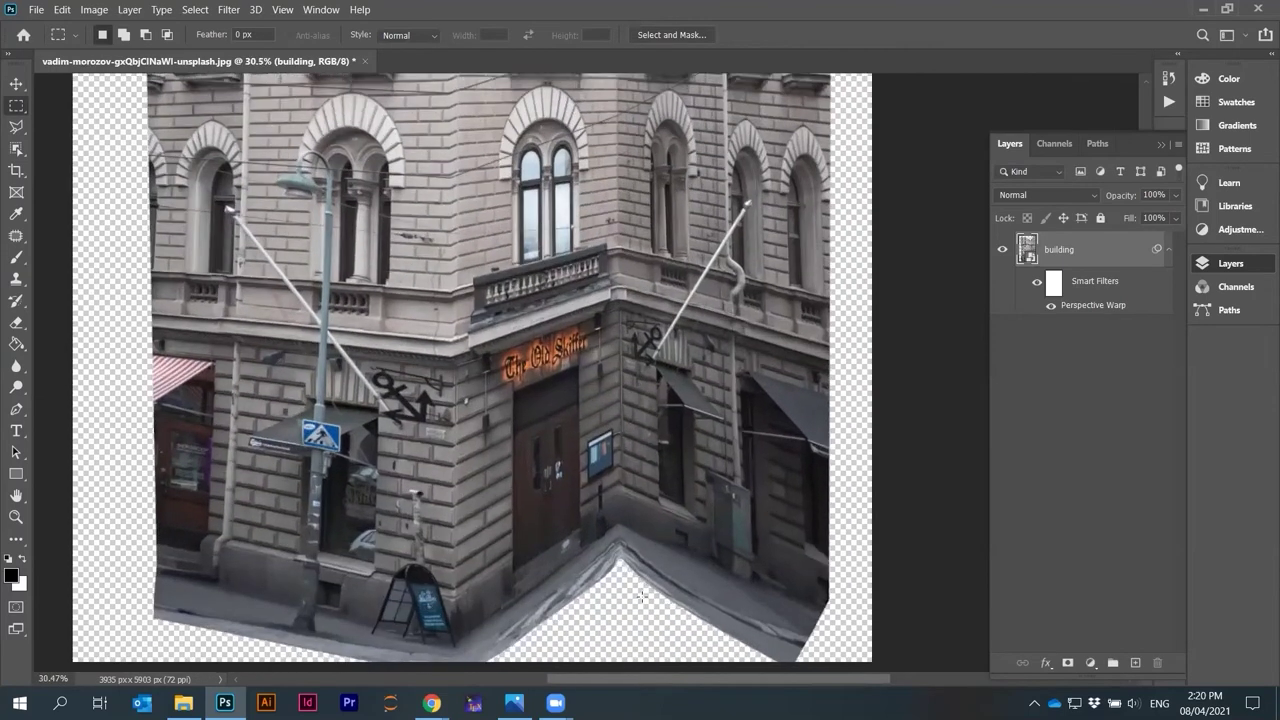
scroll(603, 553, "down", 3)
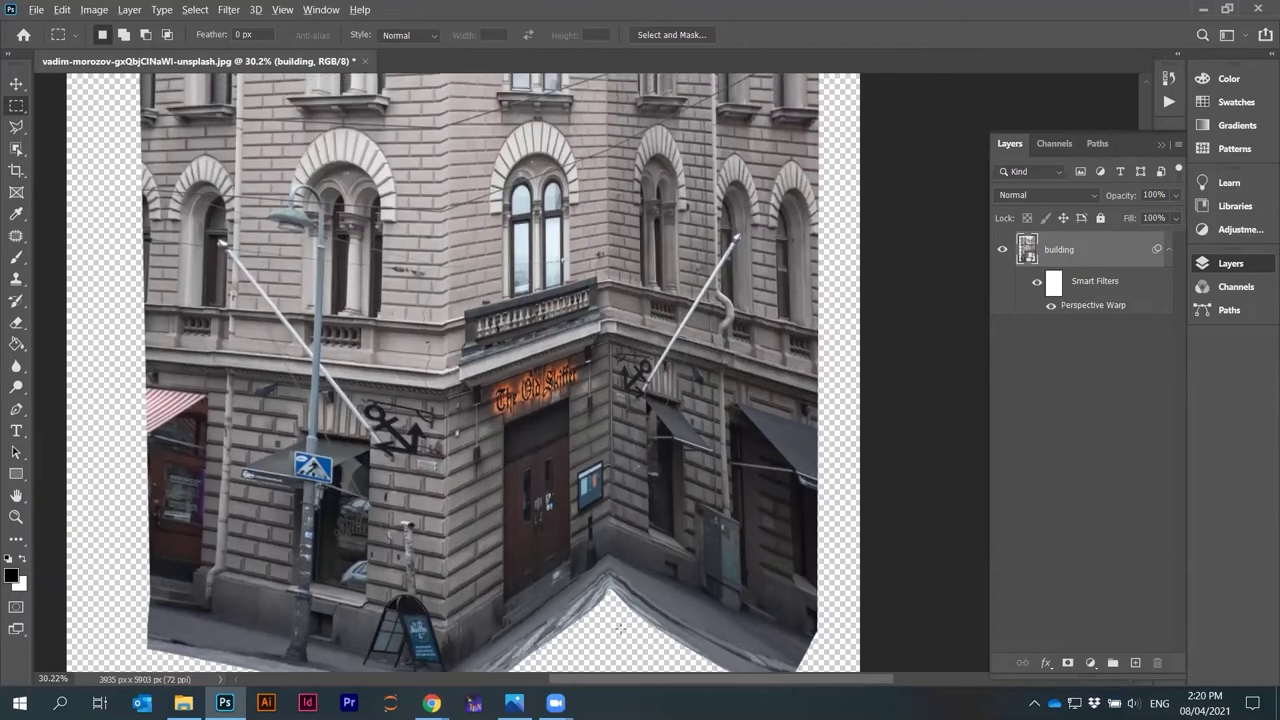
scroll(620, 630, "up", 2)
scroll(485, 492, "down", 3)
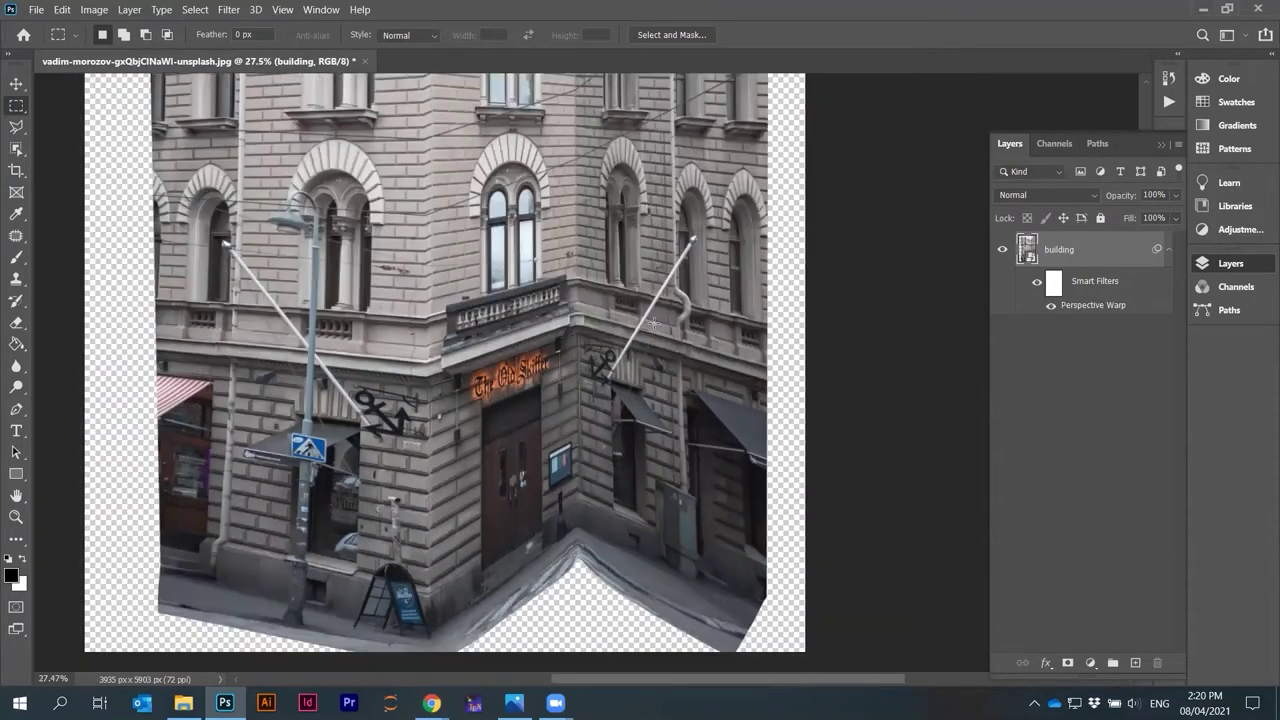
scroll(528, 542, "down", 2)
scroll(619, 569, "down", 2)
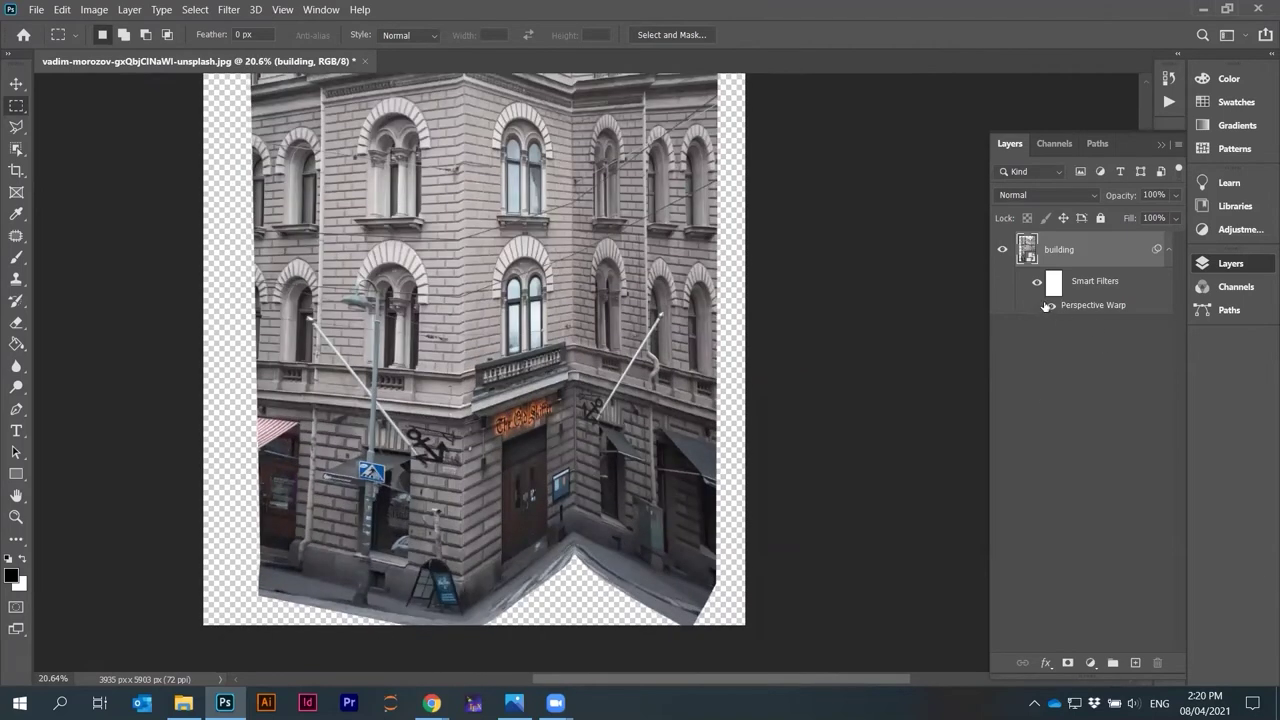
Compare the building before and after the warp by hiding and showing its smart filters twice
left_click(1037, 283)
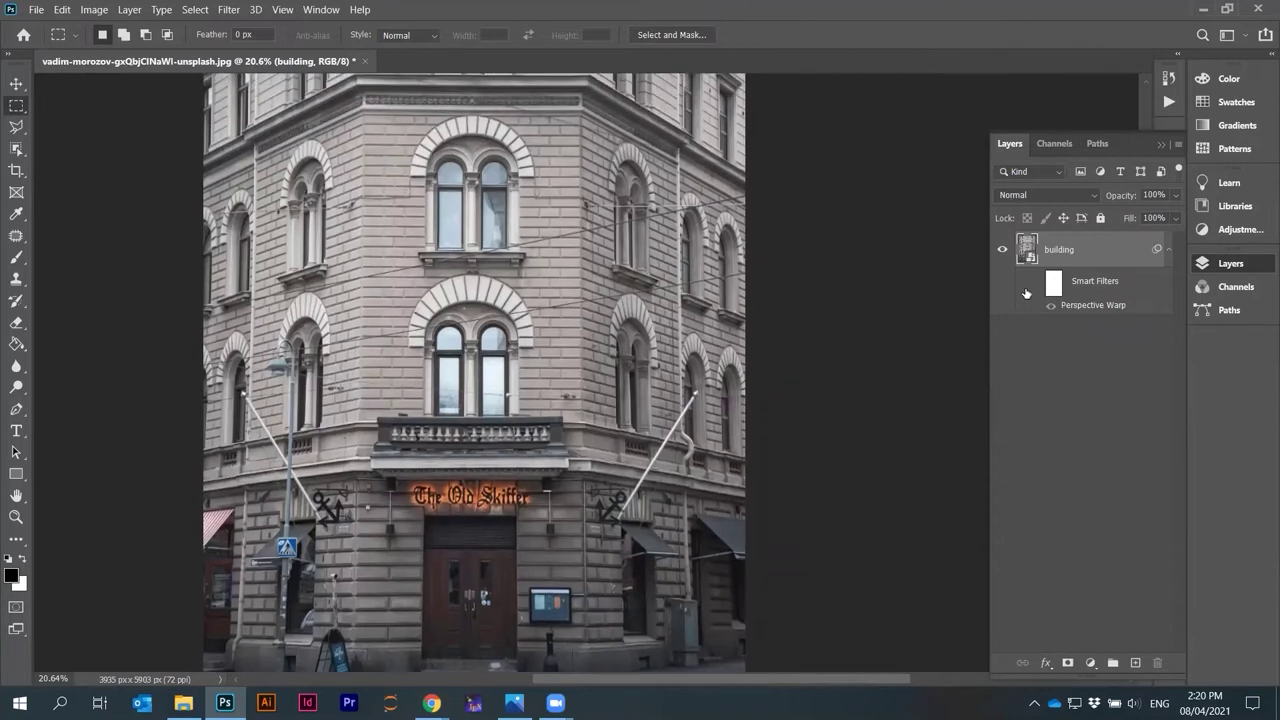
left_click(1034, 286)
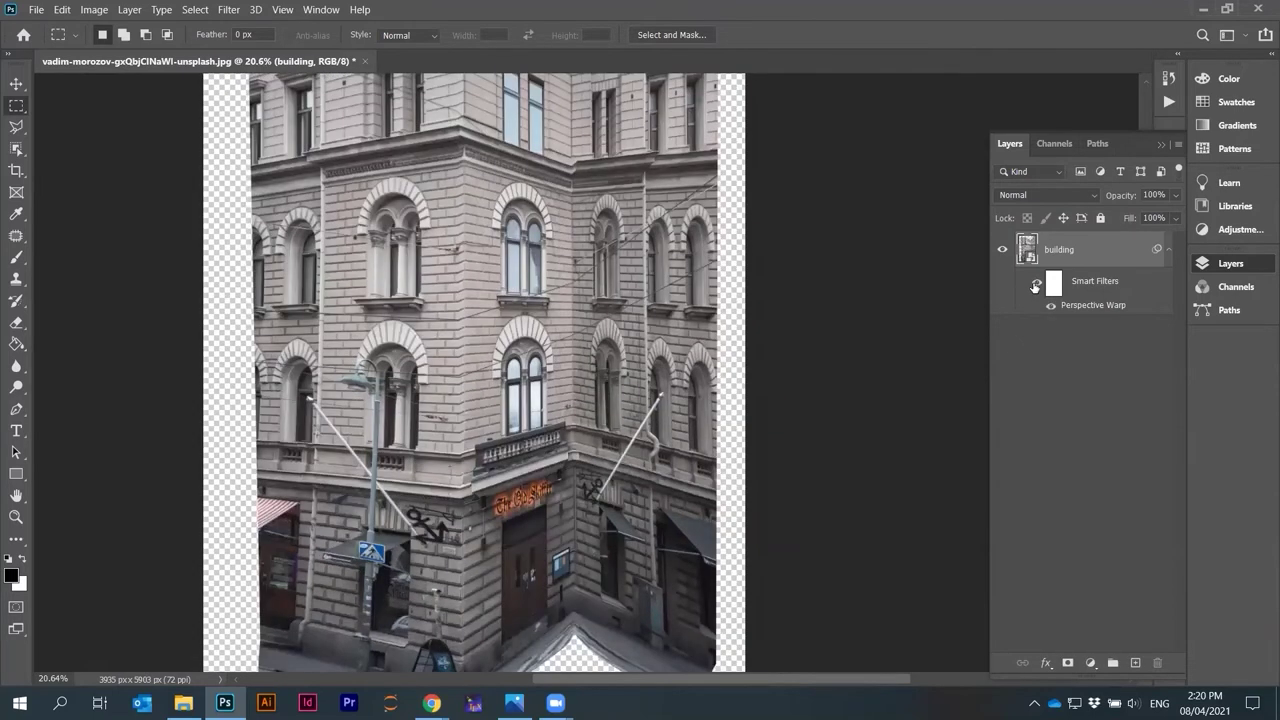
left_click(1036, 287)
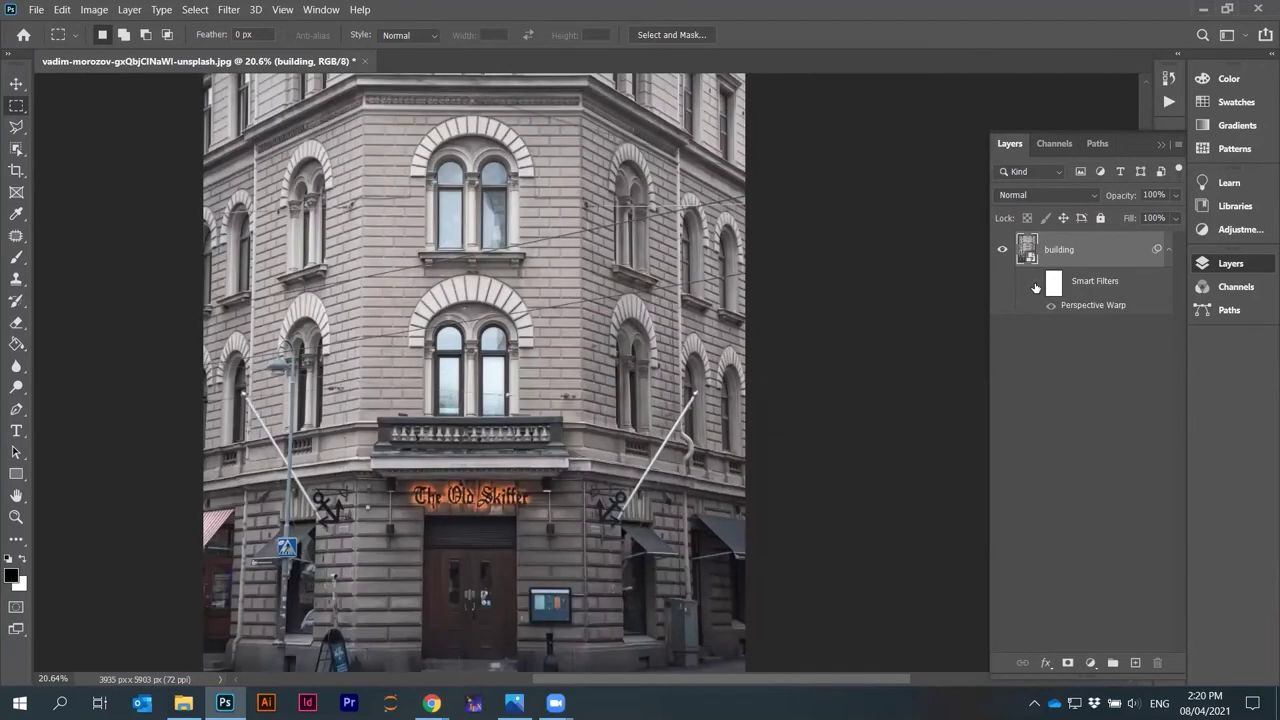
left_click(1036, 287)
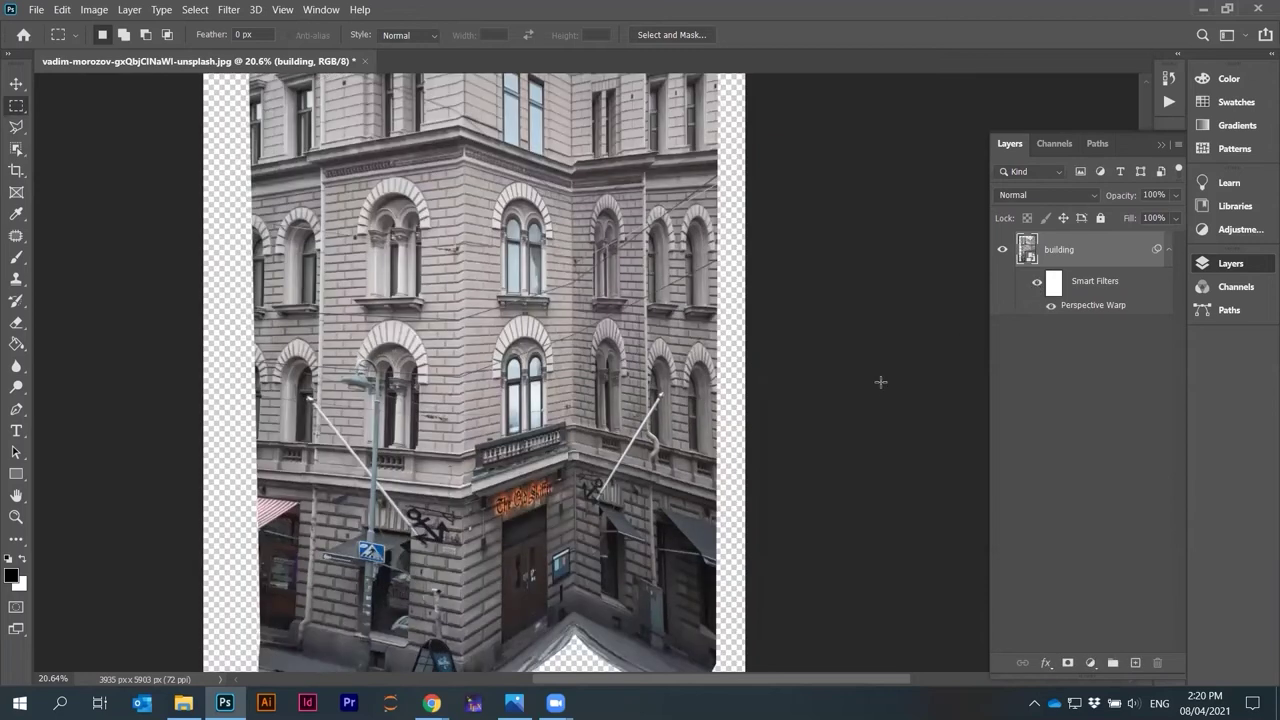
Inspect the warped facades from the roofline to the pavement, including the empty areas around the inner corner
scroll(748, 418, "down", 4)
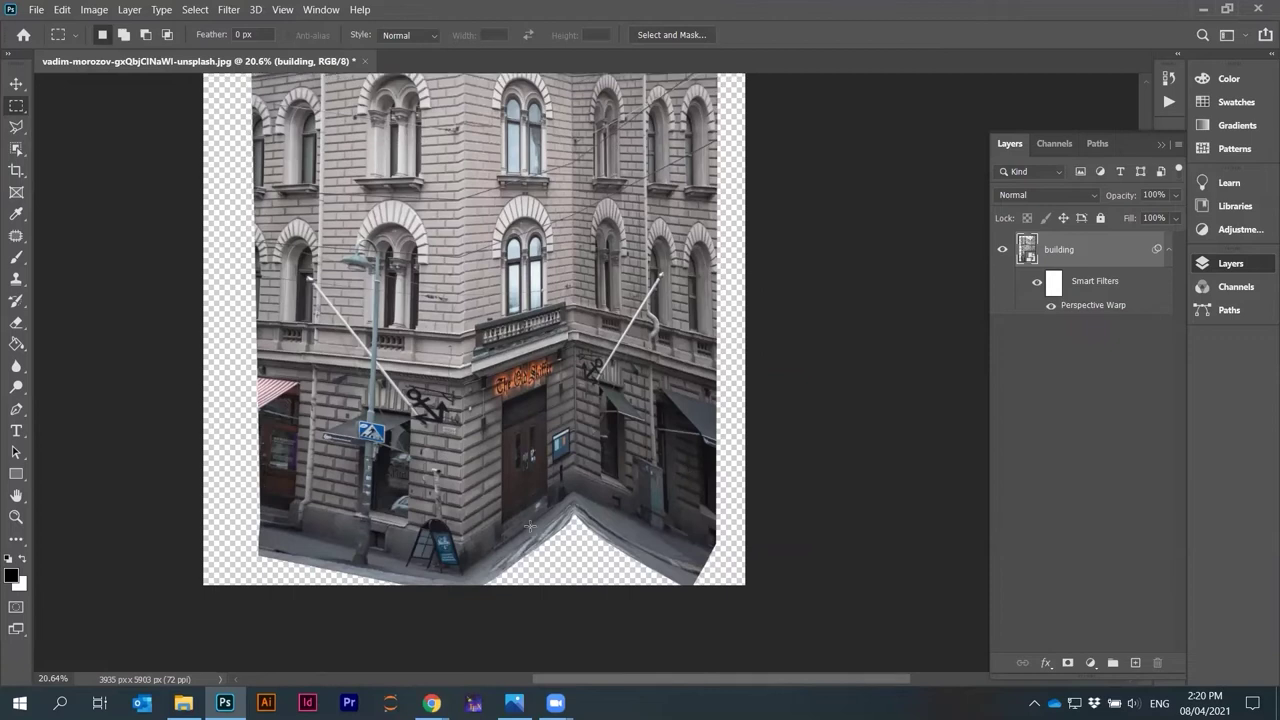
scroll(566, 494, "up", 4)
scroll(567, 496, "up", 3)
scroll(567, 496, "down", 6)
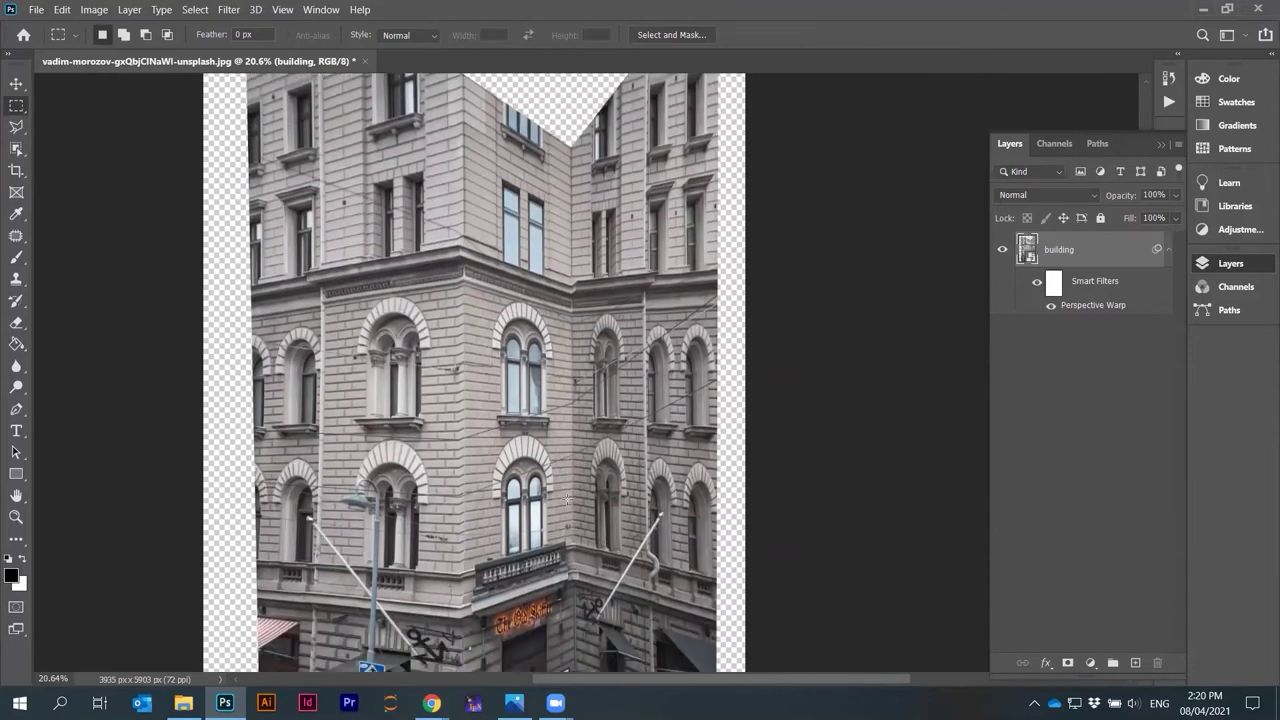
scroll(375, 540, "down", 2)
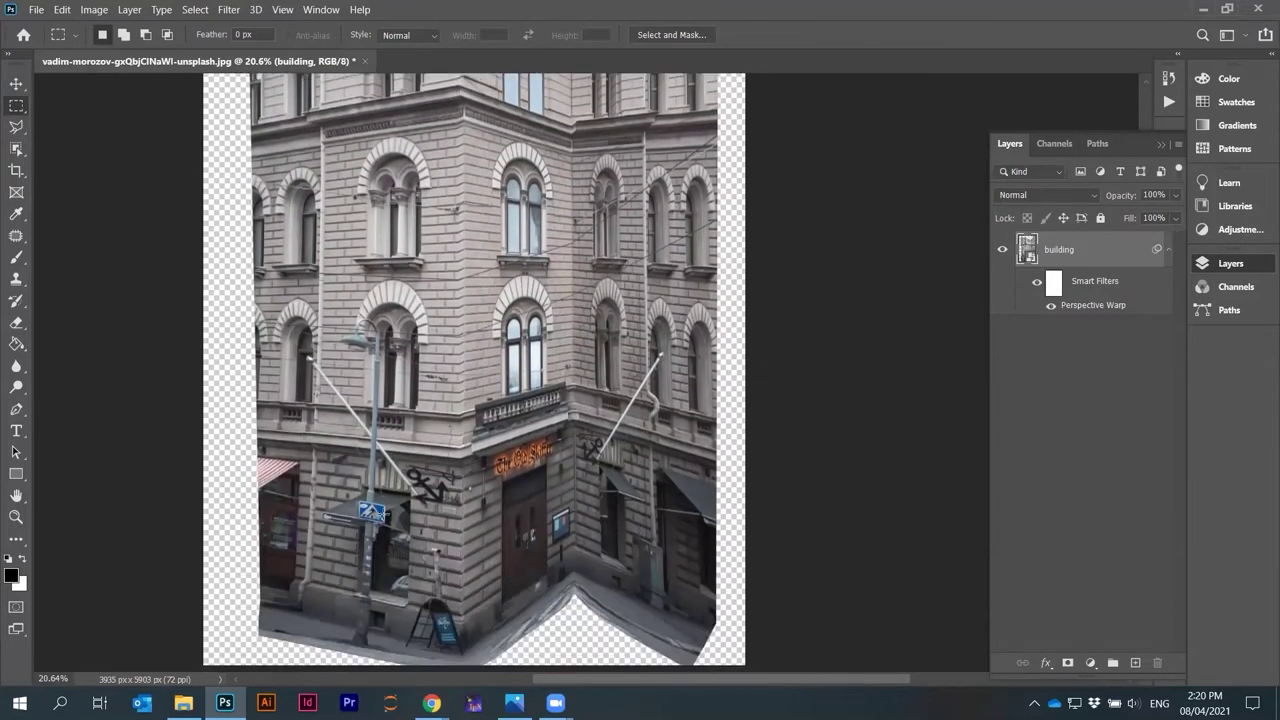
scroll(475, 610, "up", 1)
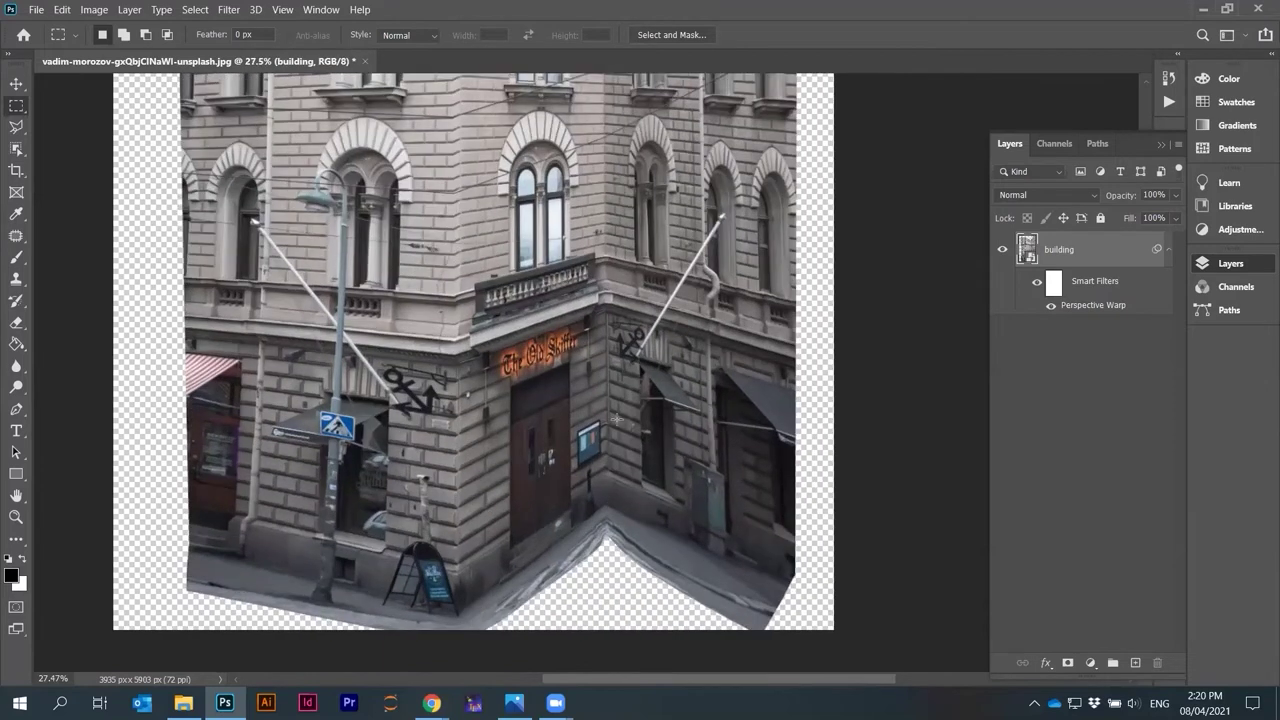
scroll(613, 515, "up", 1)
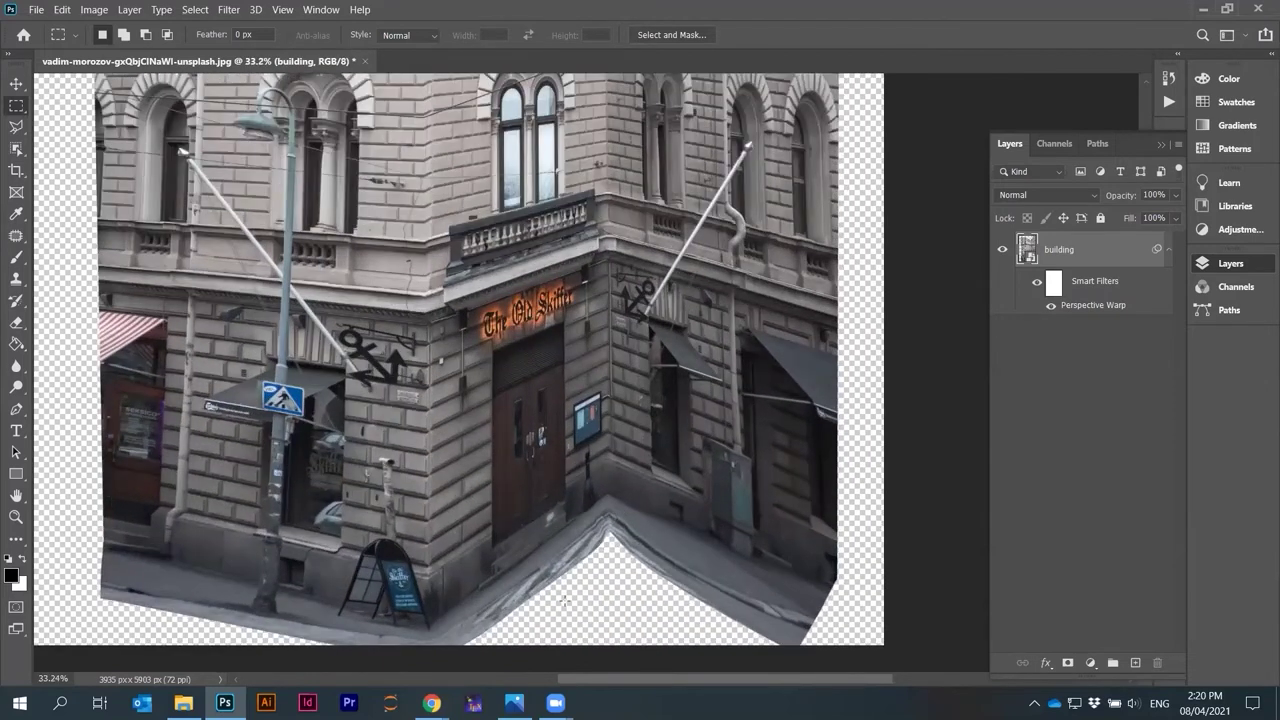
scroll(645, 510, "down", 2)
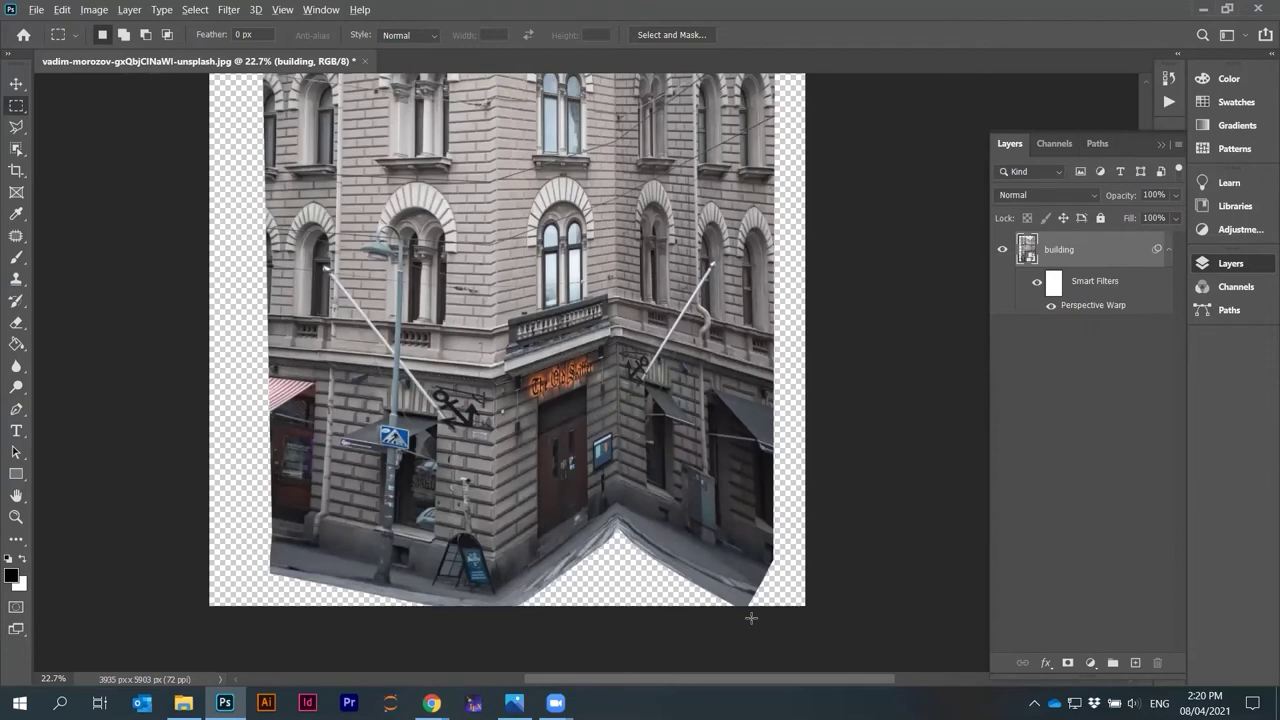
scroll(745, 616, "down", 1)
scroll(693, 533, "up", 1)
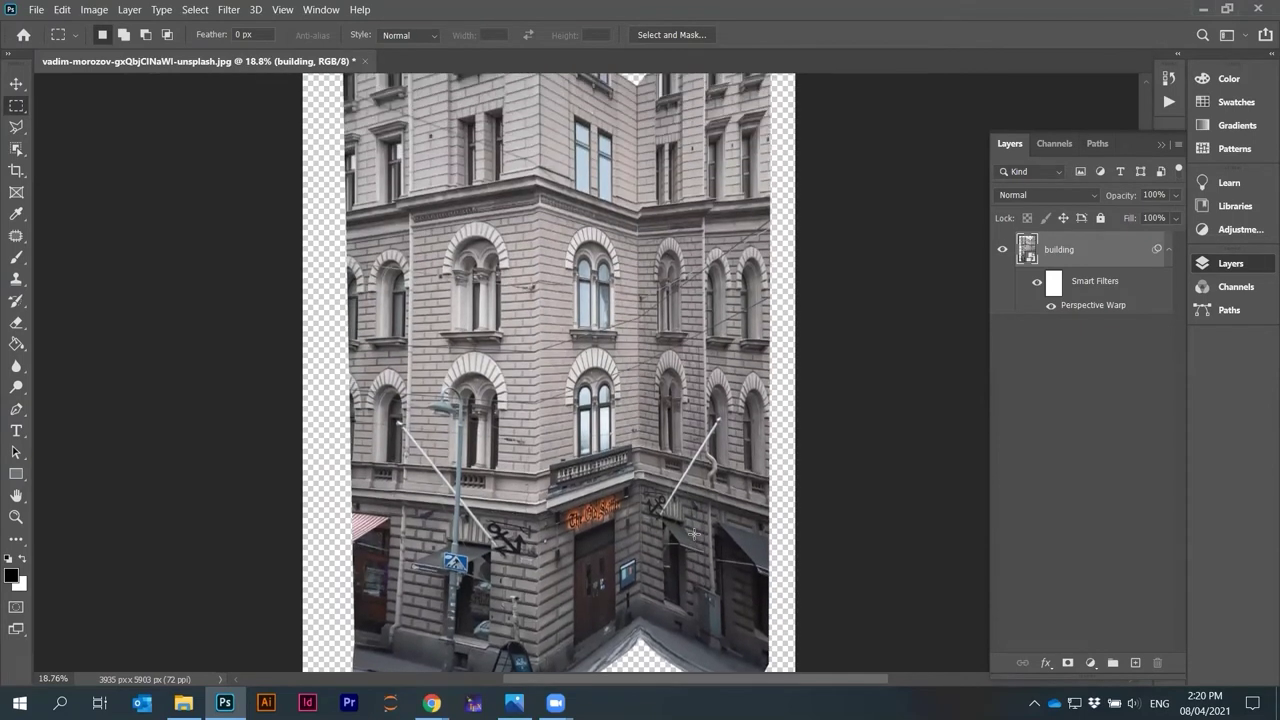
scroll(693, 533, "up", 1)
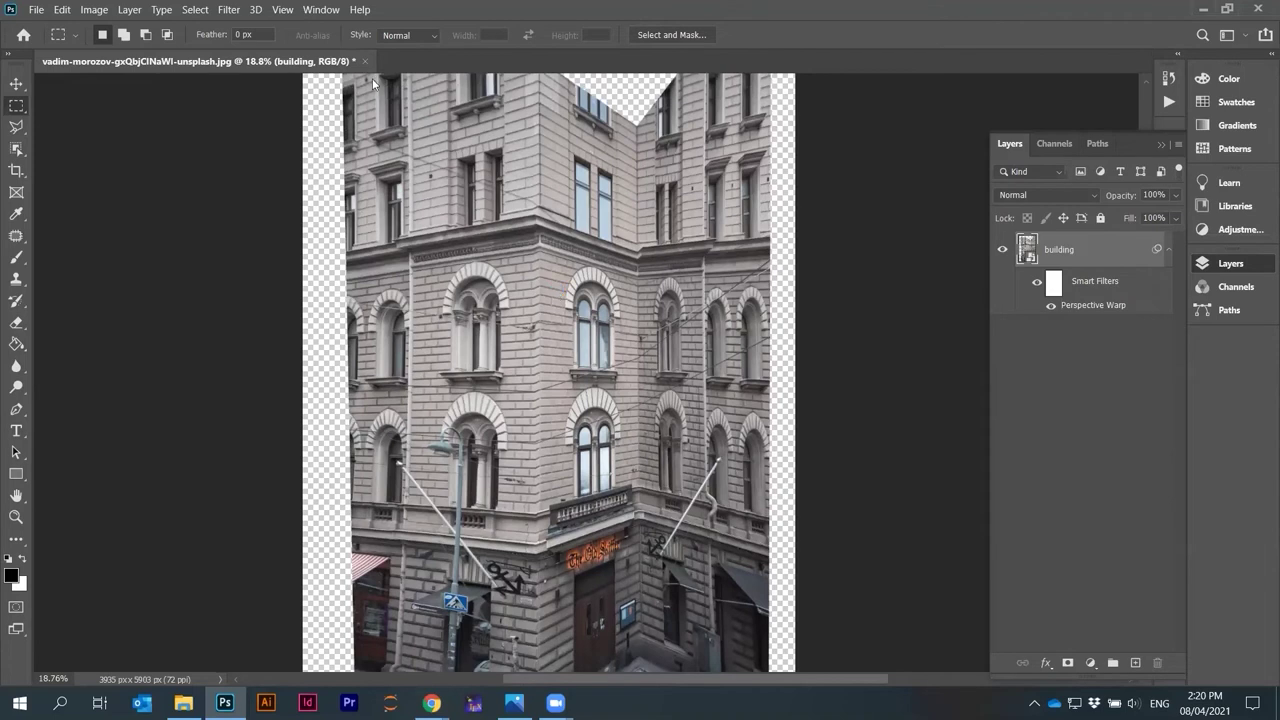
Save the document in Photoshop format as 210408_PerspectiveTheOldSkiffer.psd in the 06_Perspective folder
key("ctrl+shift+s")
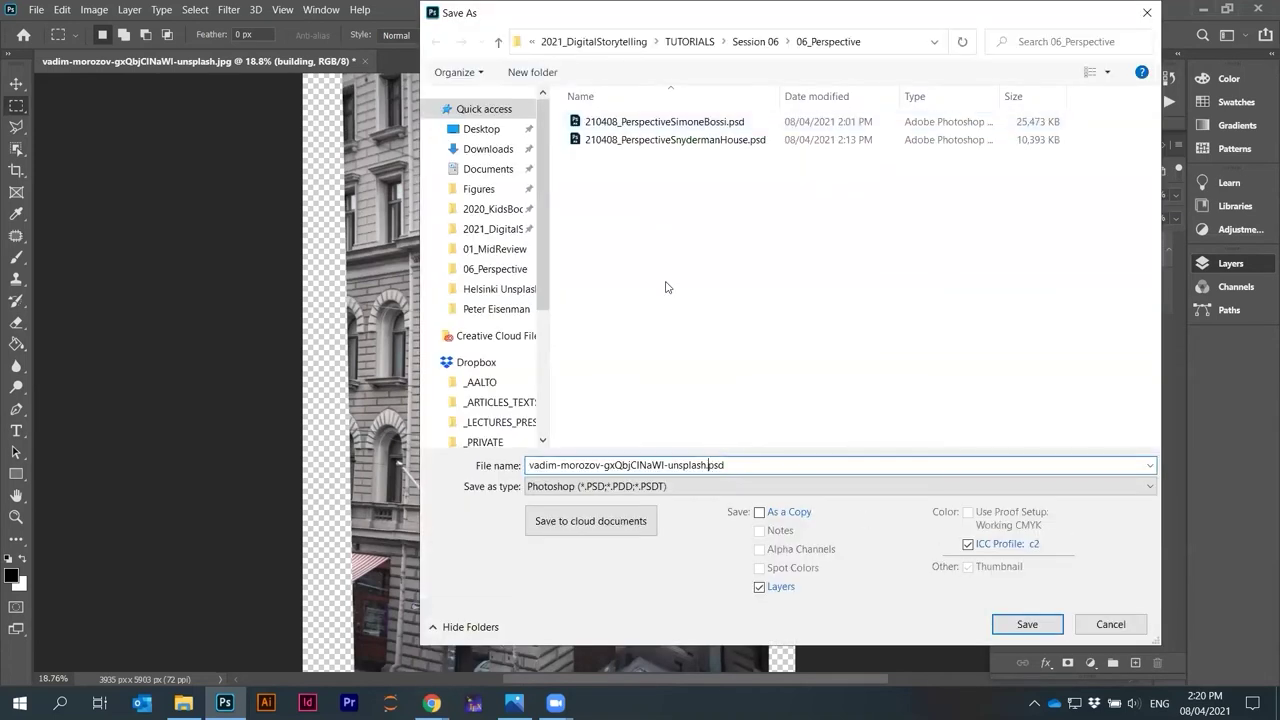
left_click(666, 140)
left_click(613, 467)
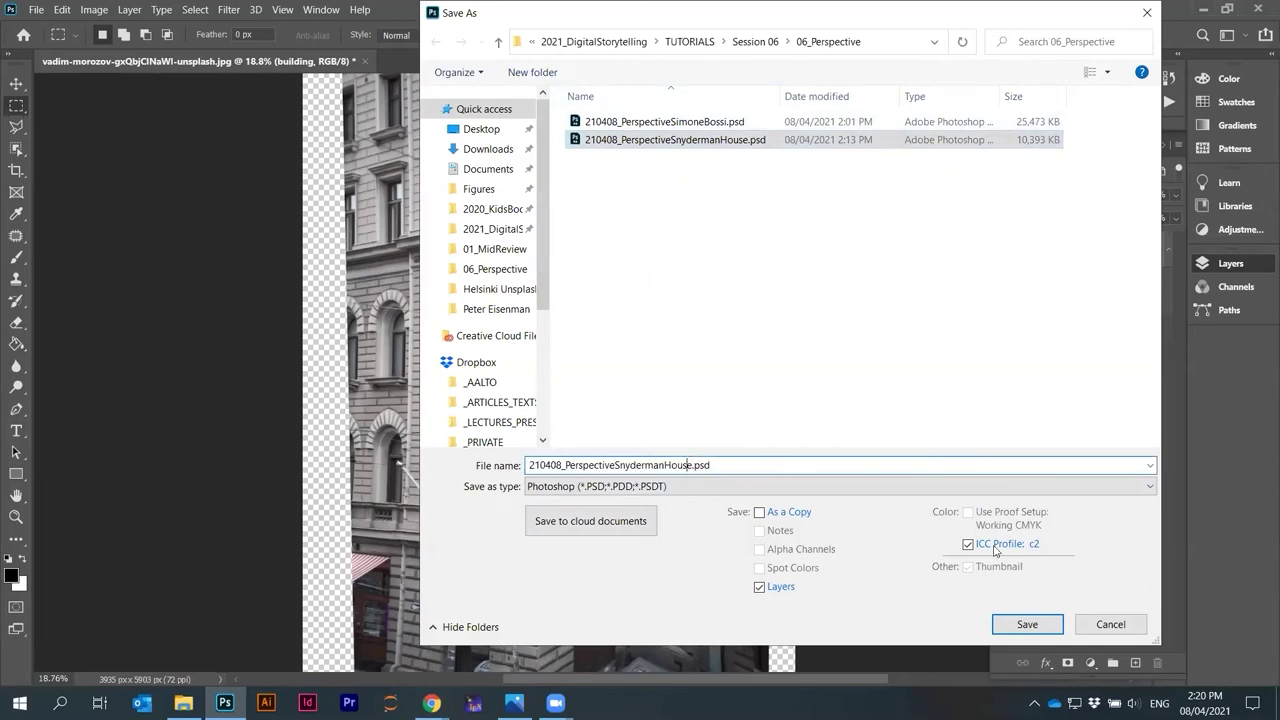
key("Return")
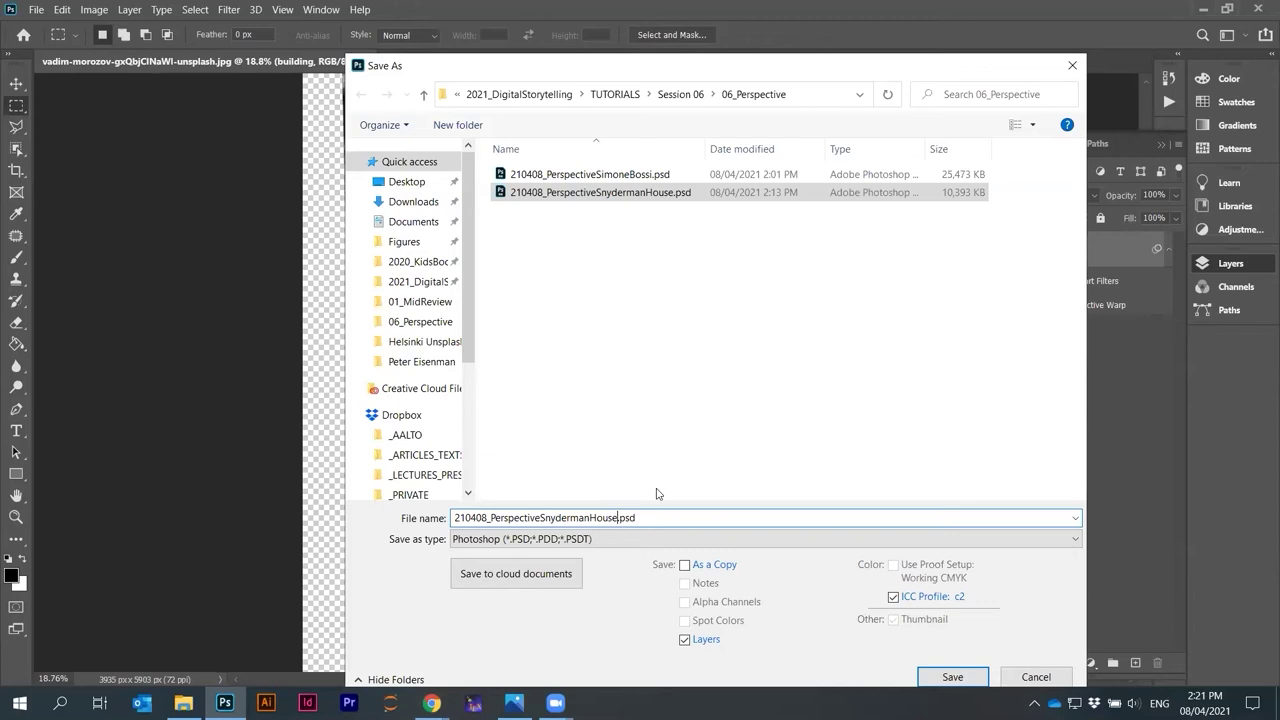
key("BackSpace")
key("BackSpace")
key("BackSpace")
key("BackSpace")
key("BackSpace")
key("BackSpace")
key("BackSpace")
key("BackSpace")
key("BackSpace")
key("BackSpace")
key("BackSpace")
key("BackSpace")
key("BackSpace")
key("BackSpace")
type("TheOldSkiffe")
key("Return")
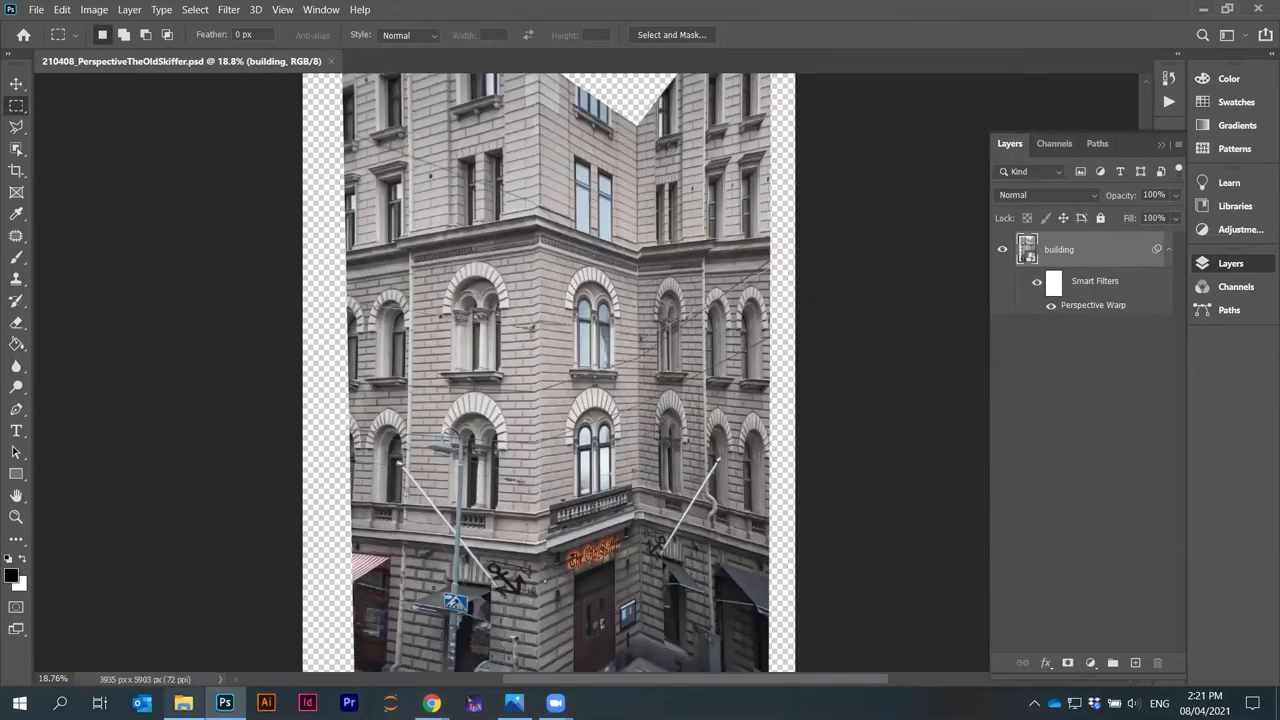
Close the saved 210408_PerspectiveTheOldSkiffer.psd document
mouse_move(184, 700)
left_click(184, 636)
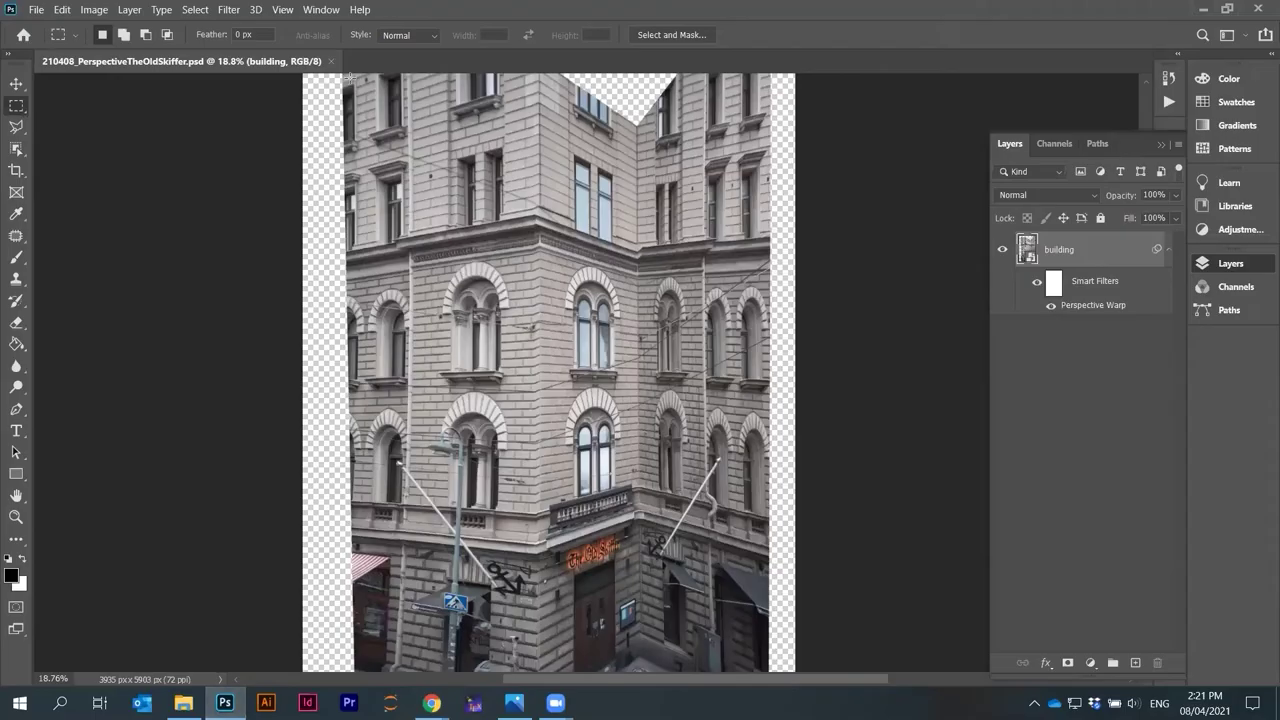
left_click(331, 61)
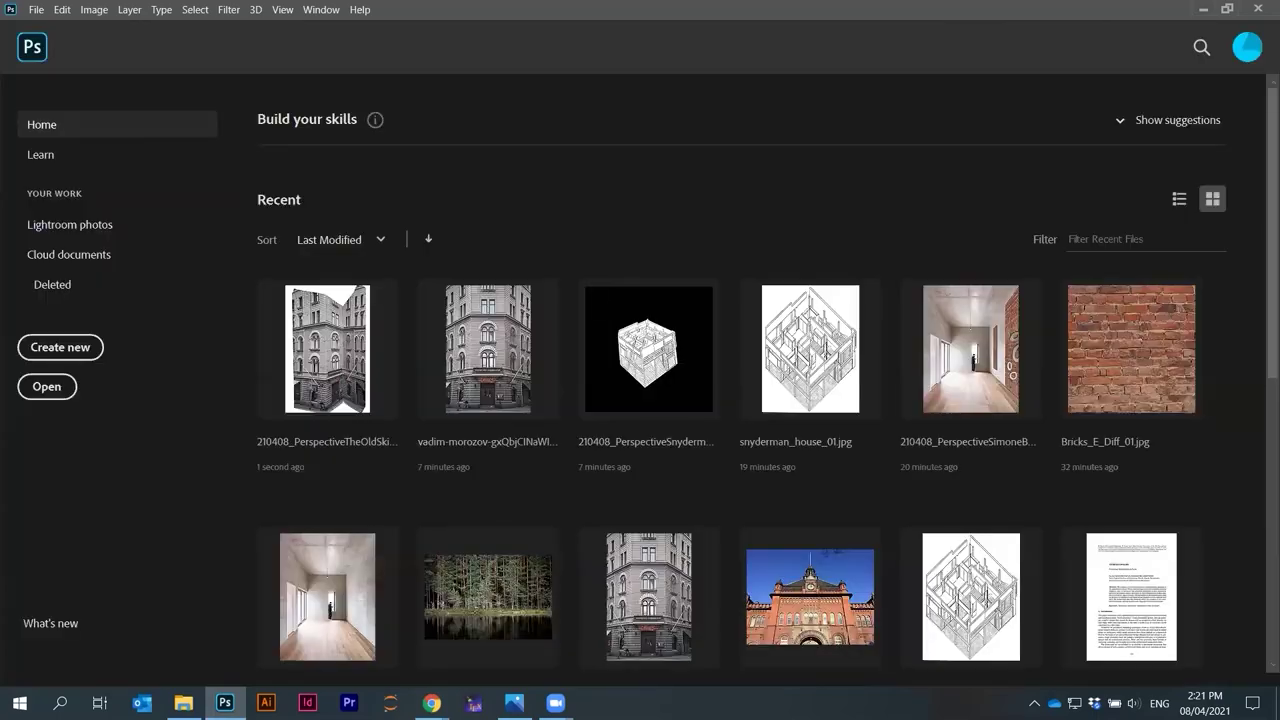
Switch to File Explorer and bring the yellow building photo from the 06_Perspective folder into Photoshop
left_click(265, 651)
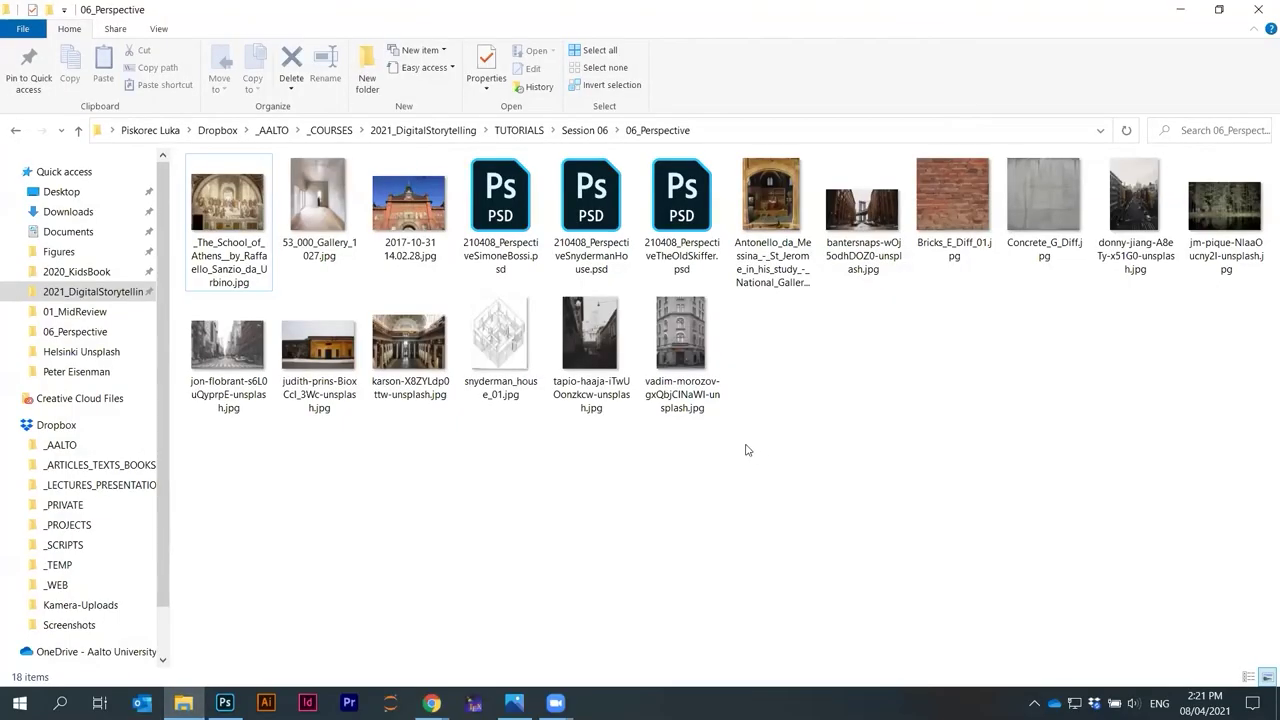
left_click(330, 370)
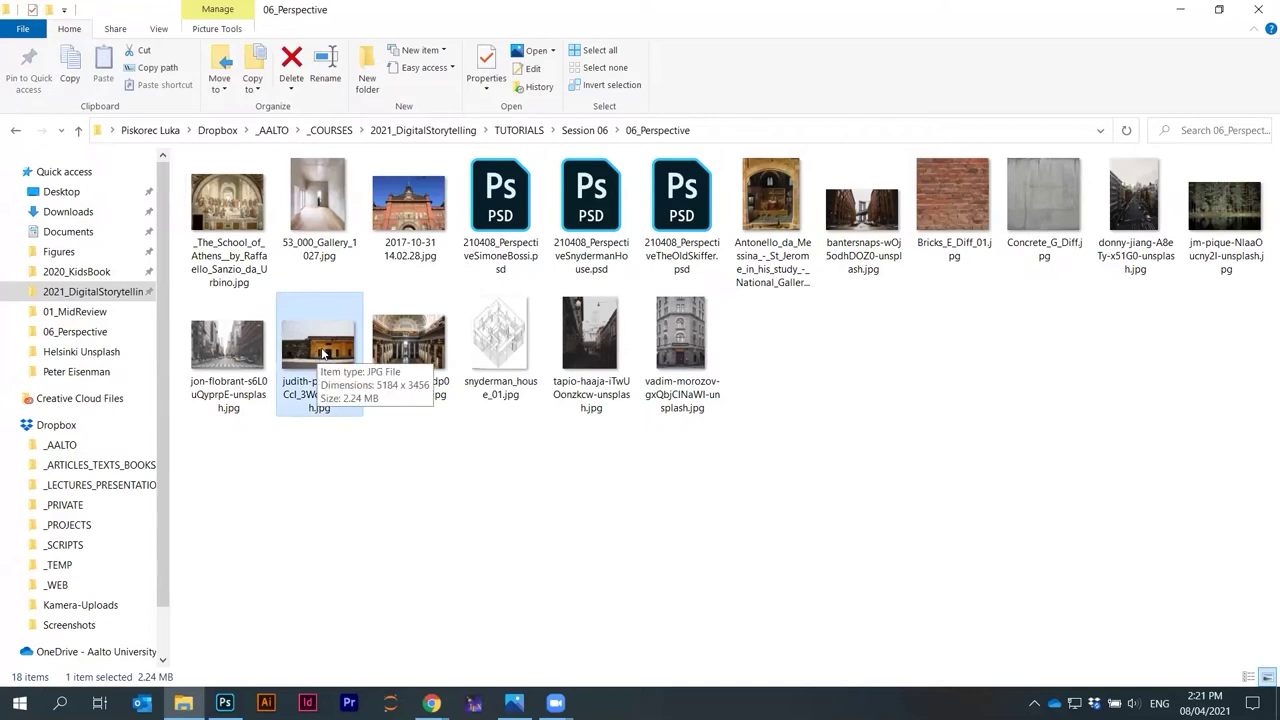
left_click_drag(327, 350, 366, 392)
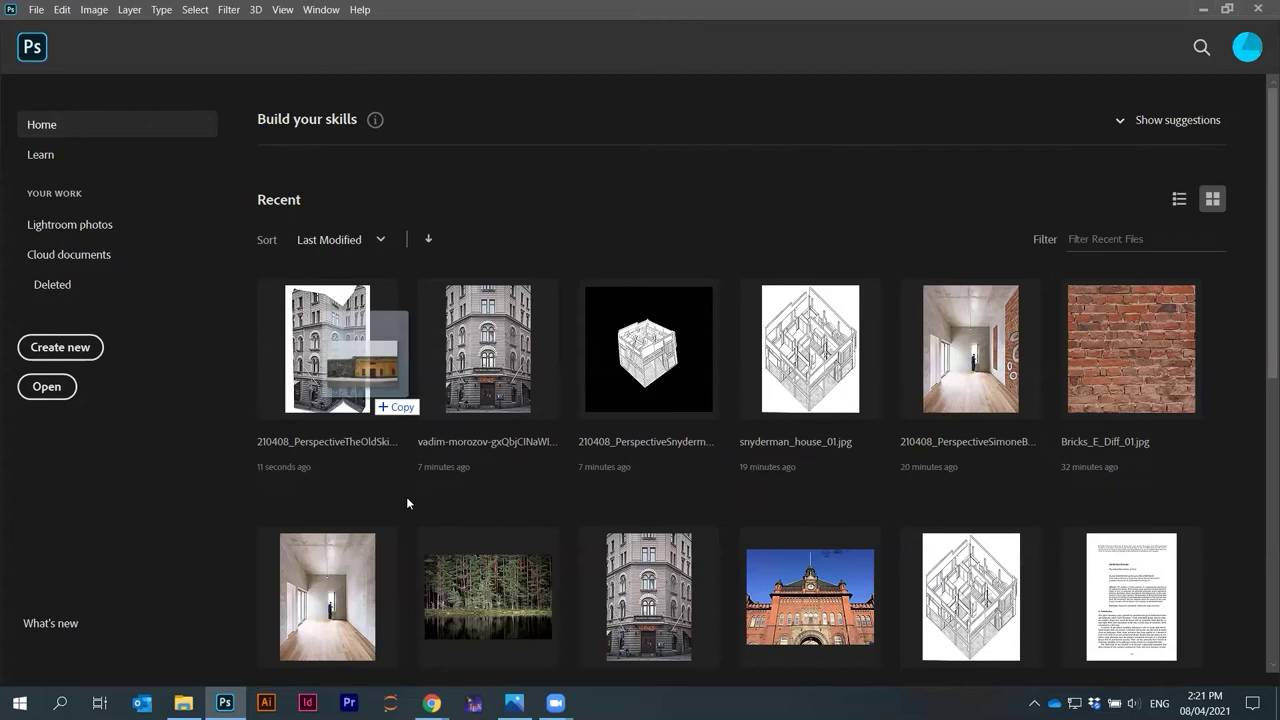
Open the dropped yellow building photo as a document, then unlock its background layer and convert it to a smart object
left_click_drag(407, 500, 405, 502)
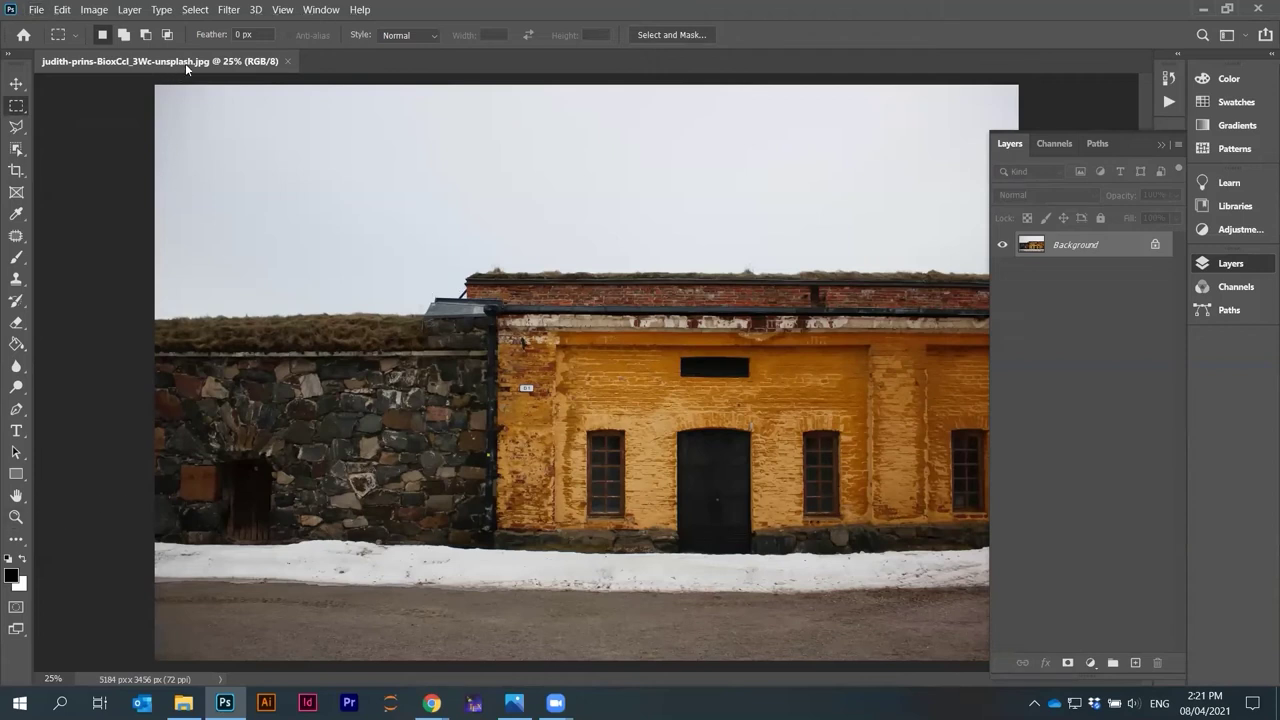
scroll(156, 315, "down", 2)
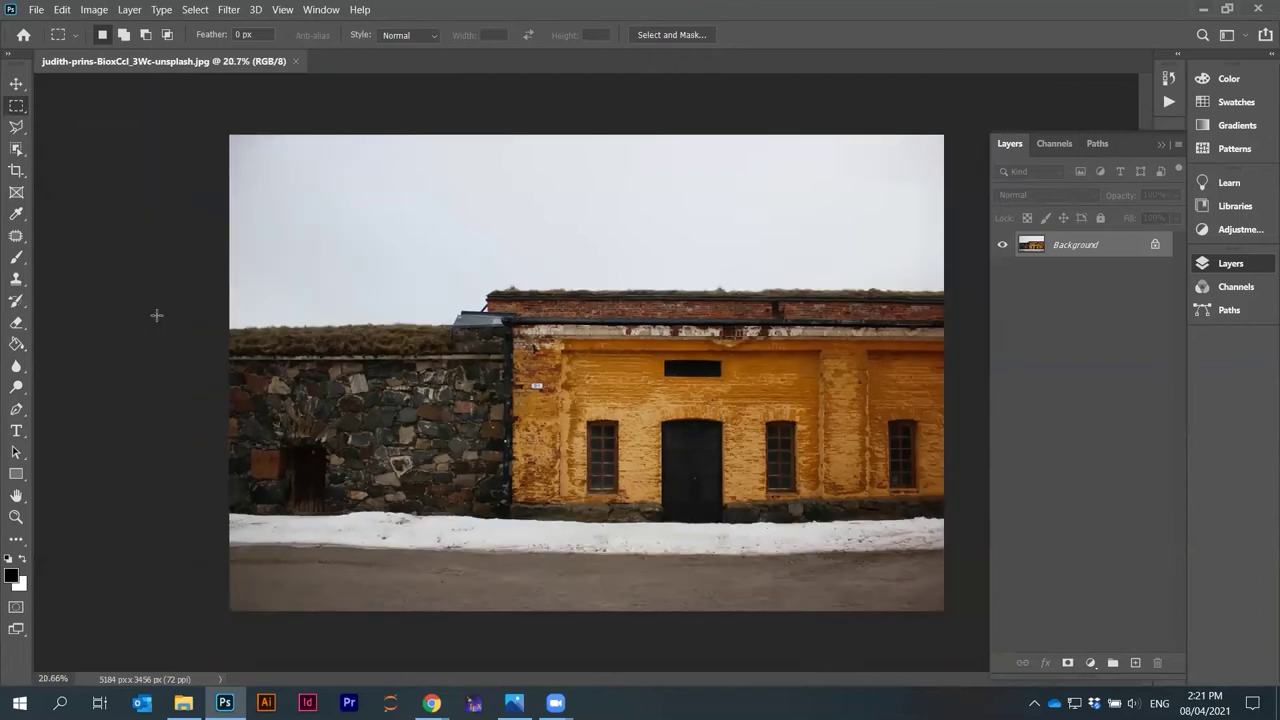
left_click(1156, 245)
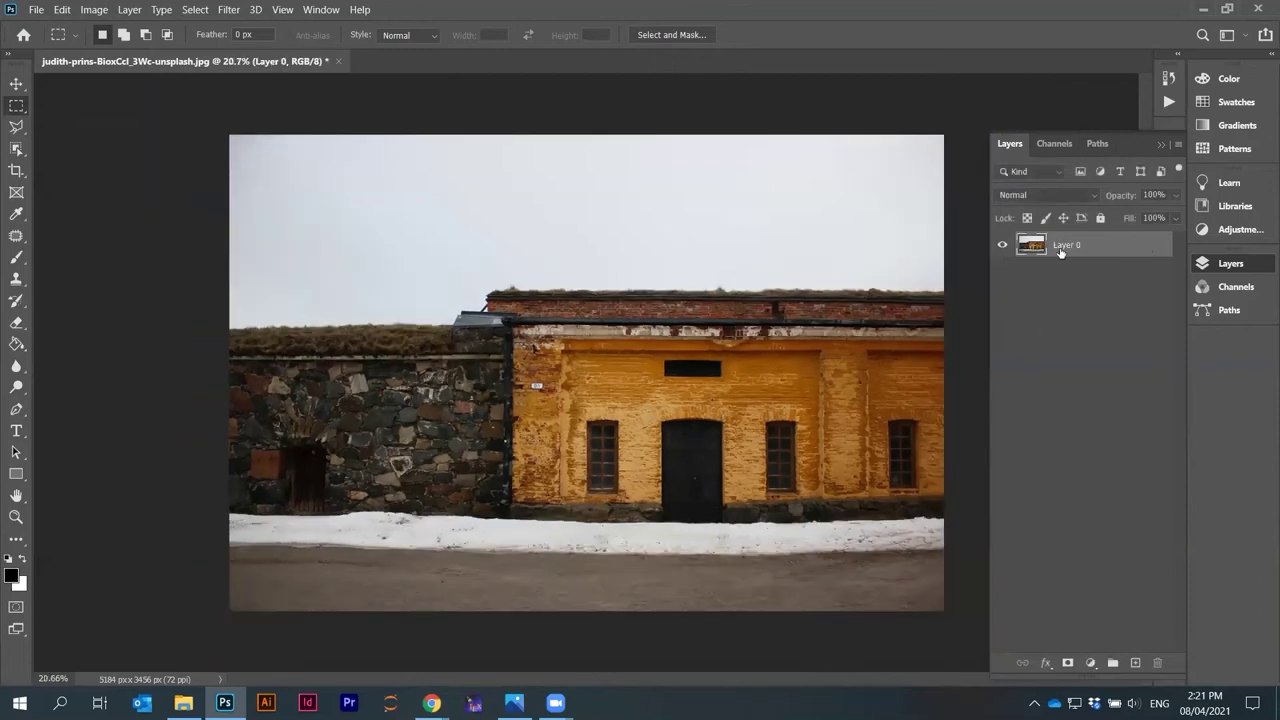
left_click(1086, 295)
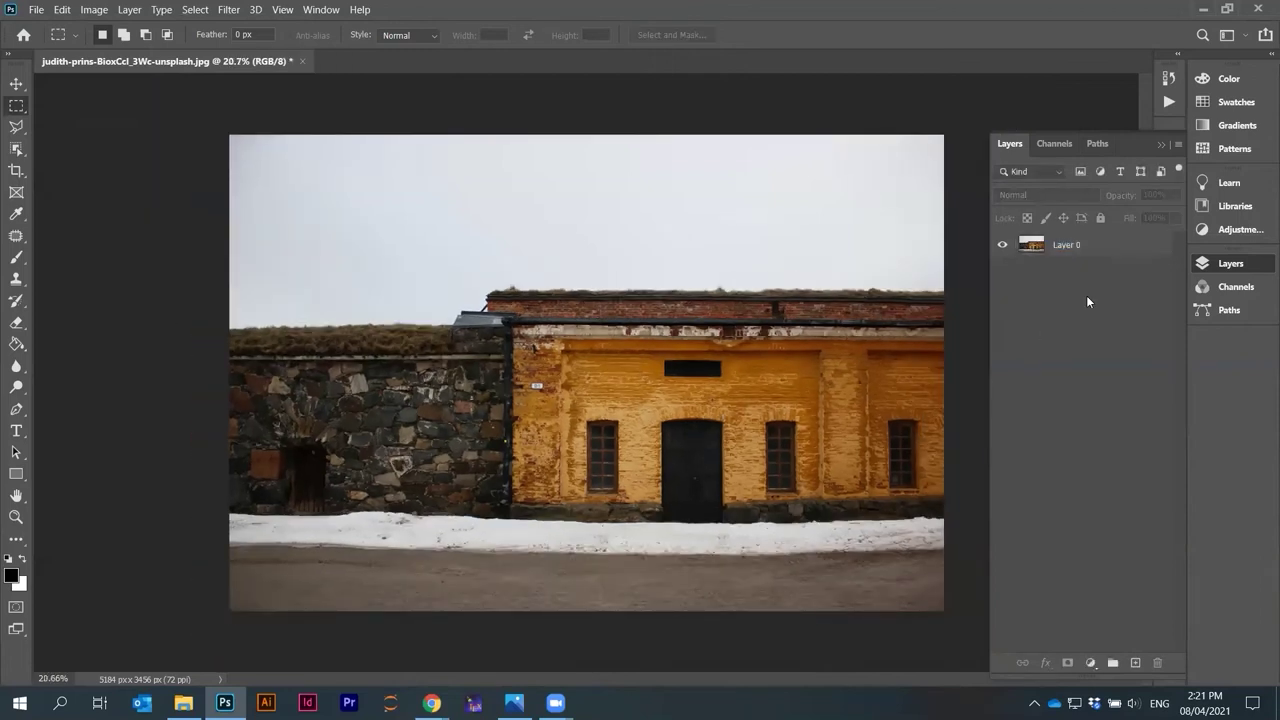
left_click(1073, 246)
right_click(1124, 247)
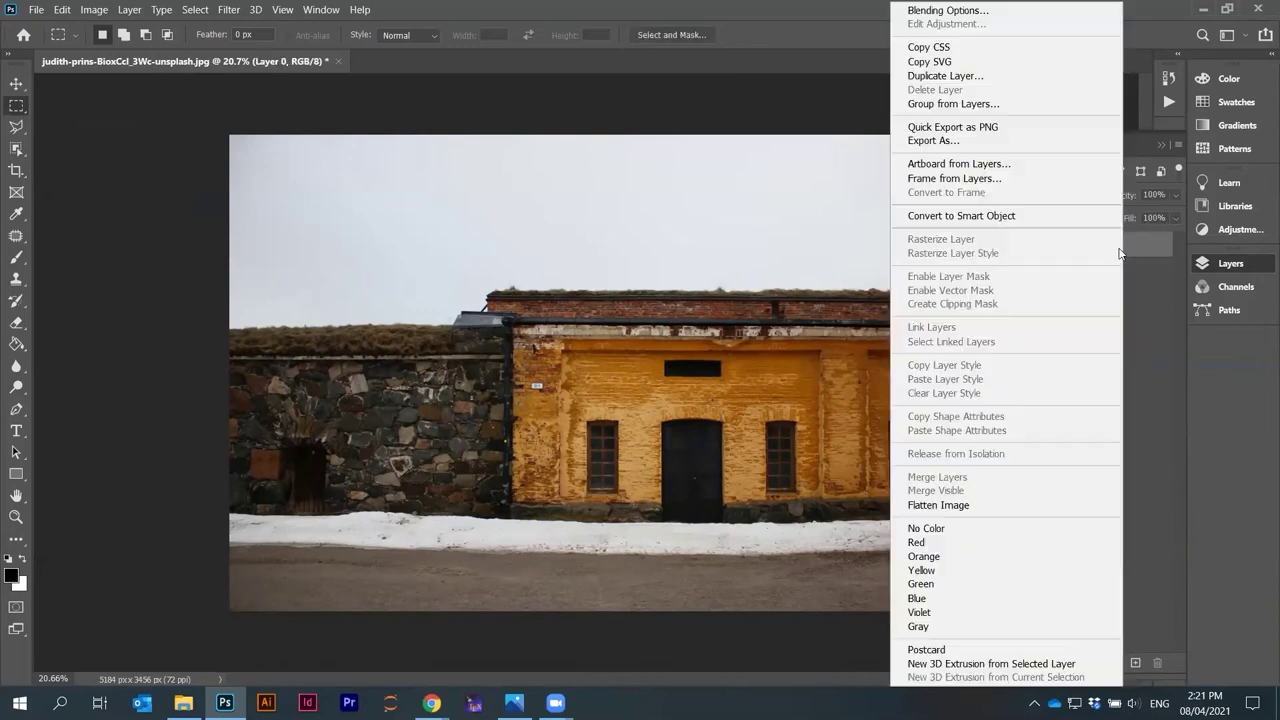
left_click(978, 214)
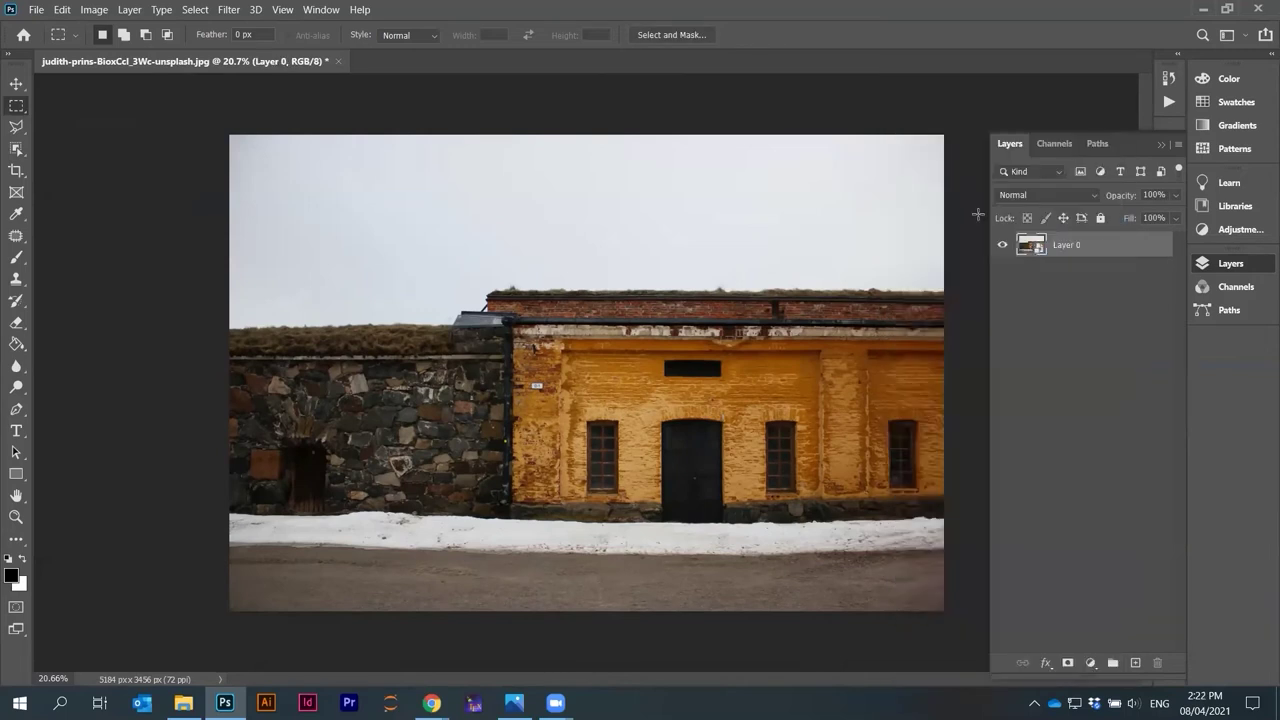
Lay out two adjoining Perspective Warp planes over the yellow facade and the stone wall, sharing an edge where the buildings meet
left_click(66, 12)
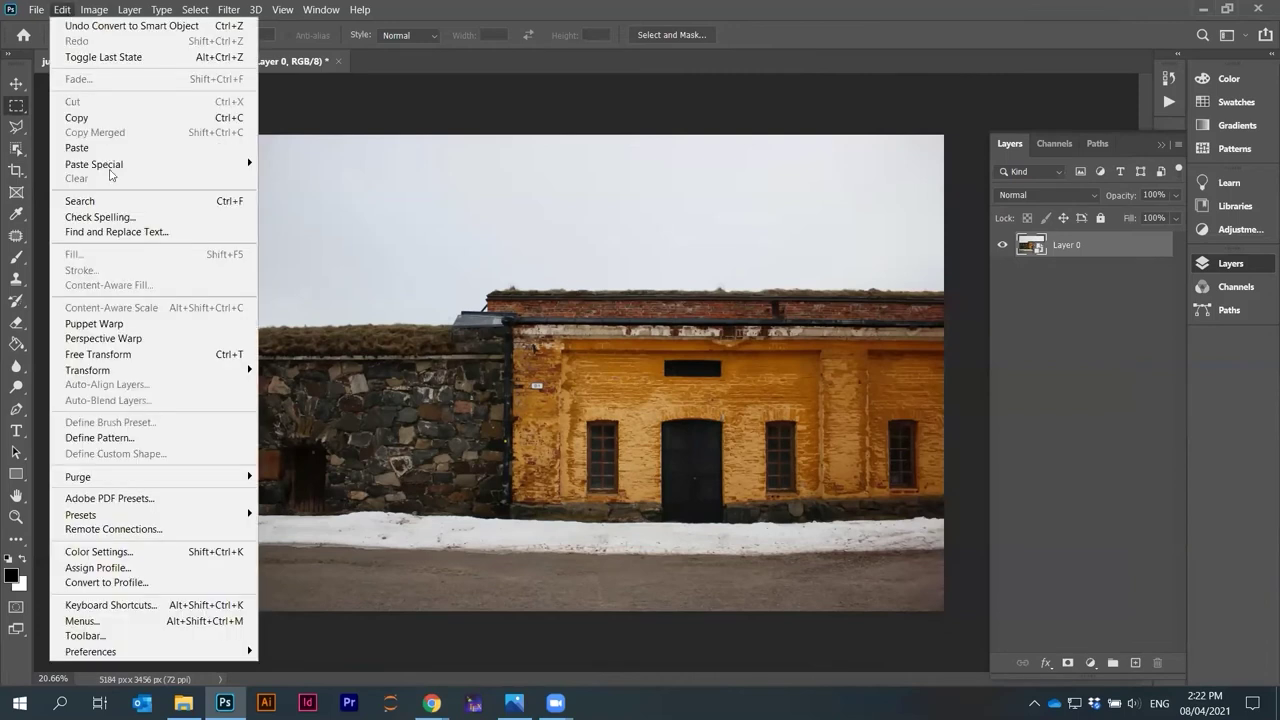
left_click(118, 341)
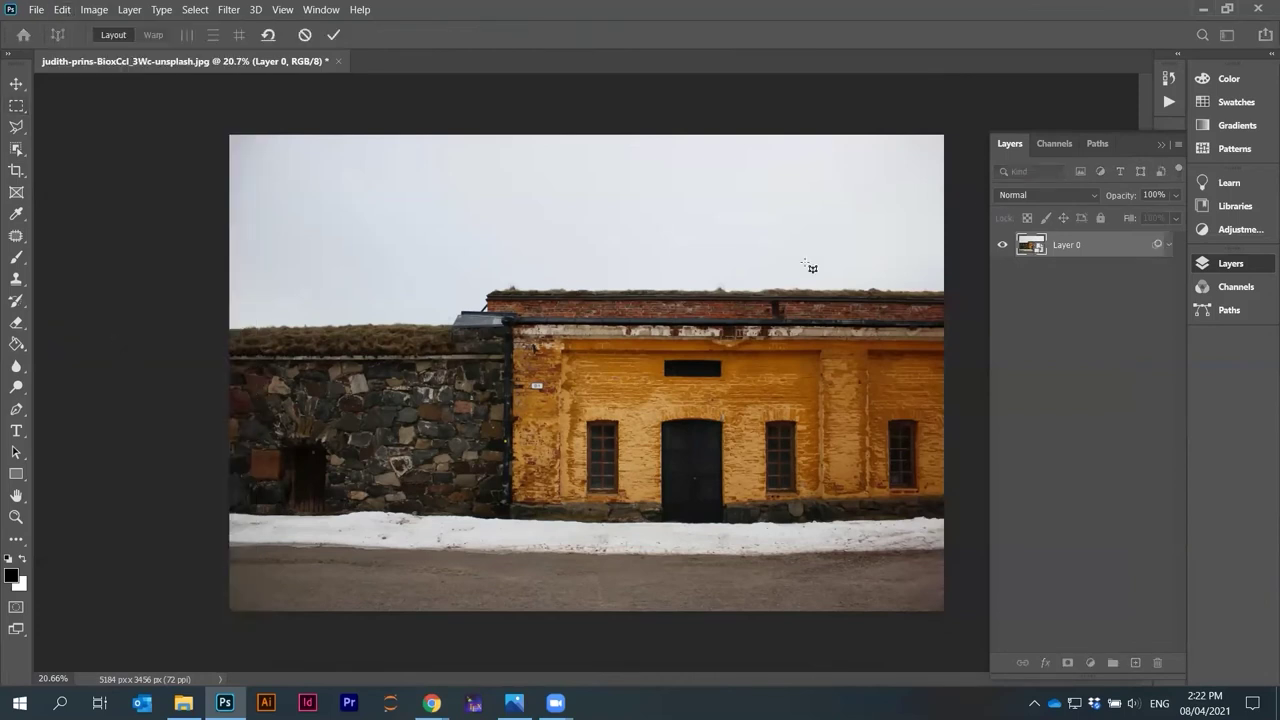
left_click_drag(964, 117, 513, 631)
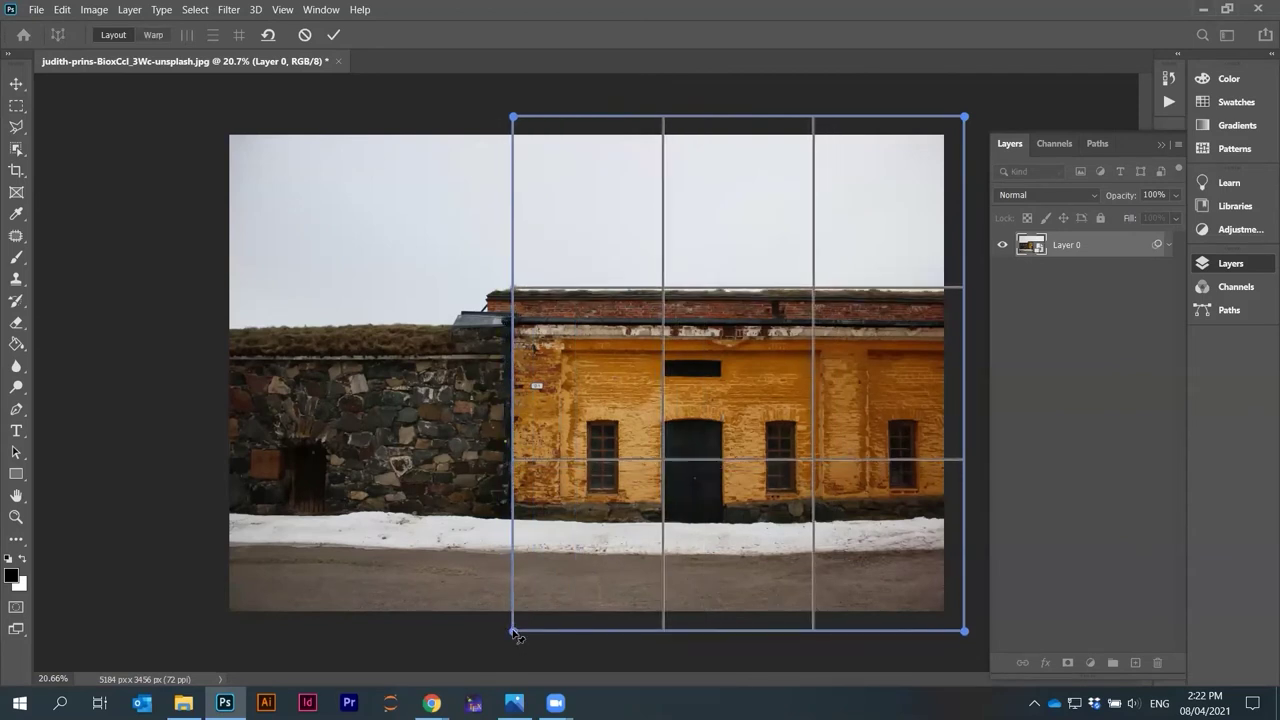
left_click_drag(222, 109, 512, 632)
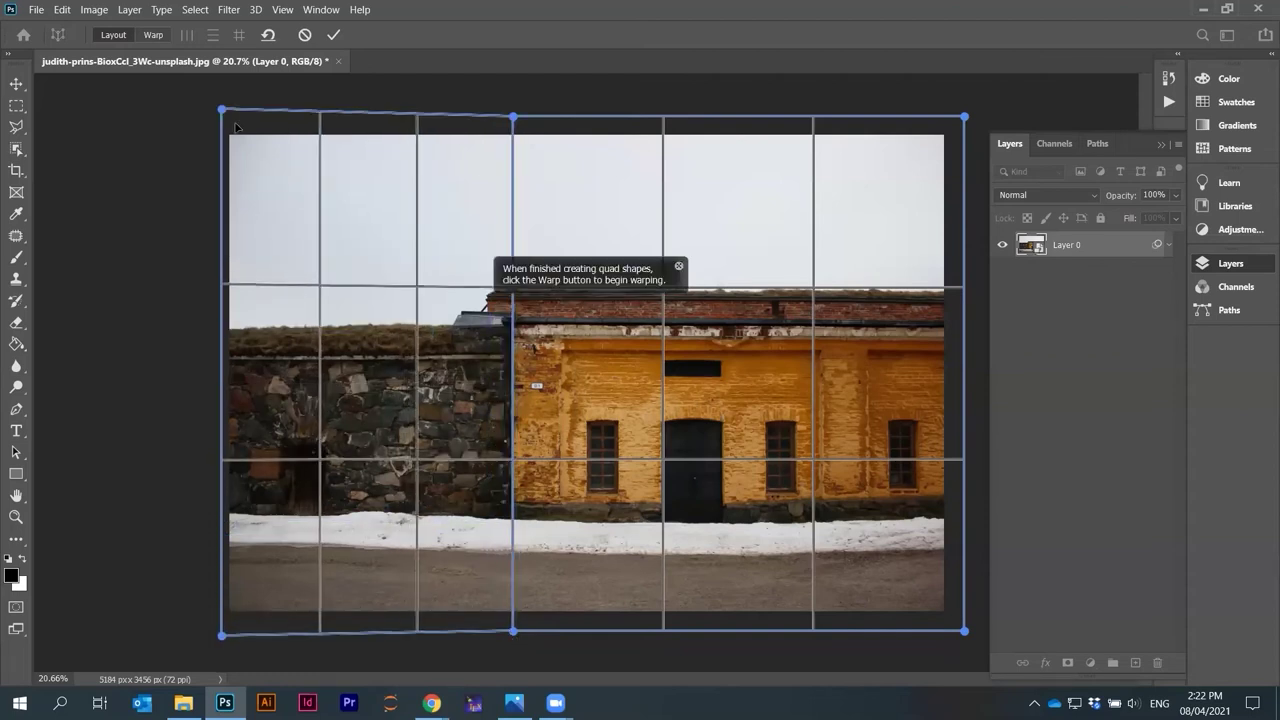
left_click_drag(222, 110, 224, 118)
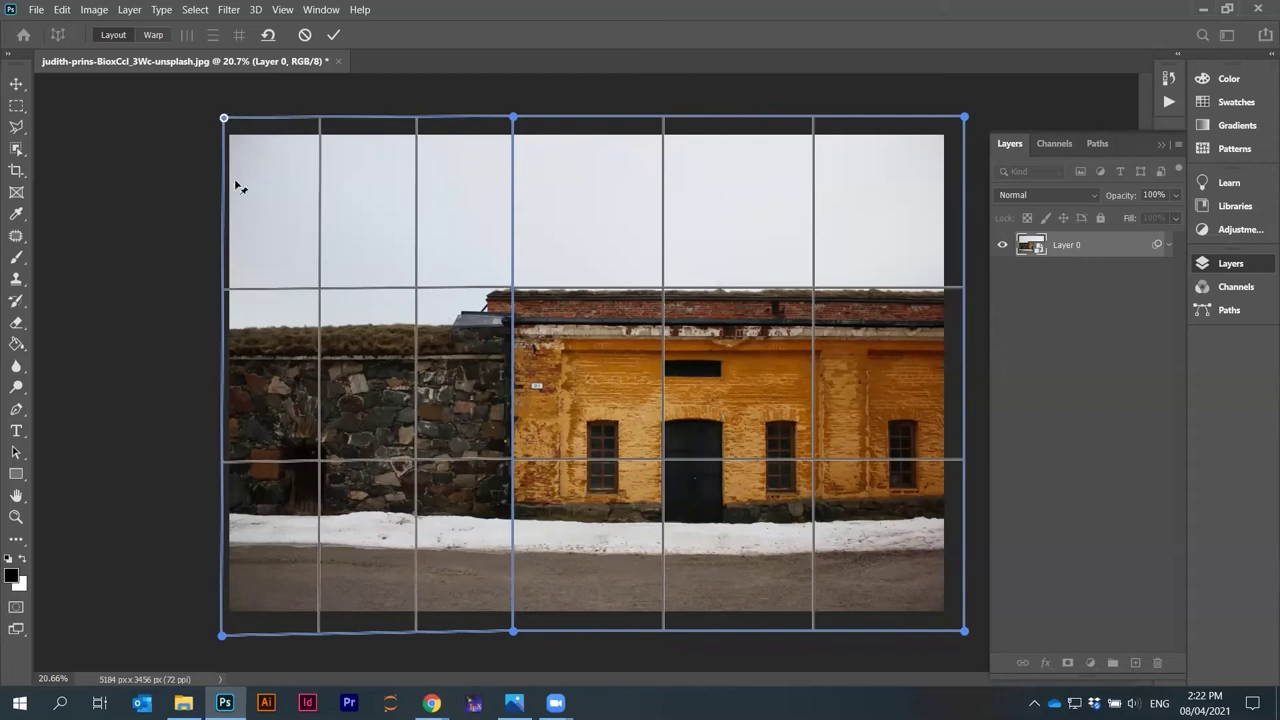
left_click_drag(222, 636, 222, 633)
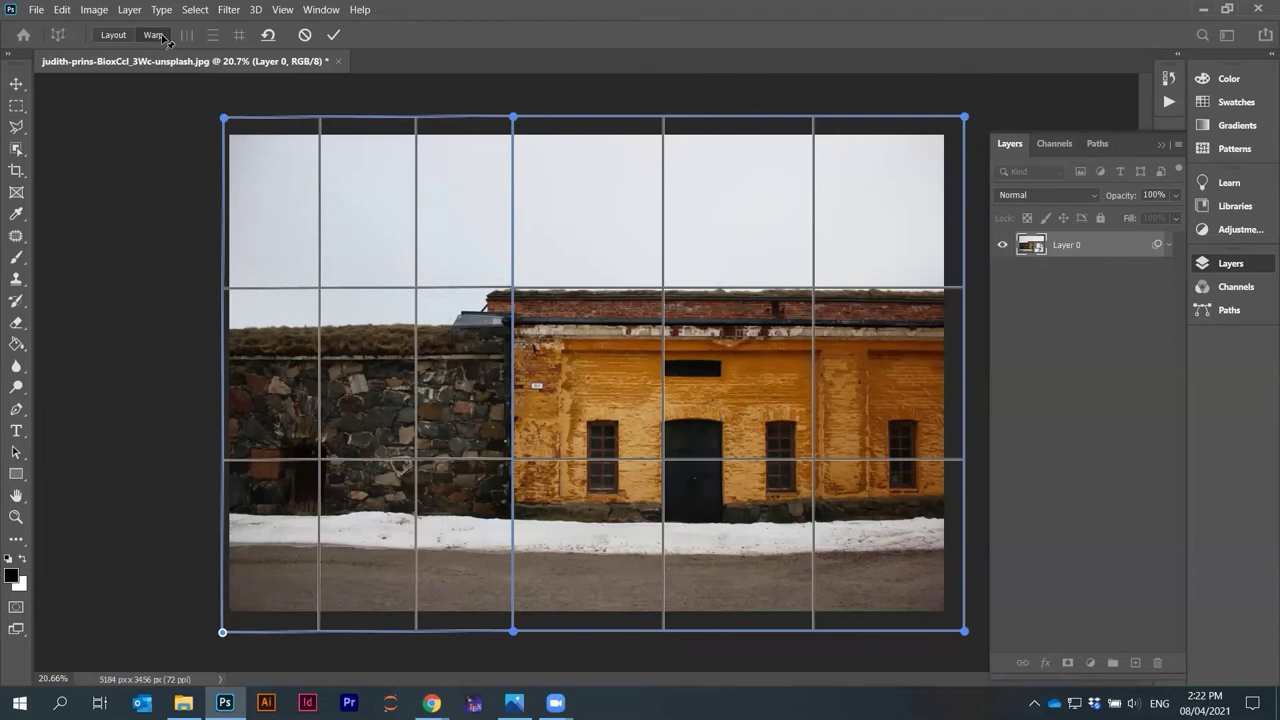
Switch Perspective Warp to warp mode and pull the yellow facade's outer corners inward so the facade recedes from the stone wall
left_click(112, 37)
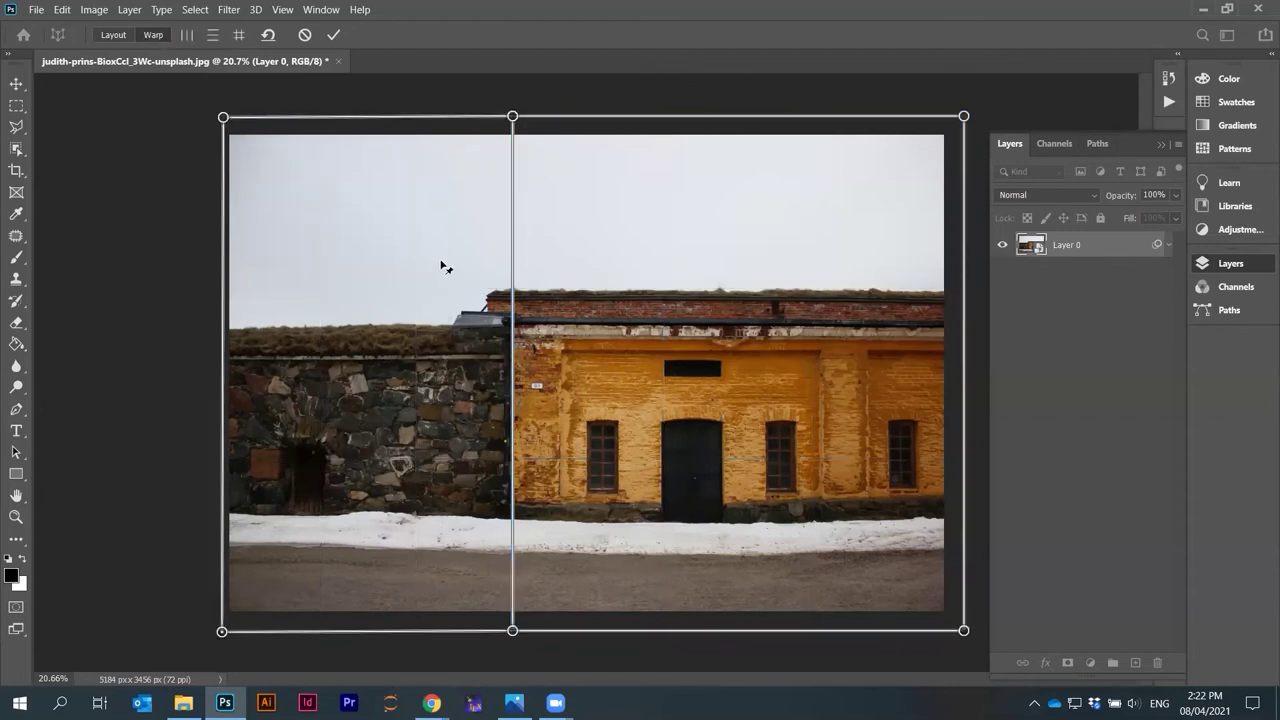
scroll(445, 272, "down", 1)
scroll(898, 354, "up", 2)
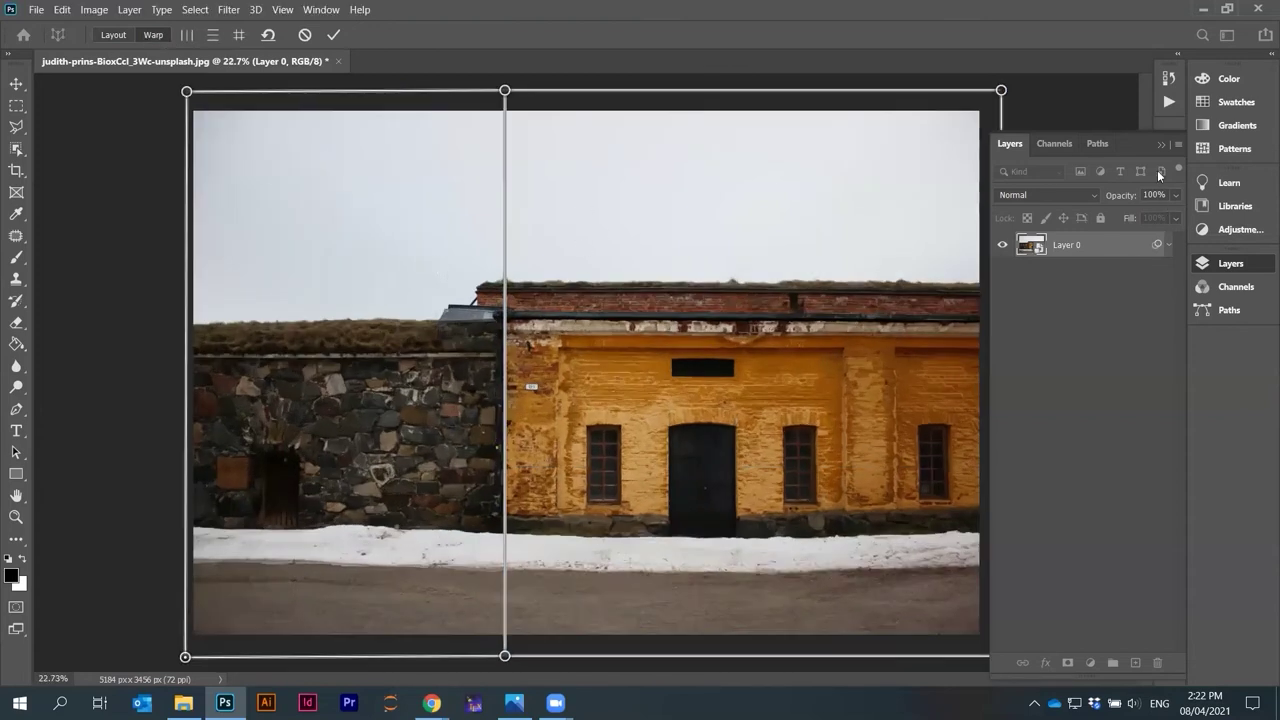
left_click(1161, 144)
scroll(907, 235, "down", 1)
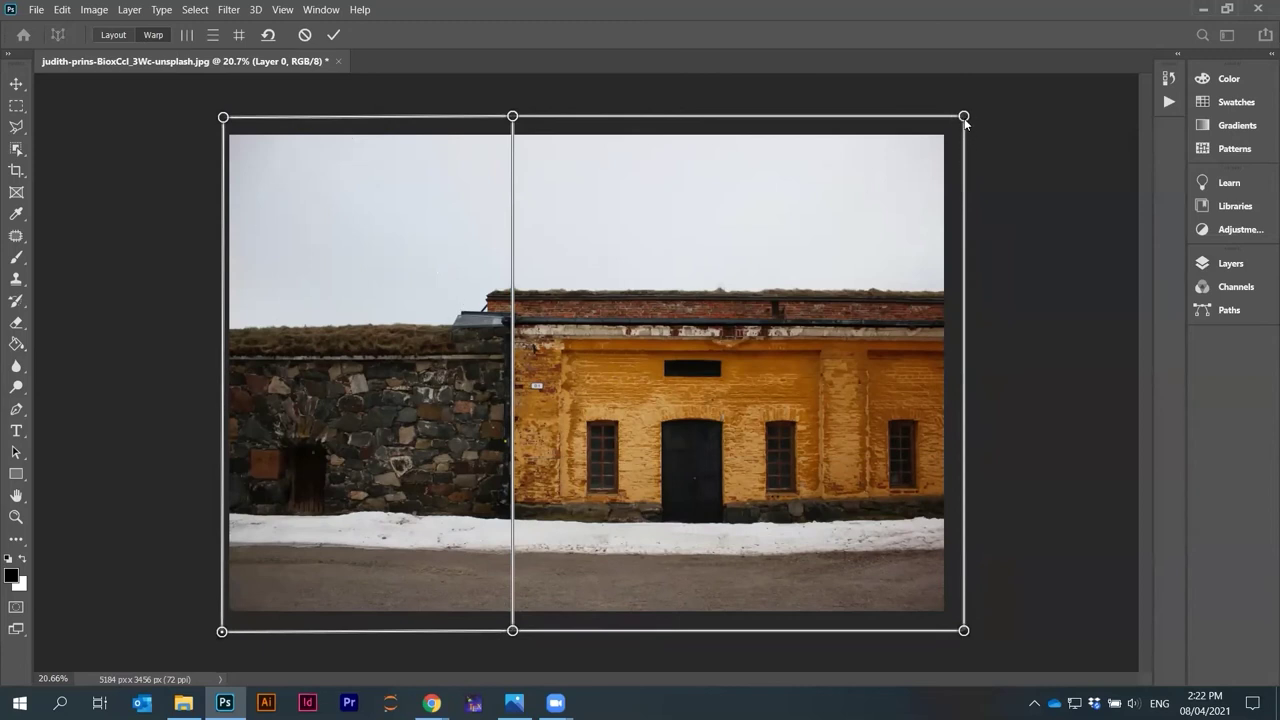
left_click_drag(966, 121, 963, 237)
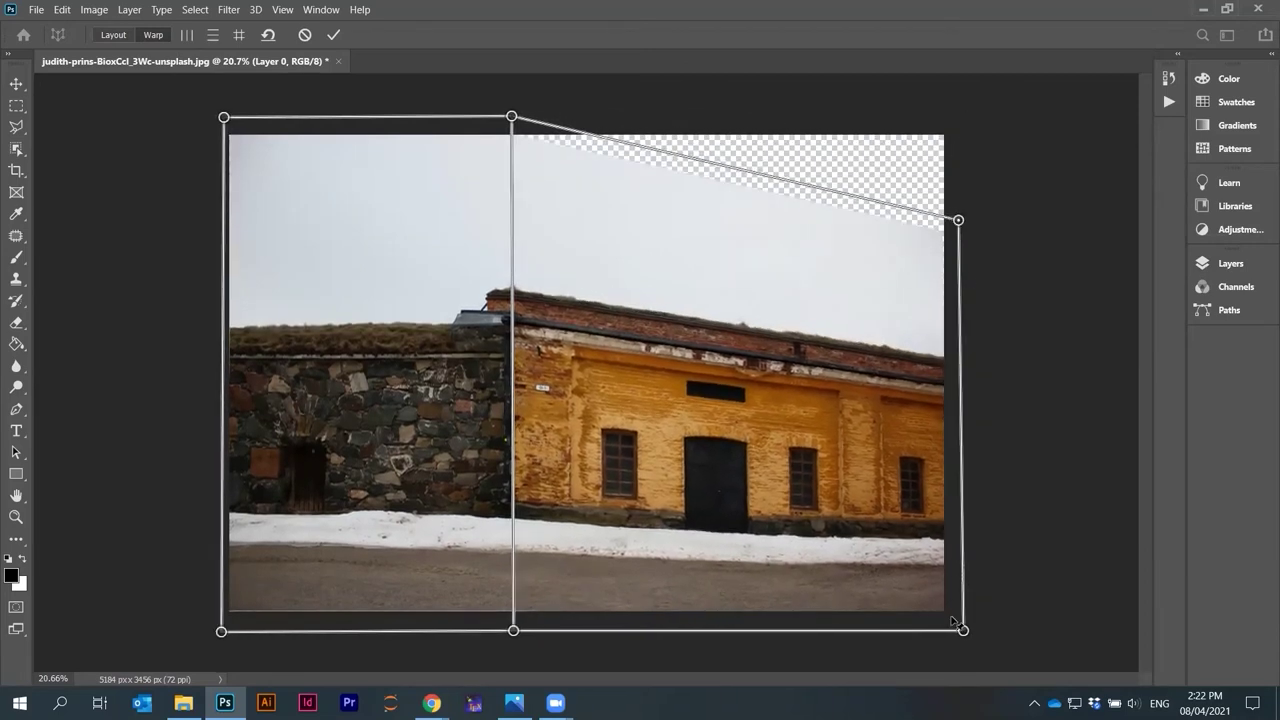
left_click_drag(963, 631, 852, 525)
left_click_drag(940, 220, 786, 225)
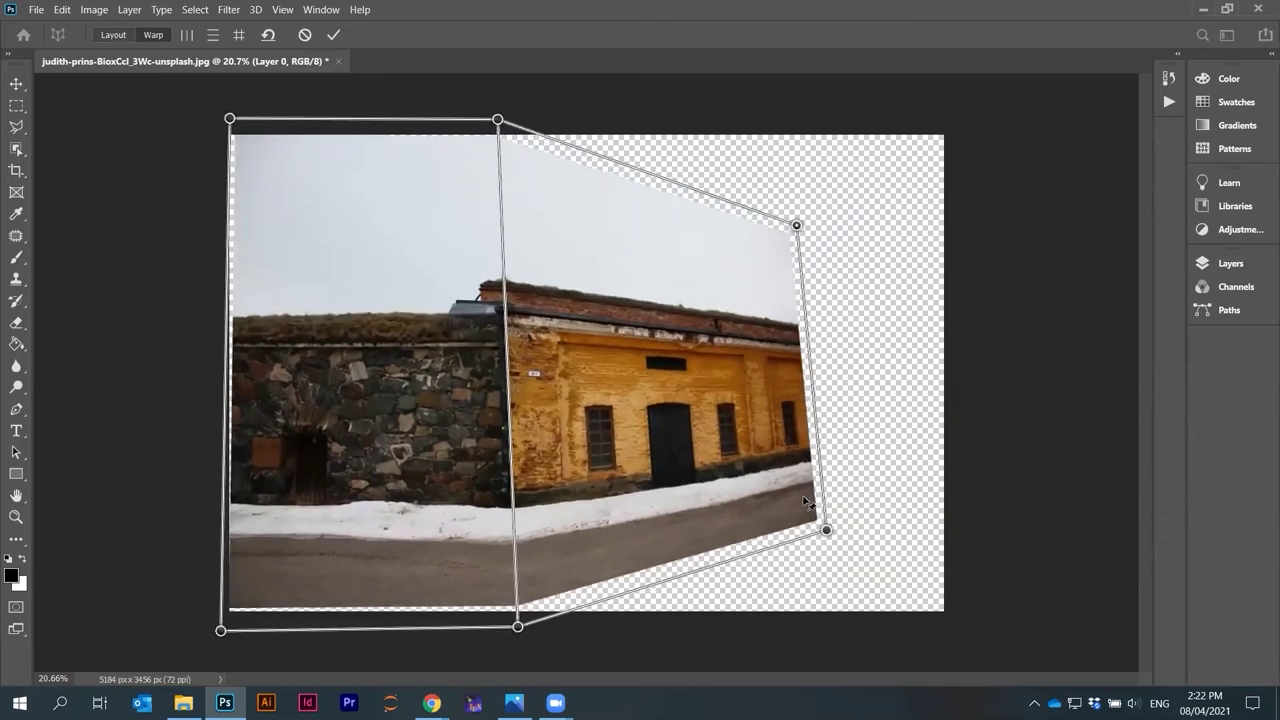
Narrow the yellow facade further by moving its outer corners towards the shared edge, keeping the outer edge roughly upright
left_click_drag(823, 531, 773, 540)
left_click_drag(788, 228, 757, 225)
left_click_drag(767, 540, 700, 534)
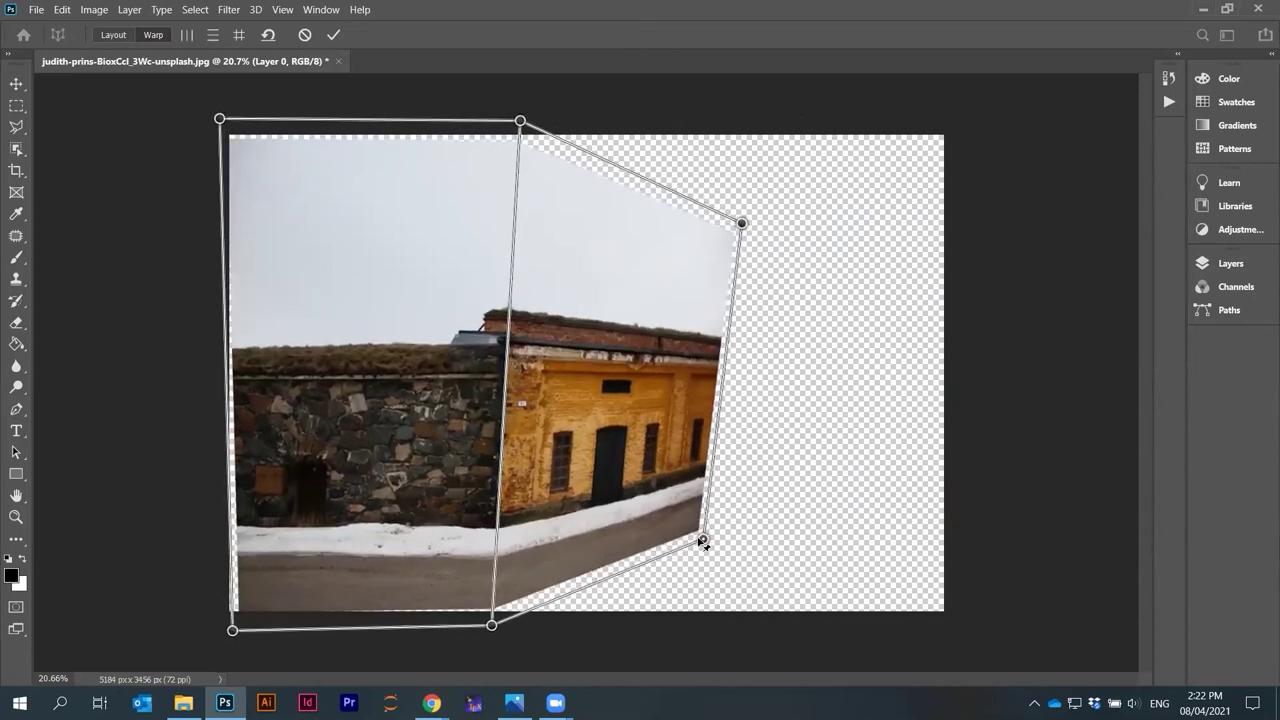
left_click_drag(743, 224, 692, 228)
left_click_drag(690, 537, 657, 529)
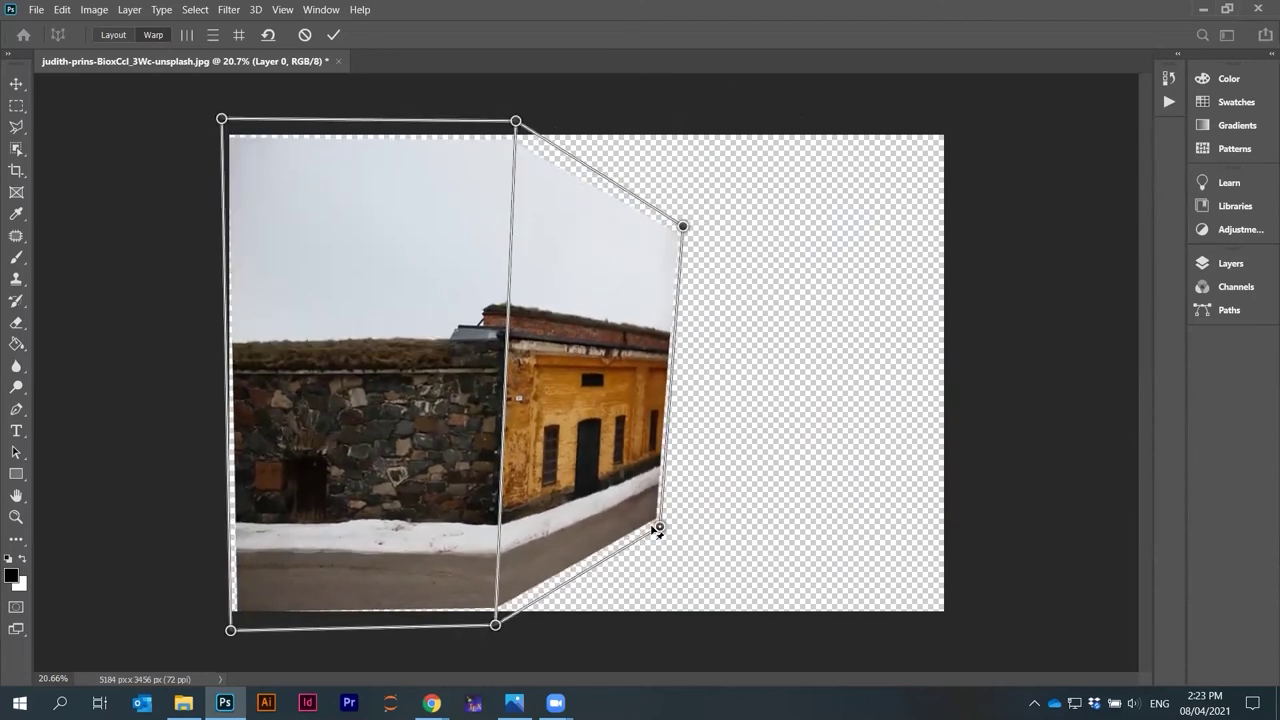
left_click_drag(688, 229, 641, 222)
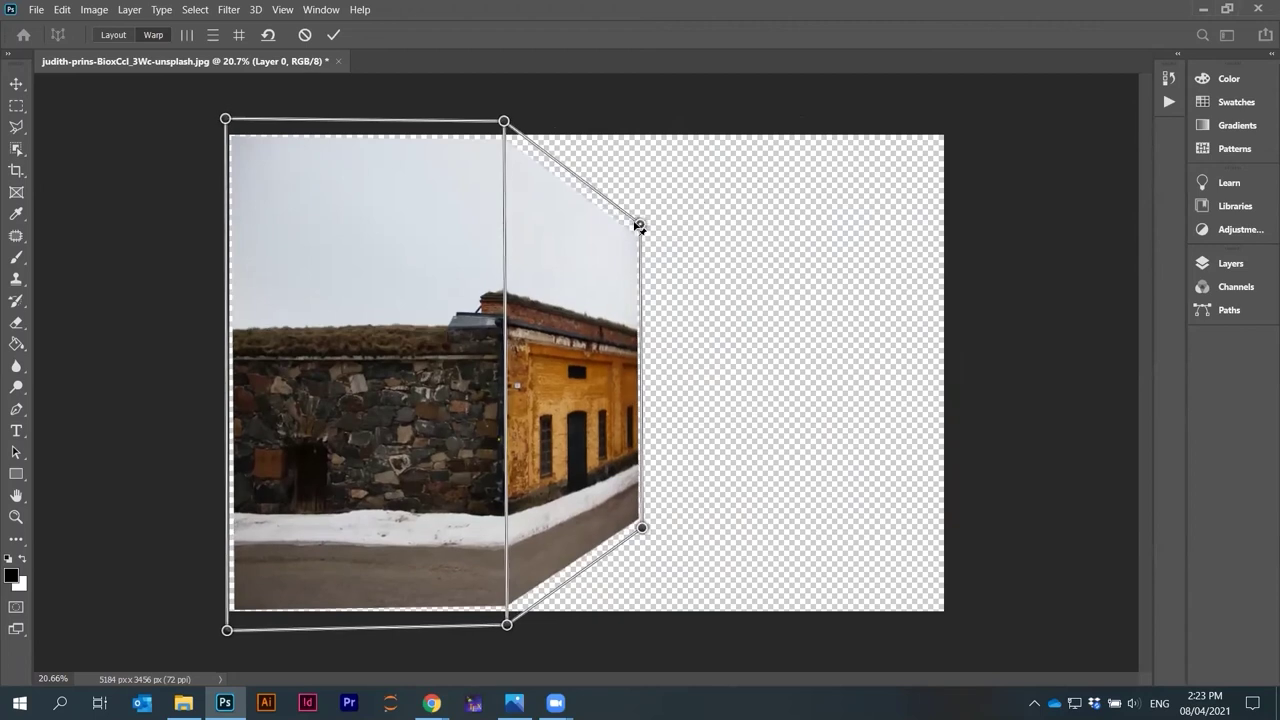
left_click_drag(633, 518, 625, 508)
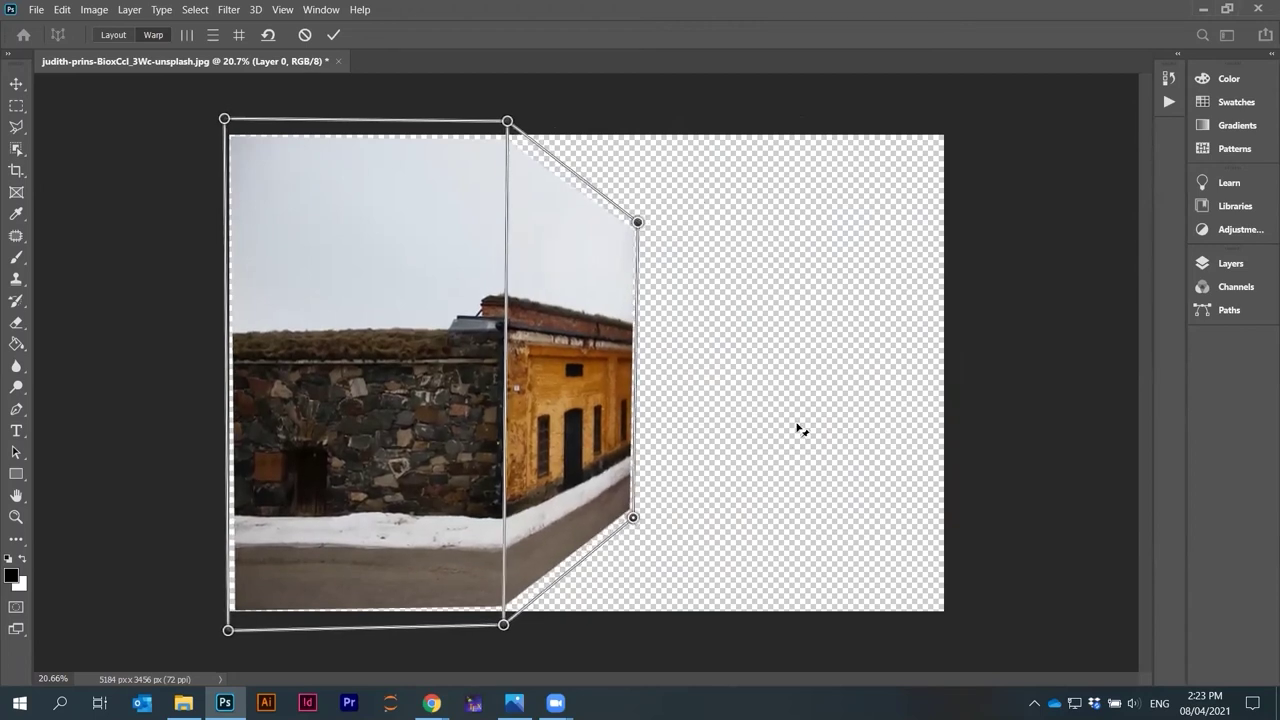
Lower the yellow facade's upper outer corner, make its outer and shared edges vertical, and apply the perspective warp
left_click_drag(638, 222, 632, 255)
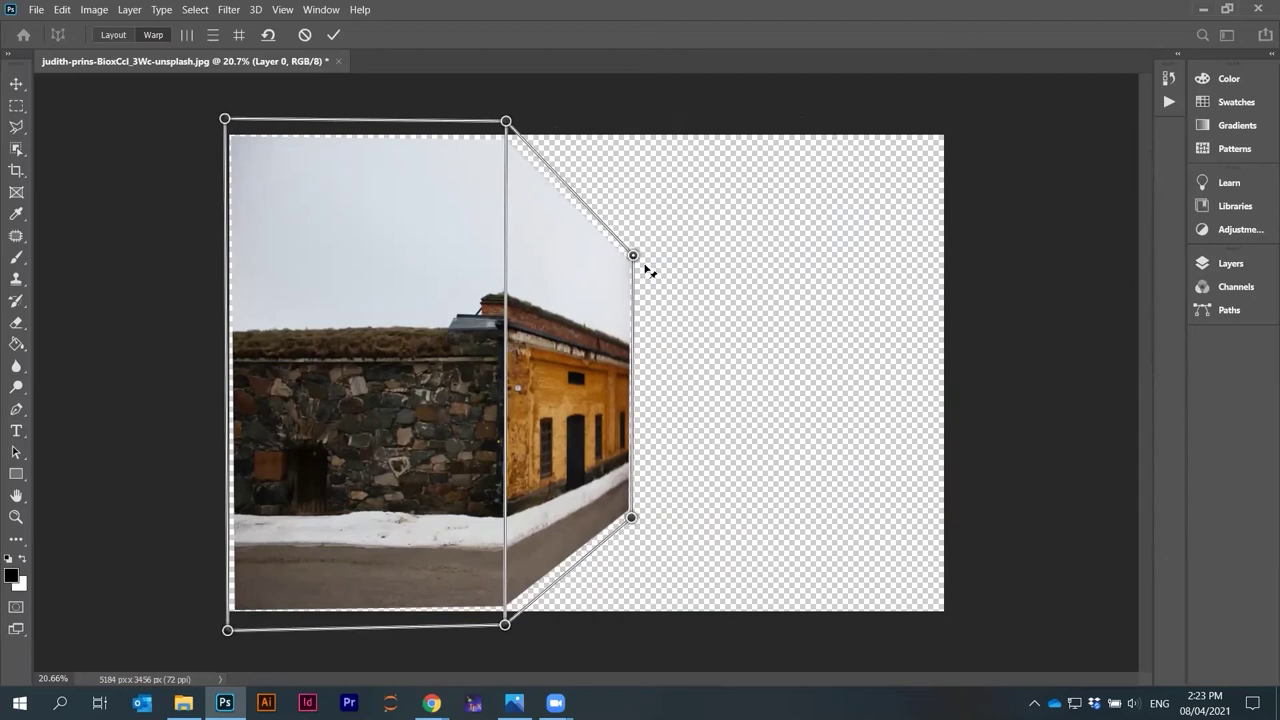
left_click_drag(633, 257, 634, 267)
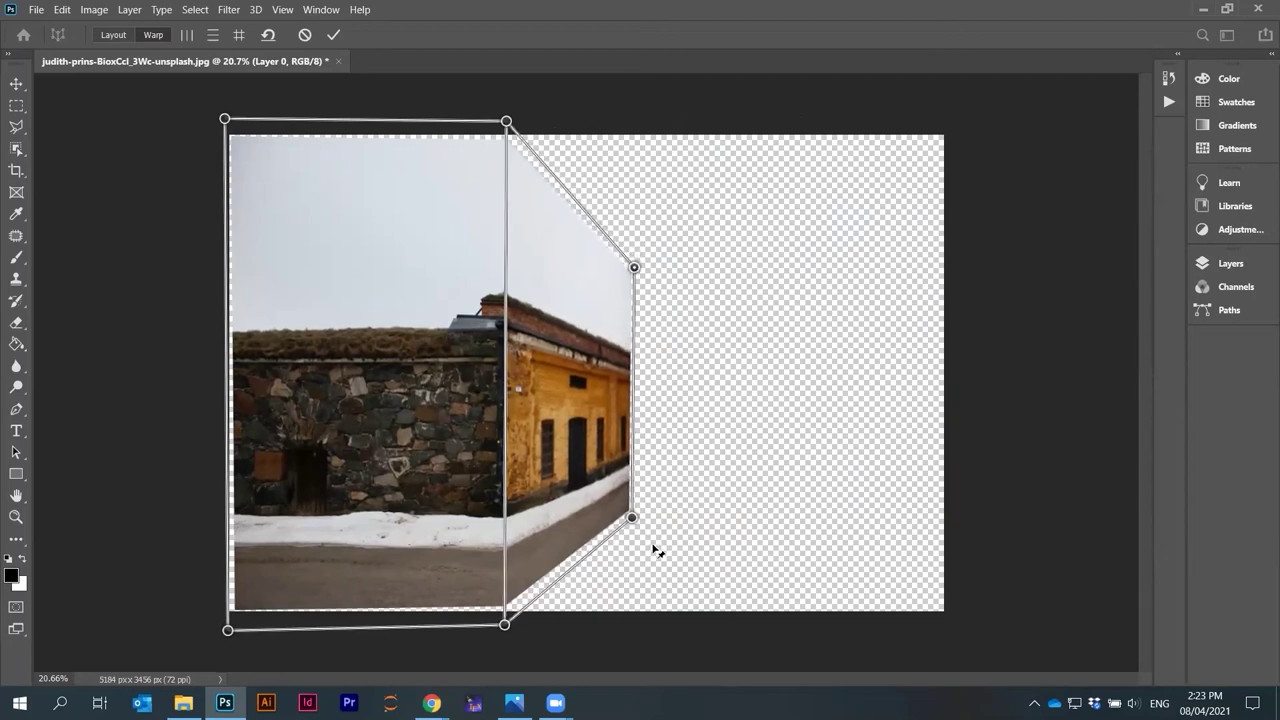
left_click_drag(633, 517, 611, 516)
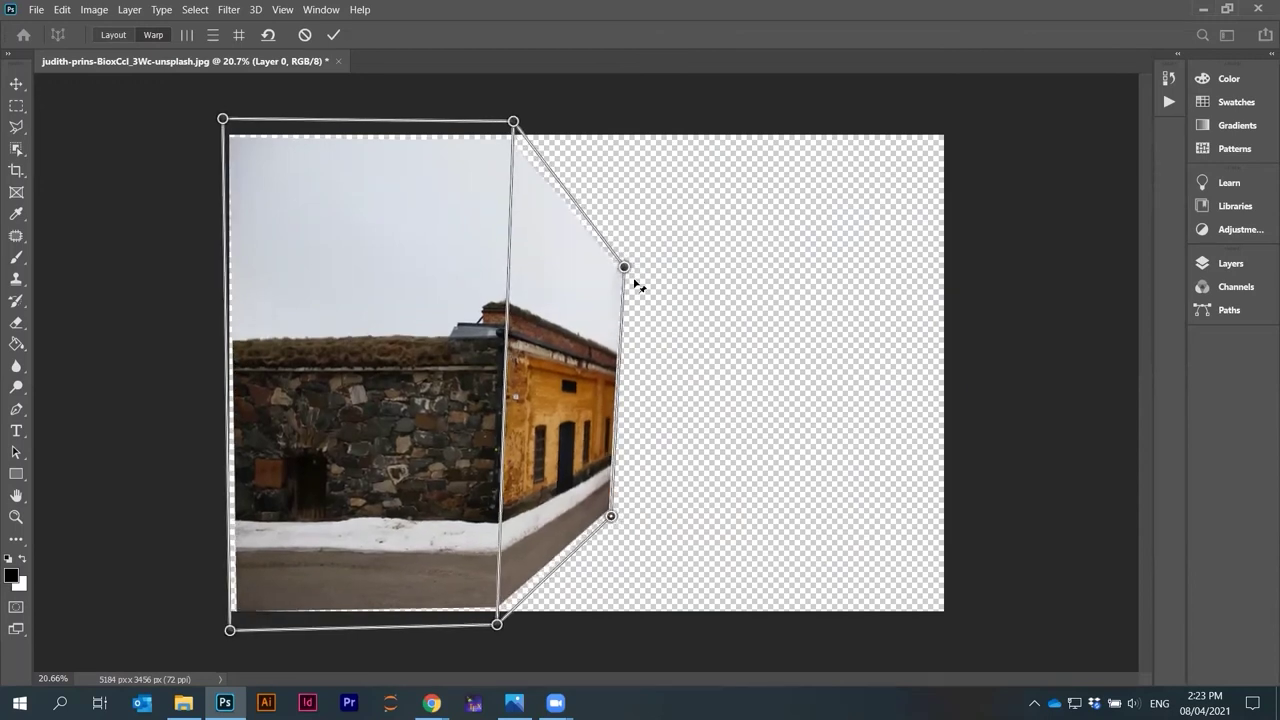
left_click_drag(624, 268, 603, 265)
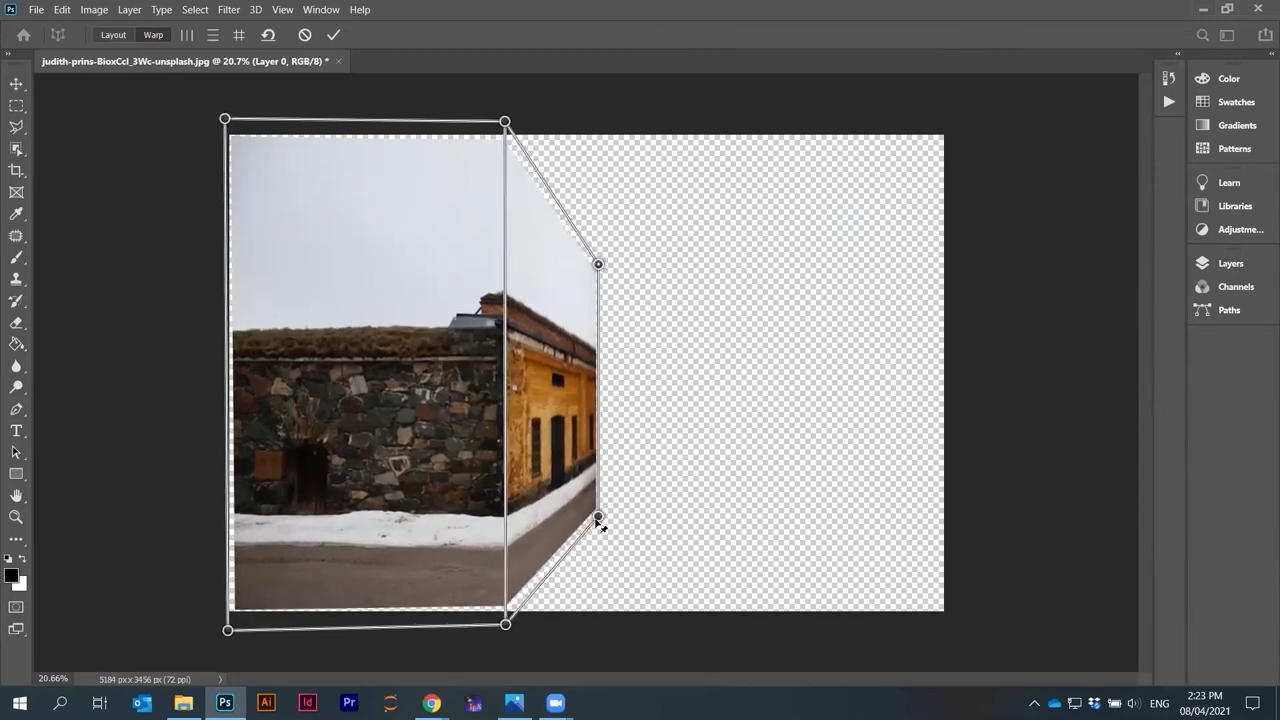
left_click_drag(600, 520, 611, 520)
left_click_drag(605, 265, 614, 269)
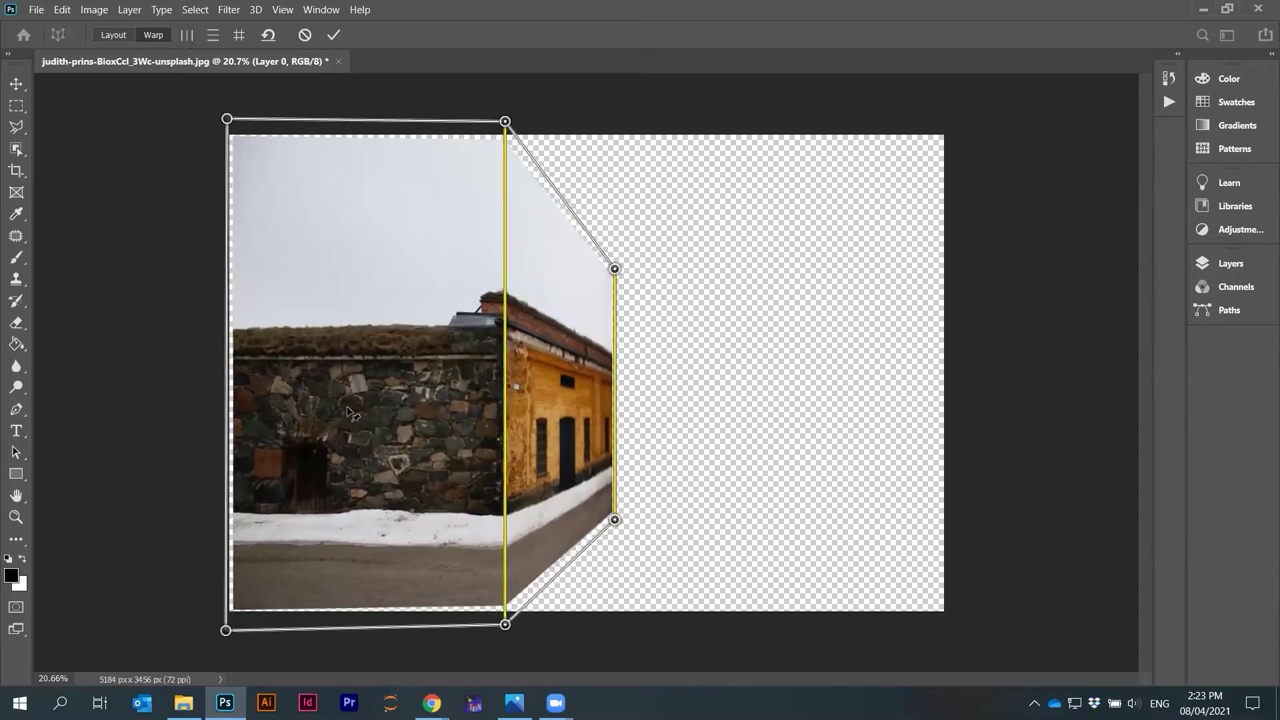
key("Return")
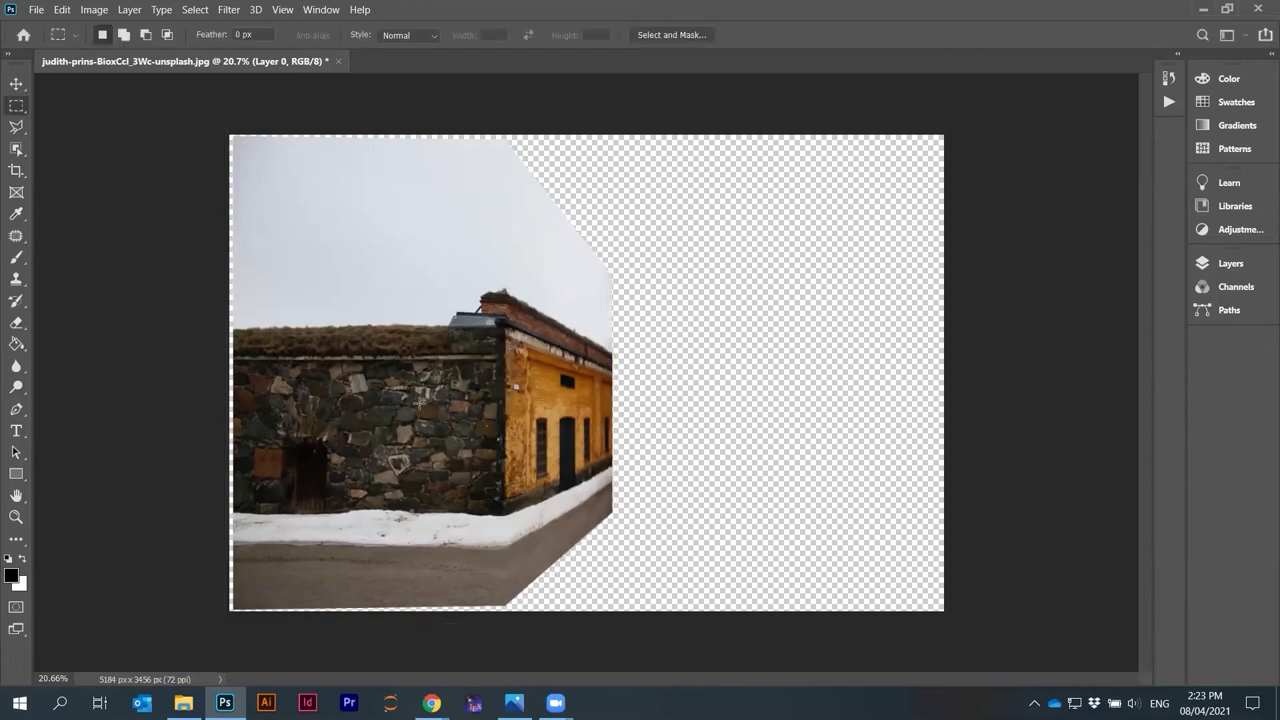
Check the warped building corner up close and duplicate the warped smart object layer under the default name
scroll(524, 451, "up", 5)
scroll(850, 400, "down", 3)
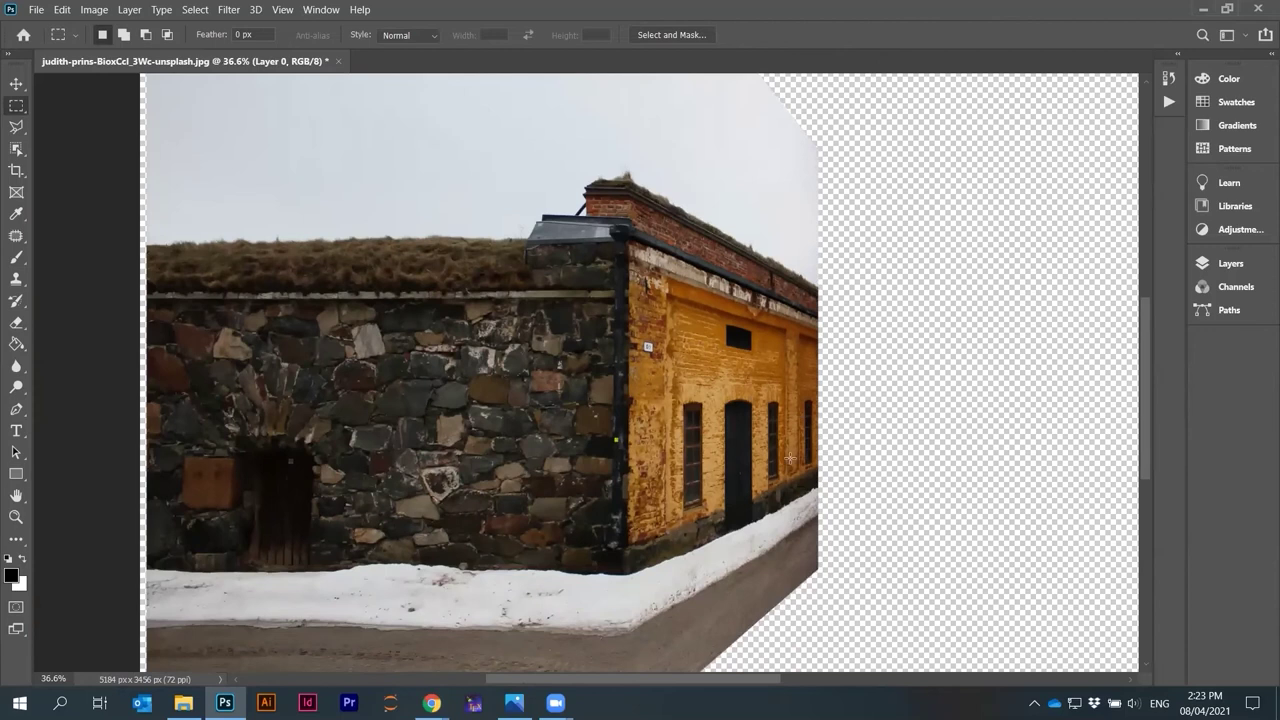
scroll(603, 415, "down", 3)
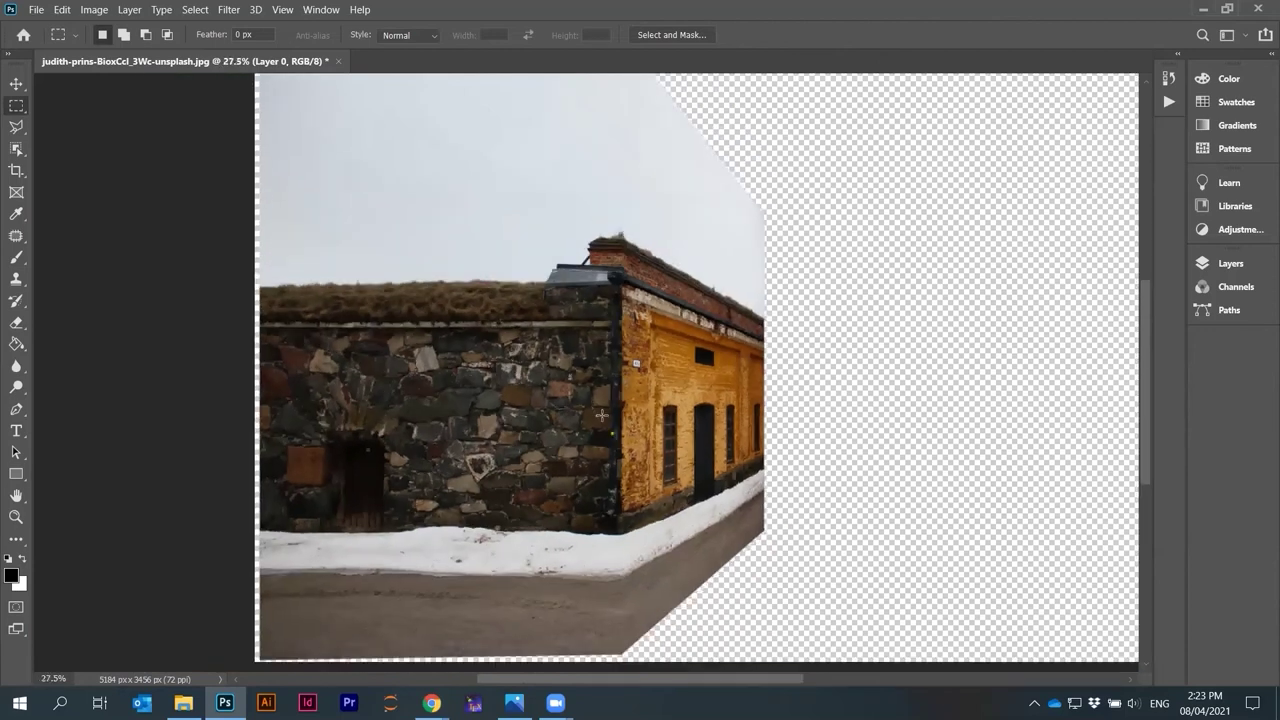
scroll(605, 405, "down", 2)
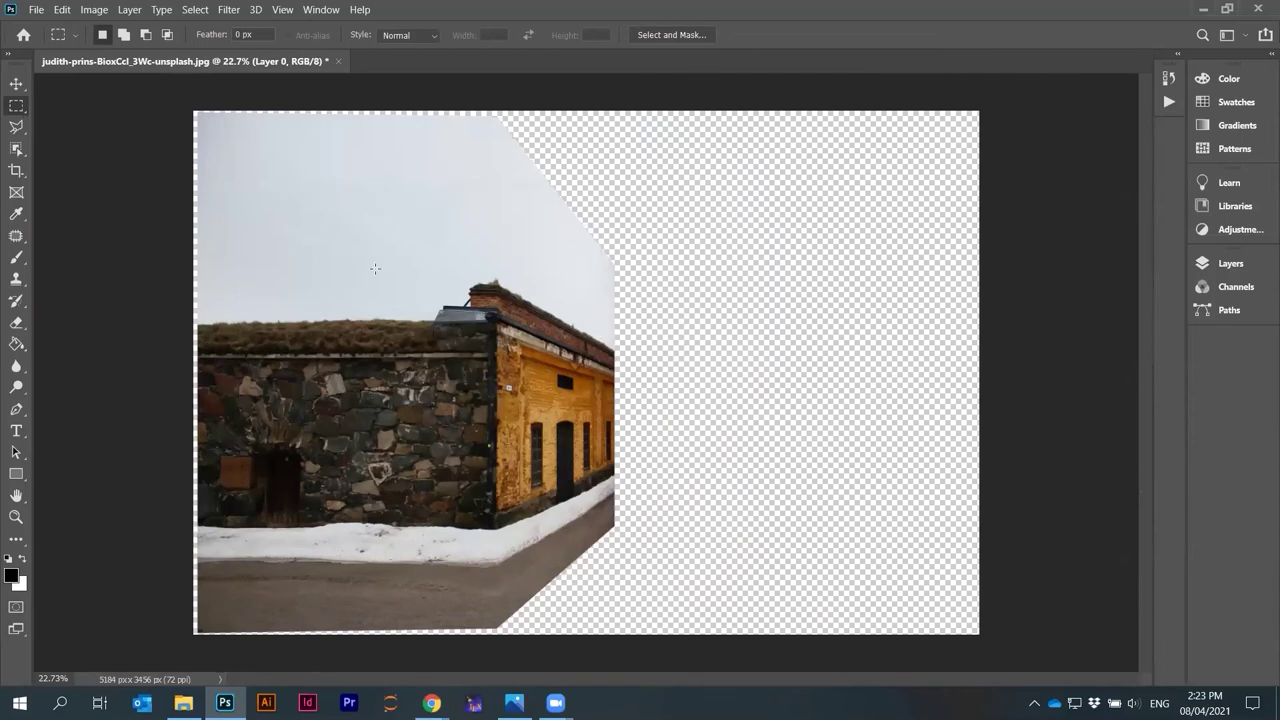
left_click(1230, 263)
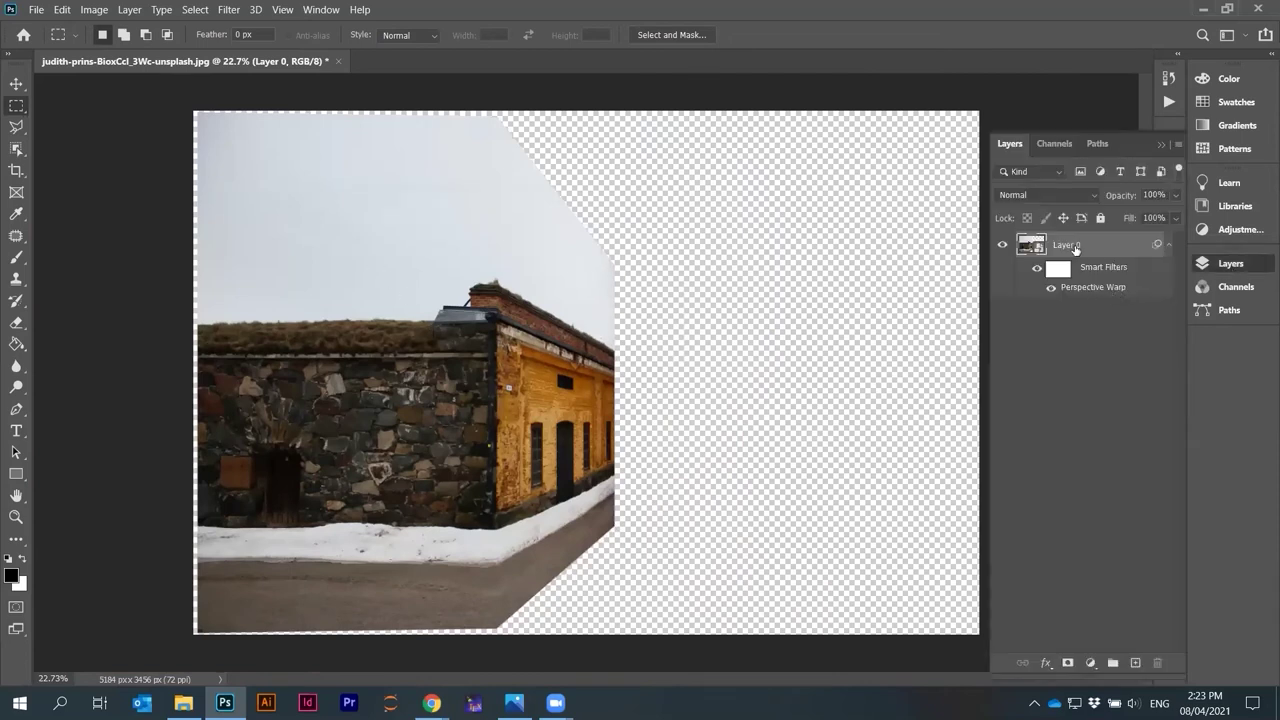
right_click(1077, 250)
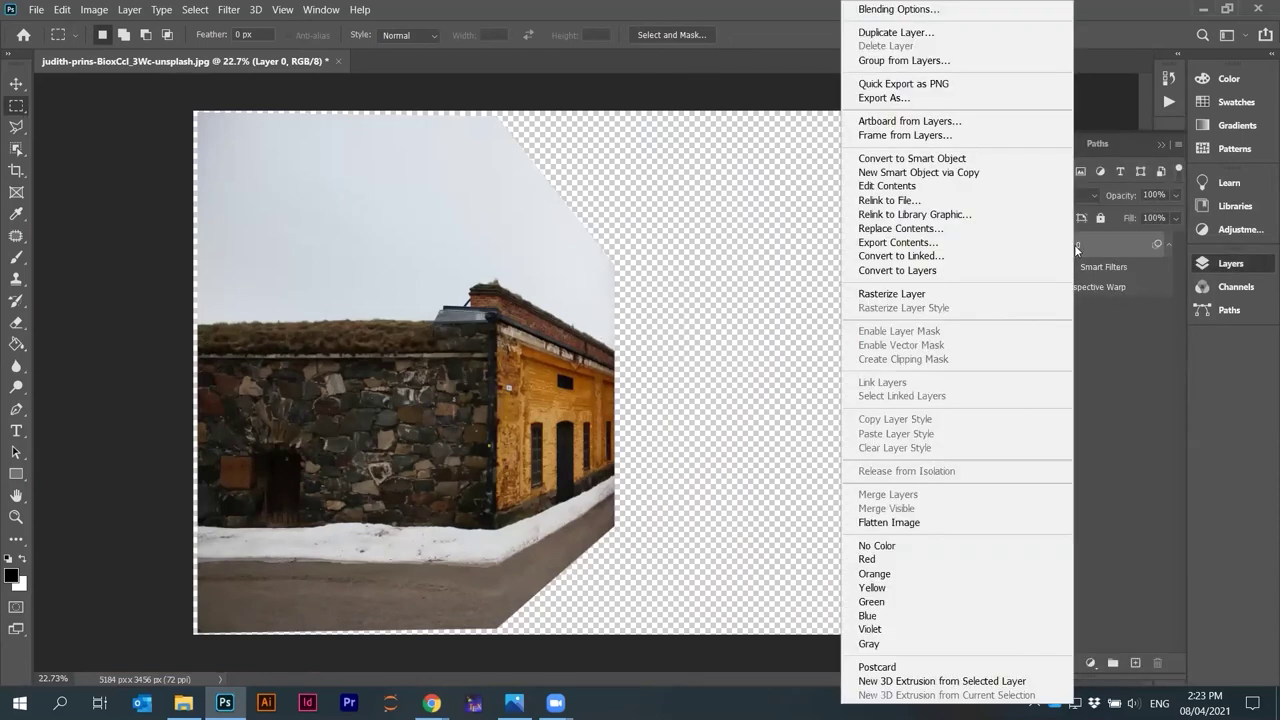
left_click(896, 32)
key("Return")
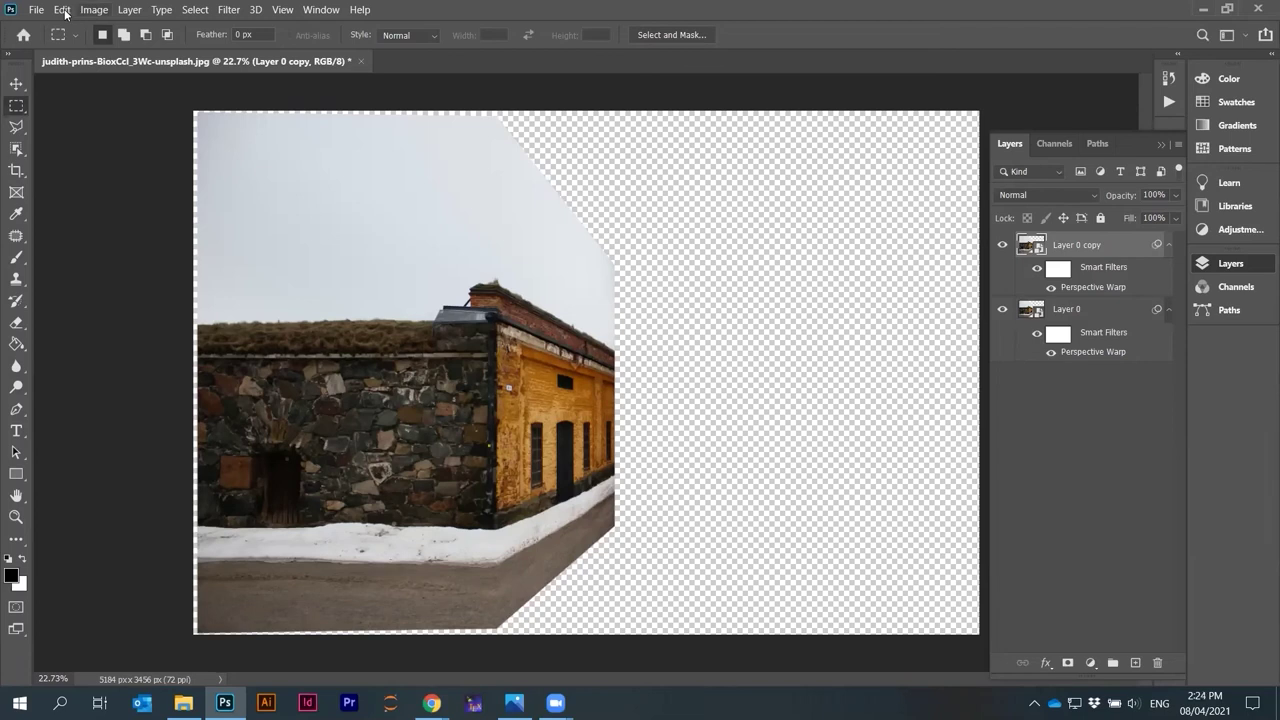
Flip the duplicated building corner horizontally and move it to the right so the two yellow facades meet as mirror images
key("alt+i")
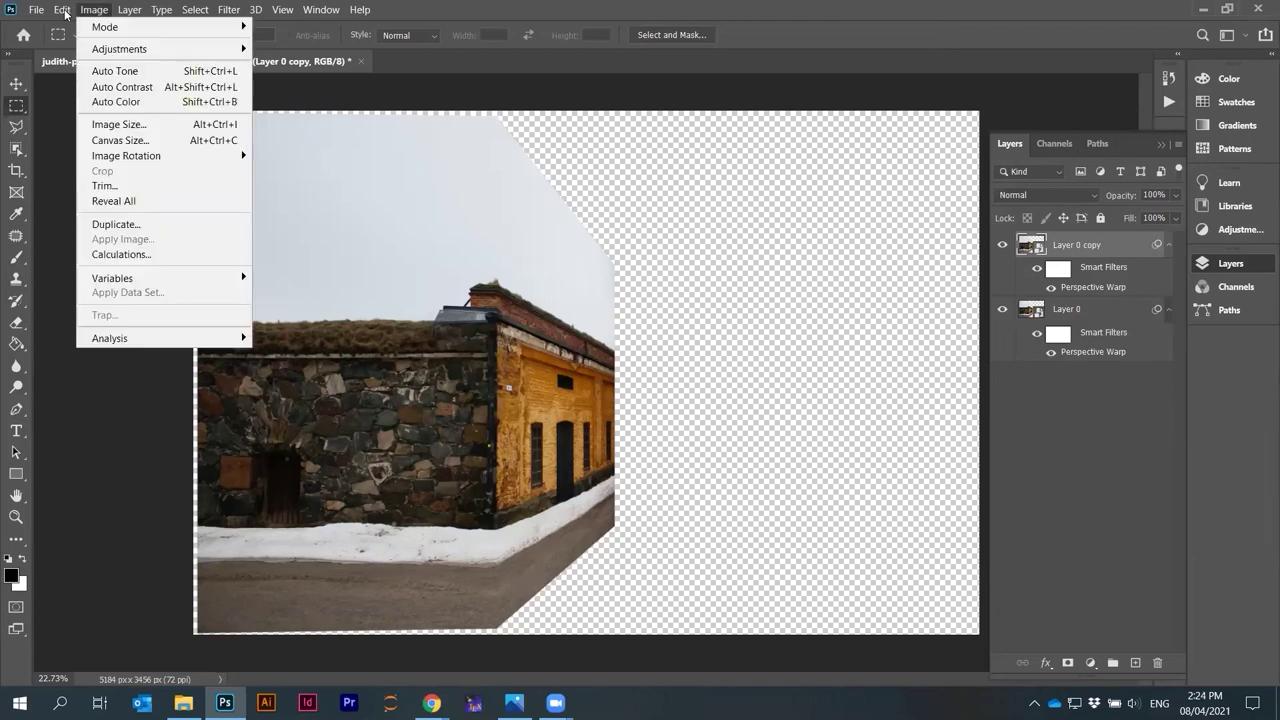
left_click(62, 10)
left_click(62, 10)
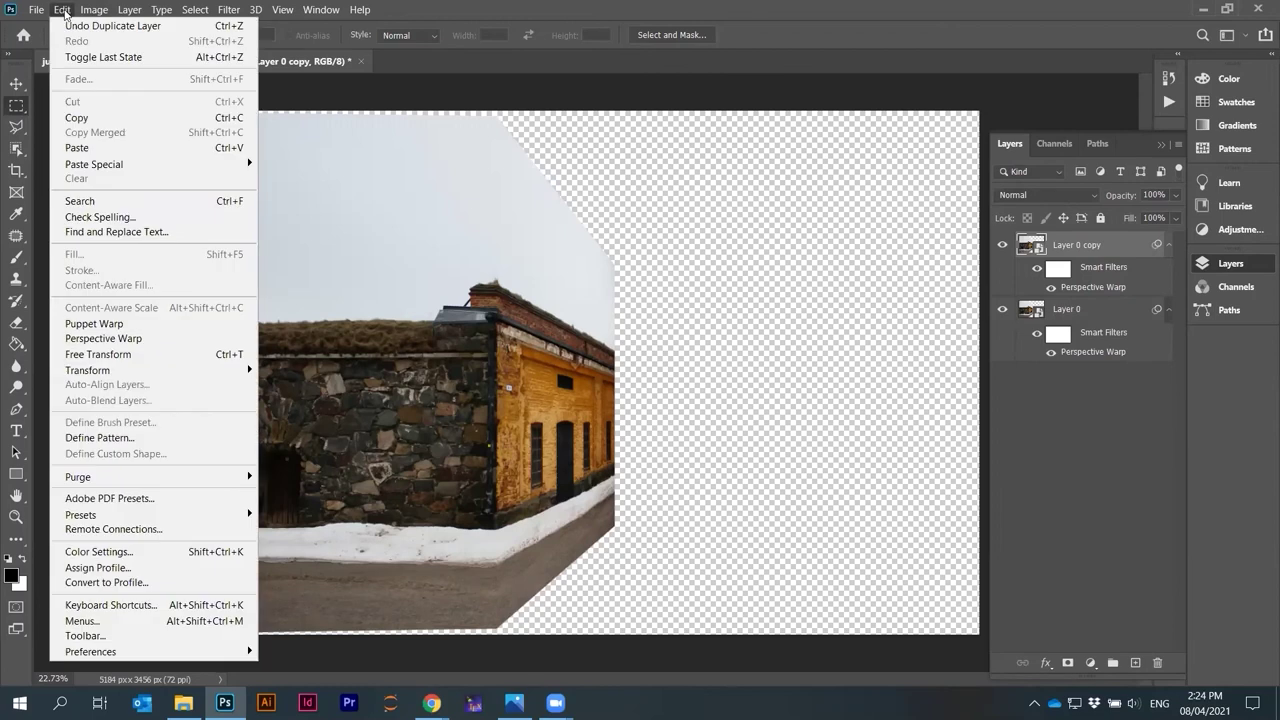
mouse_move(114, 380)
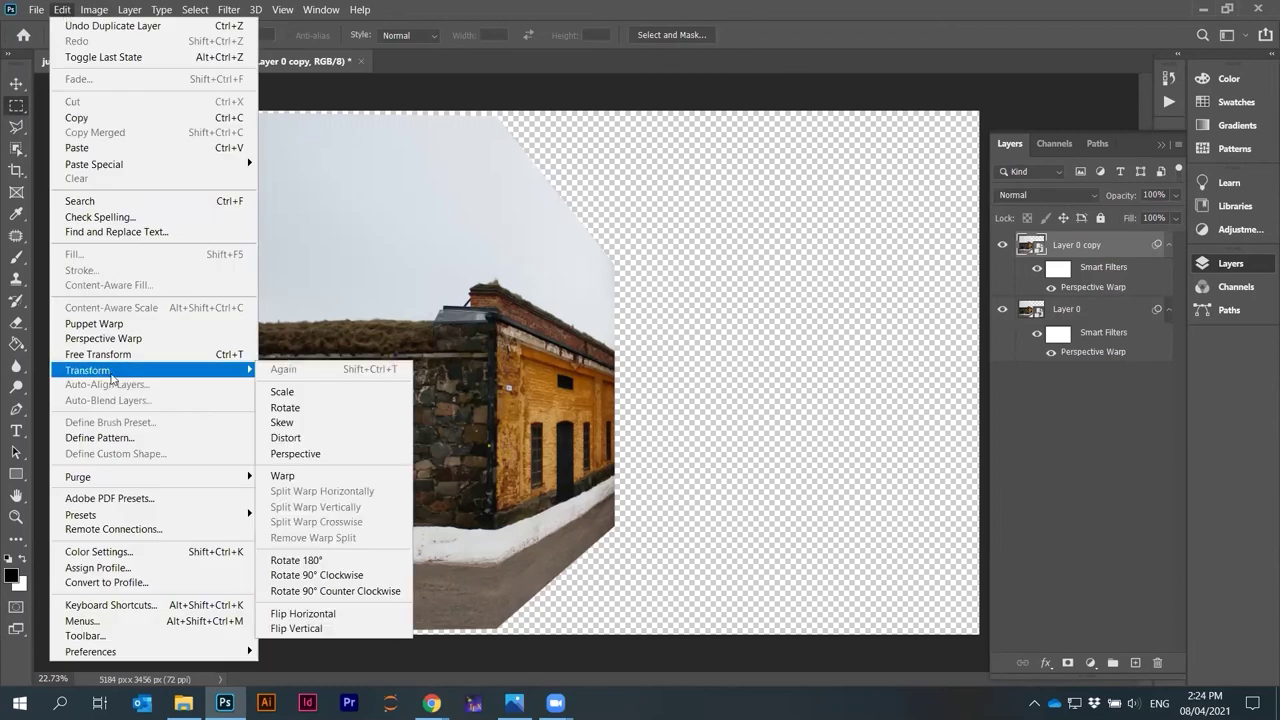
left_click(364, 629)
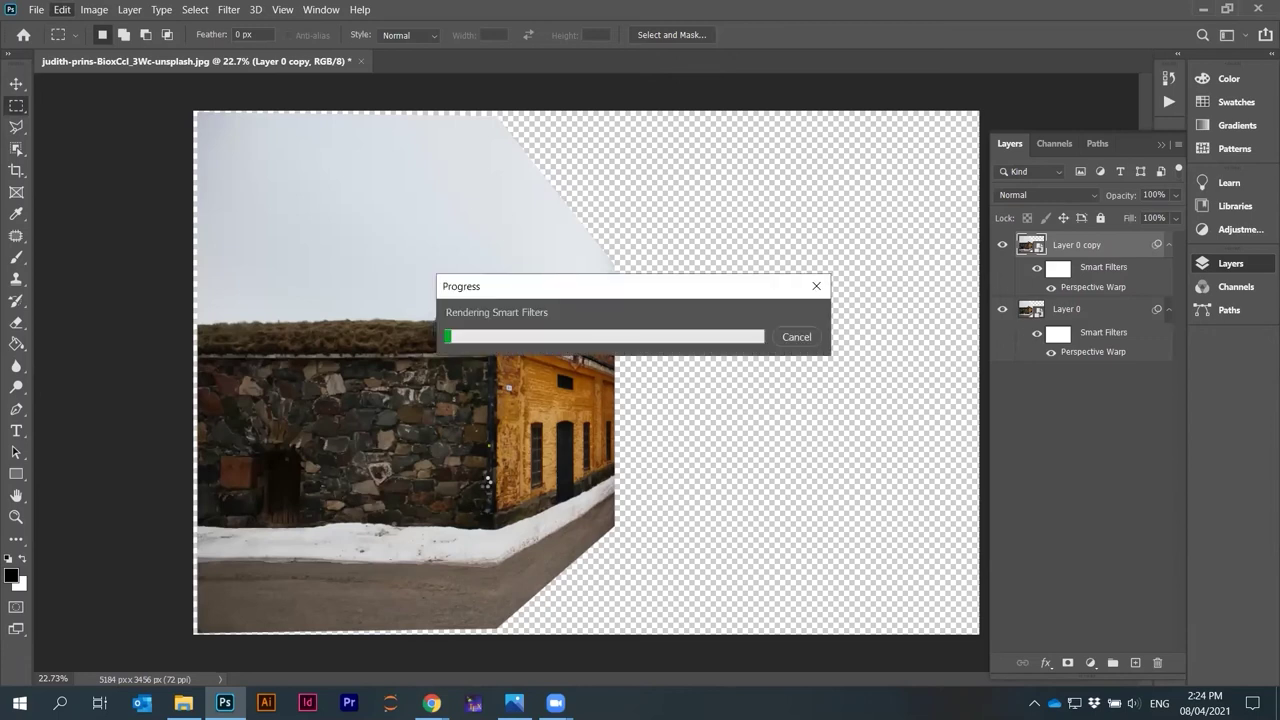
left_click_drag(540, 467, 848, 466)
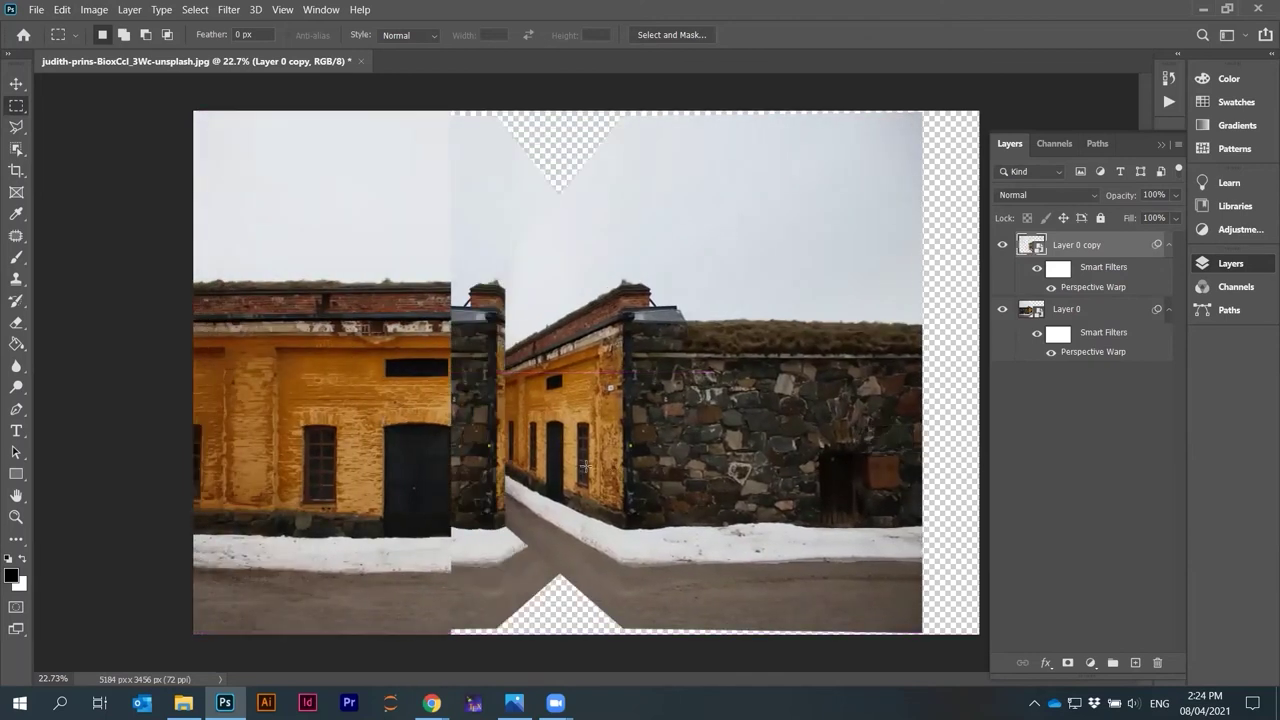
left_click_drag(520, 365, 650, 388)
key("ctrl+minus")
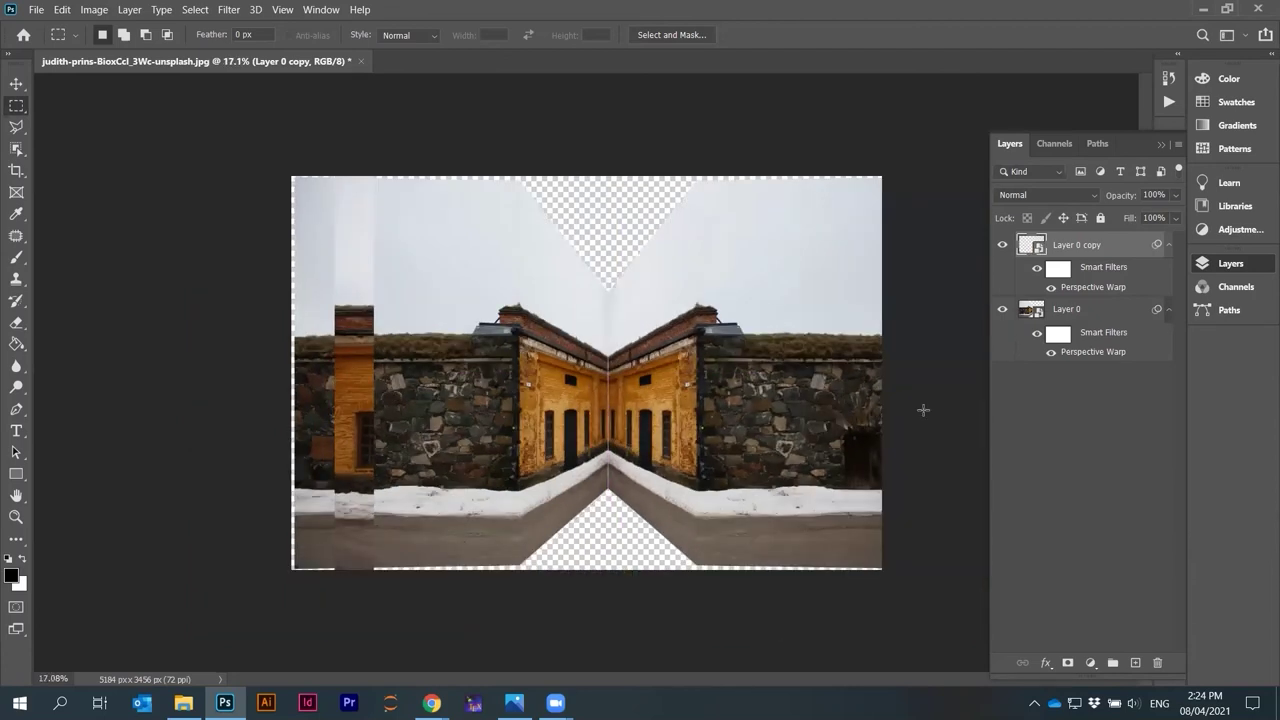
Try to delete the part of the duplicate smart object layer that overlaps the original's stone wall, using a rectangular selection
left_click(996, 430)
key("ctrl+plus")
key("ctrl+plus")
scroll(685, 407, "down", 3)
left_click(731, 409, "ctrl")
key("ctrl+minus")
left_click_drag(203, 128, 436, 659)
key("Delete")
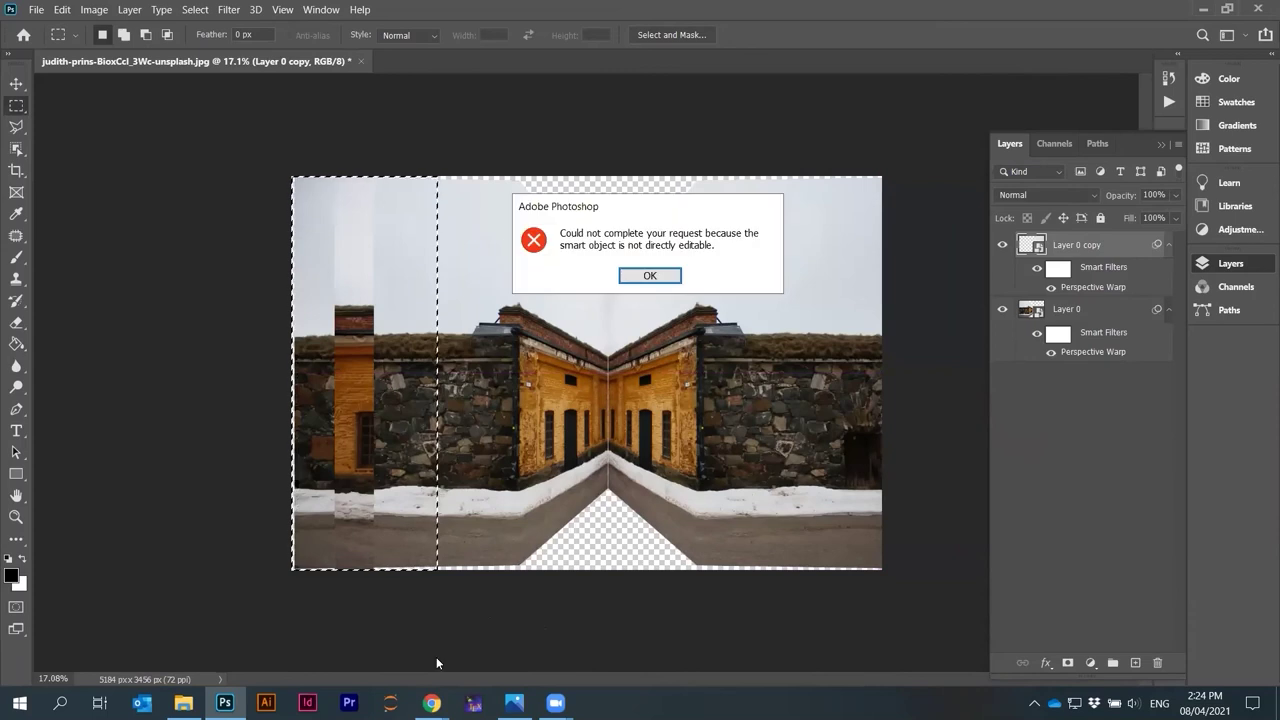
left_click(642, 279)
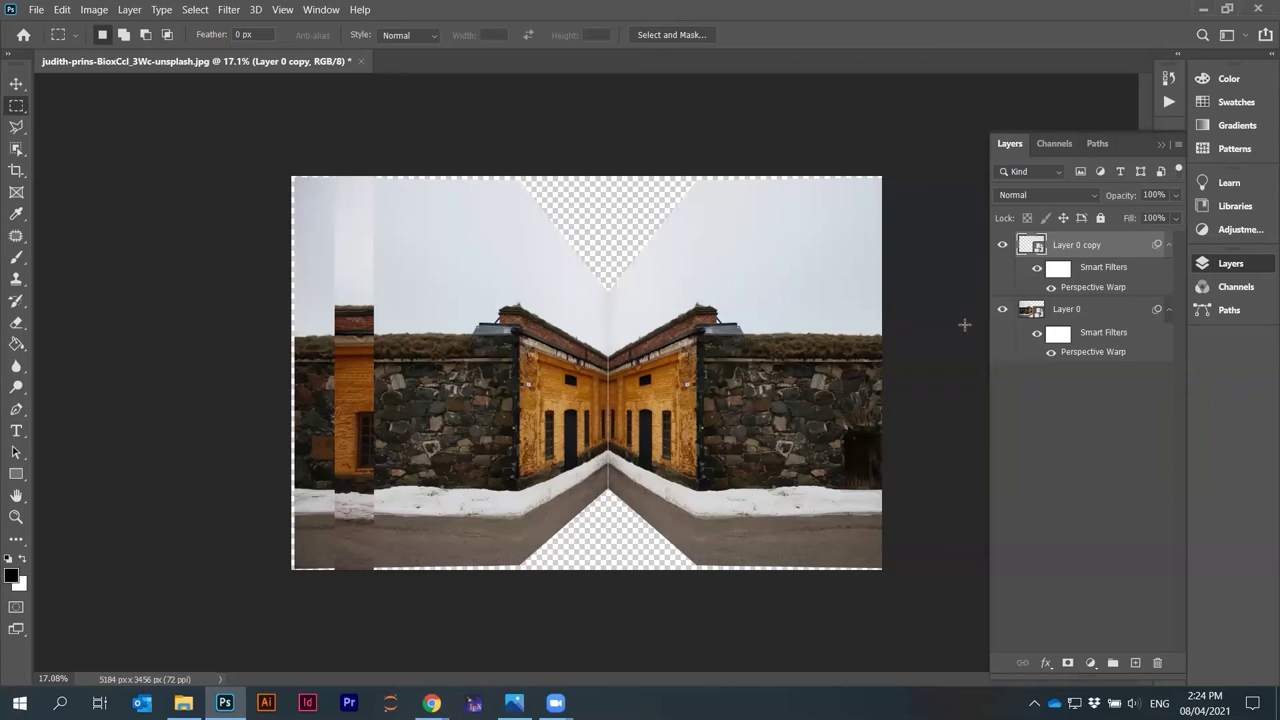
Rasterize both the duplicate layer and the original smart object layer
left_click(1071, 314)
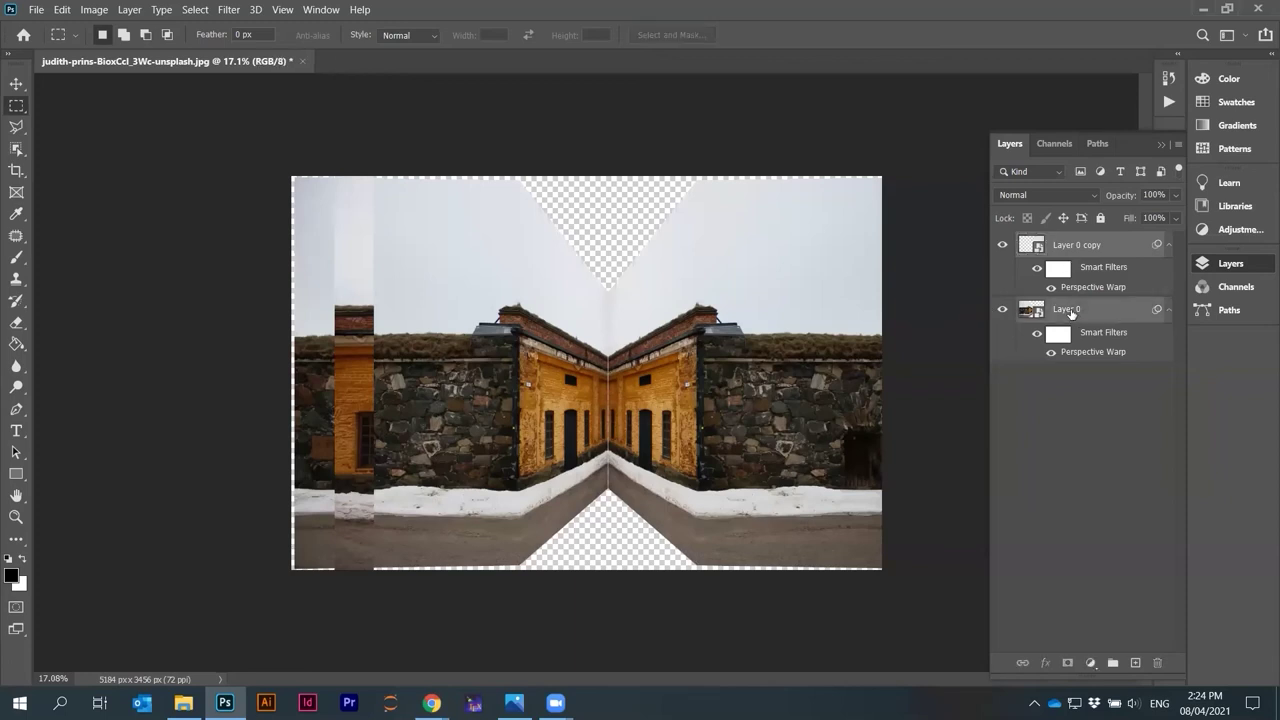
left_click(1071, 247)
right_click(1070, 242)
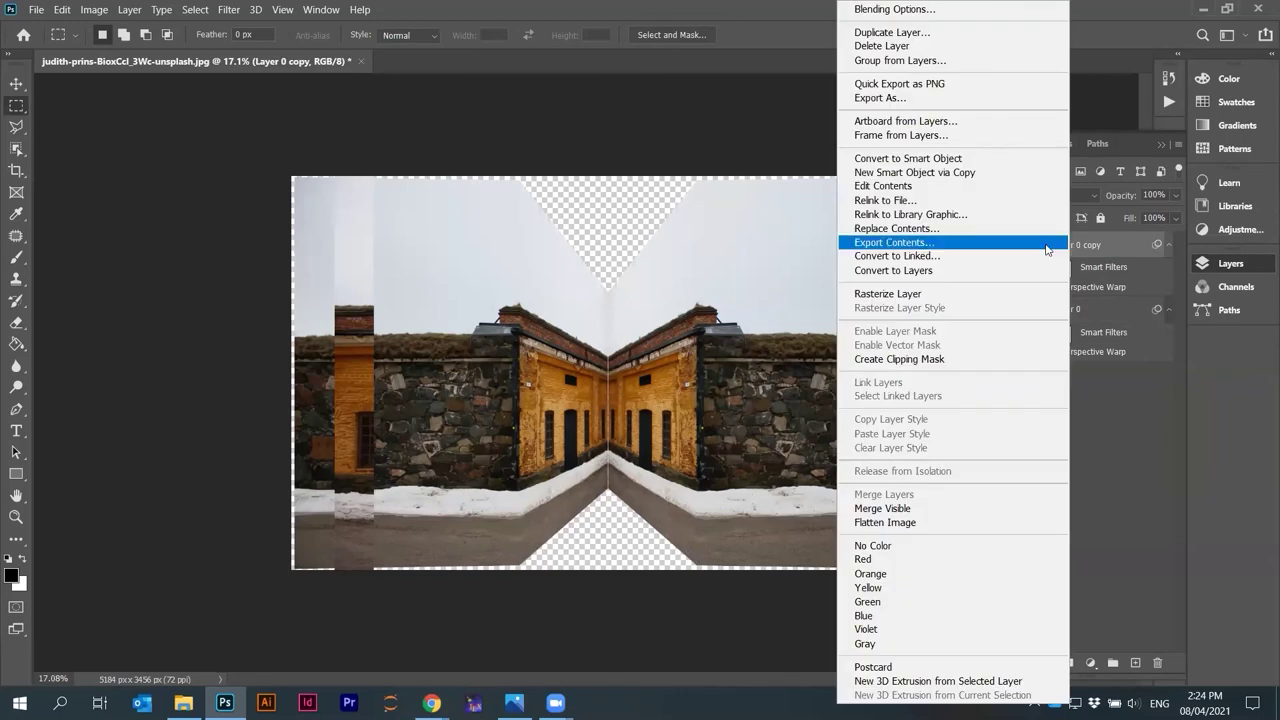
left_click(930, 293)
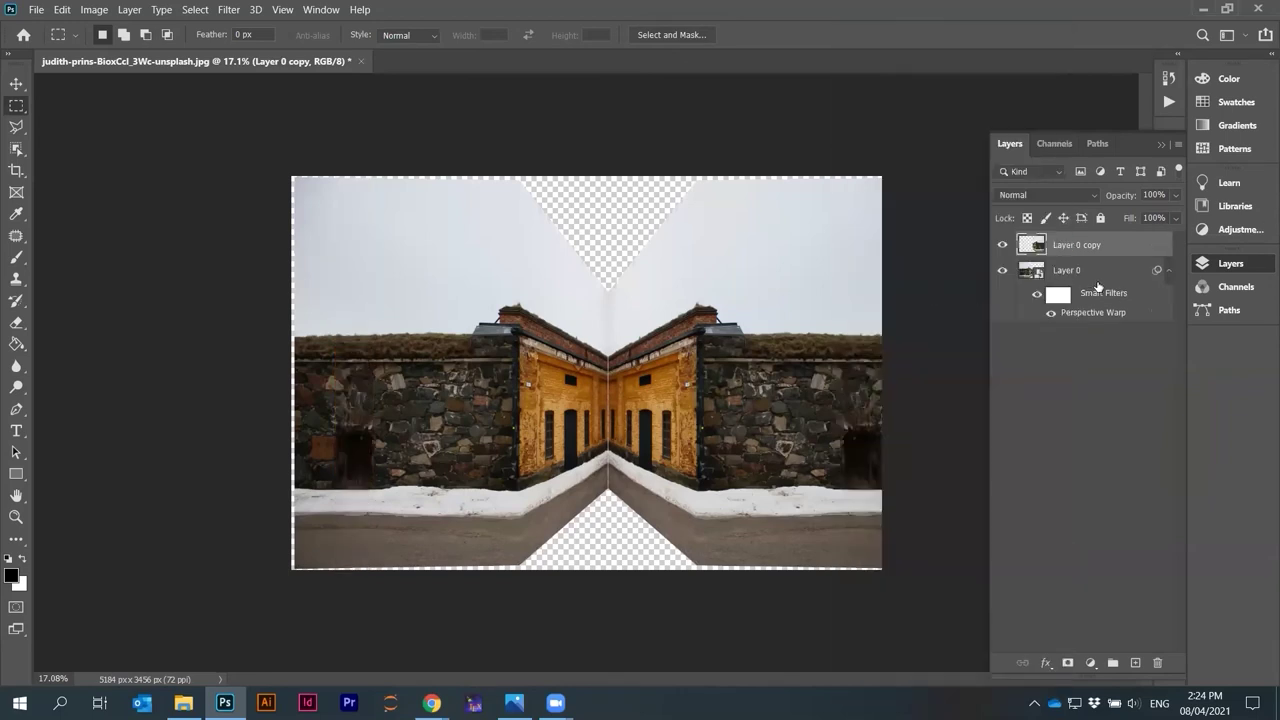
left_click(1068, 272)
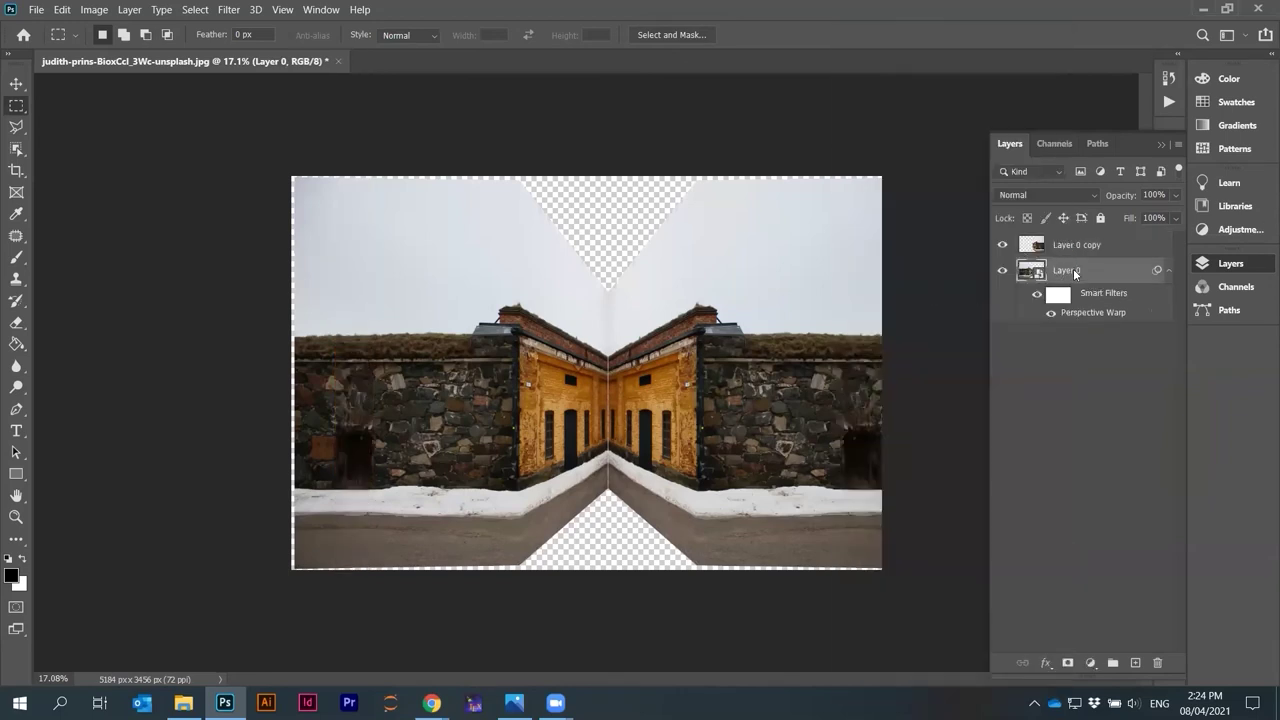
right_click(1074, 274)
left_click(952, 294)
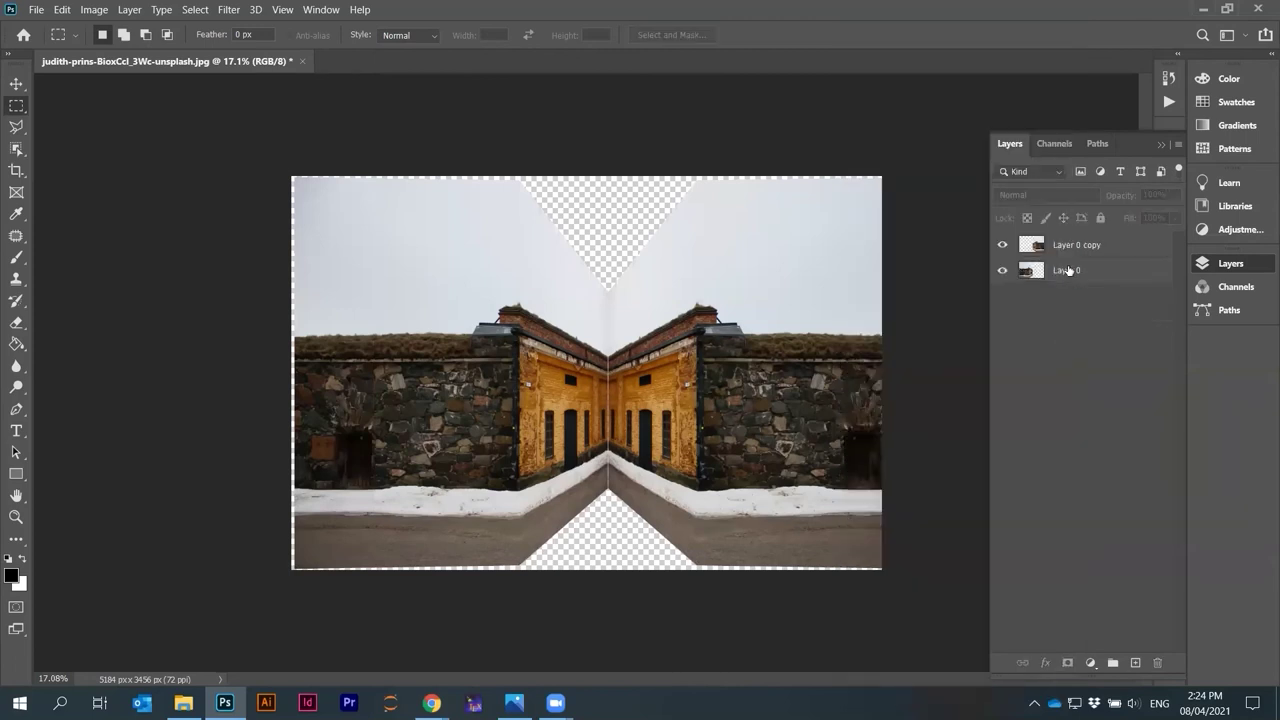
Rename the duplicate layer "right side" and the original layer "left side"
left_click(1073, 244)
double_click(1073, 244)
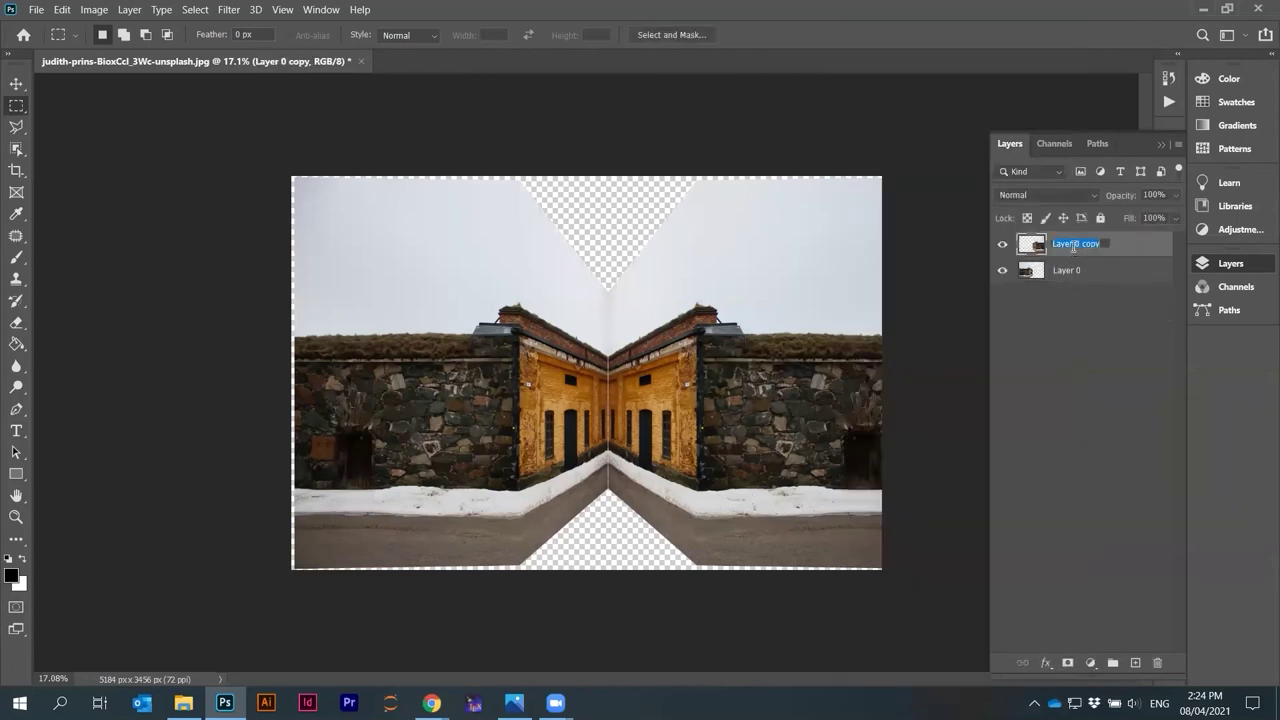
type("right side")
key("Return")
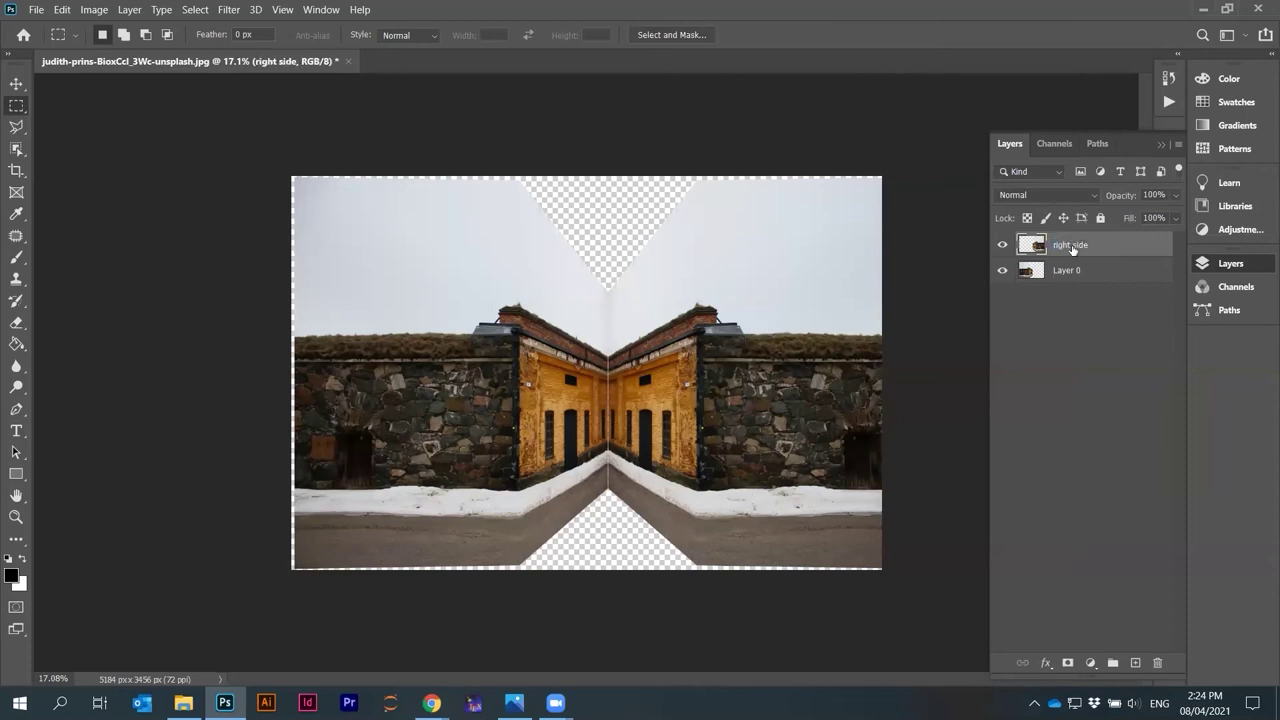
double_click(1073, 272)
type("le")
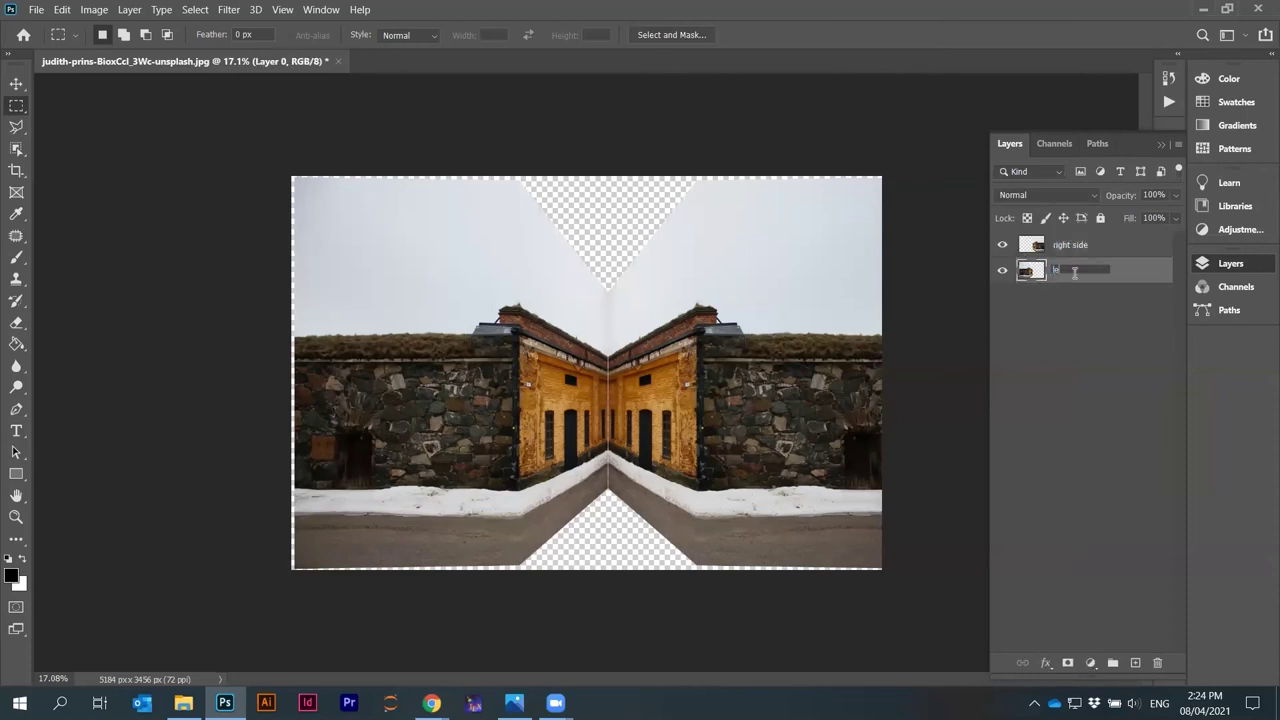
type("ft side")
key("Return")
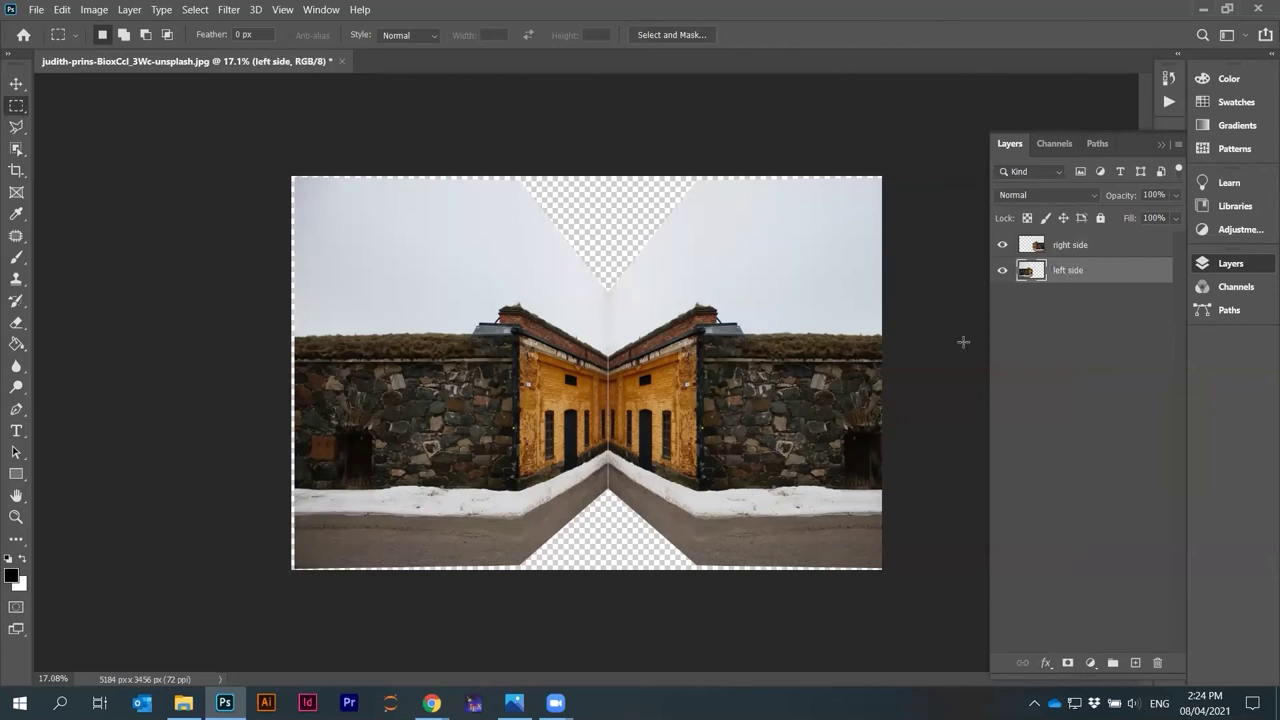
Try centring the mirrored pair on the canvas by shifting both layers together to the left
left_click(1073, 255, "shift")
left_click_drag(726, 411, 699, 411)
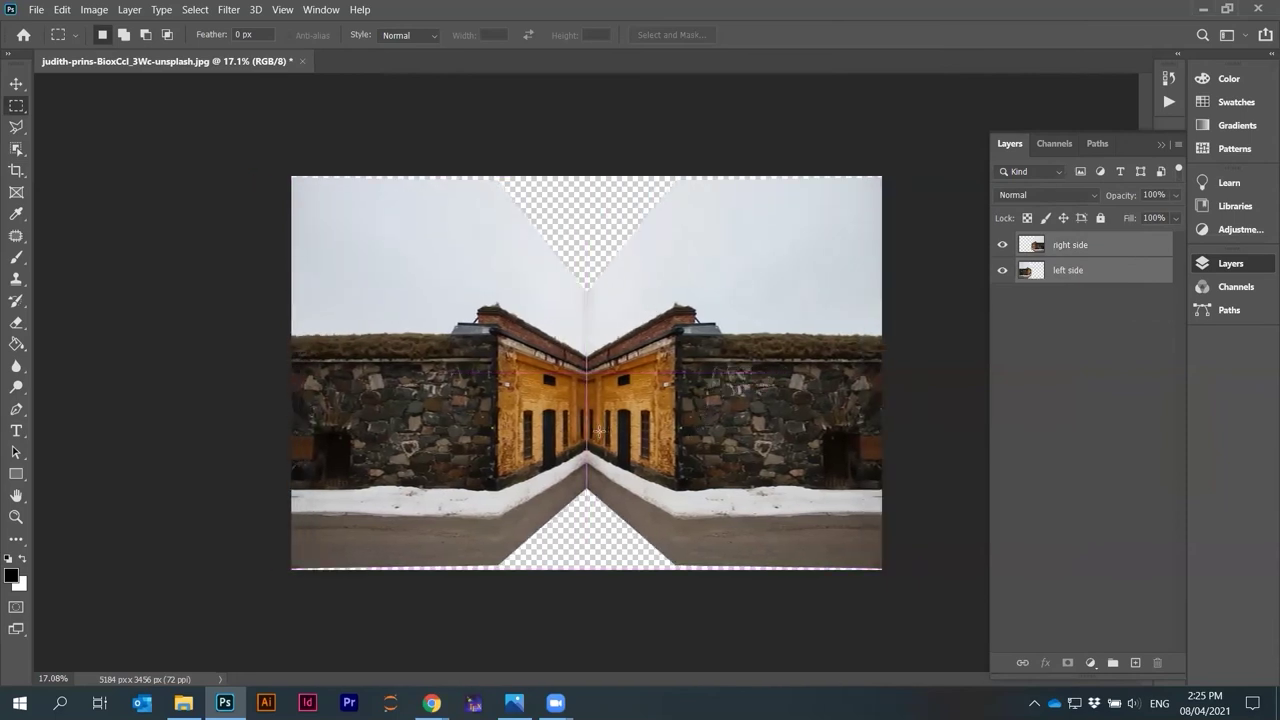
key("ctrl+plus")
key("ctrl+plus")
key("ctrl+plus")
key("ctrl+minus")
key("ctrl+minus")
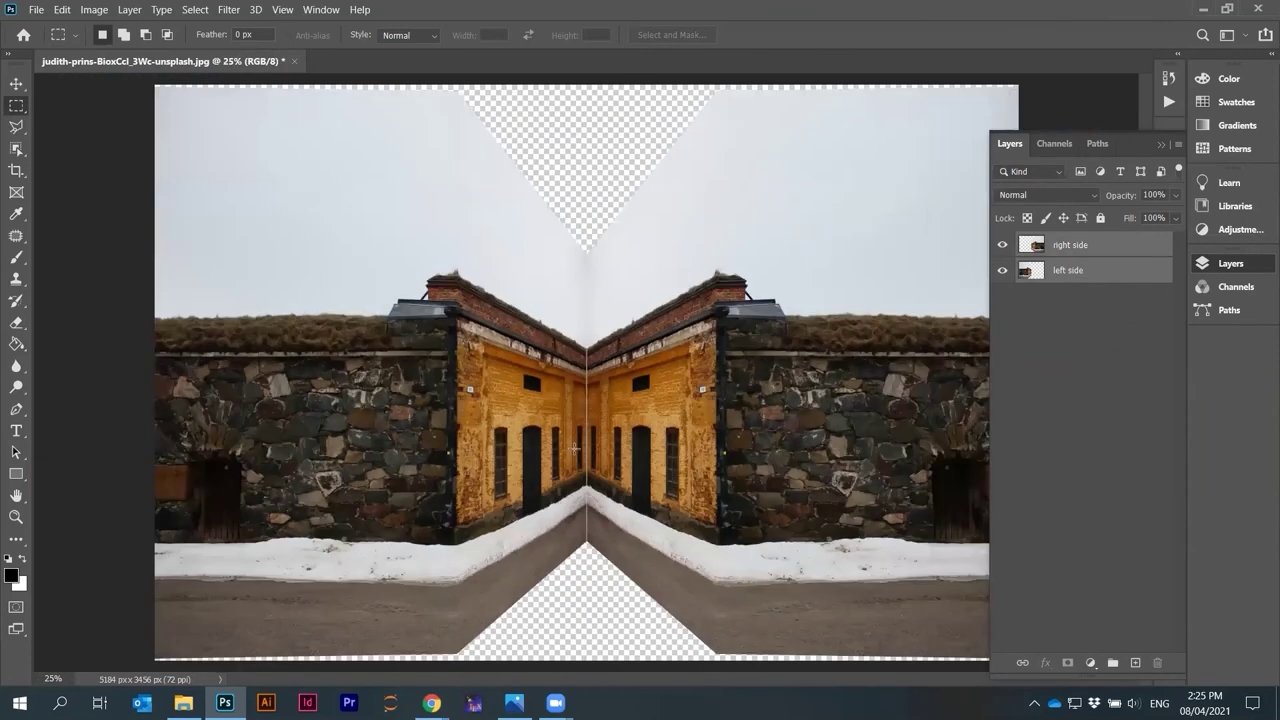
left_click_drag(494, 457, 458, 461)
left_click_drag(882, 412, 971, 401)
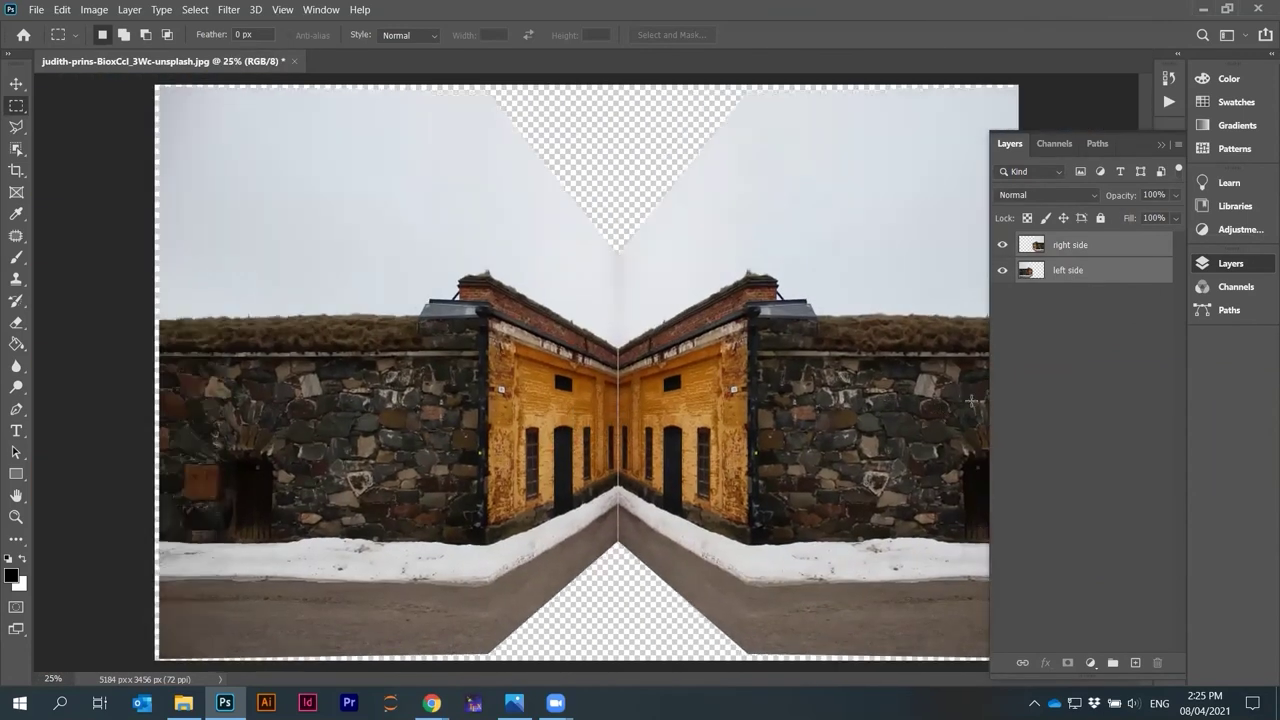
Move the left side layer to the left and the right side layer to the right, opening a narrow gap between the facades
left_click(1067, 272)
left_click_drag(530, 390, 498, 390)
scroll(498, 390, "down", 1)
left_click_drag(726, 424, 736, 414)
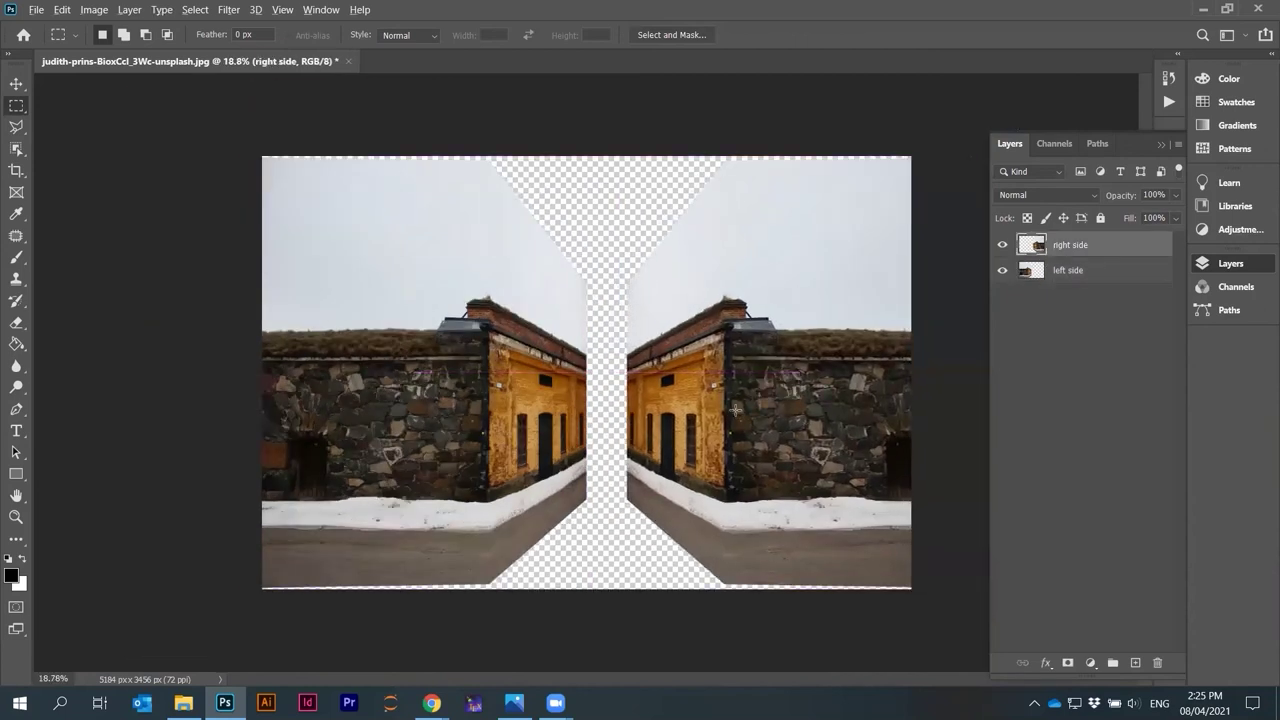
scroll(736, 420, "down", 1)
scroll(586, 485, "up", 2)
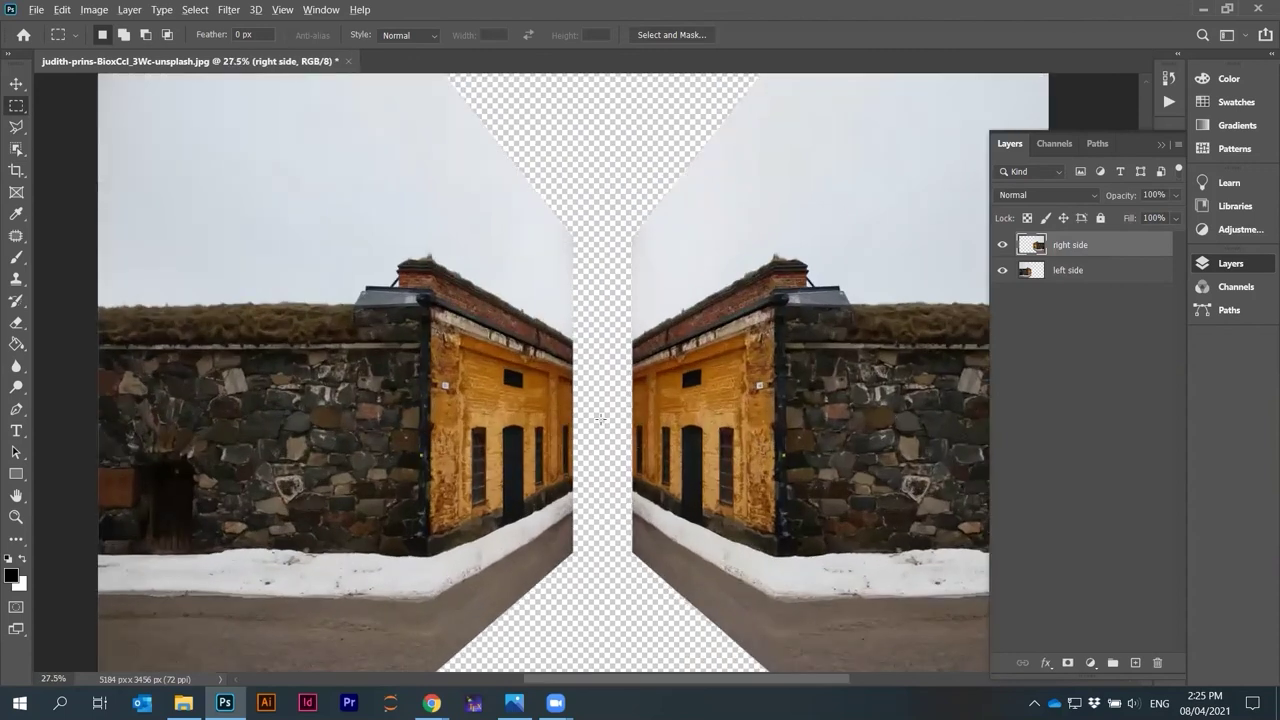
scroll(600, 418, "down", 1)
scroll(586, 420, "up", 3)
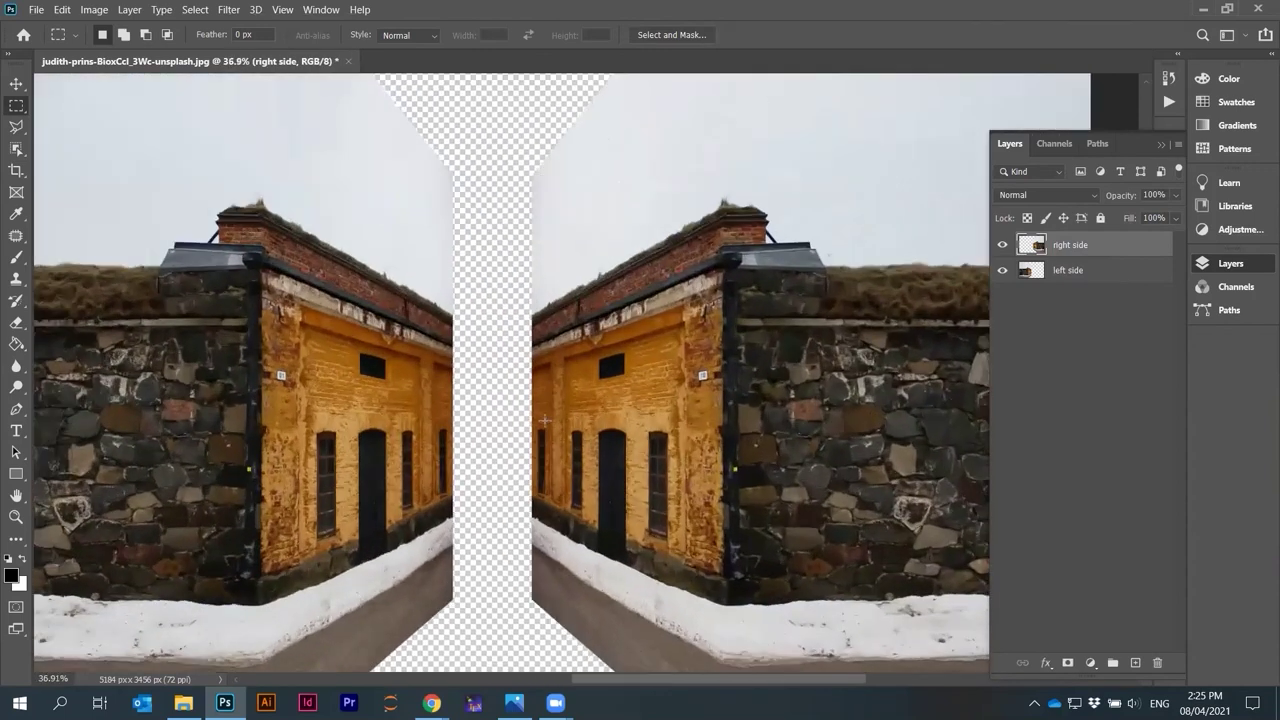
scroll(545, 420, "down", 2)
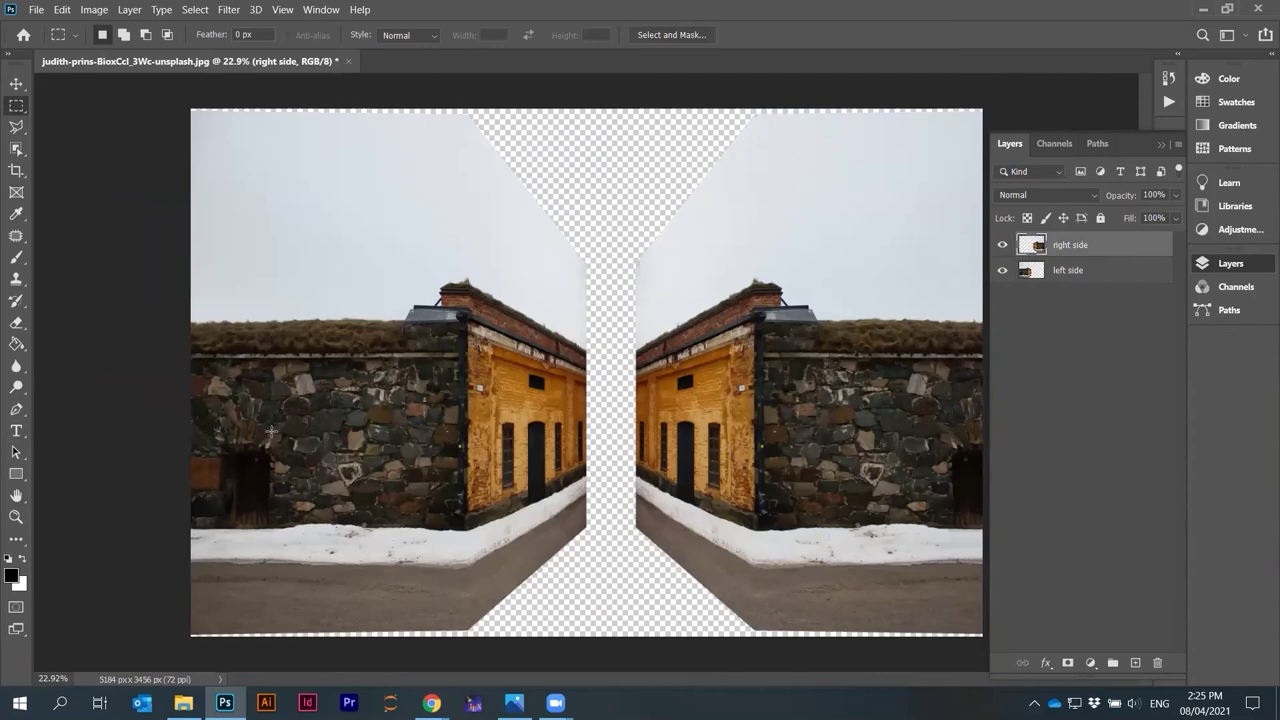
Move the left side and right side layers further outwards to widen the empty street between the yellow facades
left_click_drag(474, 437, 450, 437)
left_click_drag(695, 440, 743, 440)
scroll(617, 428, "down", 2)
left_click_drag(487, 432, 474, 432)
scroll(643, 420, "up", 1)
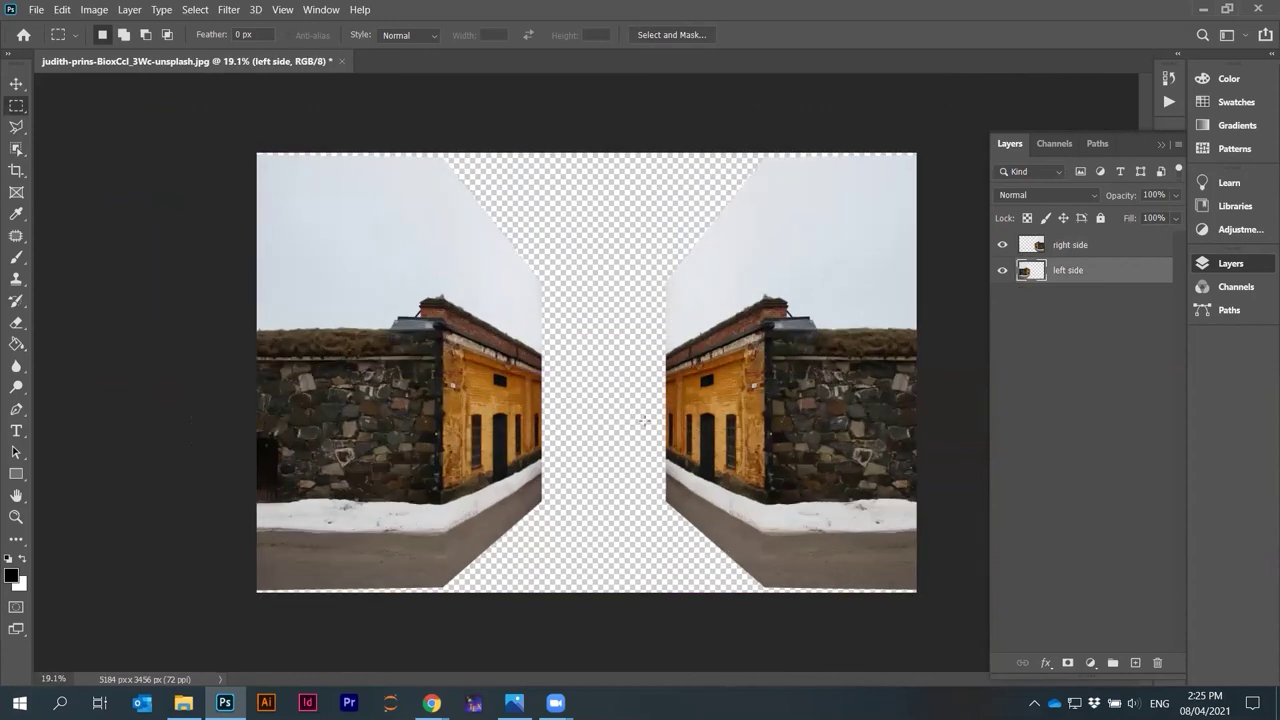
scroll(666, 421, "up", 1)
Save the document in Photoshop format as 210408_PerspectiveOldStreet.psd in the 06_Perspective folder
left_click(38, 11)
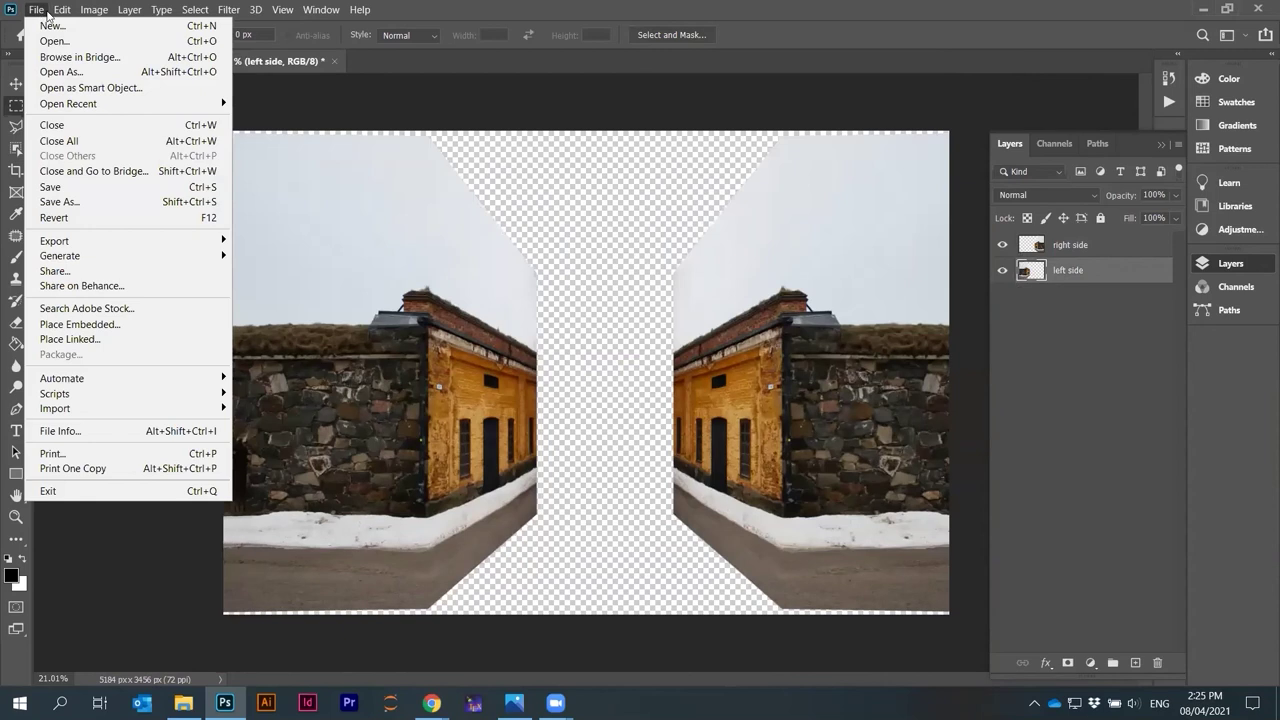
left_click(62, 203)
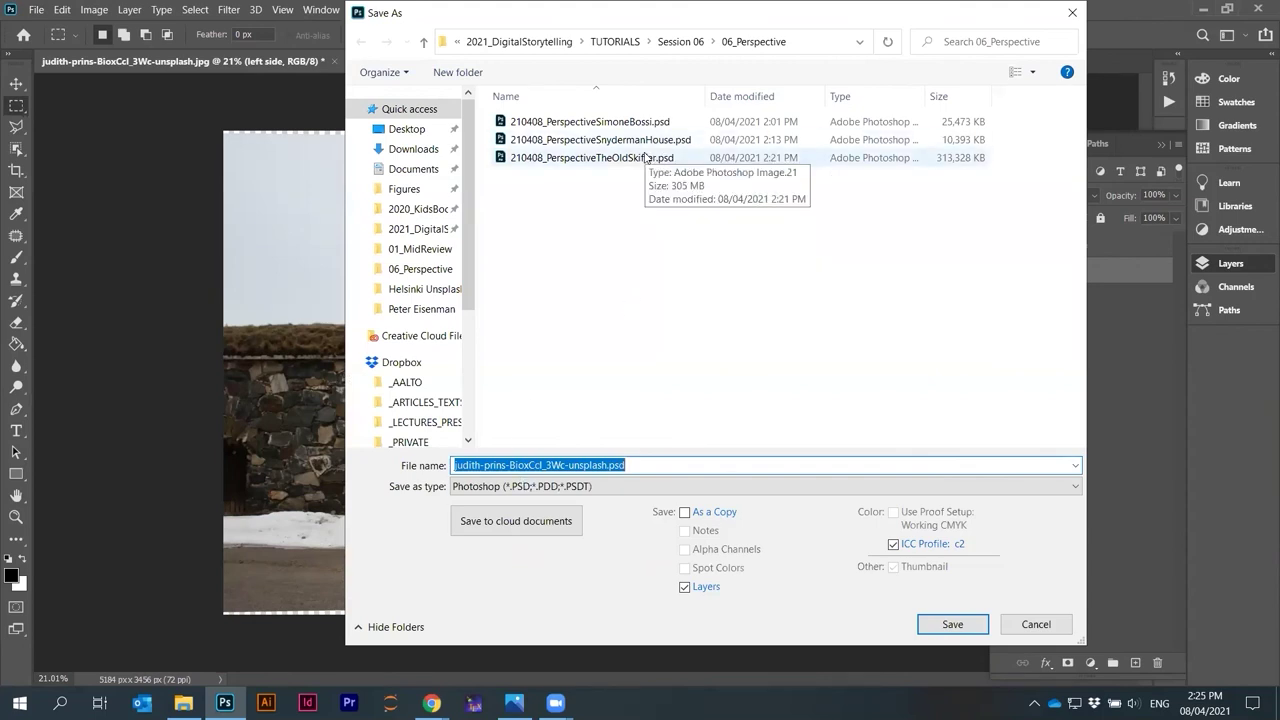
left_click(646, 157)
left_click(603, 464)
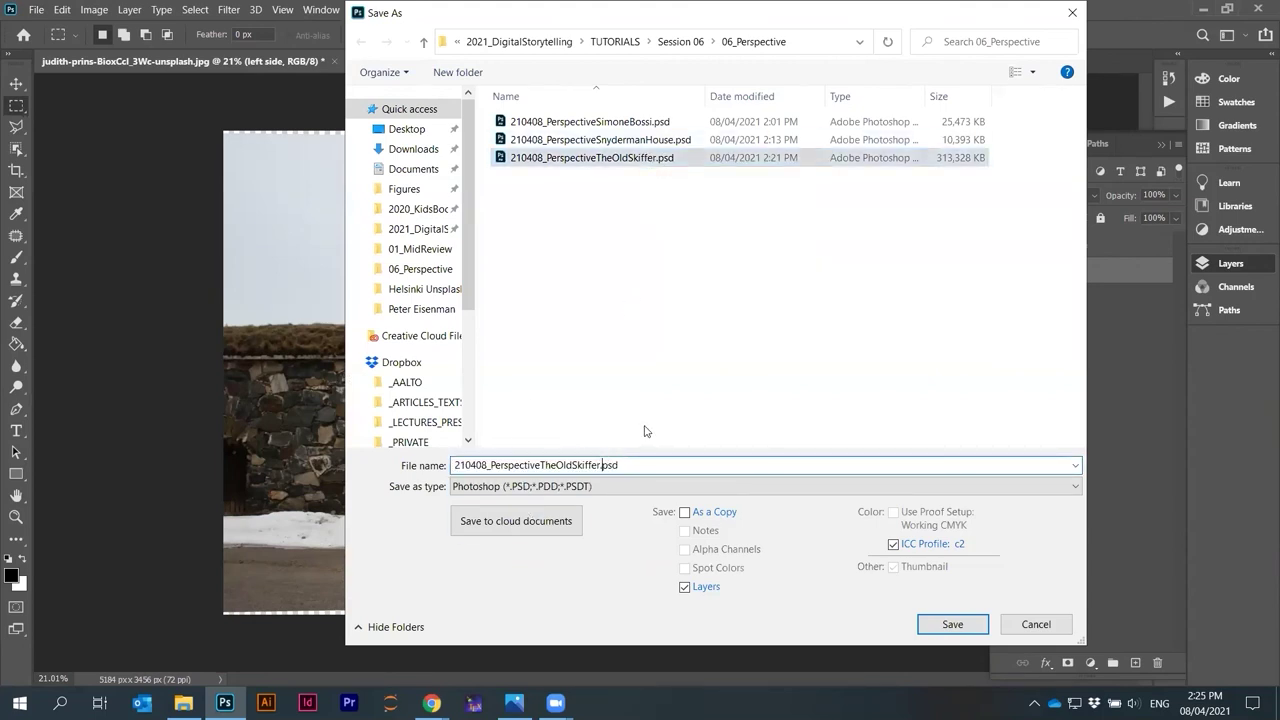
key("BackSpace")
key("BackSpace")
key("BackSpace")
key("BackSpace")
key("BackSpace")
key("BackSpace")
key("BackSpace")
key("BackSpace")
key("BackSpace")
key("BackSpace")
key("BackSpace")
key("BackSpace")
key("BackSpace")
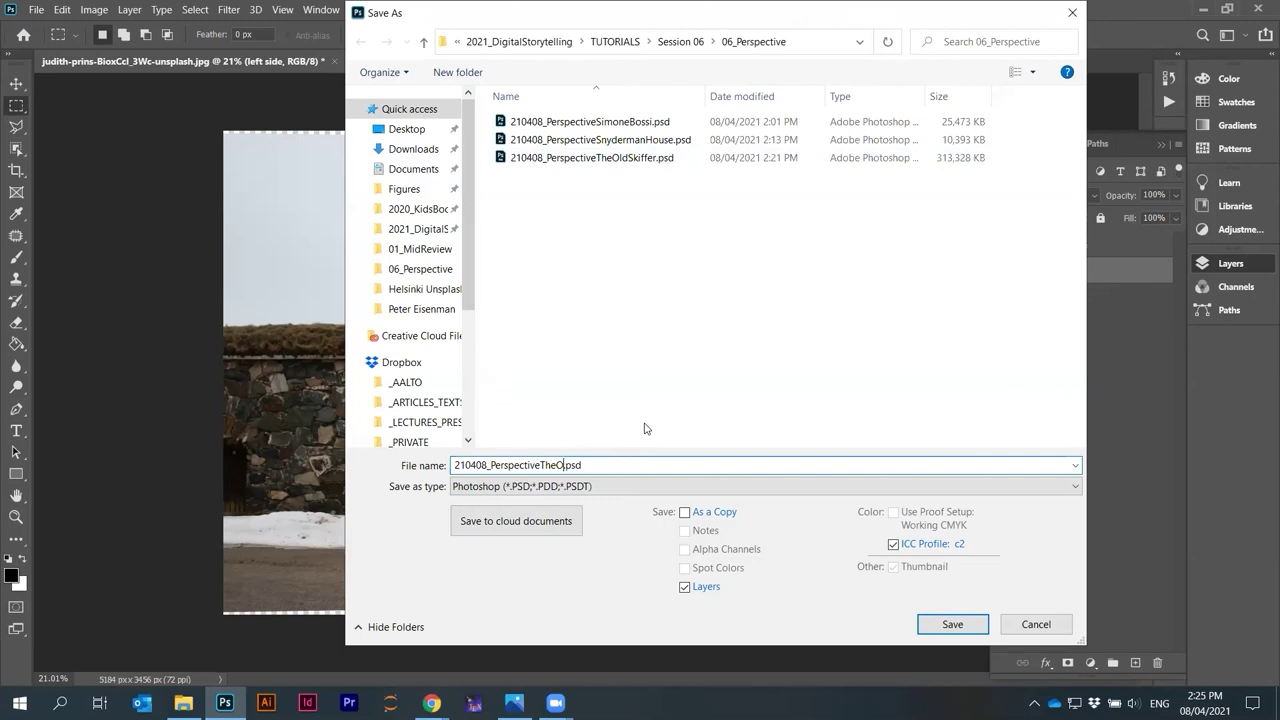
type("dStreet")
key("Return")
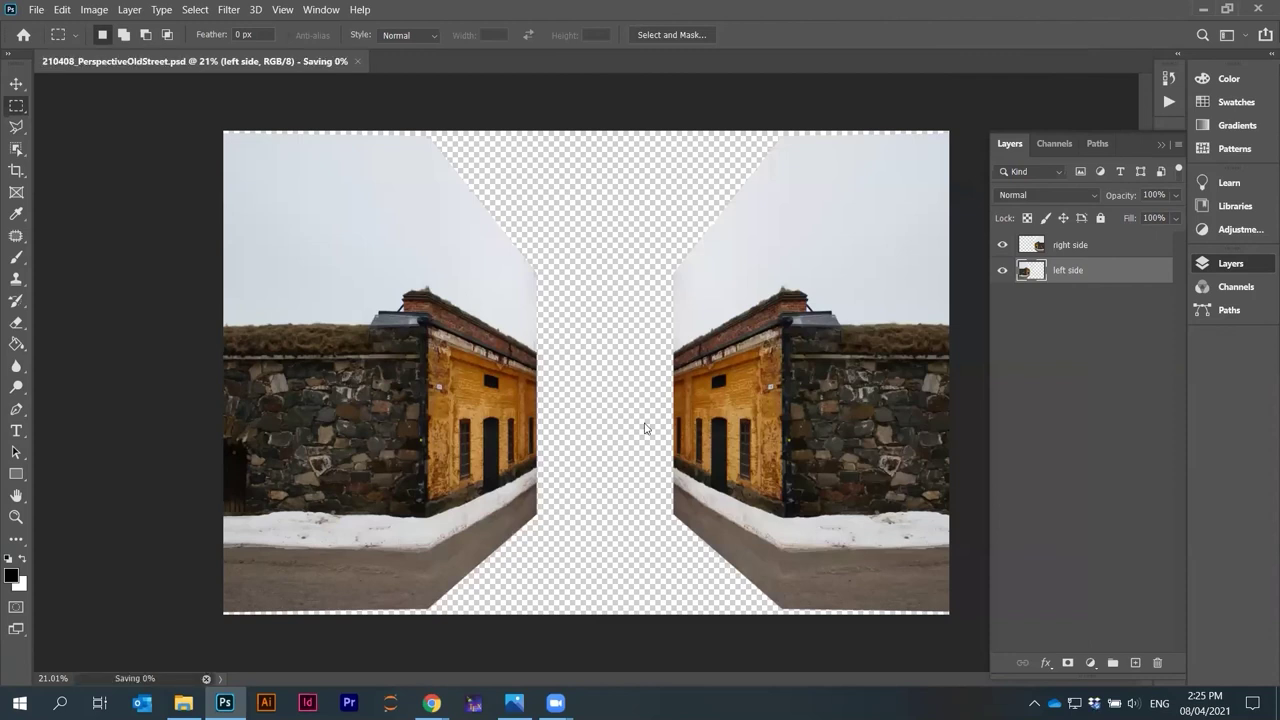
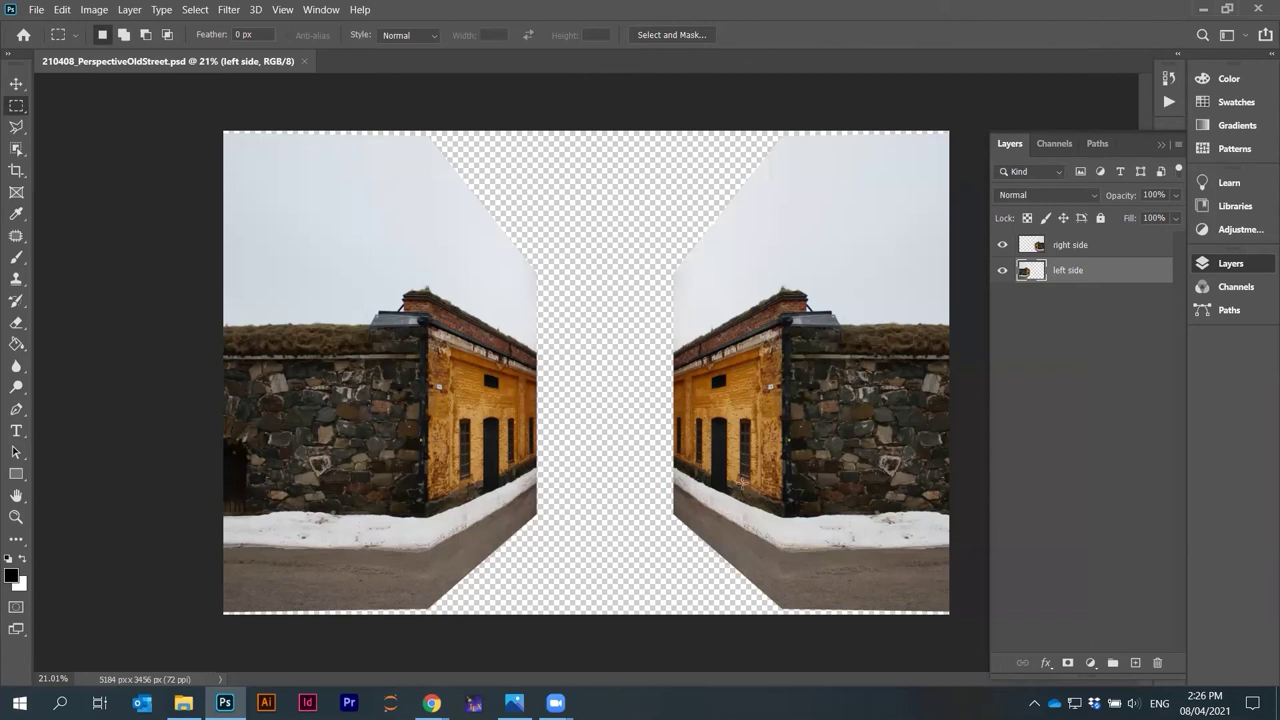
scroll(741, 483, "up", 5)
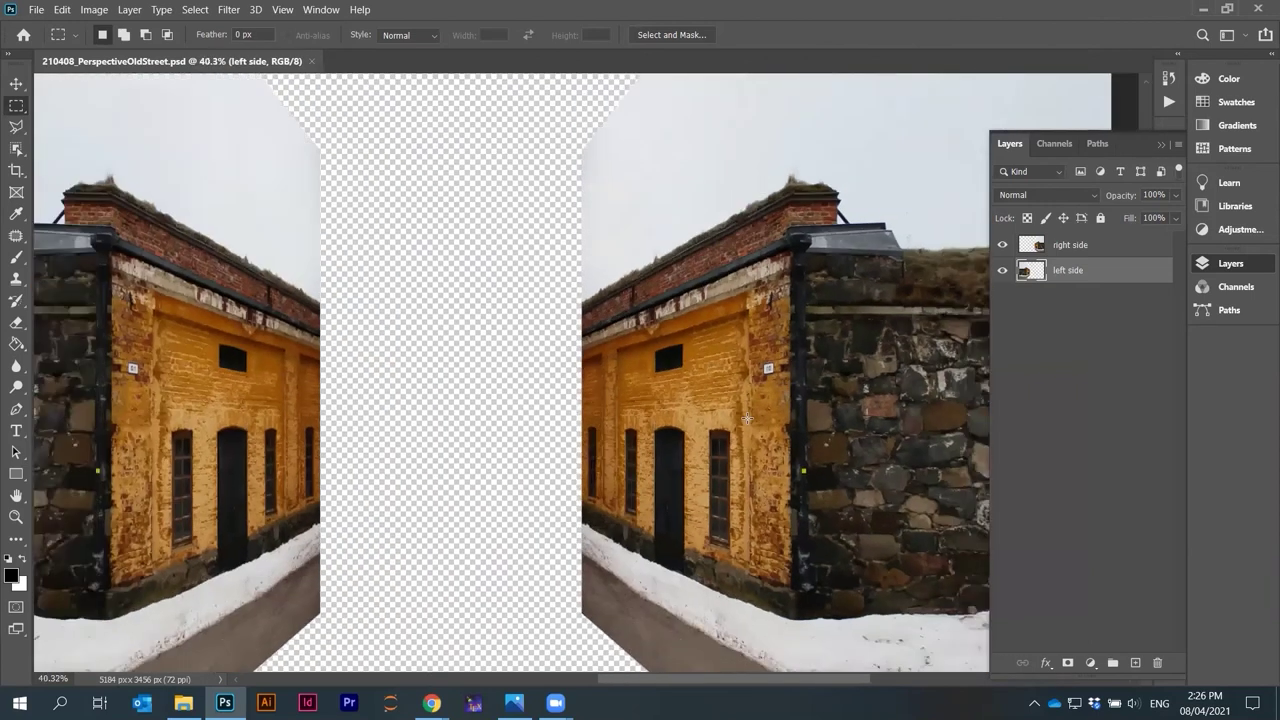
scroll(667, 330, "up", 3)
scroll(706, 540, "down", 3)
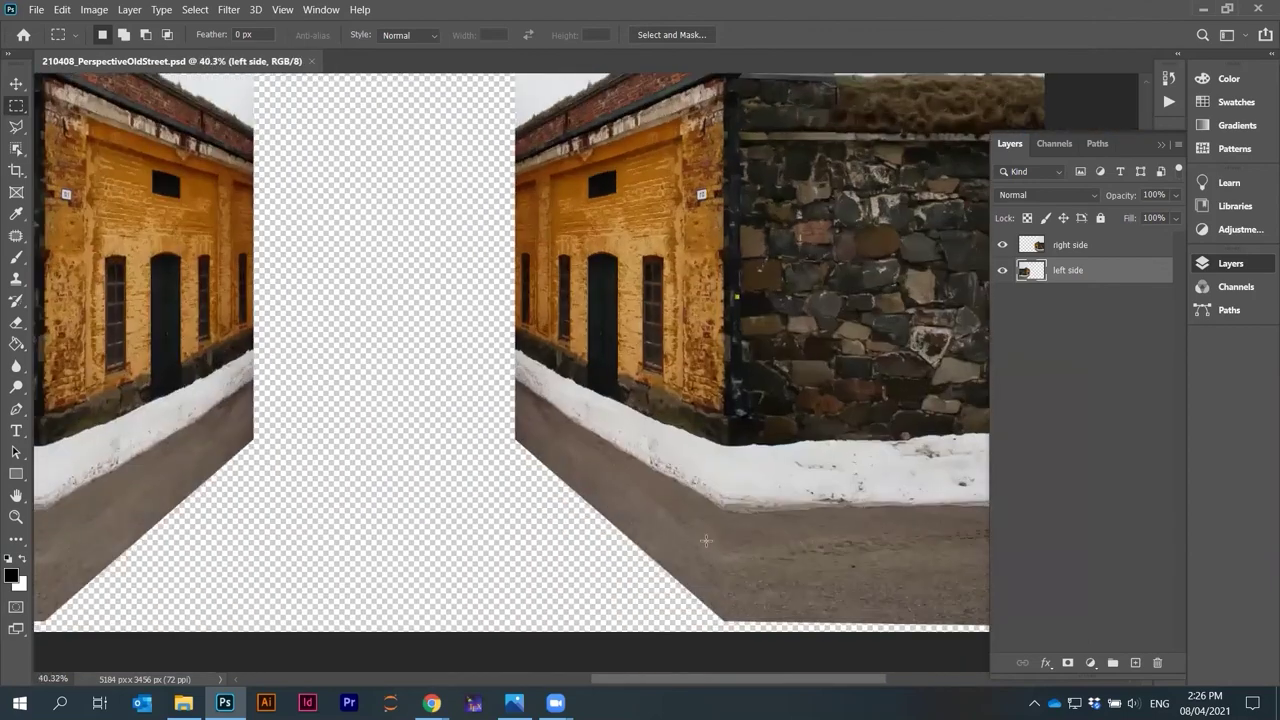
scroll(720, 540, "up", 4)
scroll(737, 540, "down", 4)
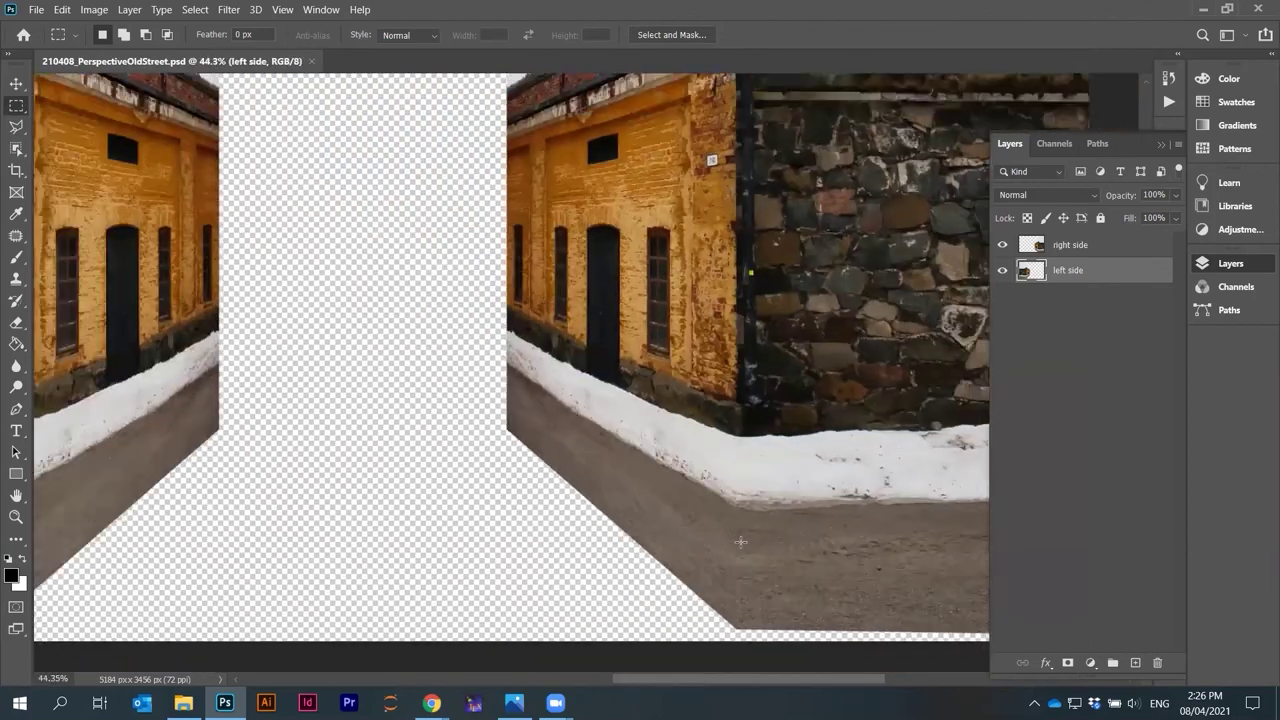
scroll(741, 542, "down", 2)
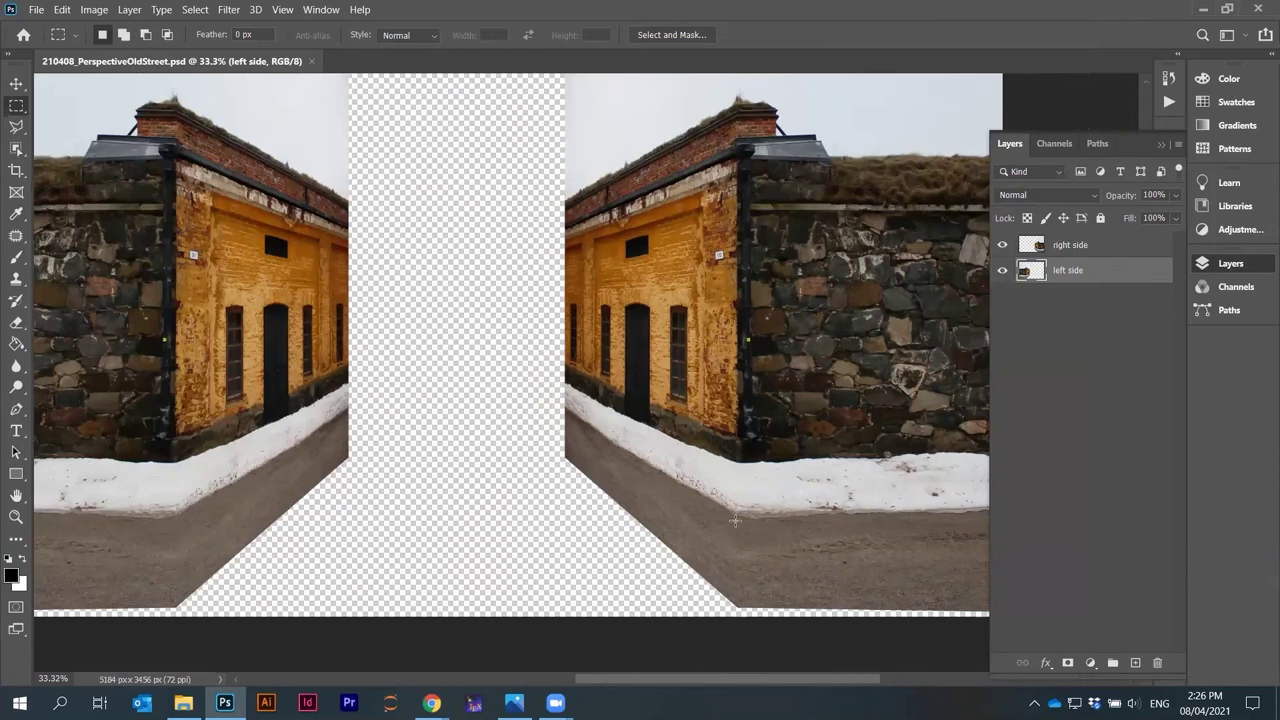
Examine the right-hand building's snow bank, road edge and roofline up close, then check both mirrored sides across the whole canvas
scroll(707, 386, "up", 5)
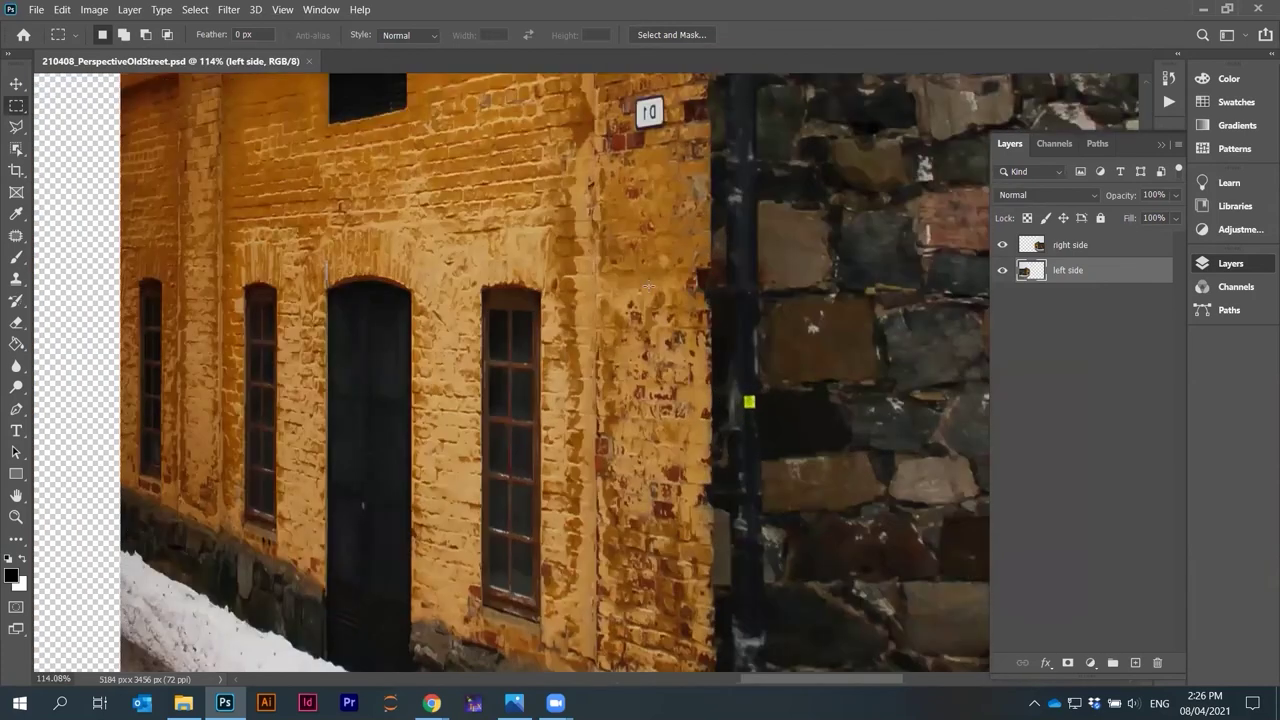
scroll(674, 372, "down", 3)
scroll(544, 502, "down", 2)
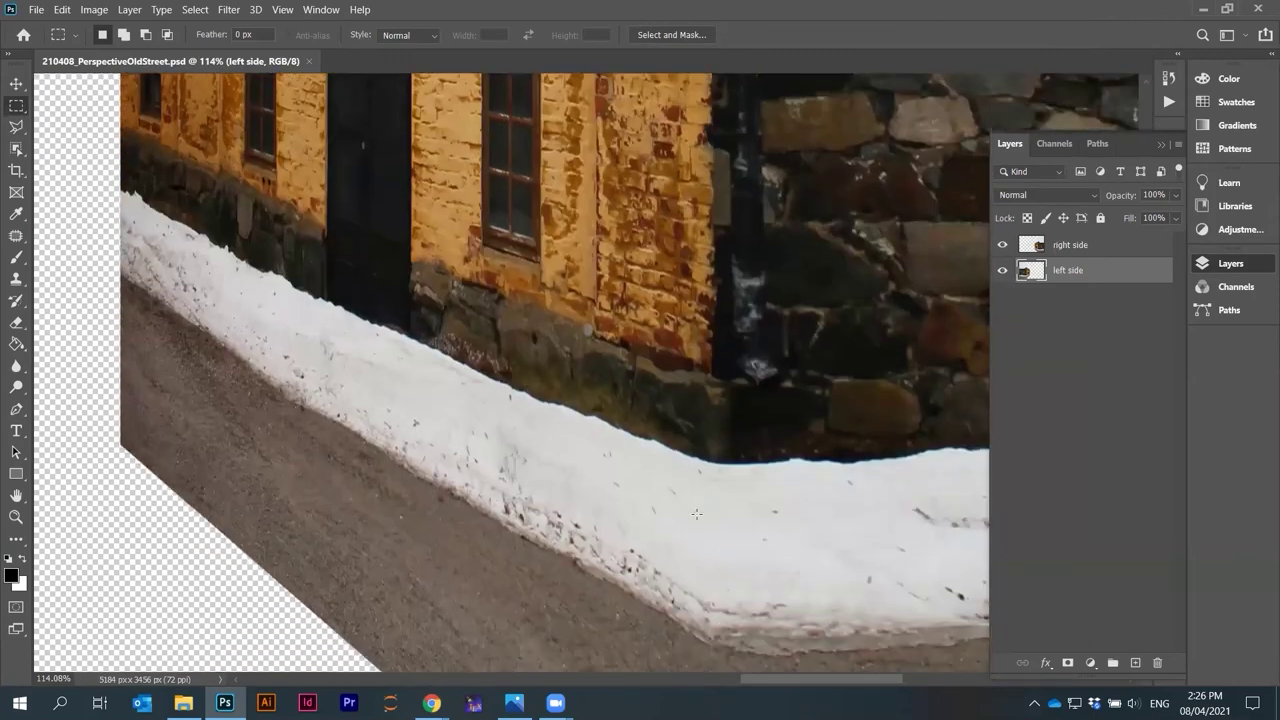
scroll(649, 596, "down", 2)
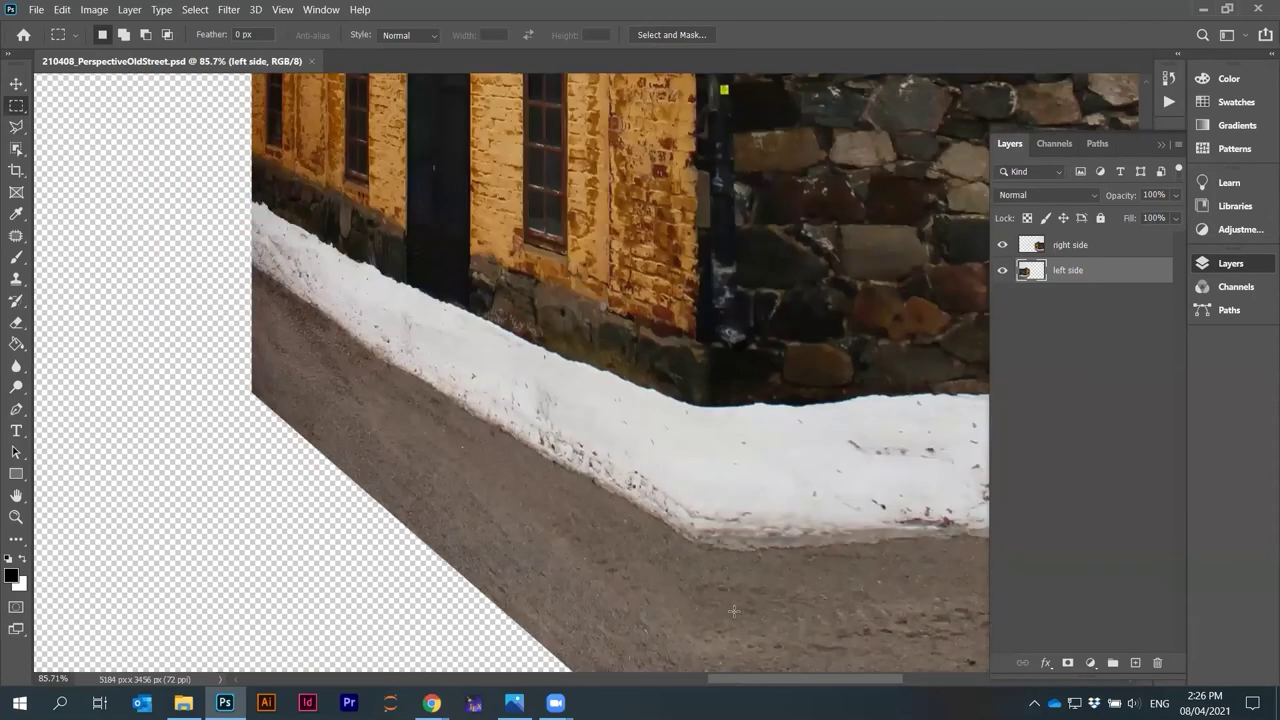
scroll(546, 481, "down", 3)
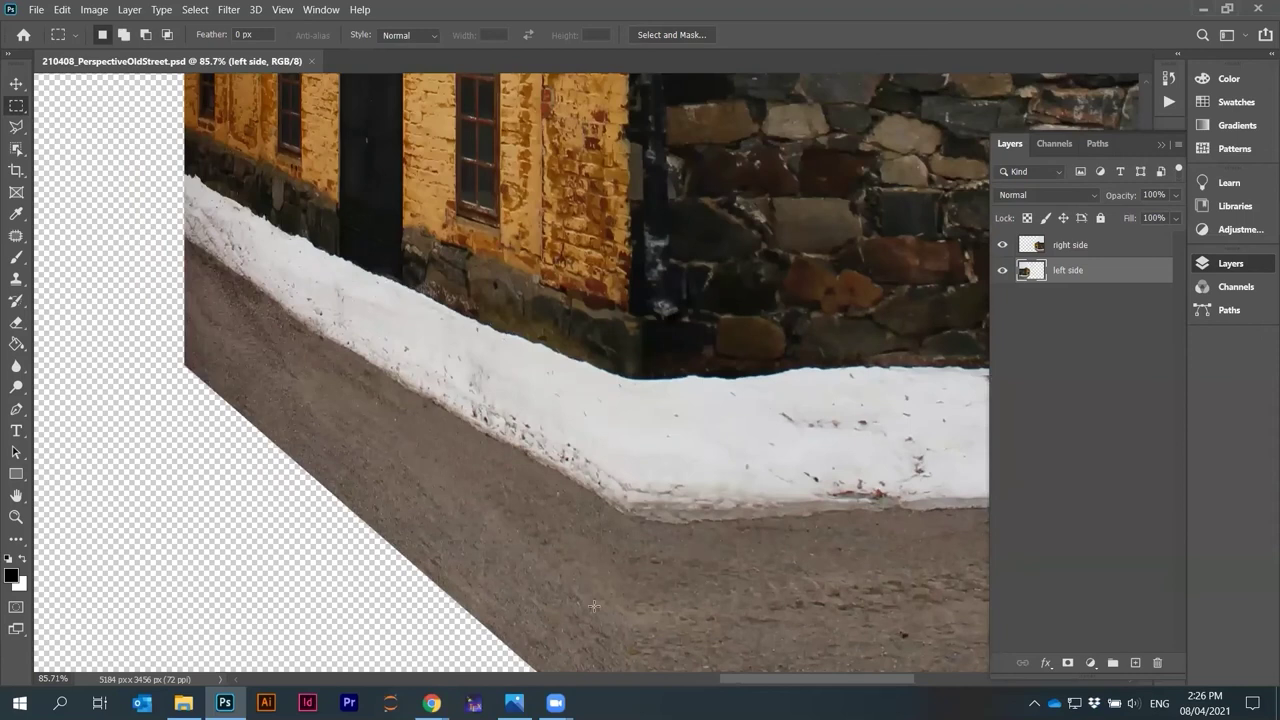
scroll(594, 607, "up", 1)
scroll(594, 607, "down", 3)
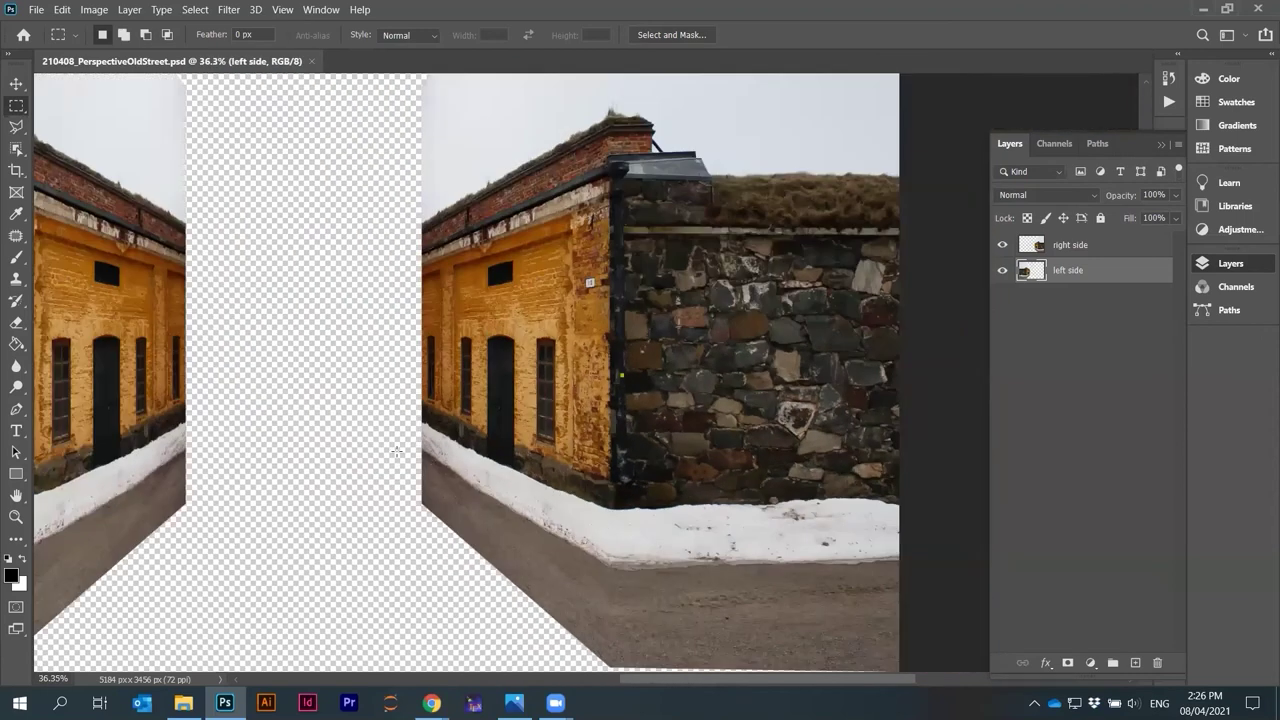
scroll(519, 549, "up", 3)
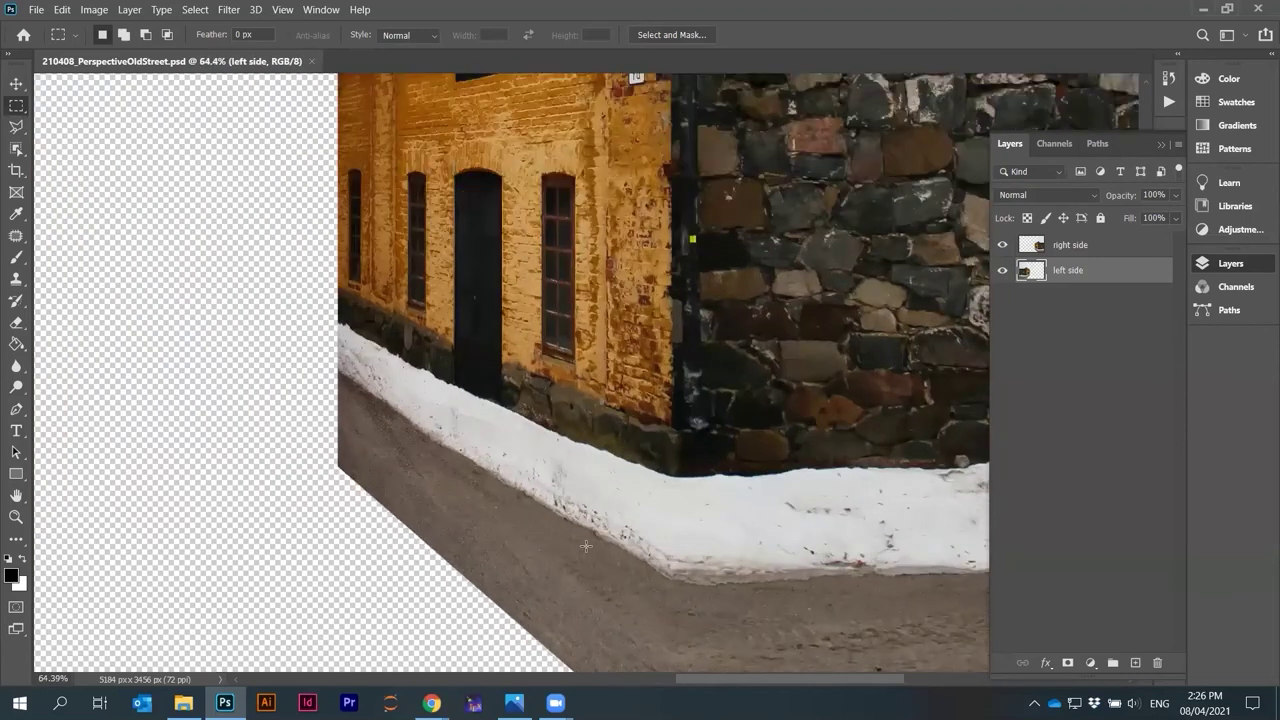
scroll(545, 508, "down", 1)
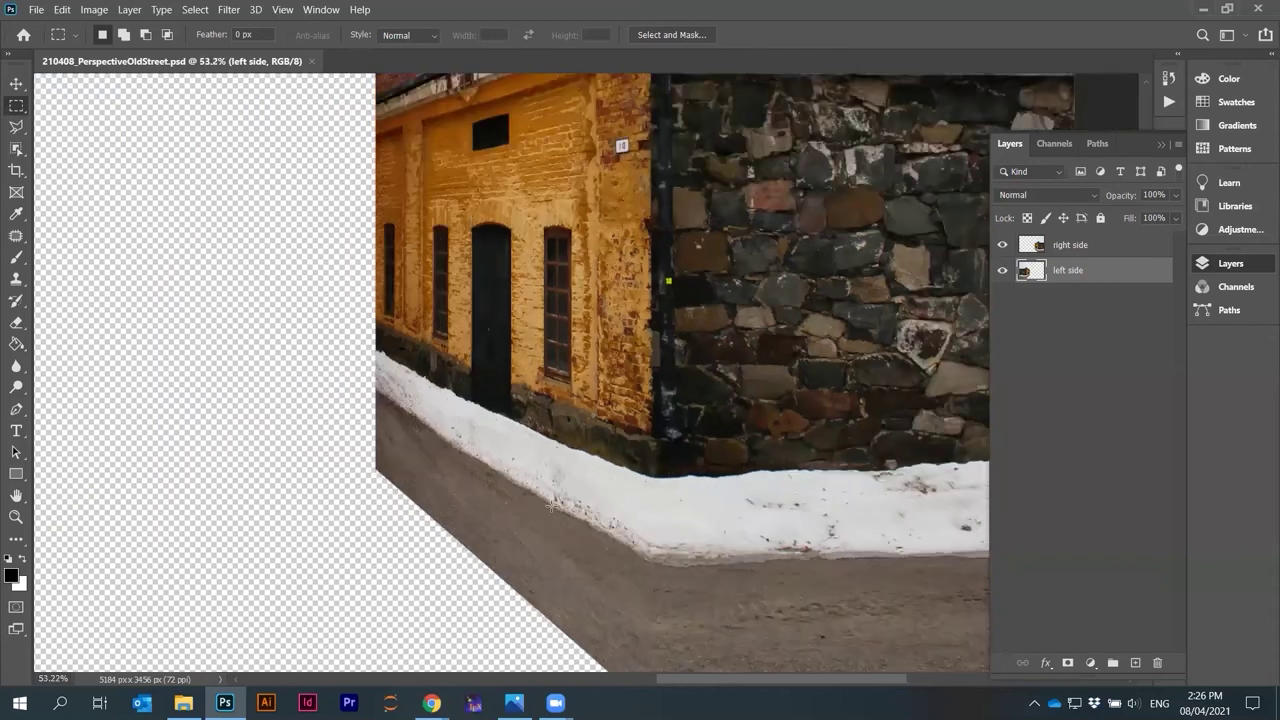
scroll(683, 583, "down", 1)
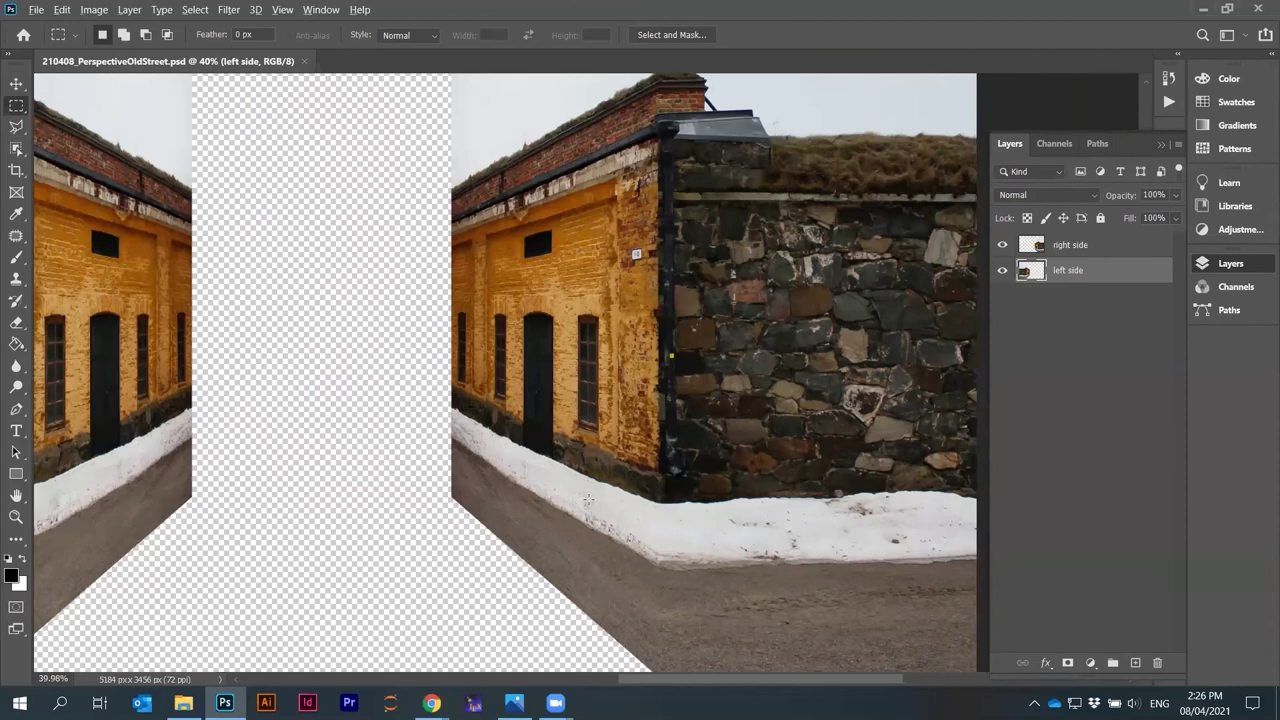
scroll(655, 185, "up", 5)
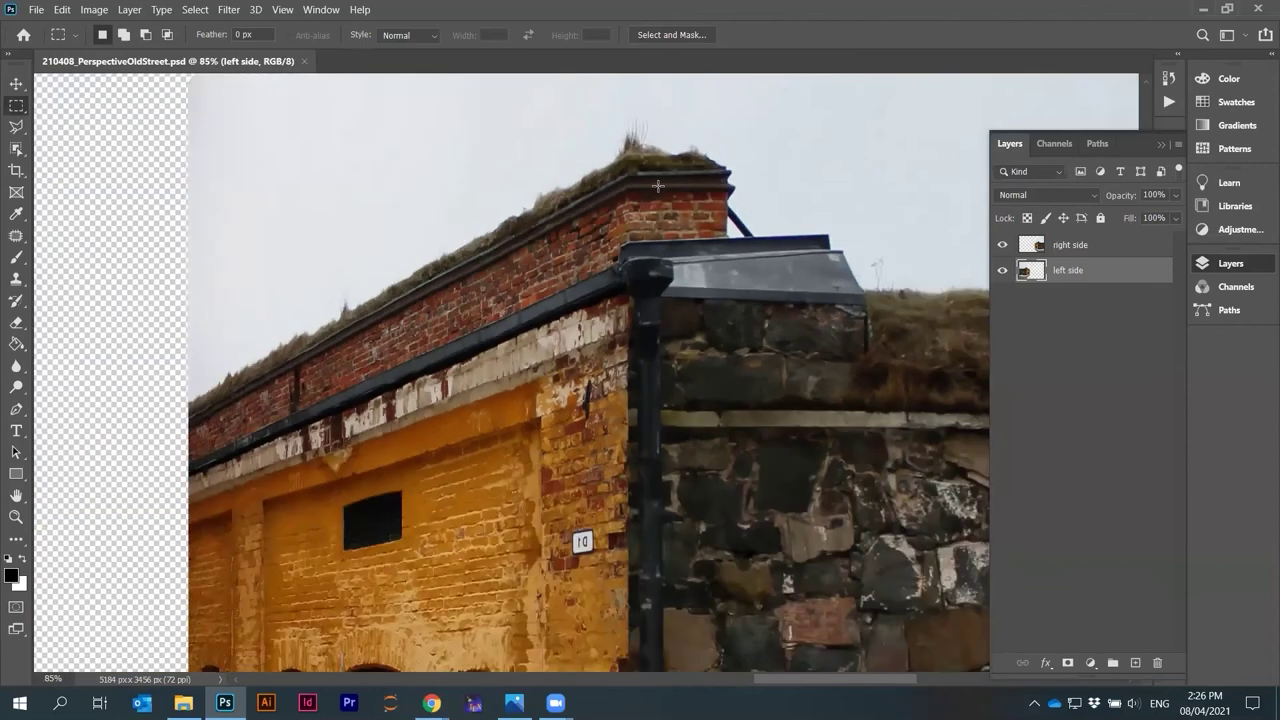
scroll(658, 186, "down", 6)
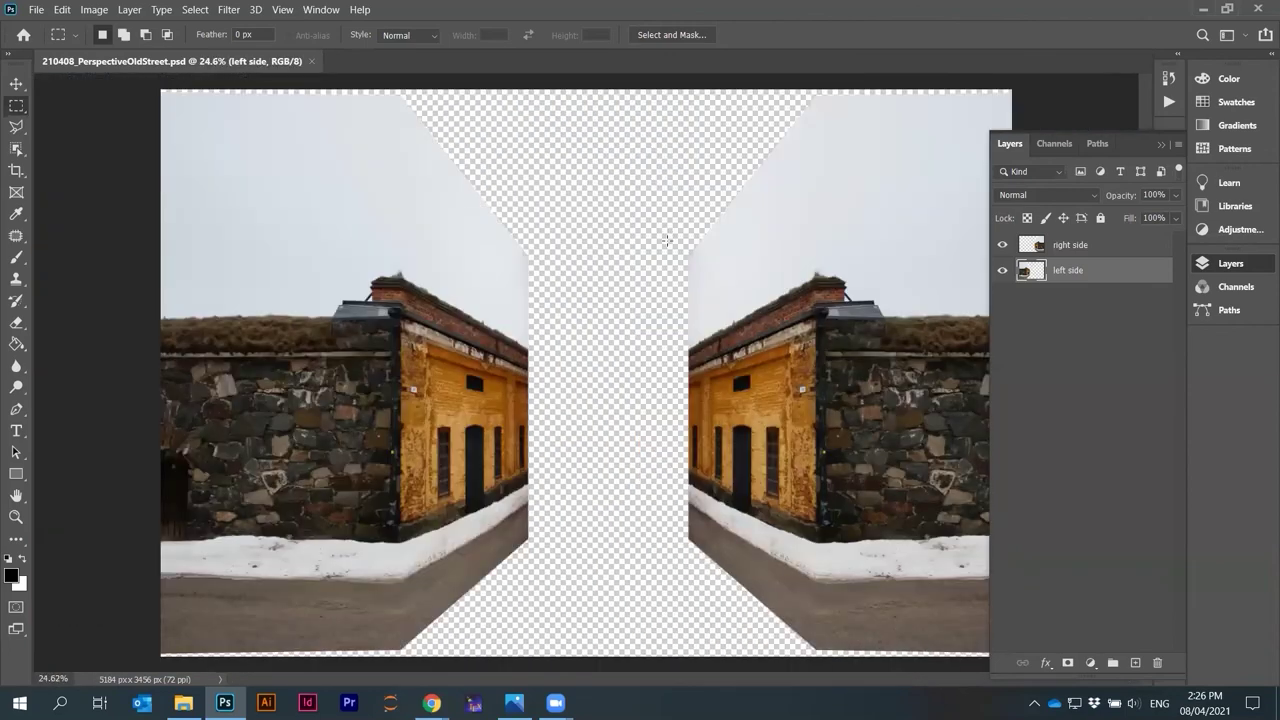
scroll(668, 243, "down", 1)
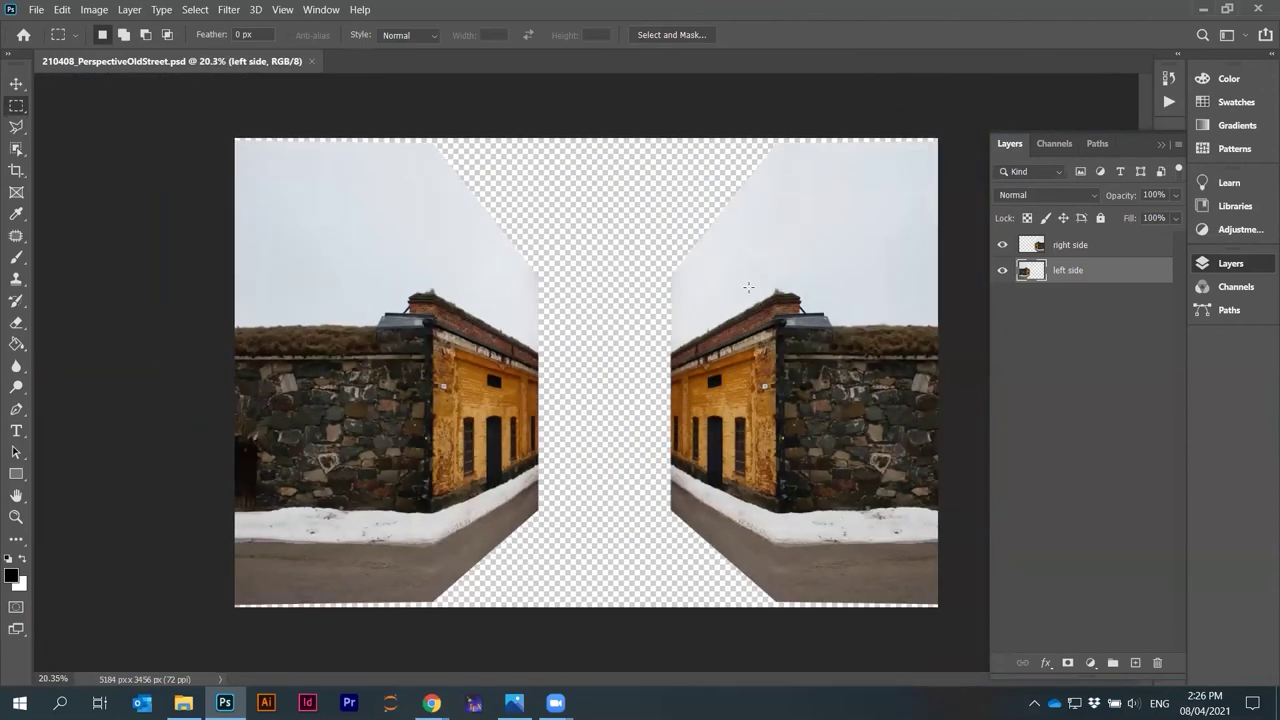